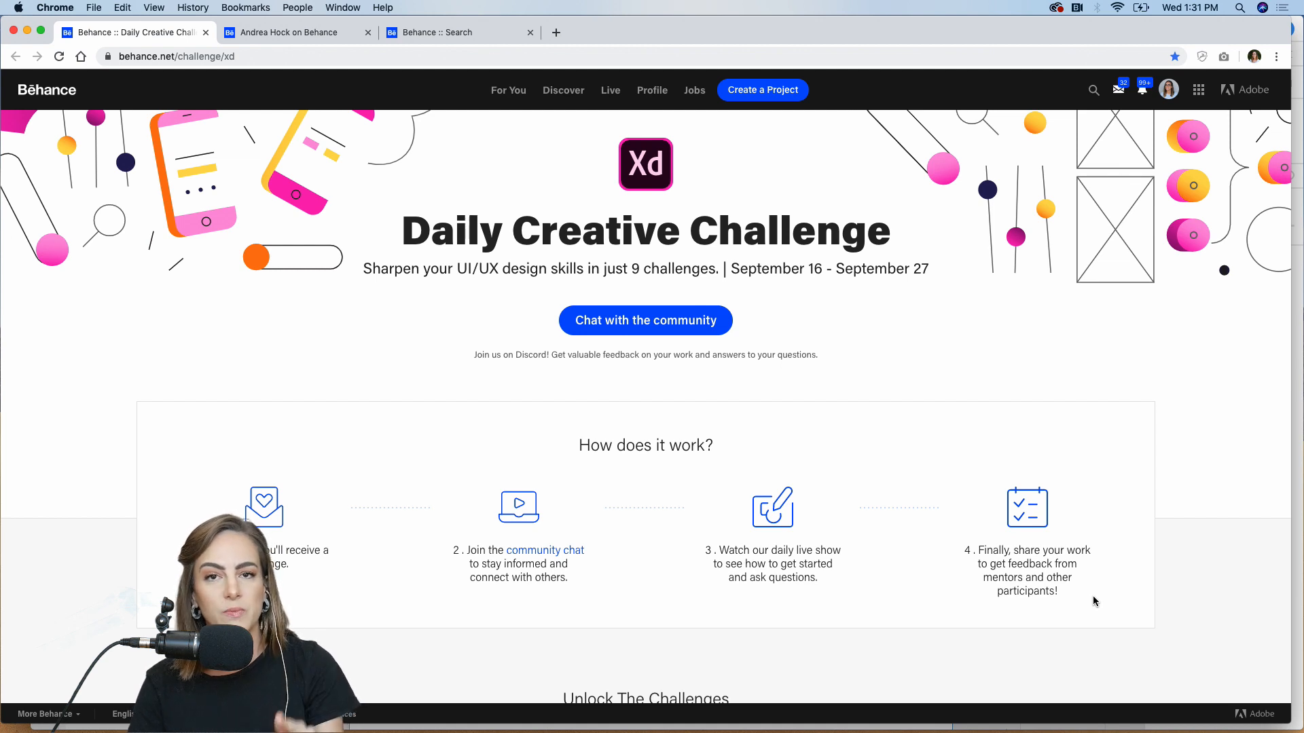
Scroll down to the September 18 Components challenge card and open its garden starter file
scroll(1093, 597, down, 7)
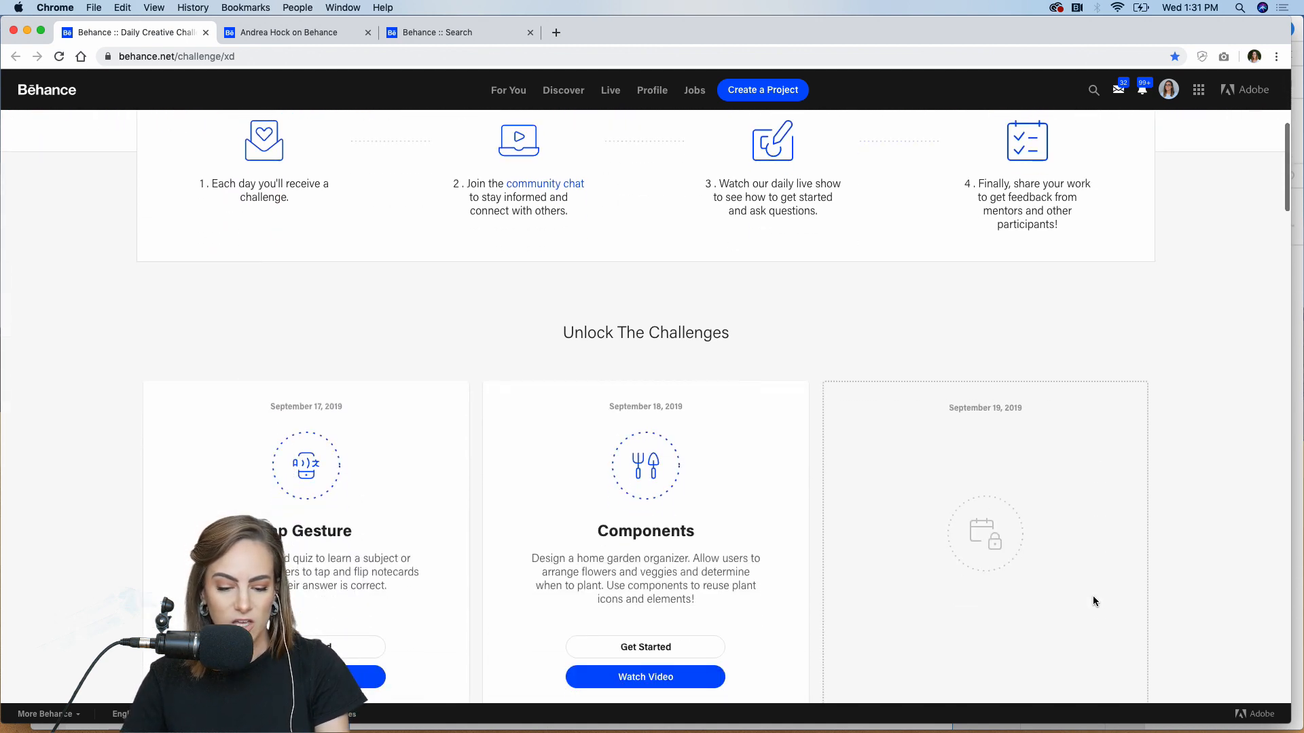
scroll(1093, 596, down, 2)
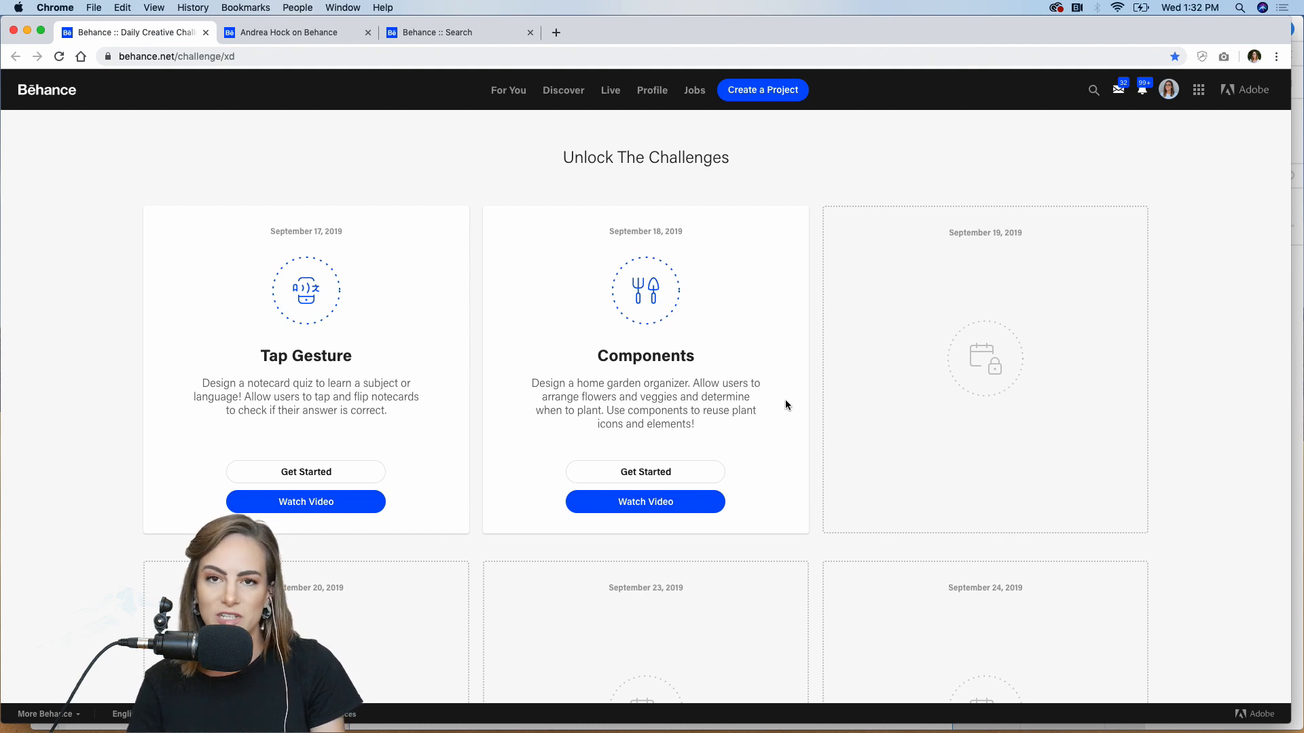
click(642, 475)
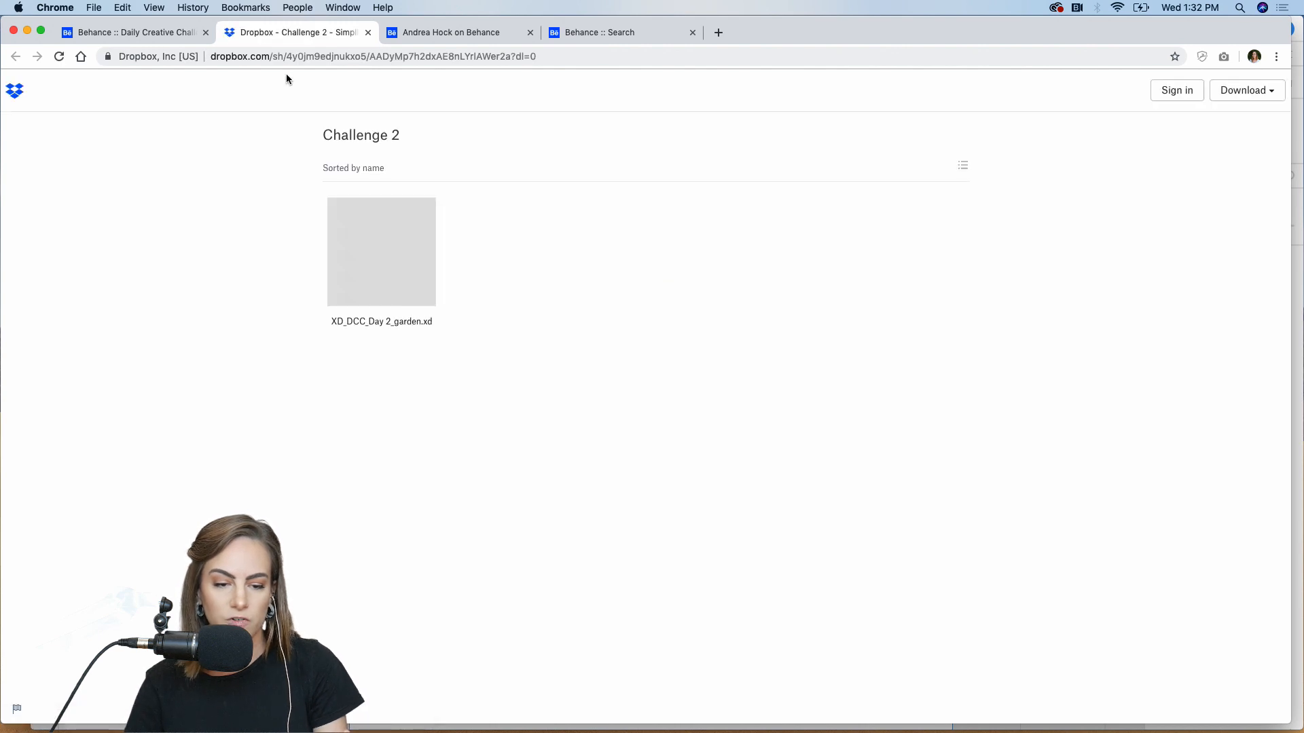
Close the Dropbox Challenge 2 folder holding XD_DCC_Day 2_garden.xd to get back to Behance
click(368, 33)
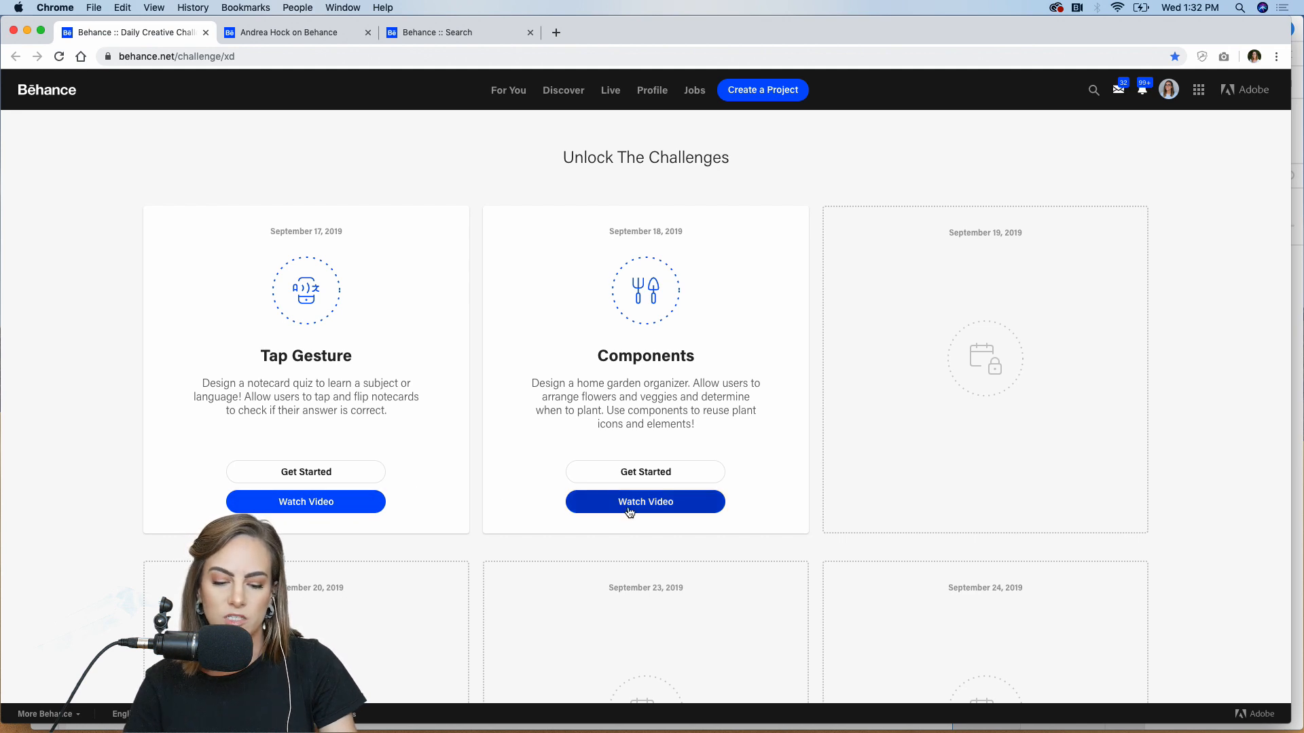
Scroll down to Next Steps and switch to the Adobe XD Discord community server
scroll(1175, 409, down, 2)
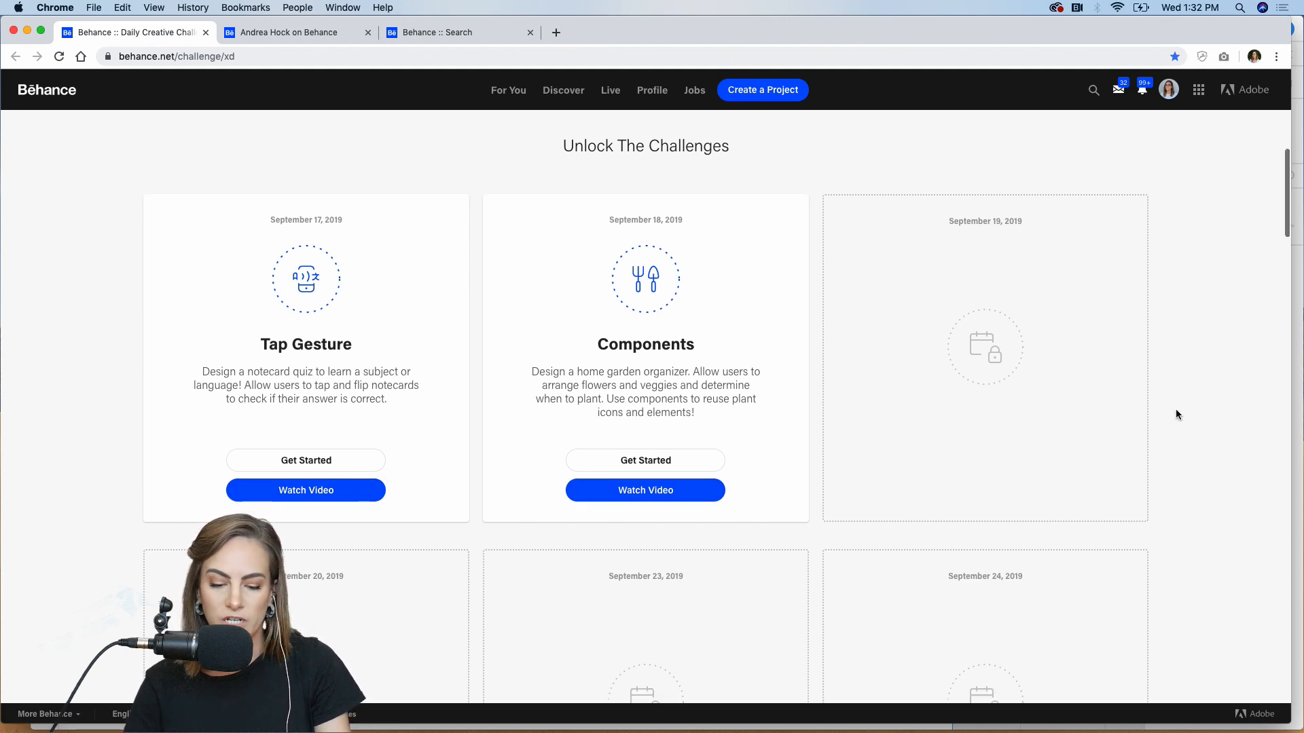
scroll(1175, 415, down, 15)
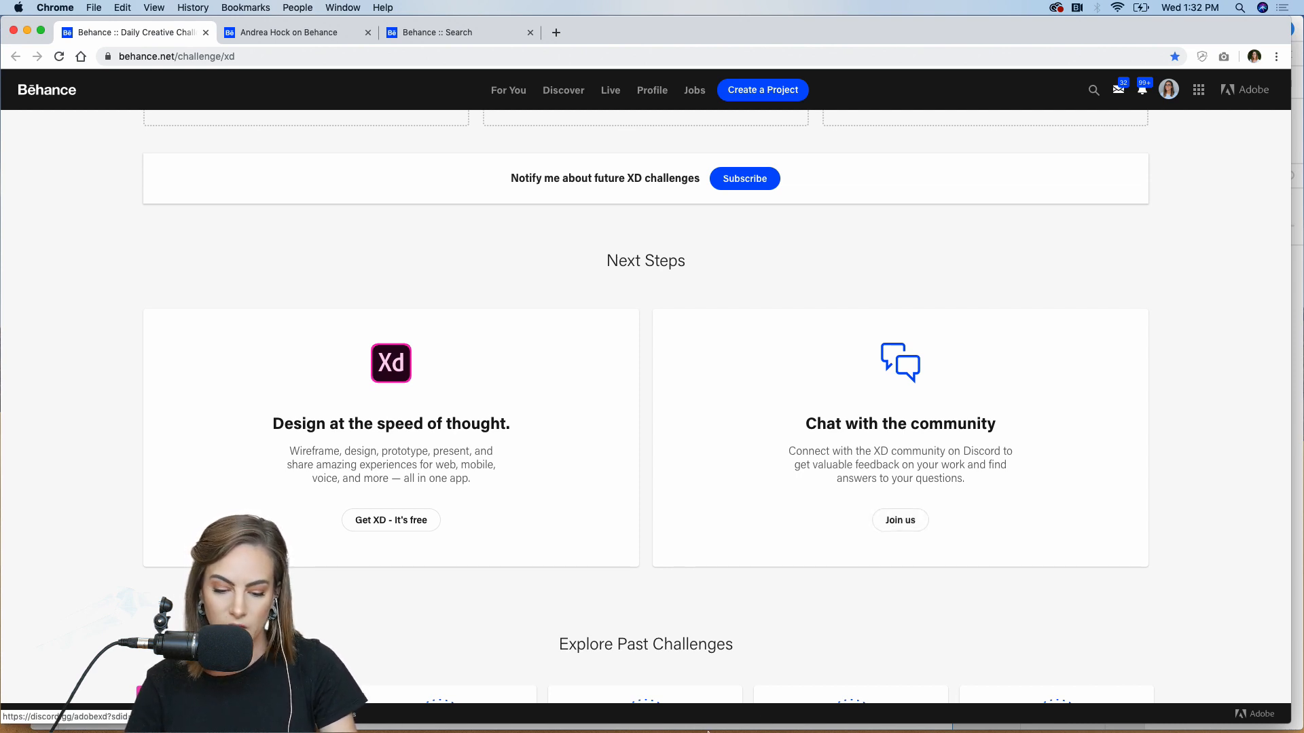
click(733, 724)
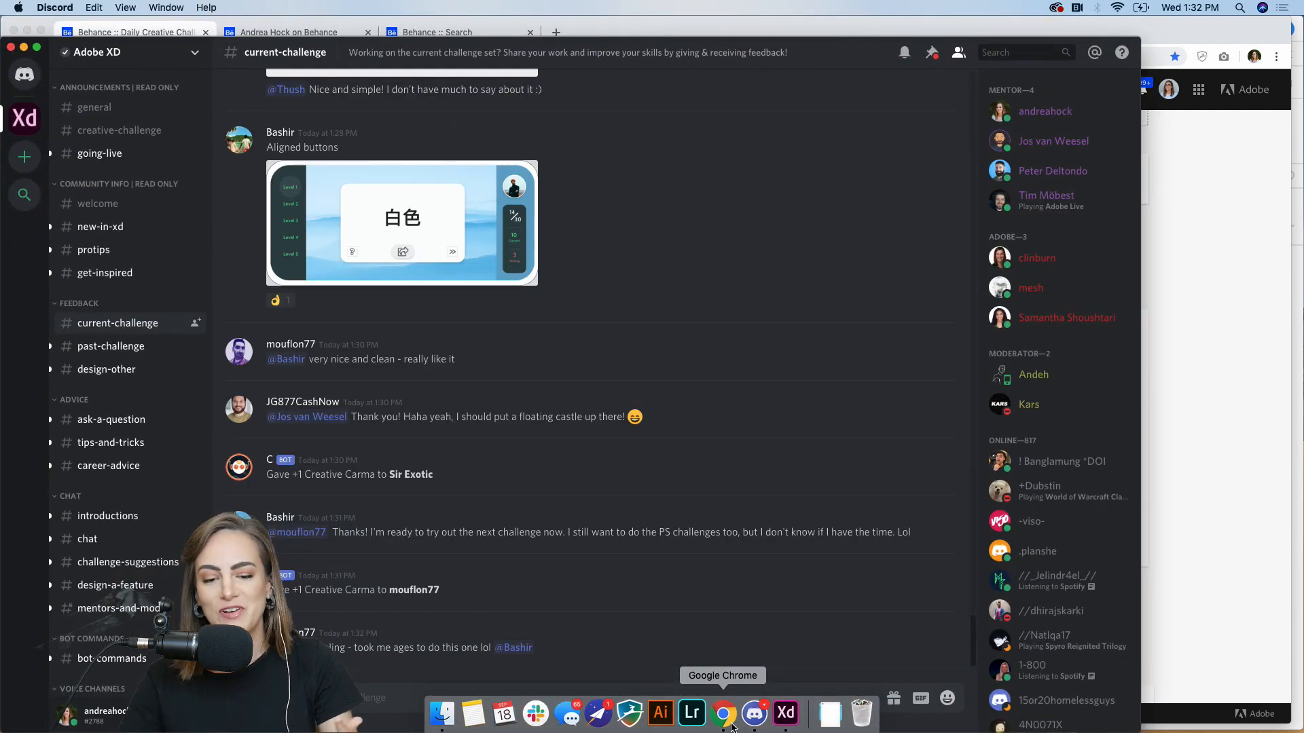
Move the Discord window up, widen it, and browse the general and creative-challenge channels
drag(805, 60, 805, 39)
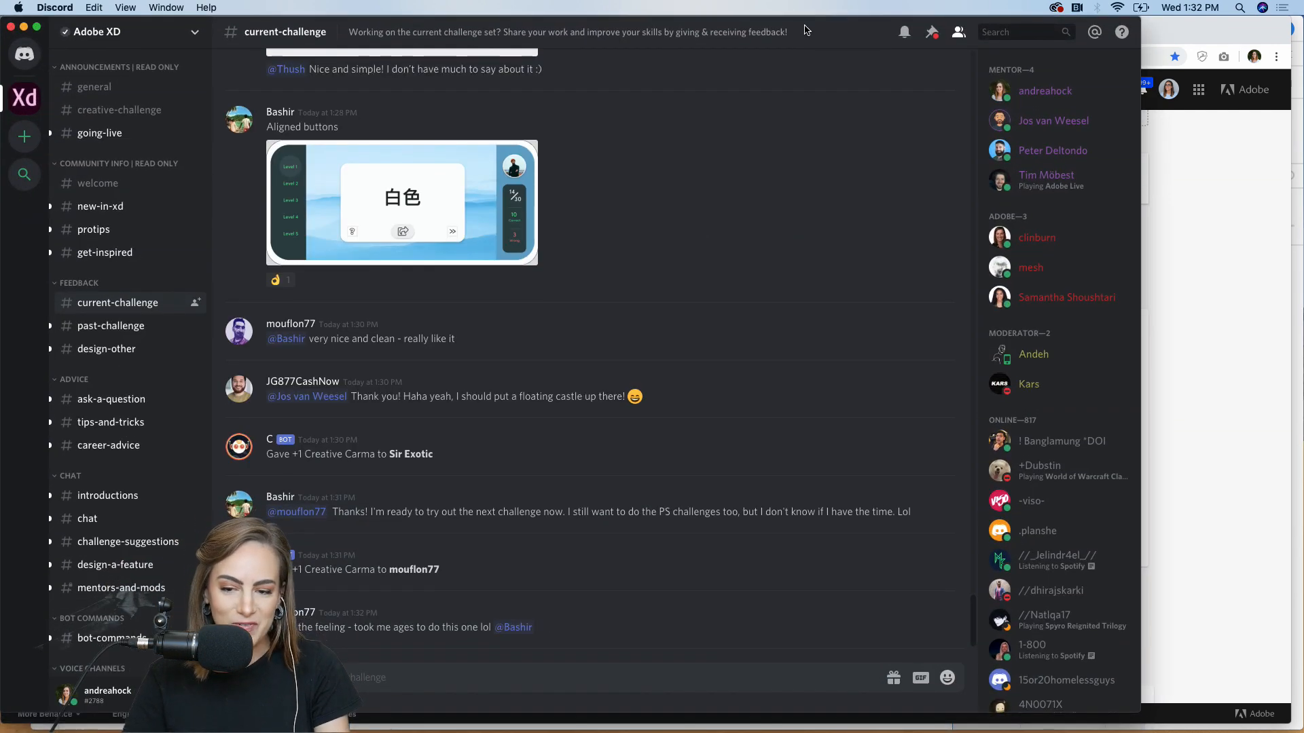
drag(1136, 715, 1281, 715)
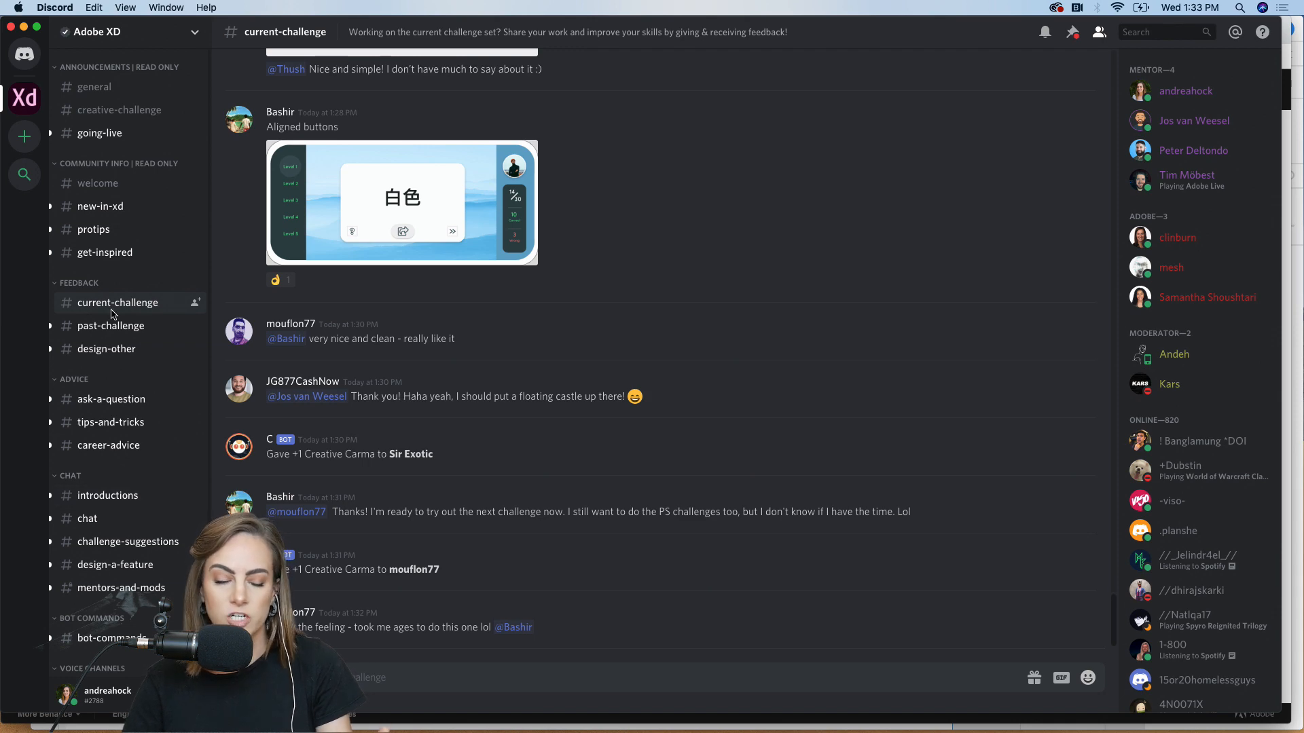
click(105, 91)
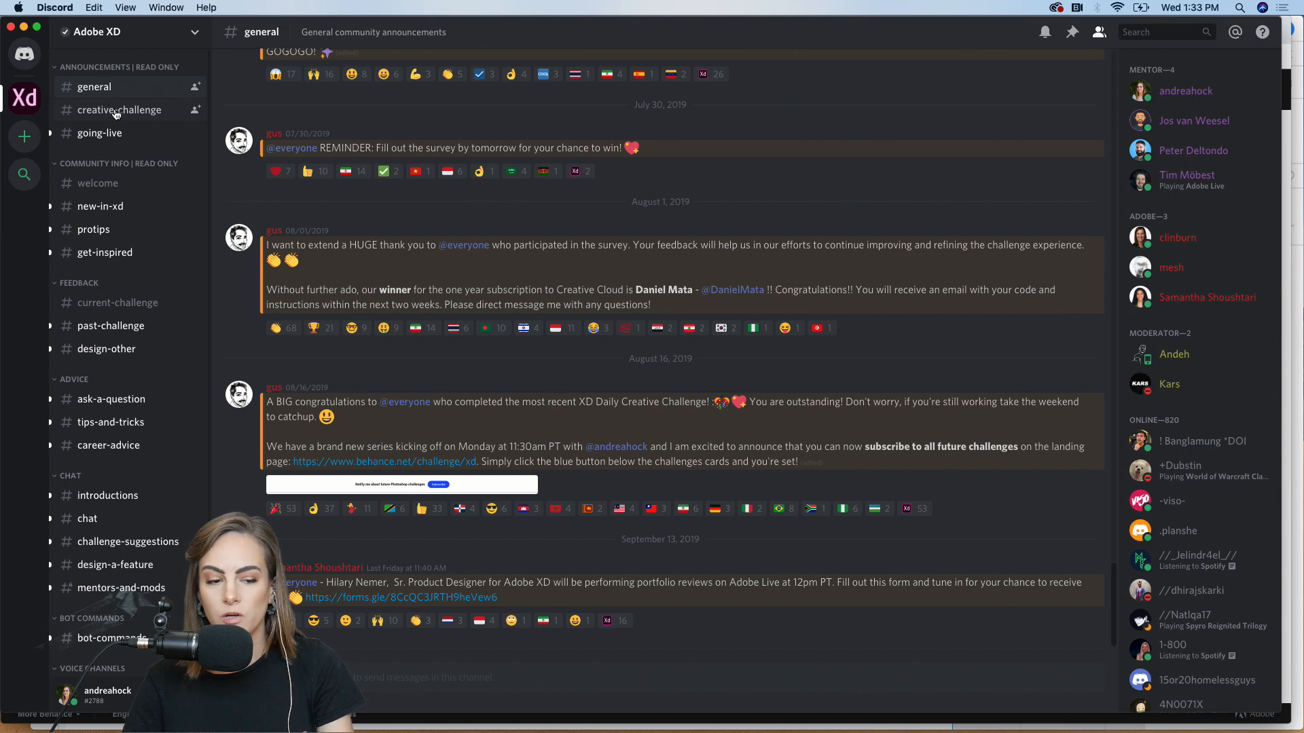
click(114, 111)
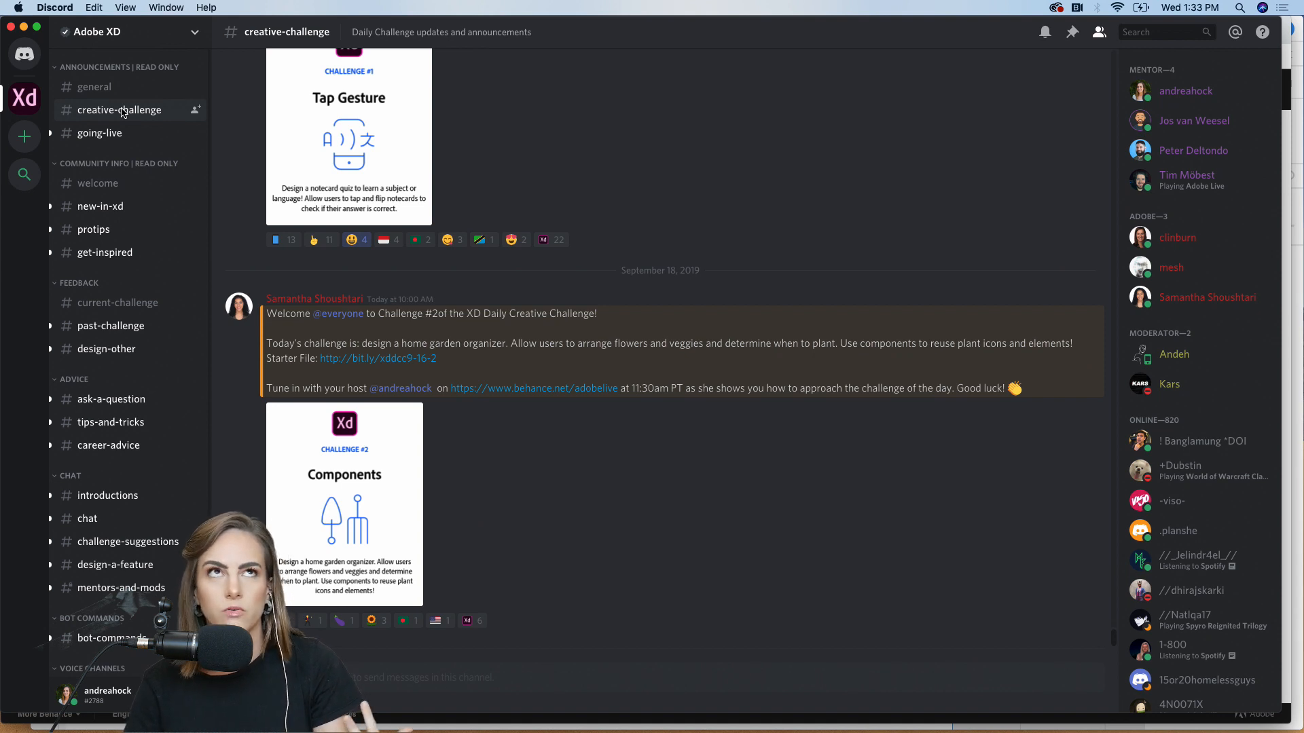
Browse the current-challenge, past-challenge and design-other channels, then minimize Discord
click(119, 310)
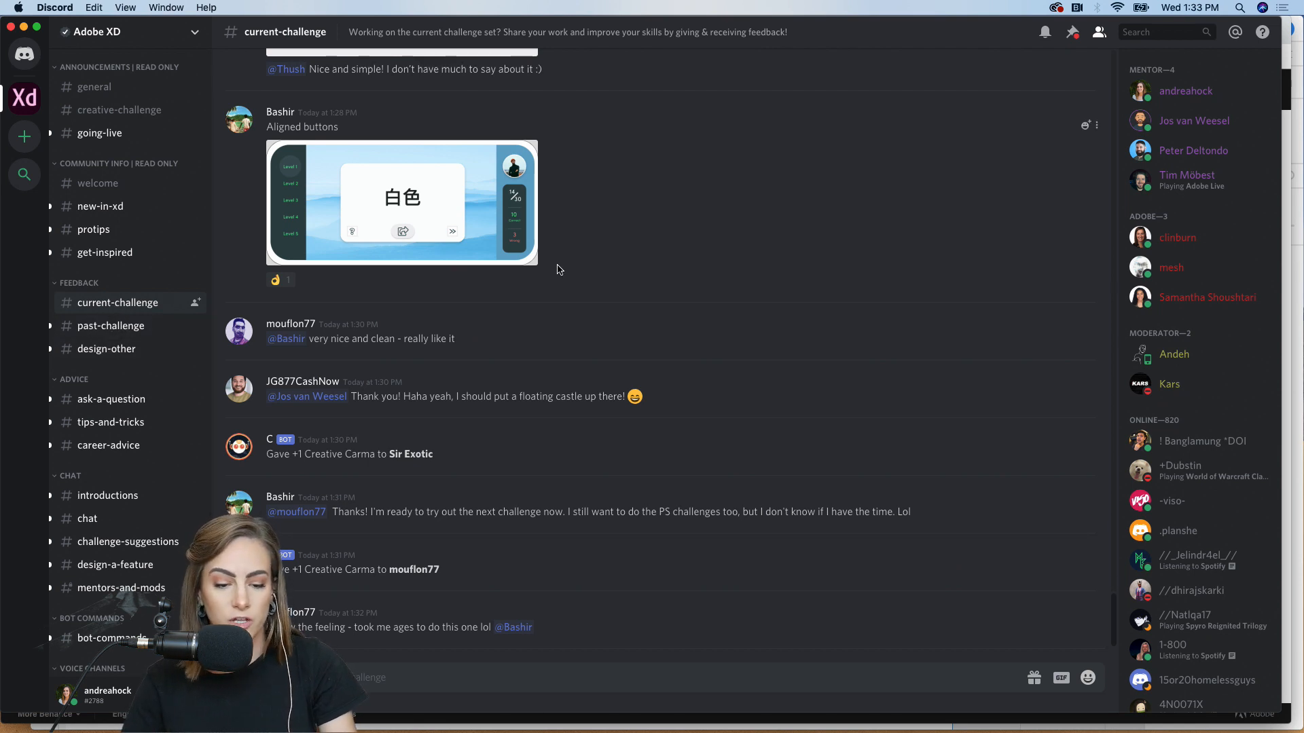
scroll(561, 331, up, 10)
scroll(561, 331, up, 15)
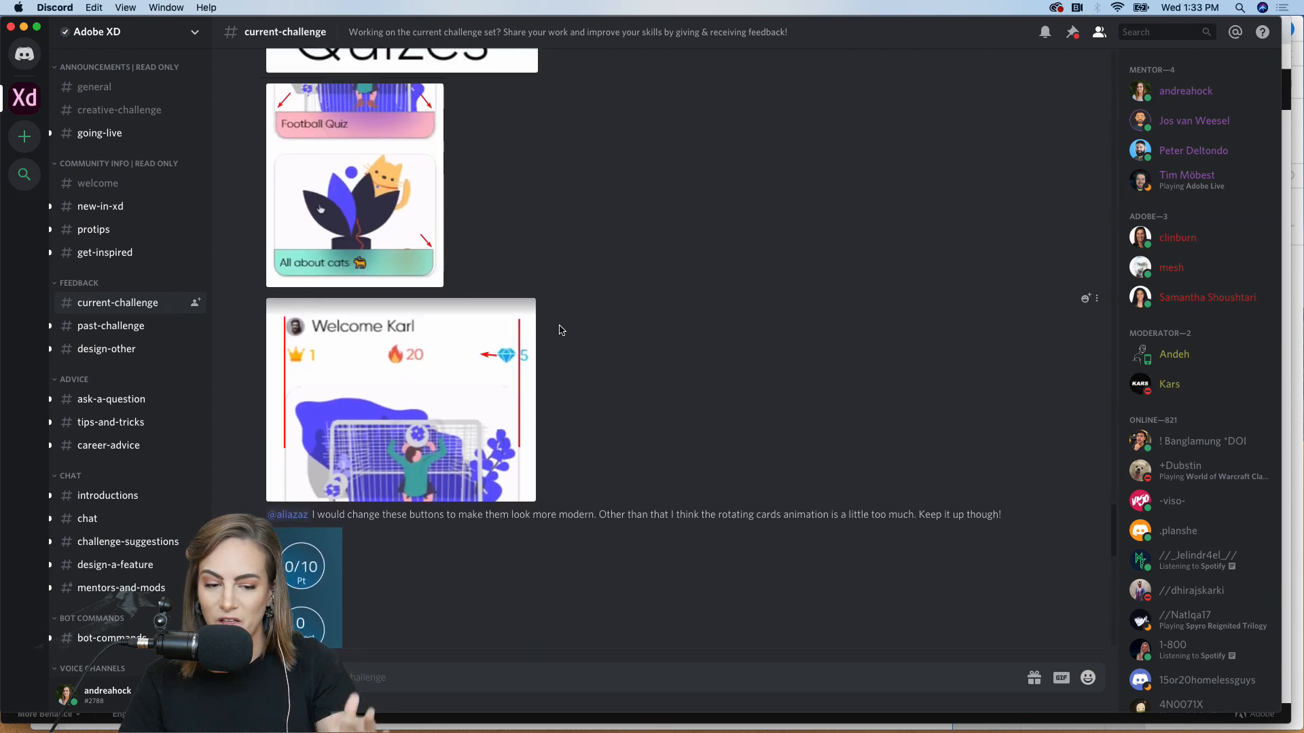
scroll(561, 330, up, 5)
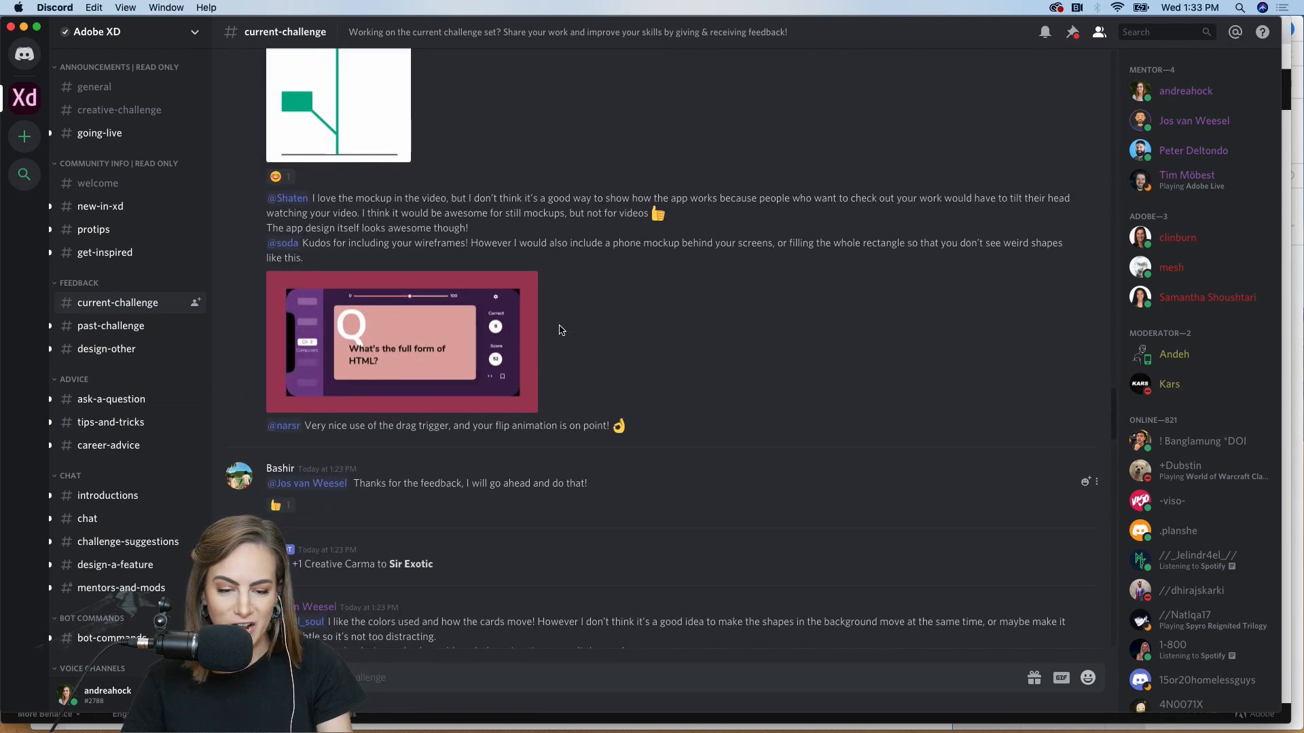
click(96, 335)
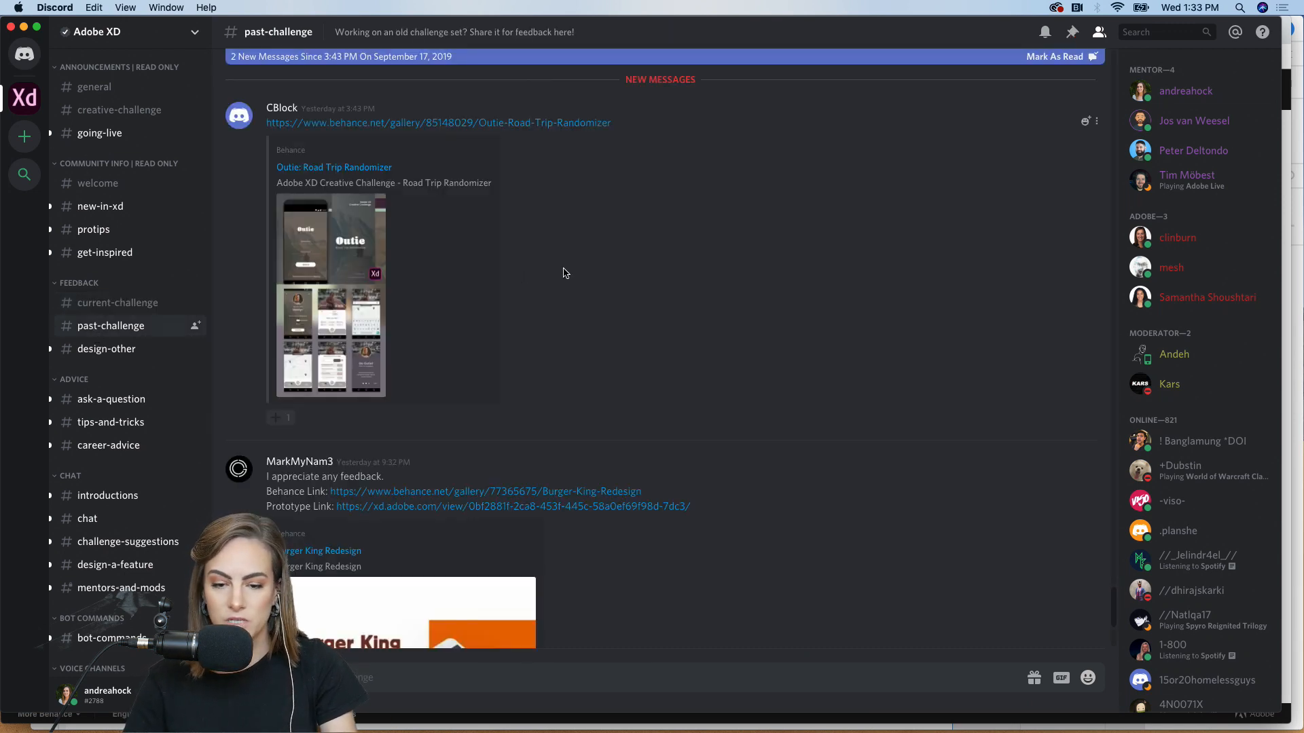
click(116, 349)
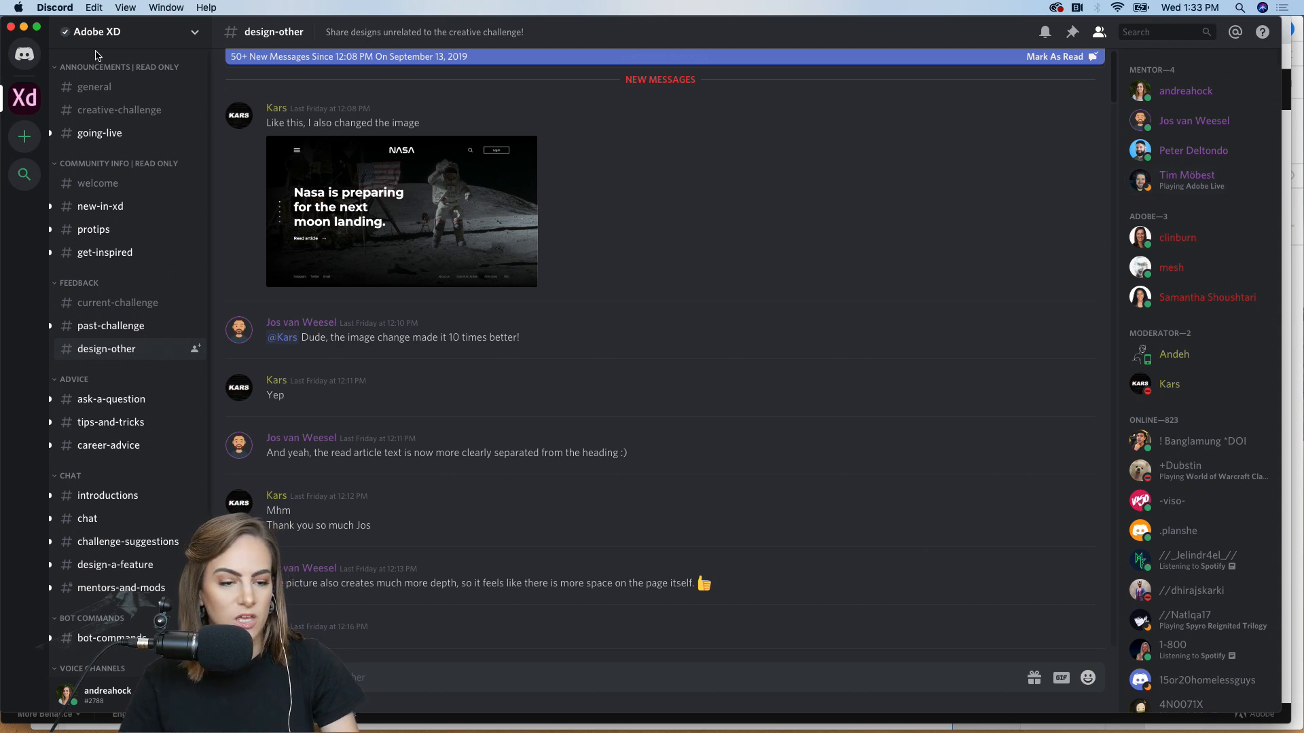
click(24, 27)
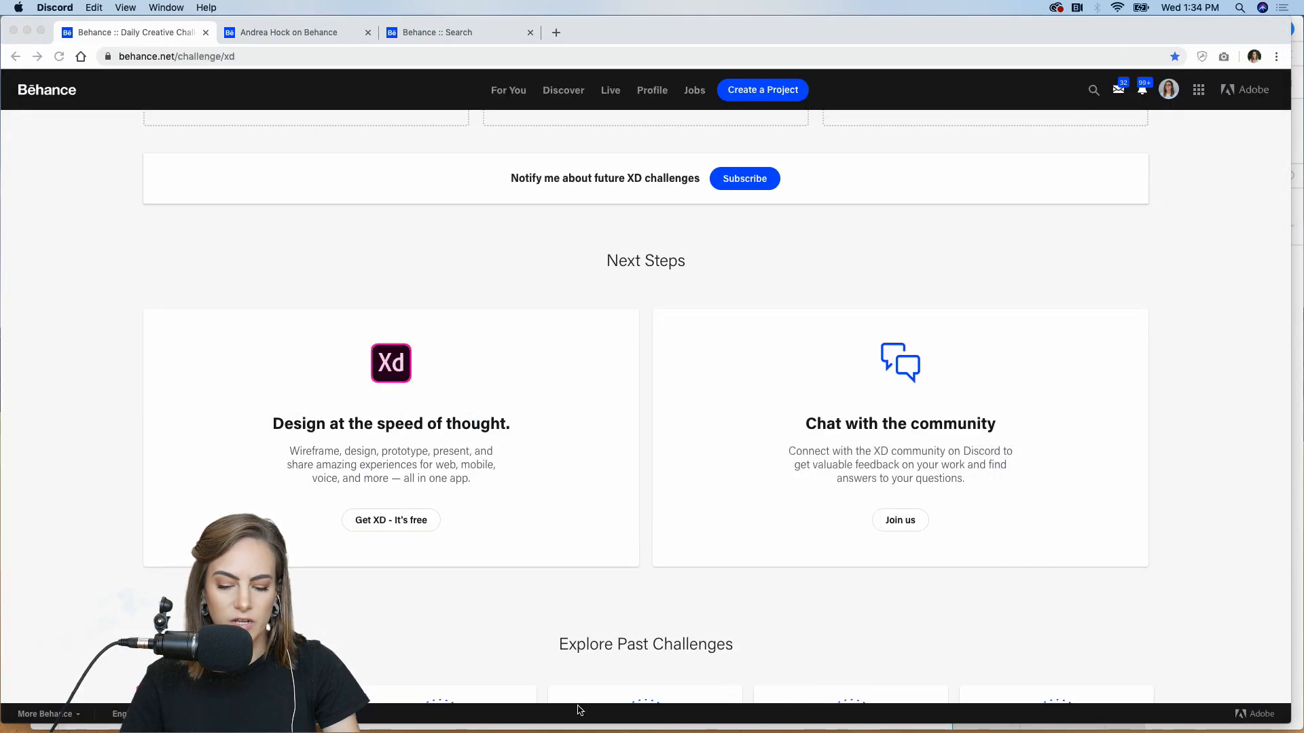
Bring the XD_DCC_Day 2_garden window forward, shift it left and widen it to the screen edge
mouse_move(612, 730)
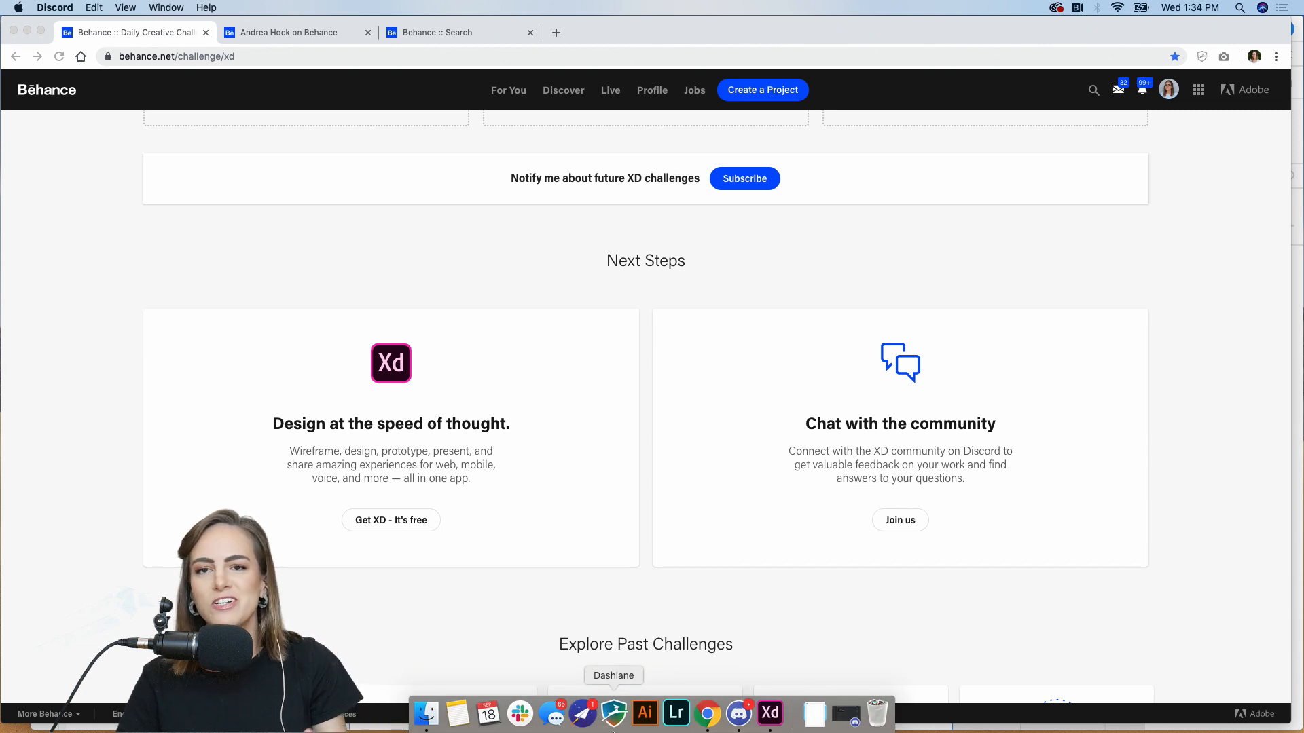
click(770, 713)
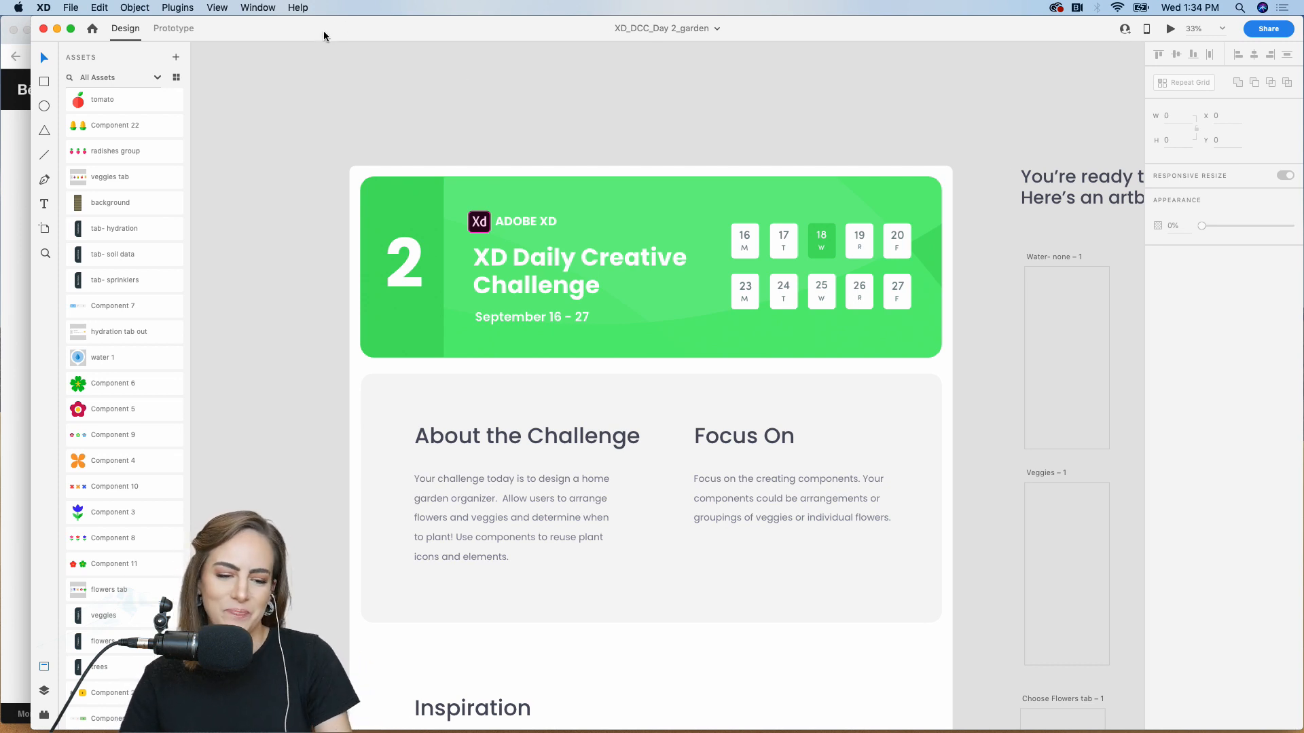
drag(325, 35, 295, 27)
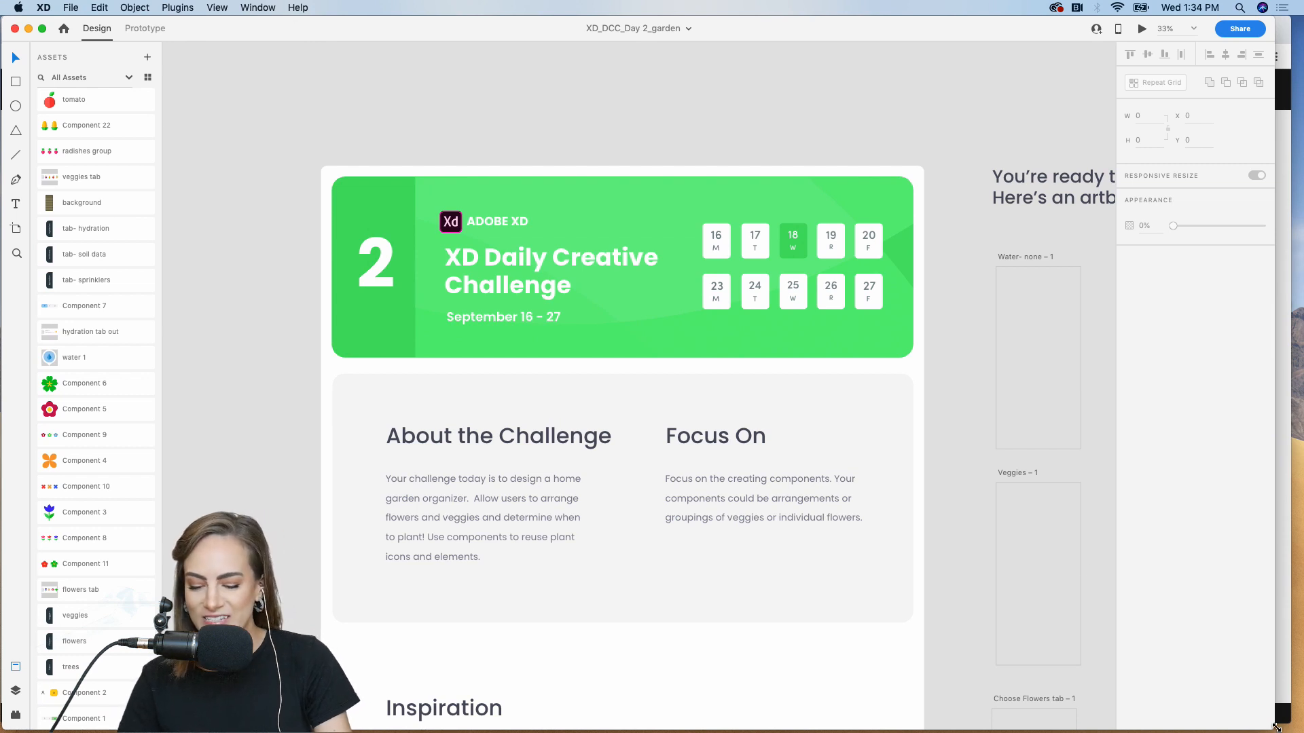
drag(1274, 728, 1303, 731)
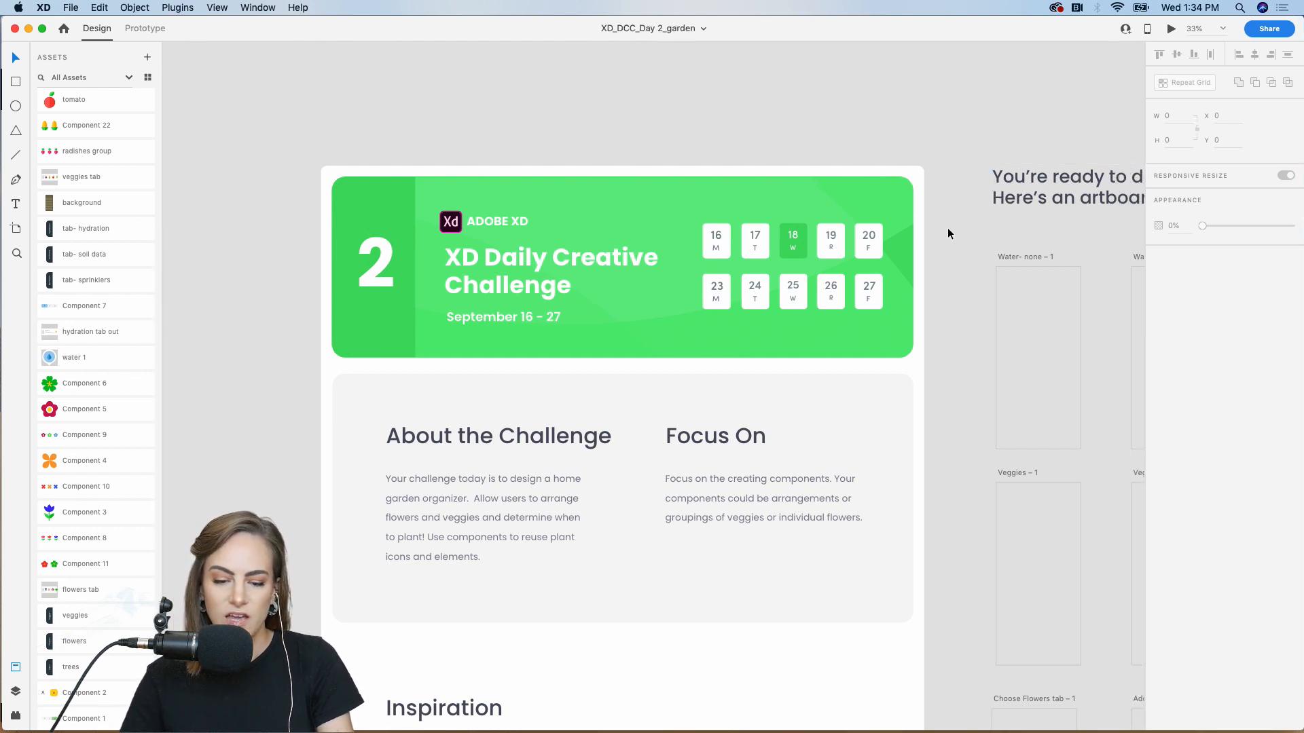
Zoom to 50% and read the brief's About and Focus On sections down to Inspiration
scroll(949, 233, down, 3)
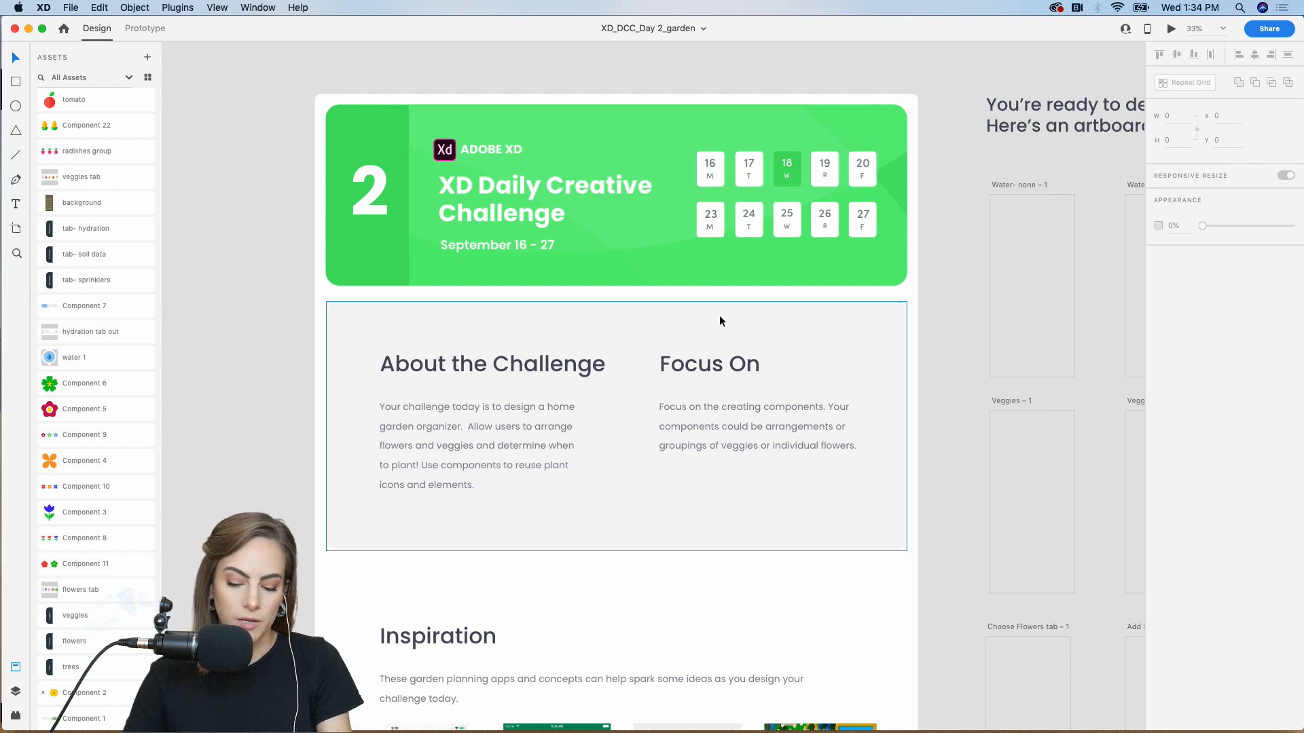
key(super+equal)
scroll(719, 315, left, 5)
scroll(720, 315, down, 2)
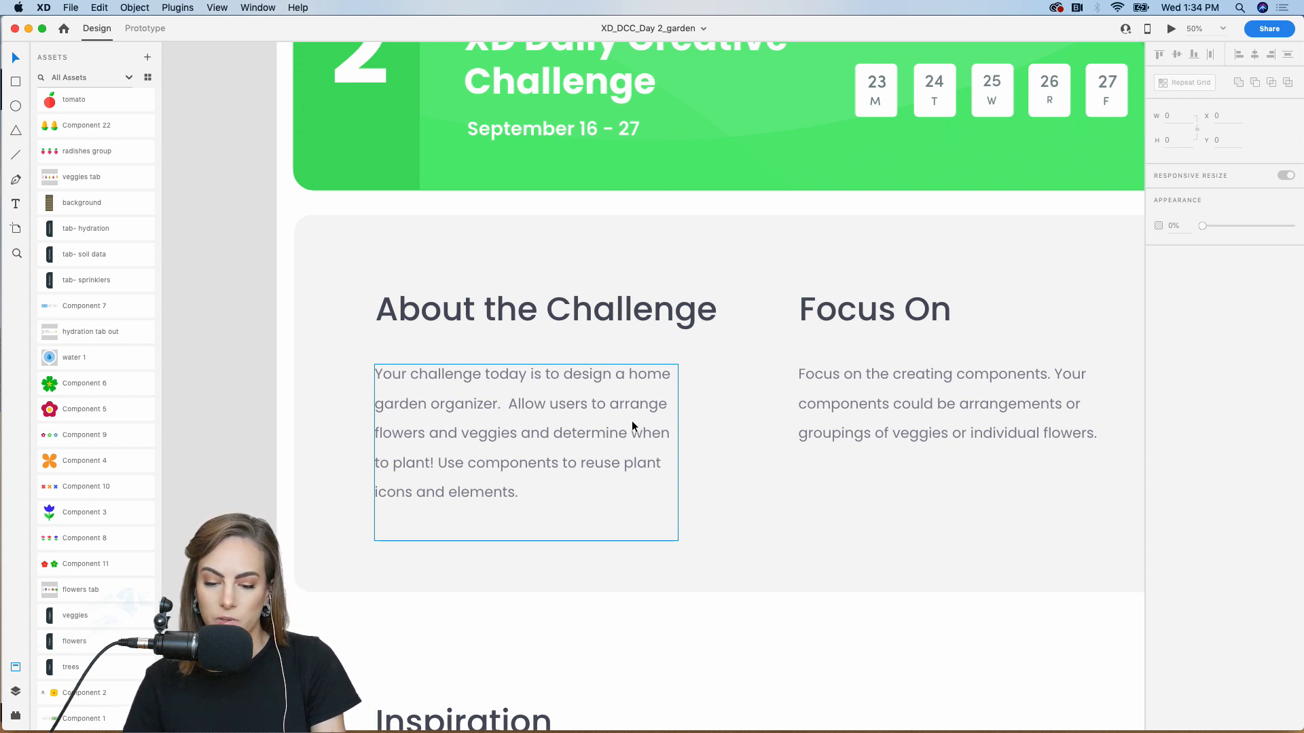
scroll(632, 426, right, 3)
click(905, 386)
scroll(954, 386, down, 15)
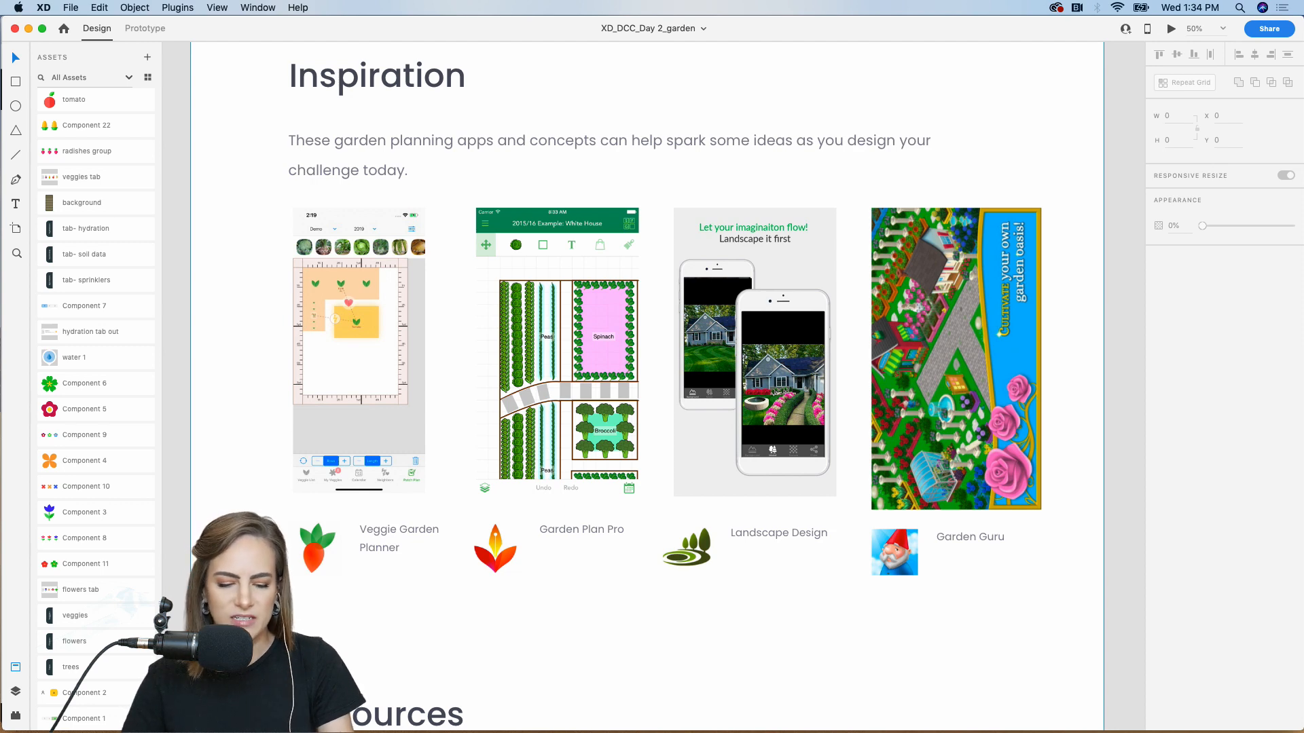
key(super+plus)
scroll(654, 385, left, 4)
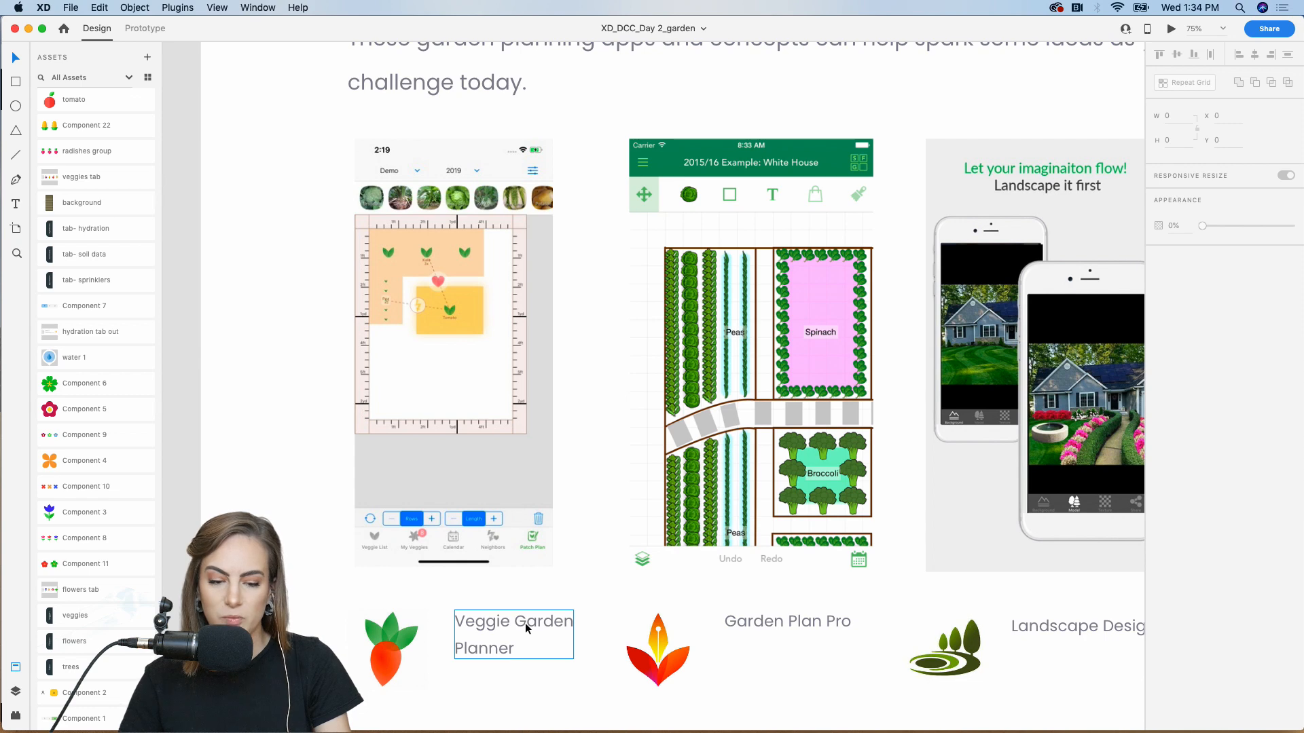
key(super+plus)
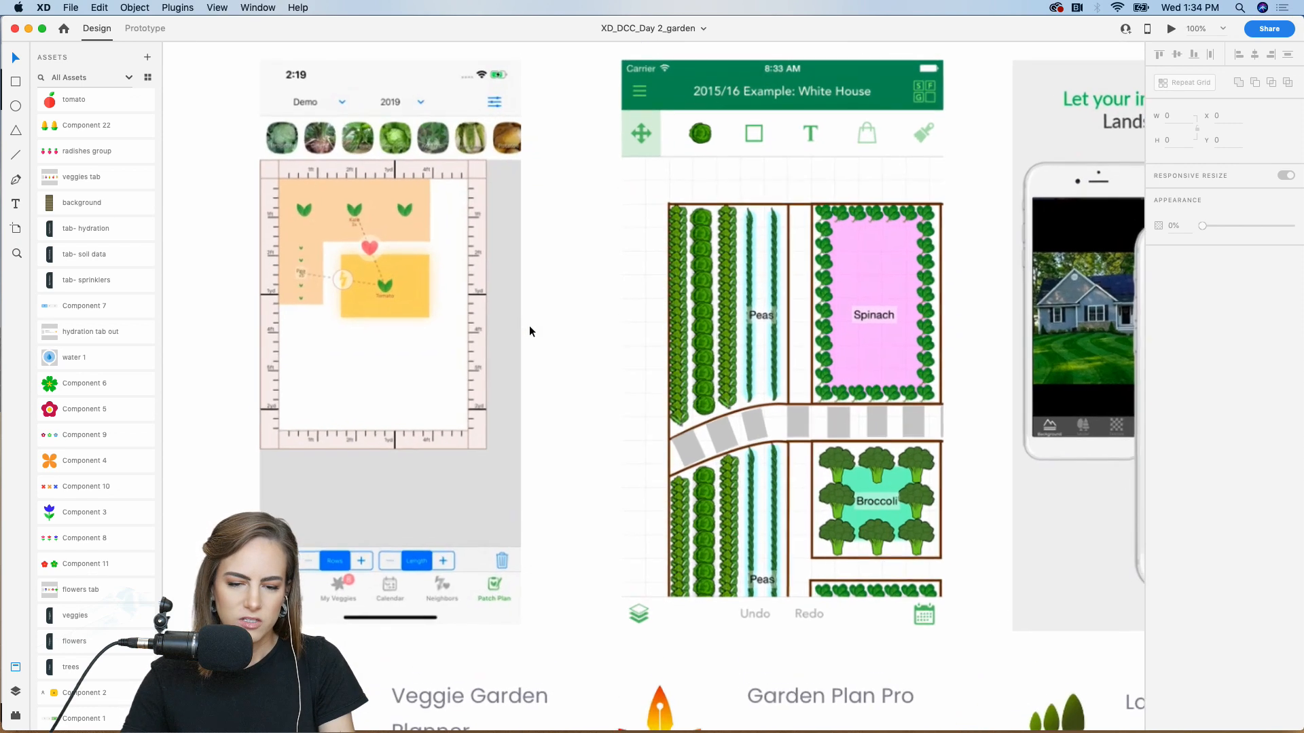
scroll(528, 331, left, 3)
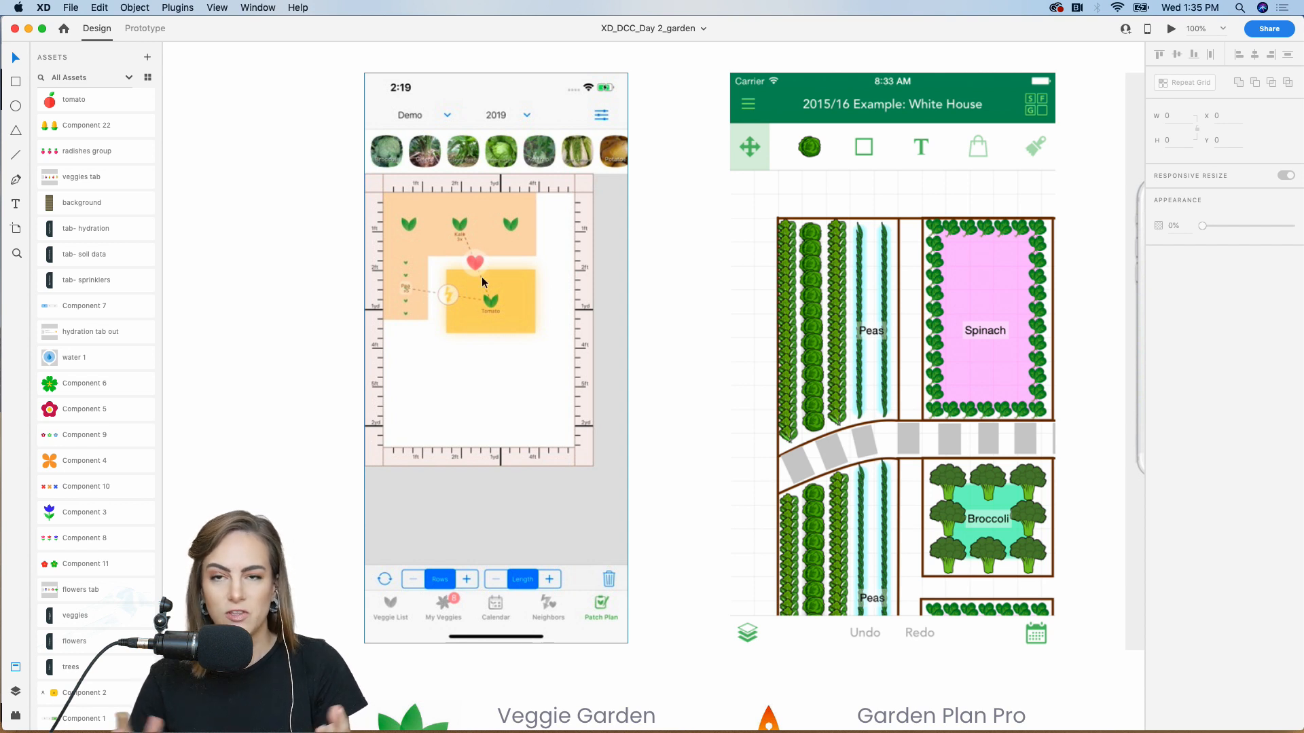
scroll(483, 282, right, 3)
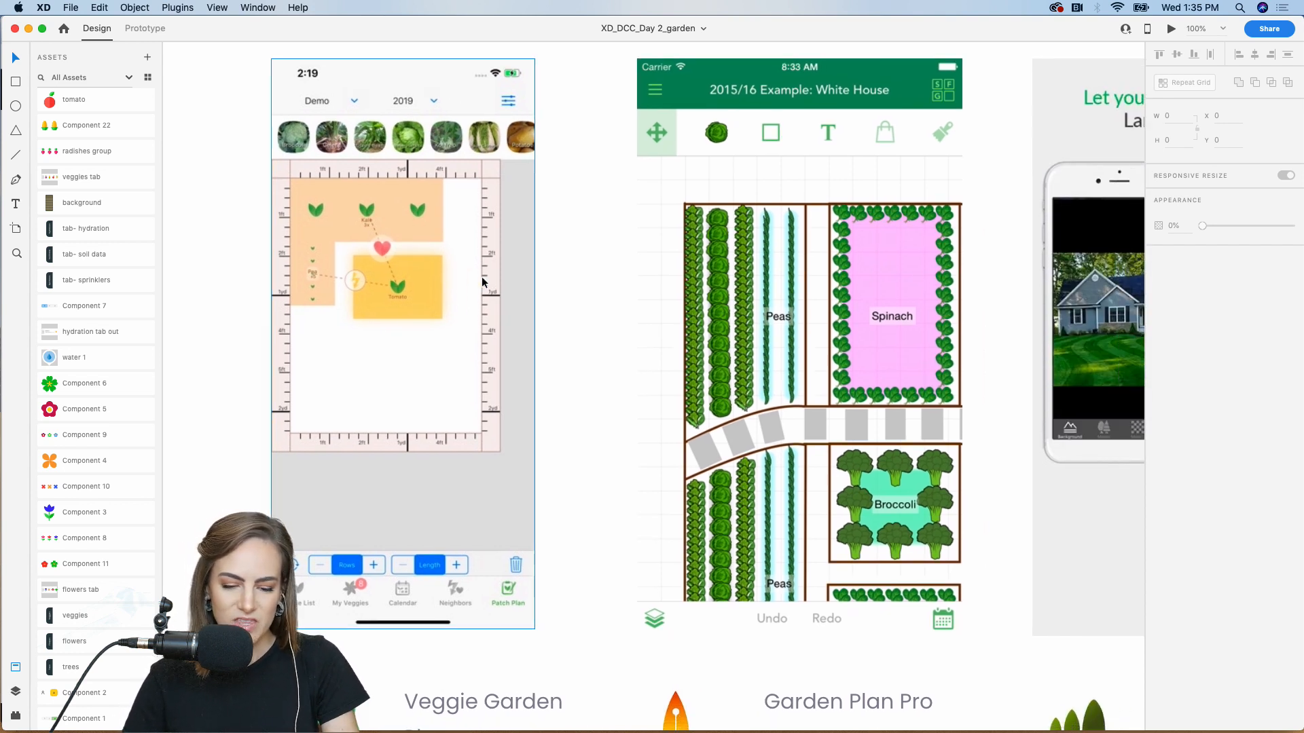
scroll(399, 343, right, 3)
scroll(399, 343, down, 3)
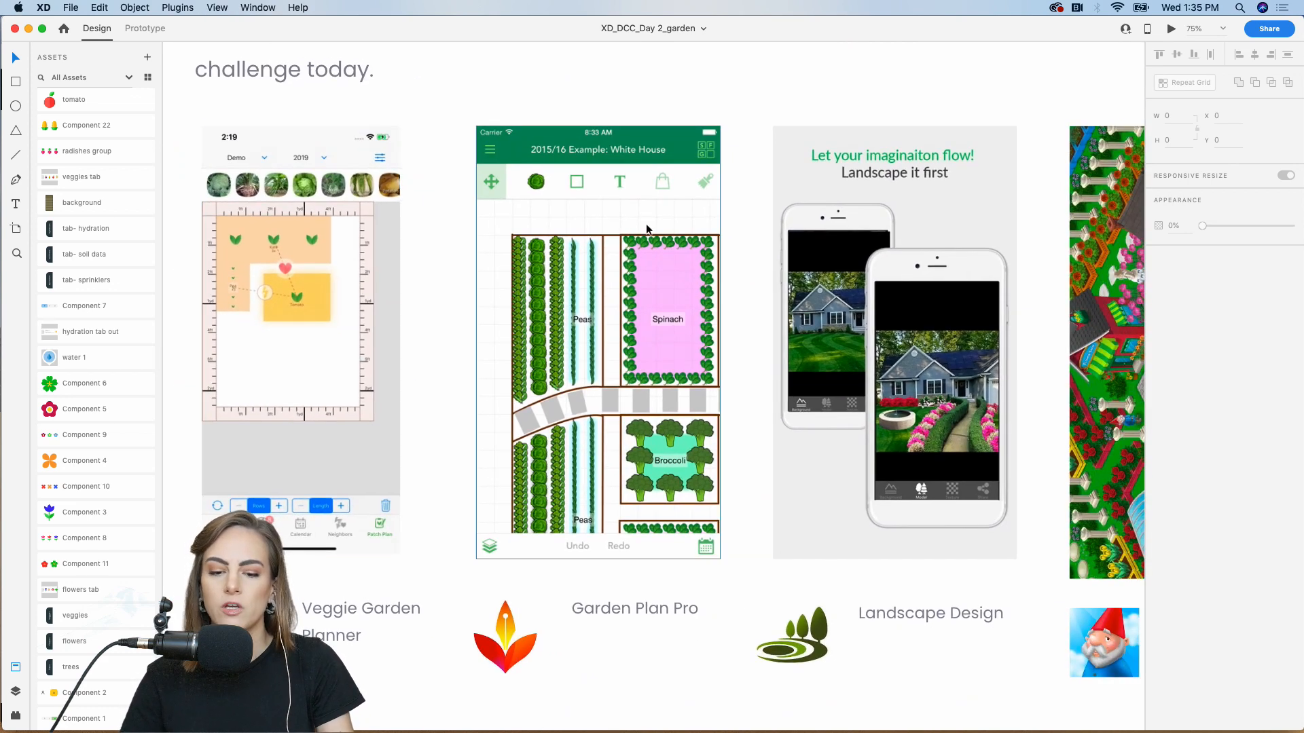
scroll(646, 223, right, 2)
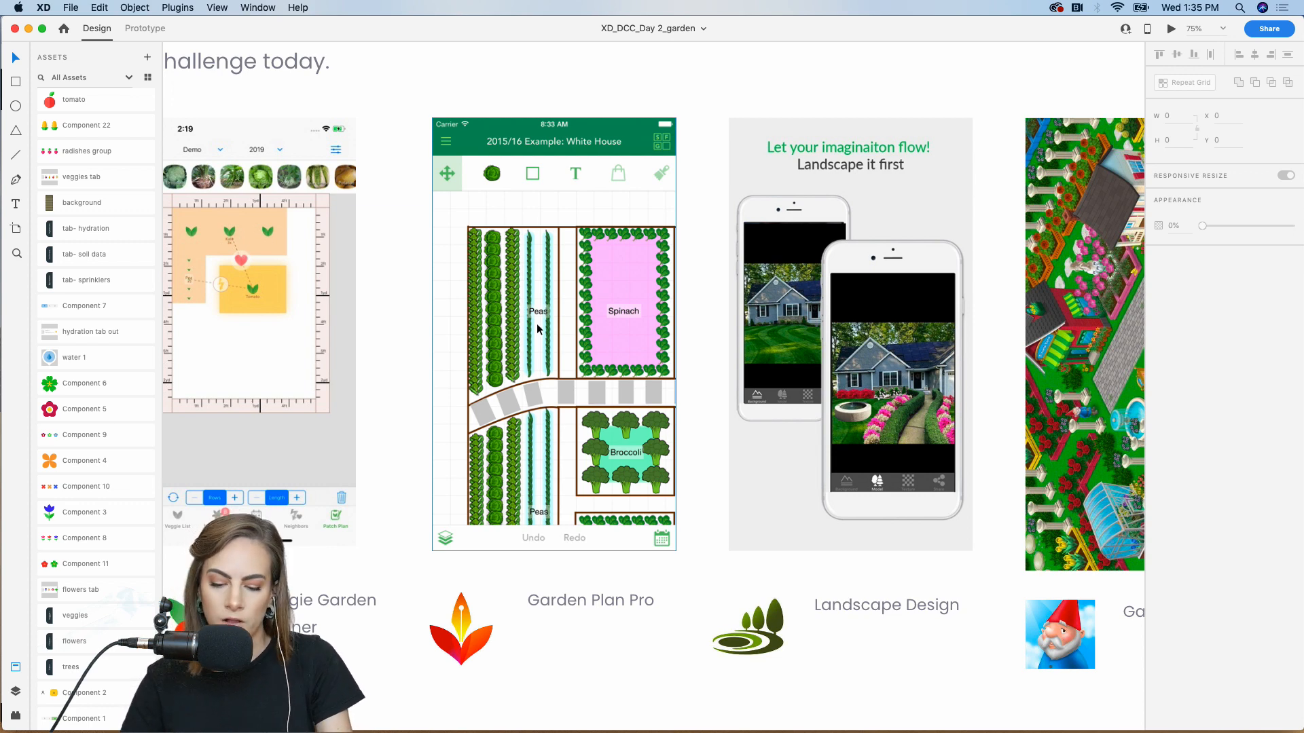
scroll(537, 329, right, 5)
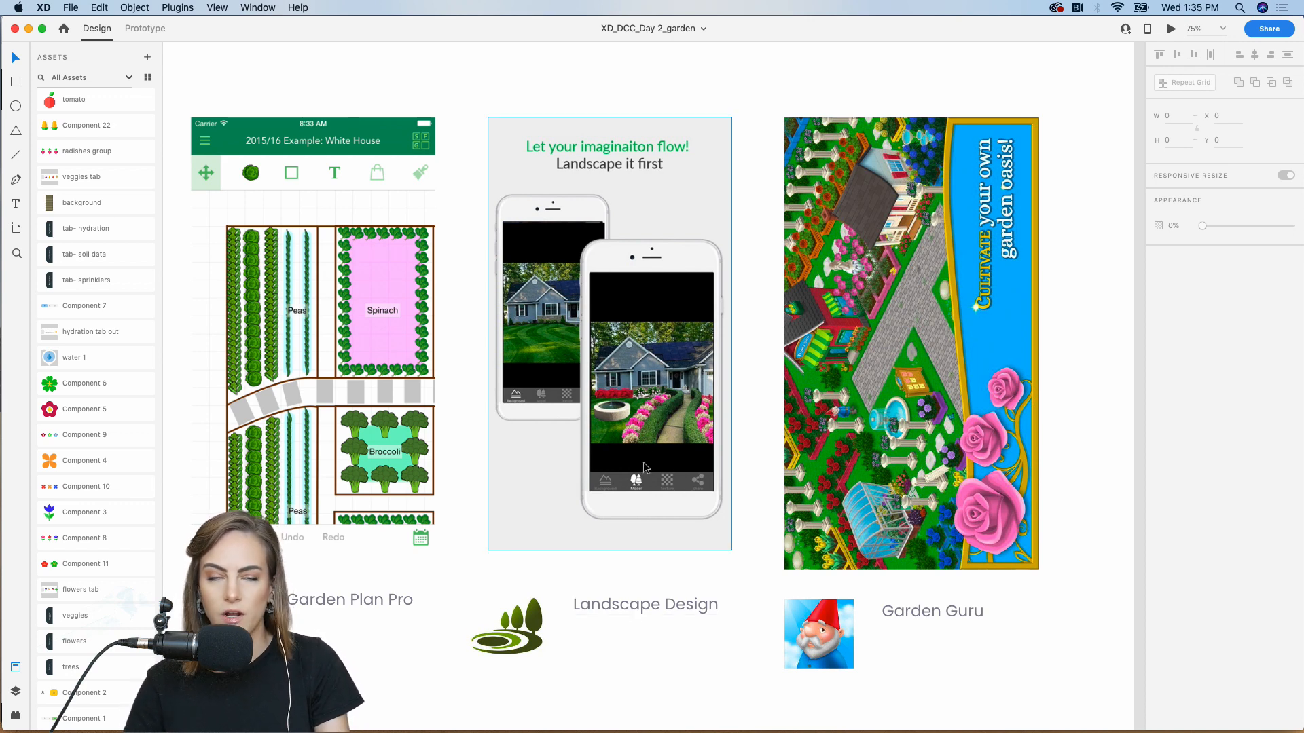
scroll(644, 465, right, 5)
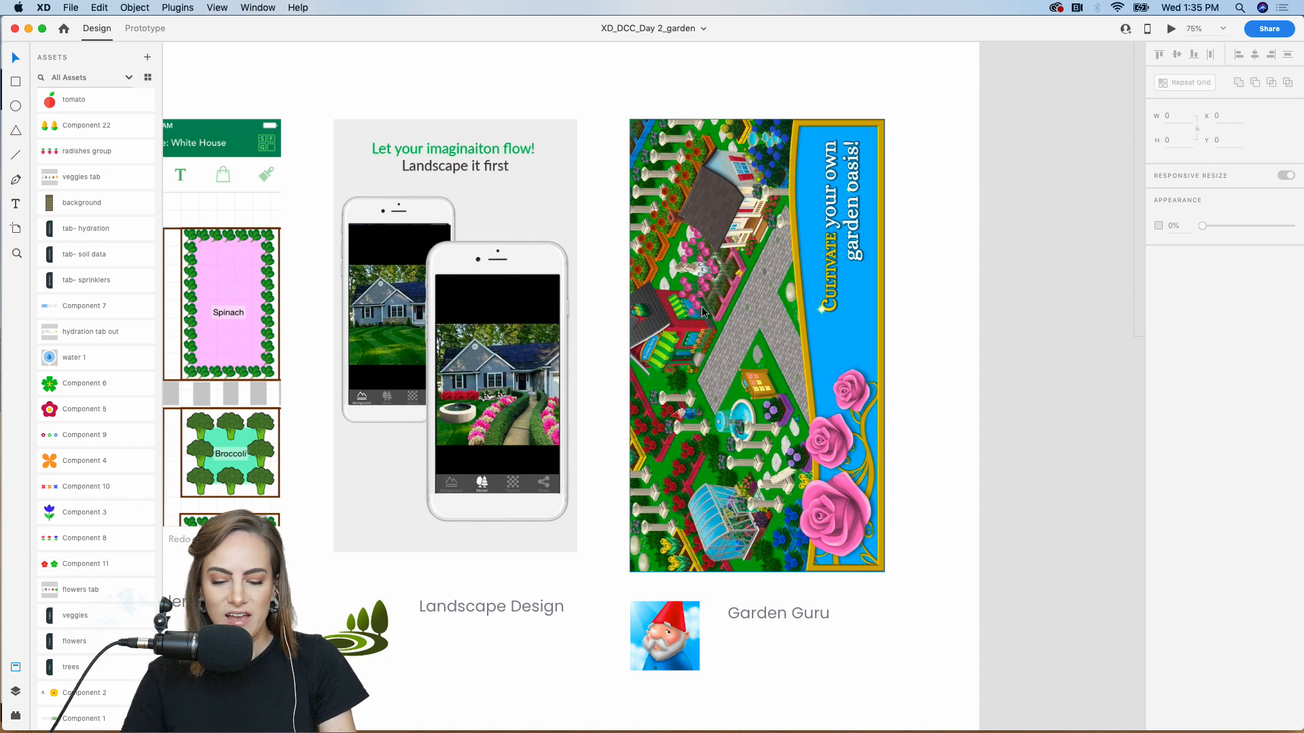
Zoom out and scroll past the Resources section to the empty starter artboards
key(super+minus)
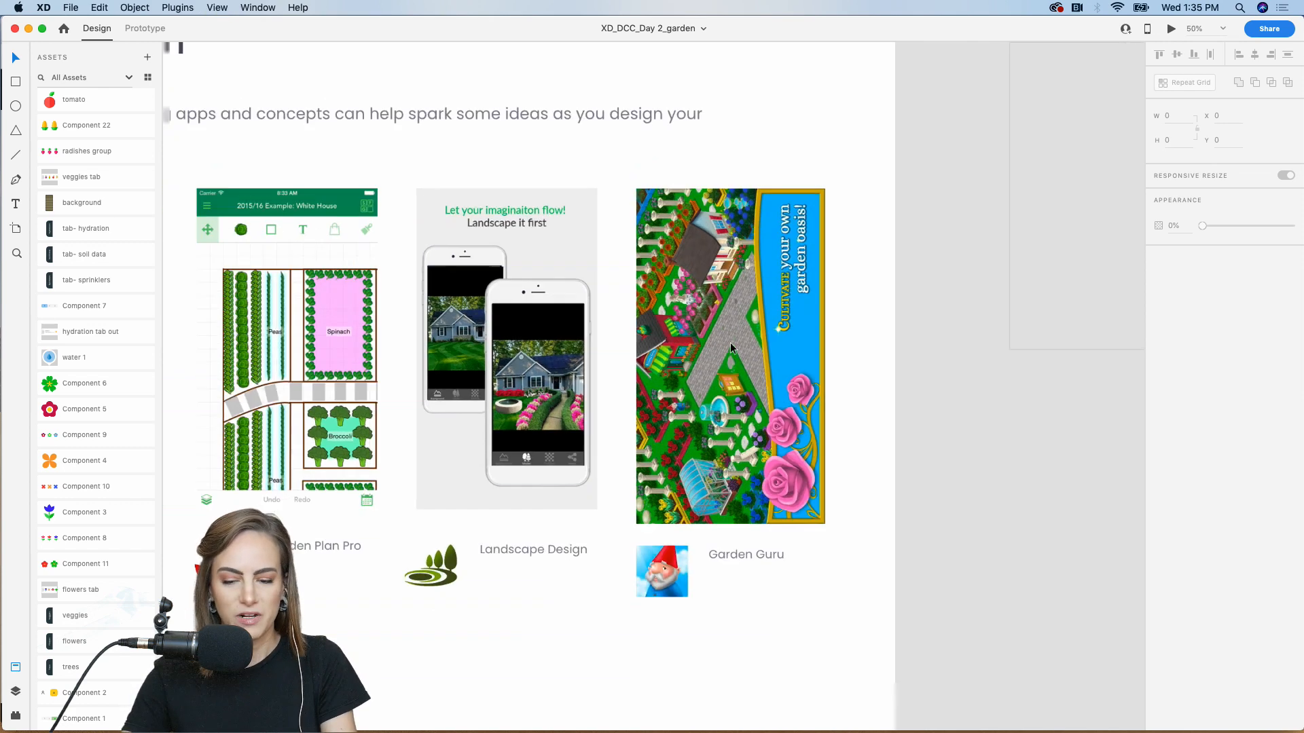
scroll(990, 466, down, 10)
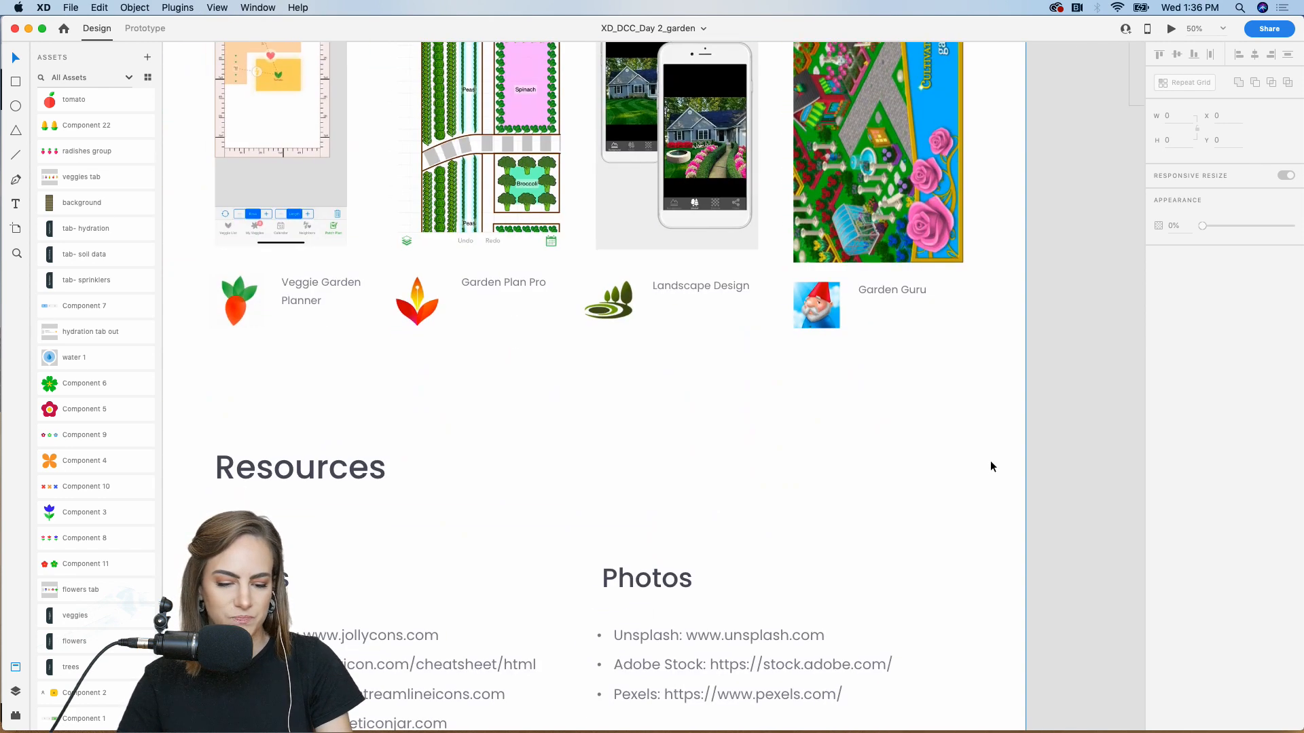
key(super+minus)
scroll(990, 467, down, 5)
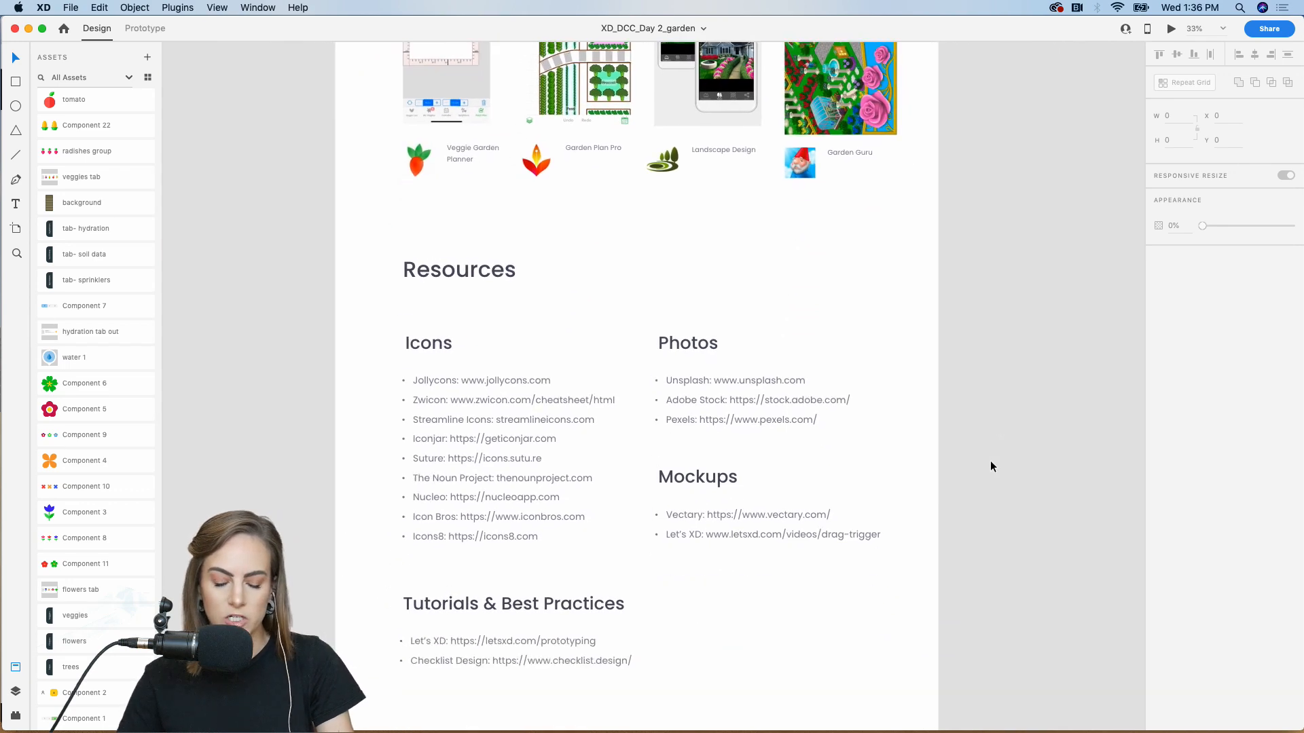
scroll(991, 466, down, 4)
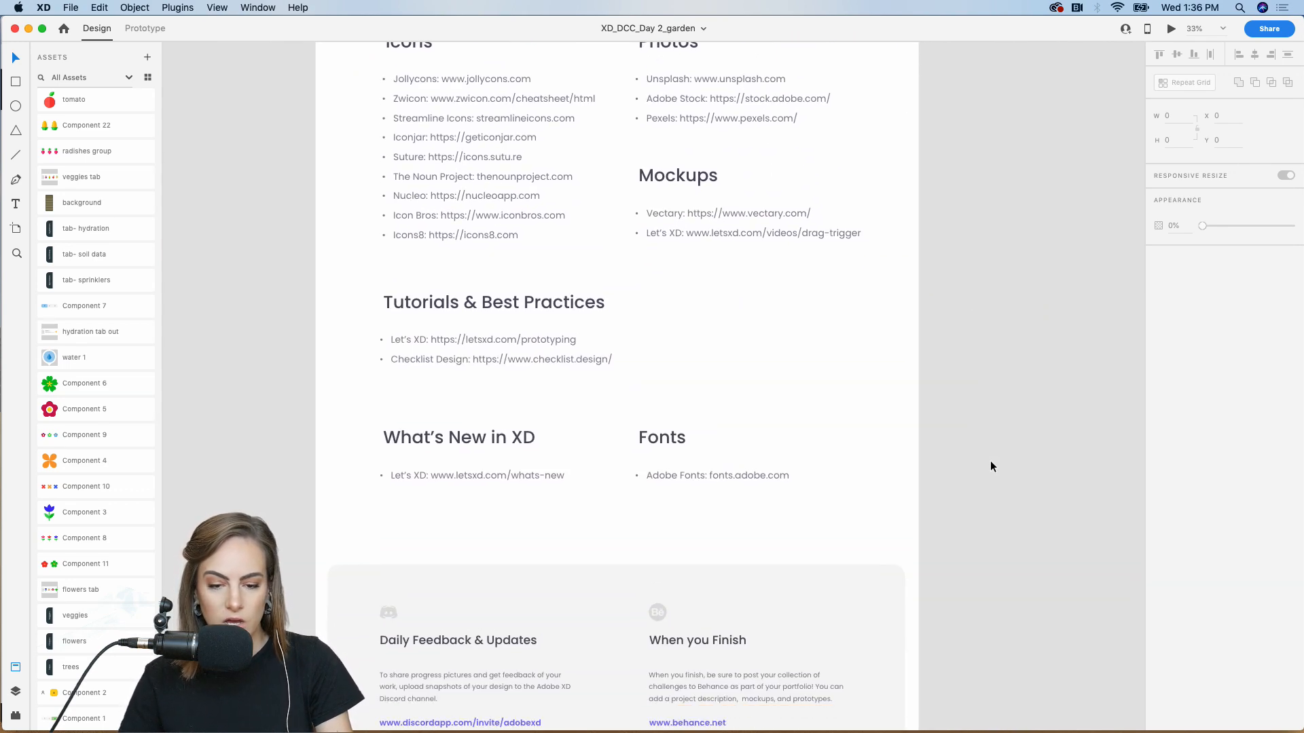
scroll(990, 466, down, 2)
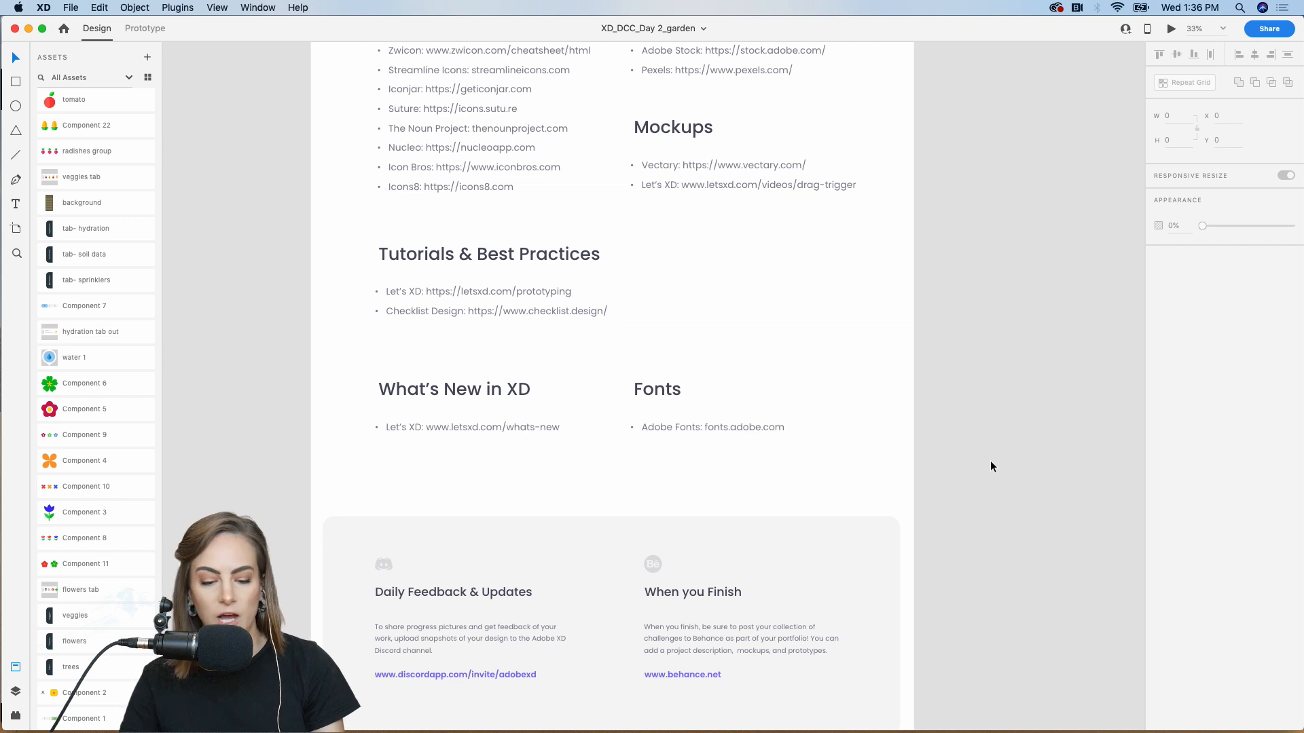
scroll(990, 466, down, 2)
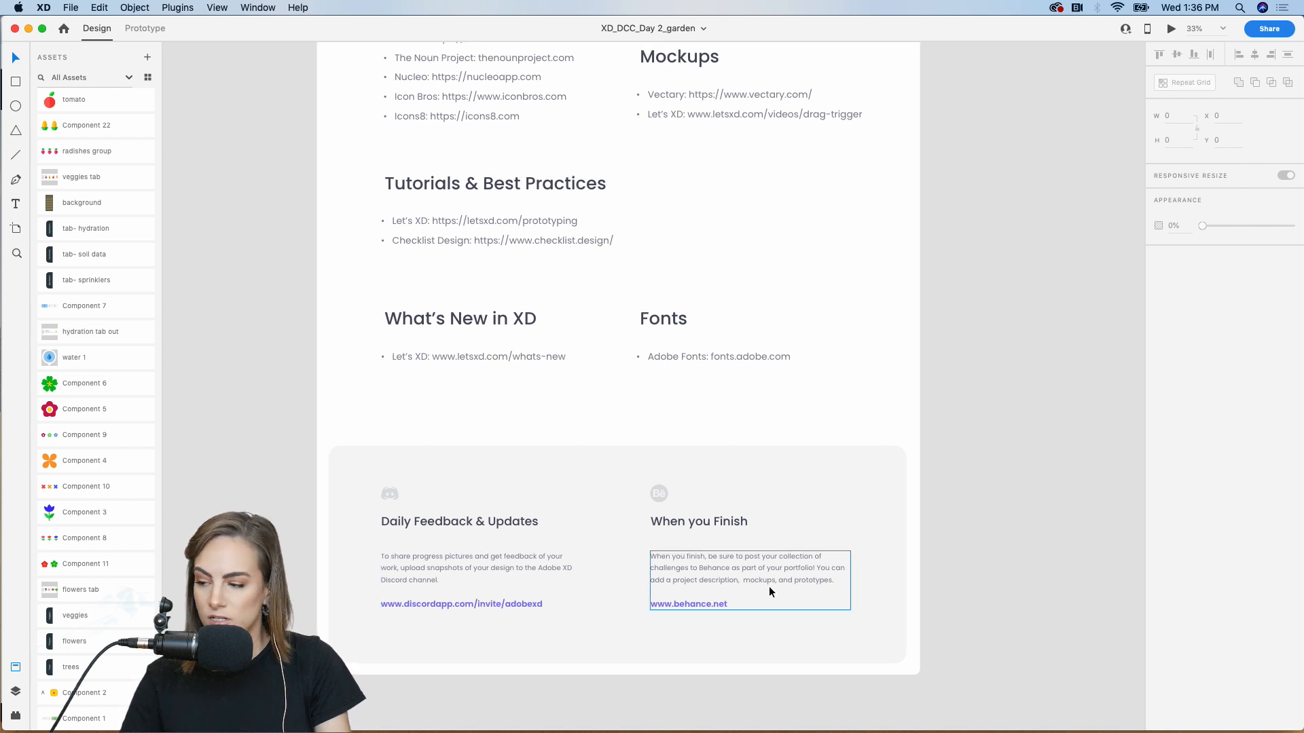
scroll(768, 586, right, 3)
scroll(771, 591, up, 10)
scroll(771, 591, right, 3)
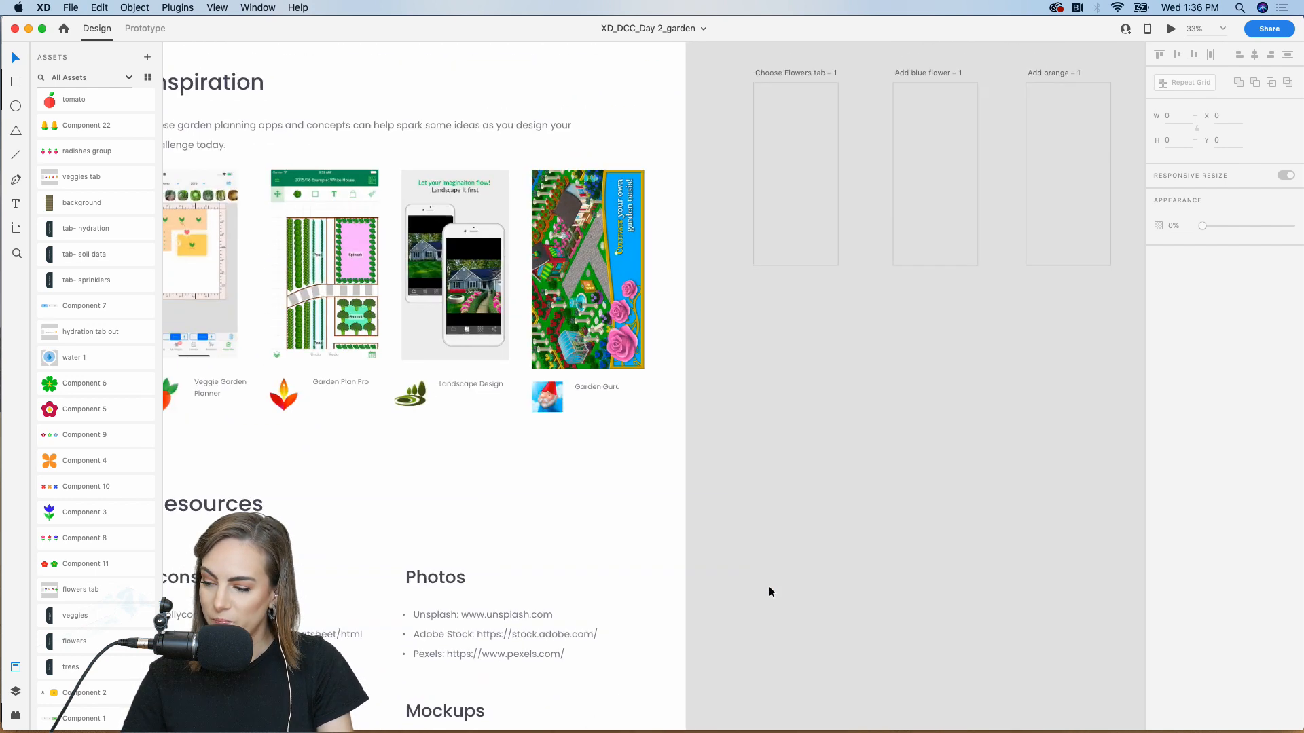
scroll(768, 592, up, 5)
scroll(769, 591, right, 2)
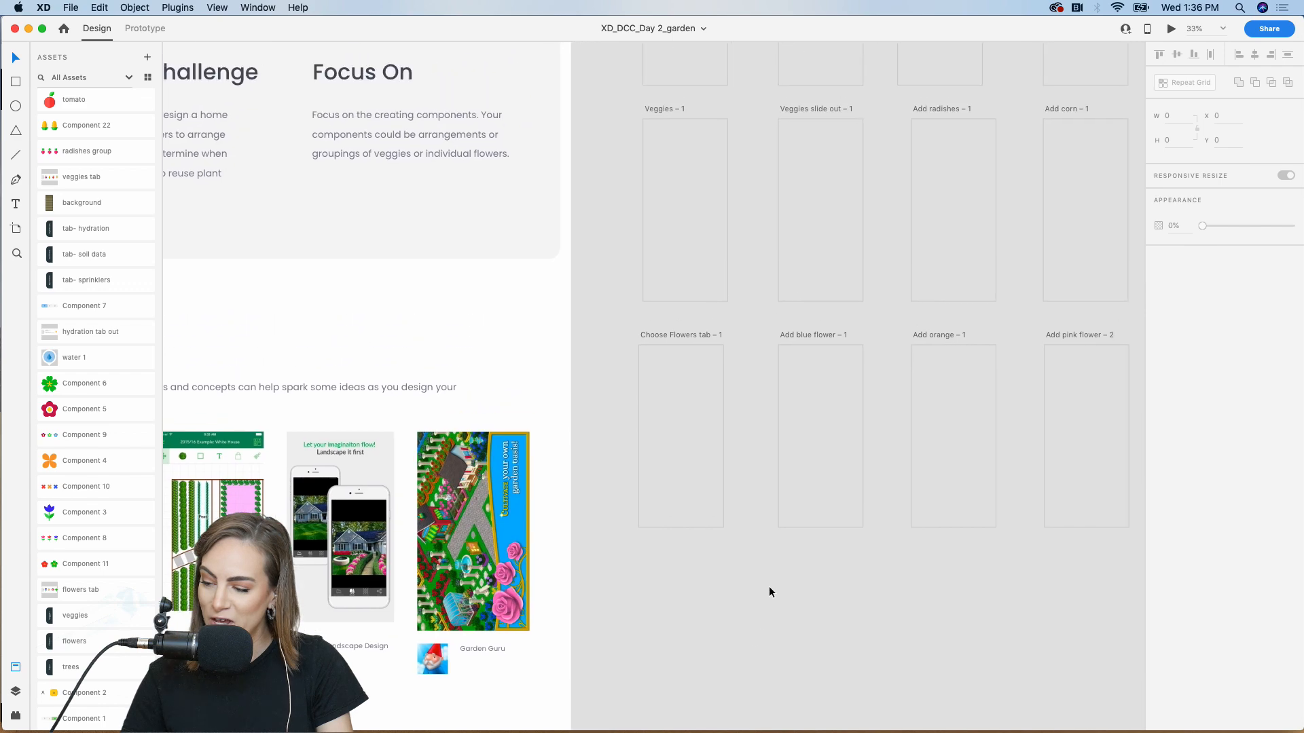
scroll(769, 592, up, 3)
scroll(769, 592, right, 1)
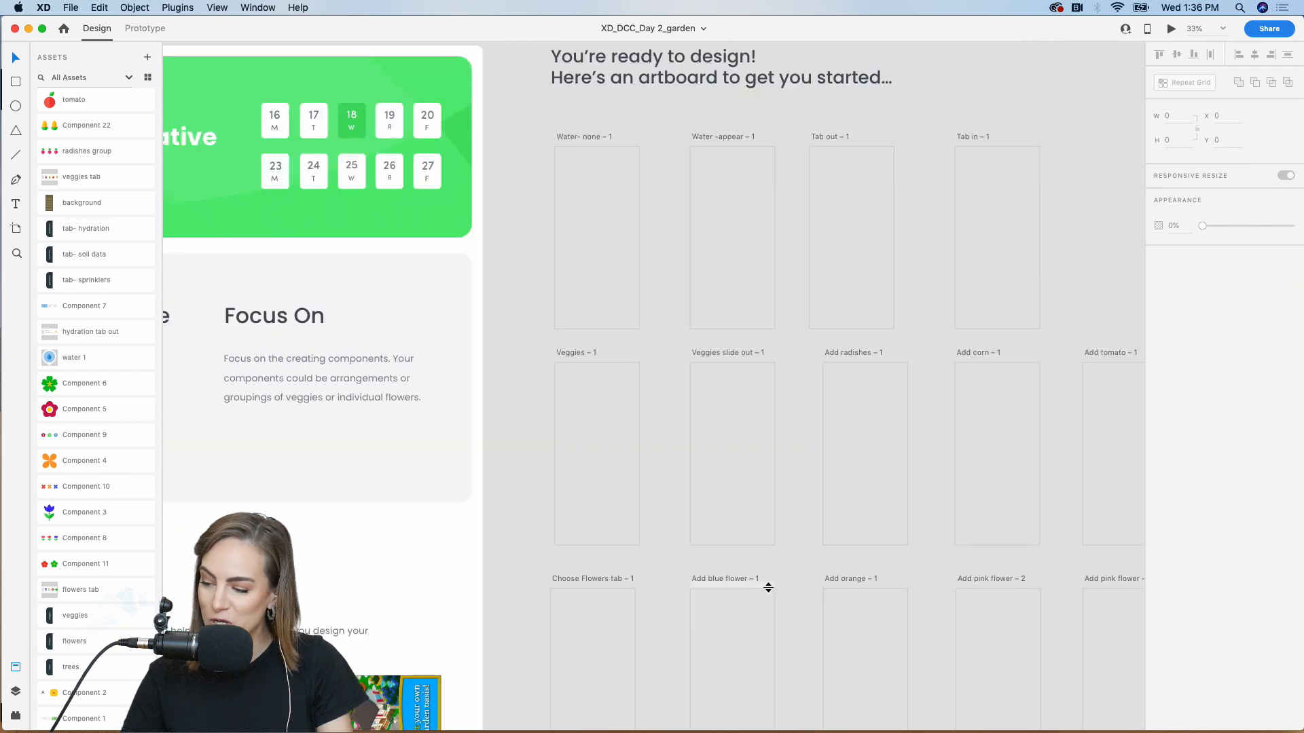
scroll(768, 589, up, 3)
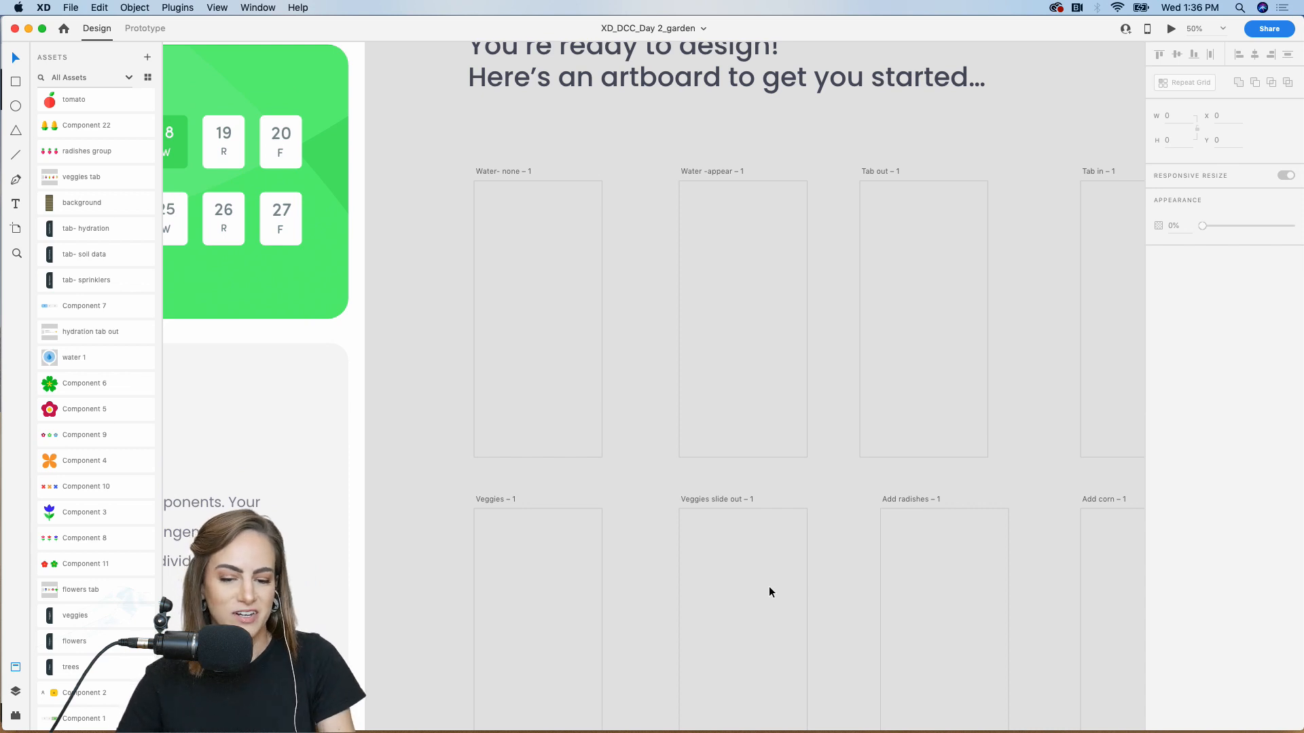
scroll(769, 586, up, 1)
scroll(769, 587, left, 1)
scroll(769, 588, down, 3)
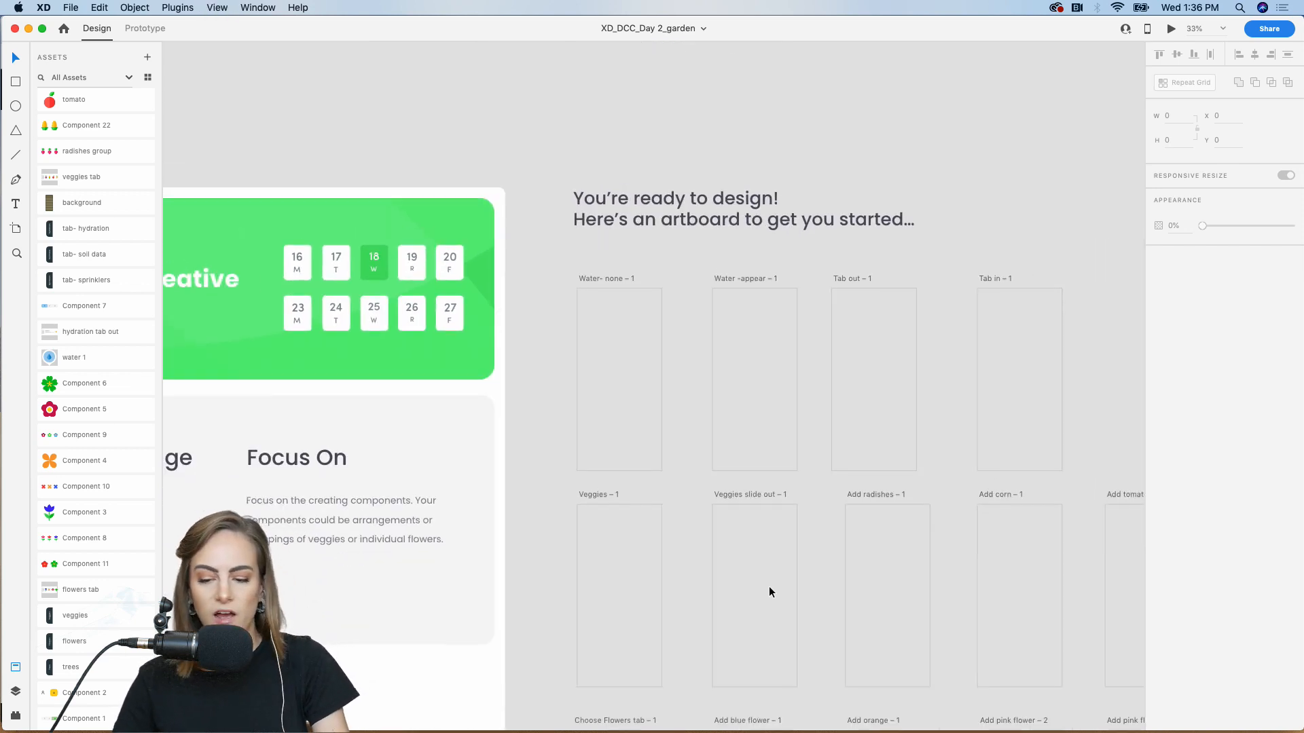
scroll(769, 588, down, 5)
scroll(770, 588, right, 3)
scroll(769, 592, down, 1)
scroll(768, 592, up, 5)
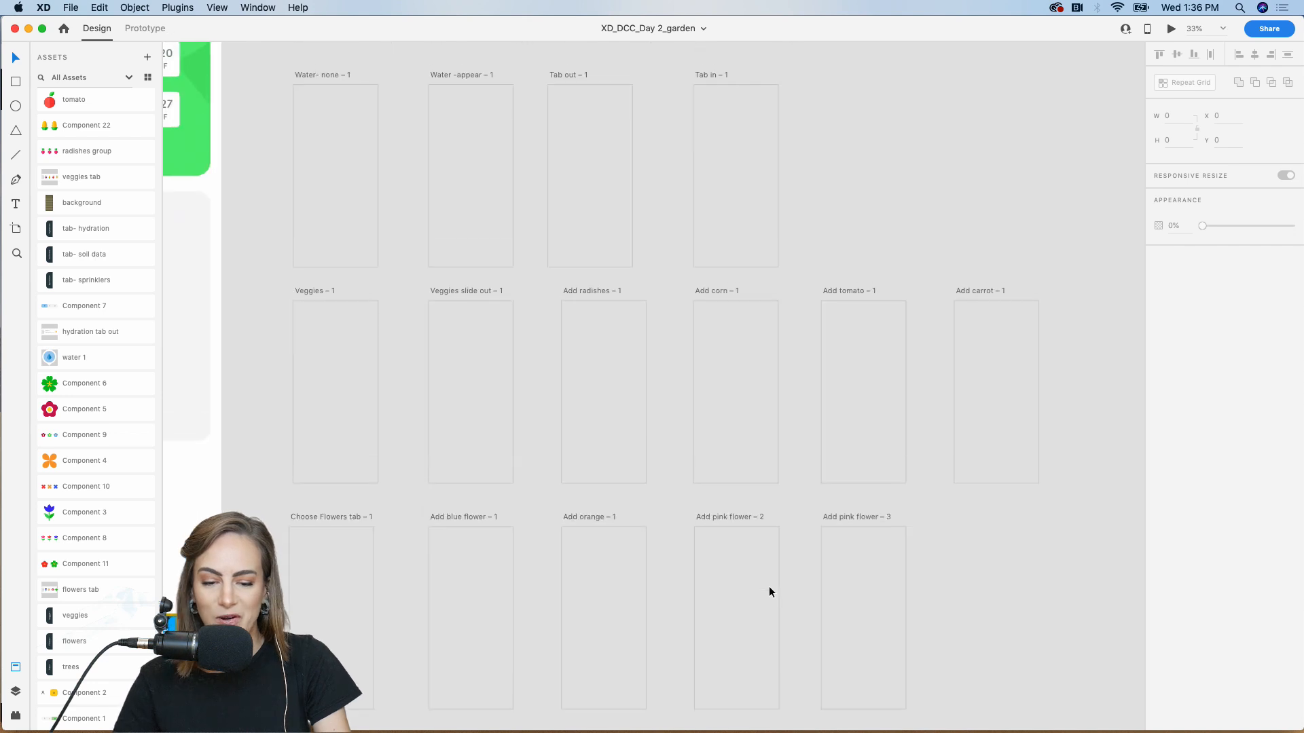
scroll(769, 592, left, 4)
Zoom in to 75% on the Water- none – 1 artboard, with the Assets panel at its top
key(super+plus)
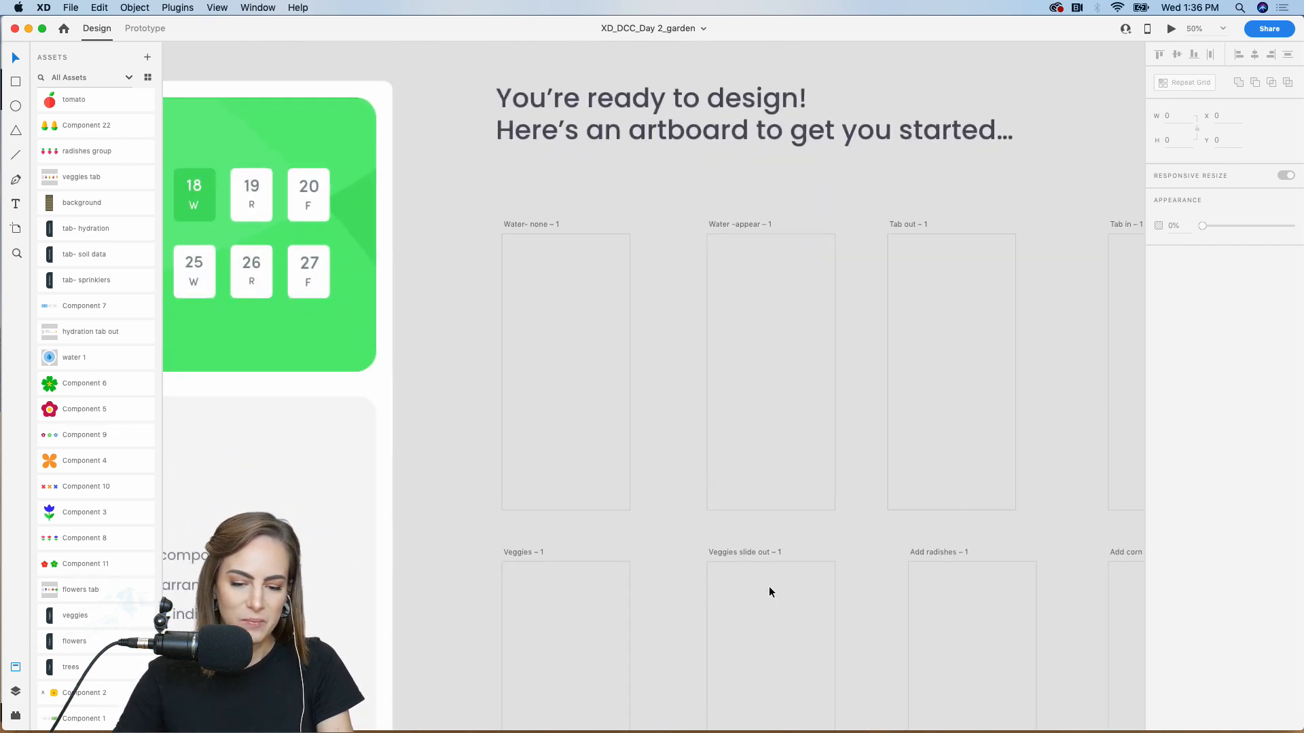
scroll(768, 592, up, 1)
scroll(769, 592, left, 1)
key(super+plus)
scroll(768, 591, down, 1)
scroll(769, 592, left, 1)
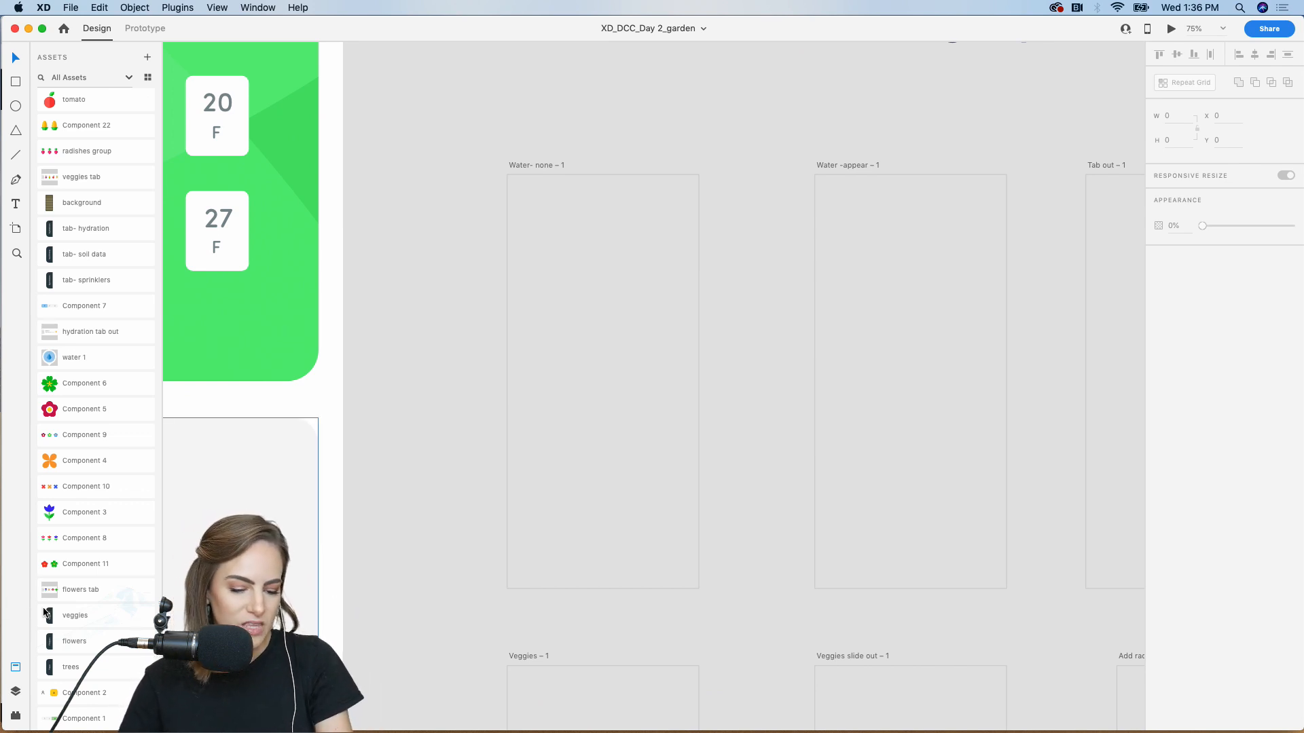
scroll(79, 577, up, 3)
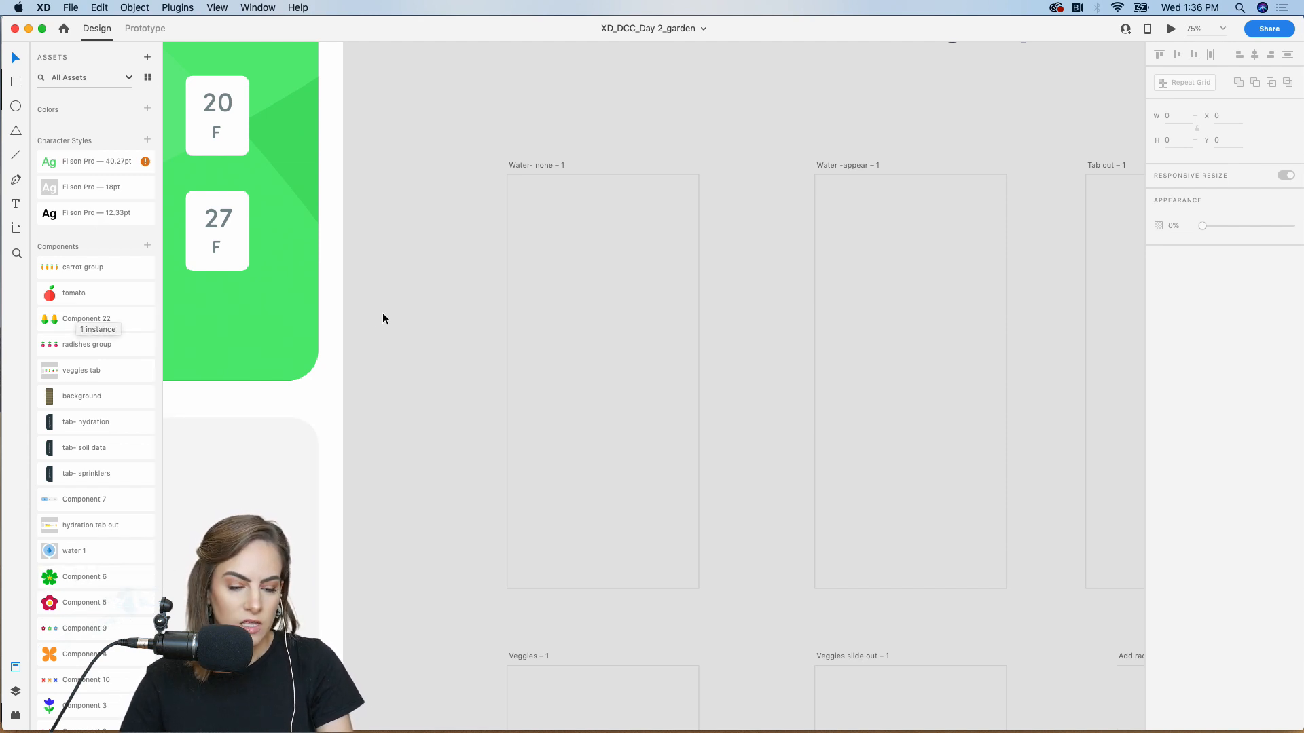
Drag the 'background' component into Water- none – 1 so the striped soil fills the artboard
drag(90, 398, 455, 274)
drag(535, 219, 666, 387)
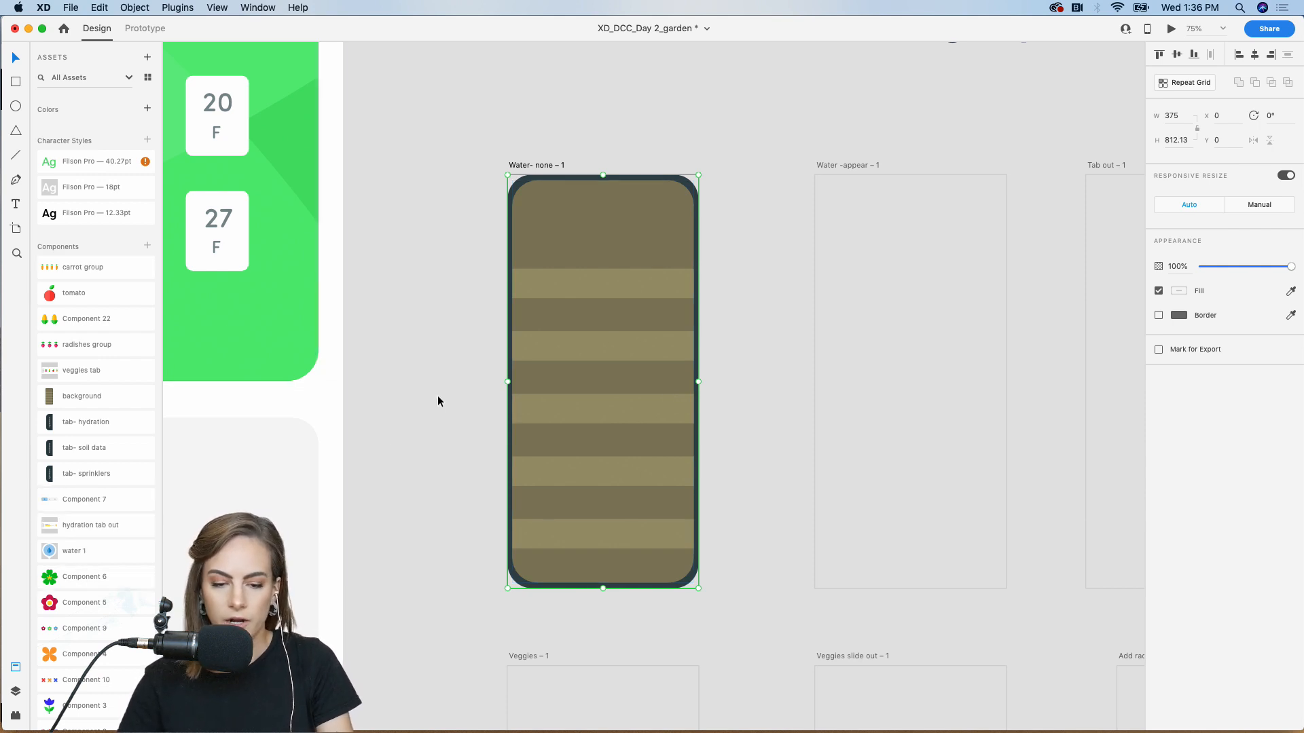
click(453, 367)
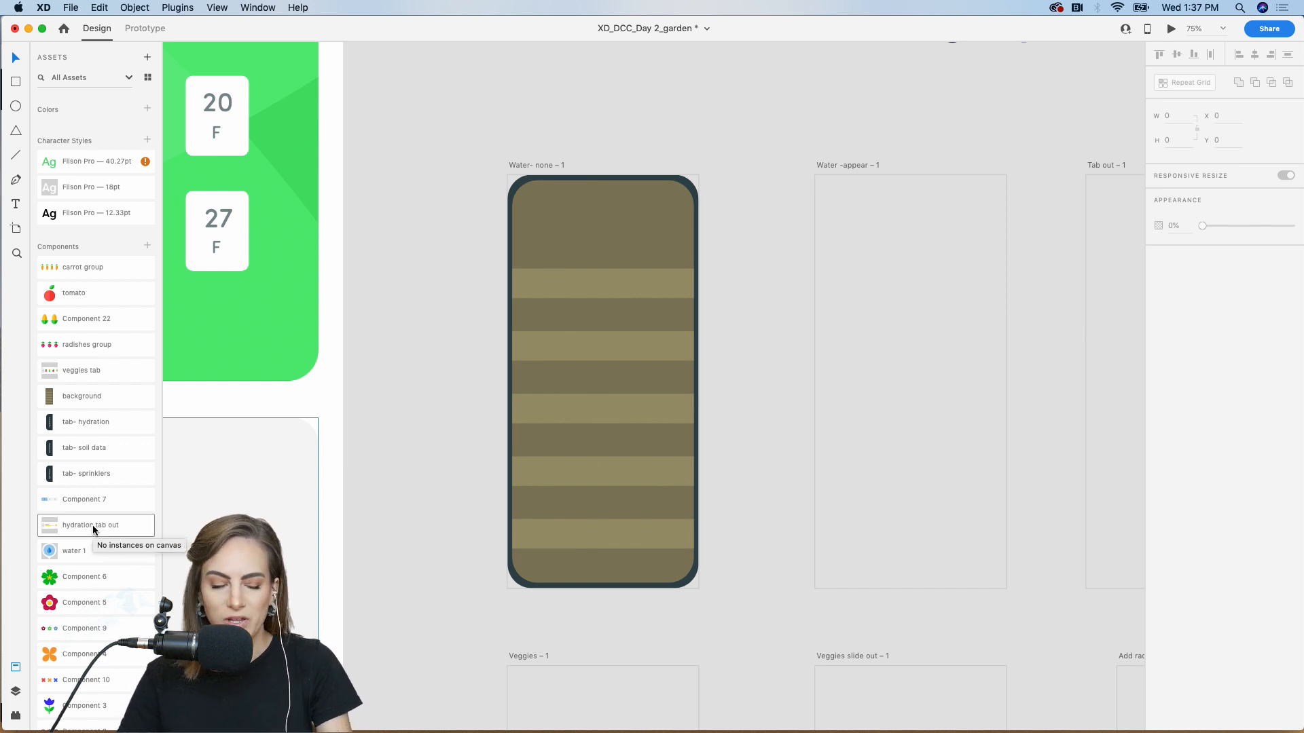
click(16, 81)
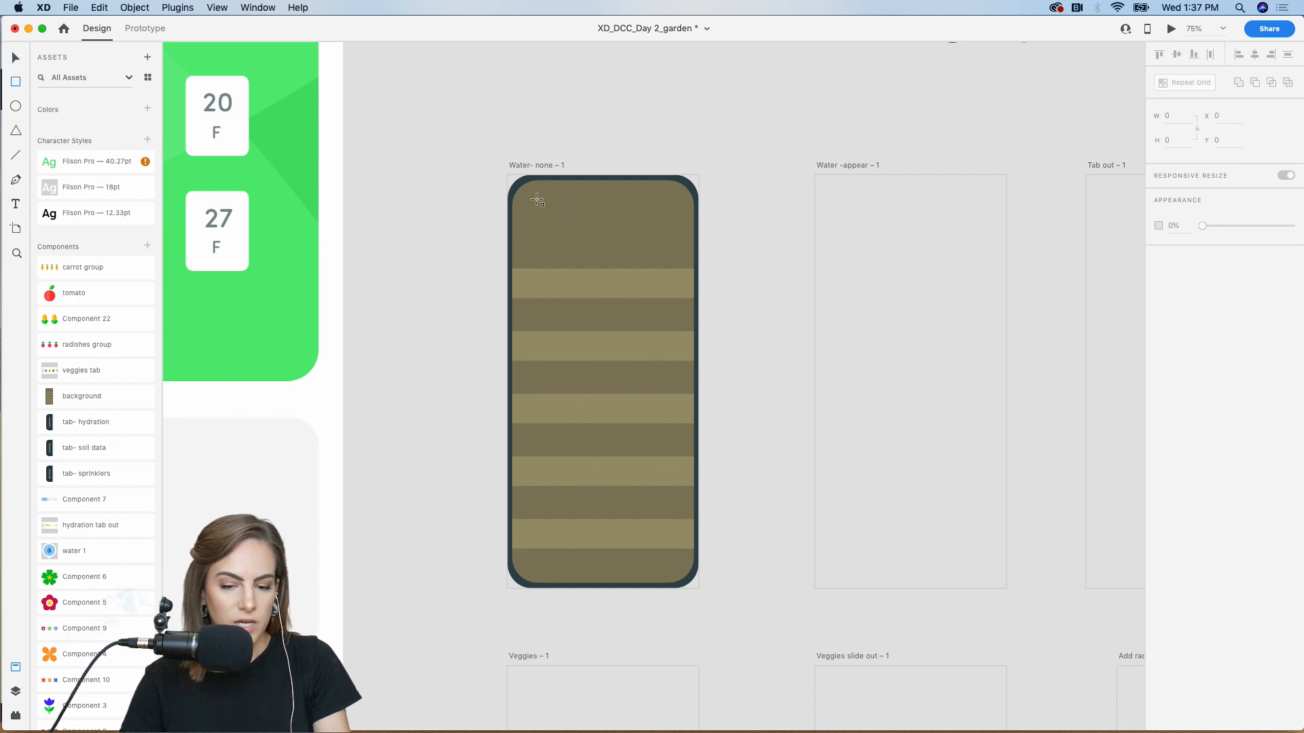
Draw a white rounded card across the artboard's top, stretched to its edges at 100% zoom
drag(516, 182, 694, 320)
key(super+1)
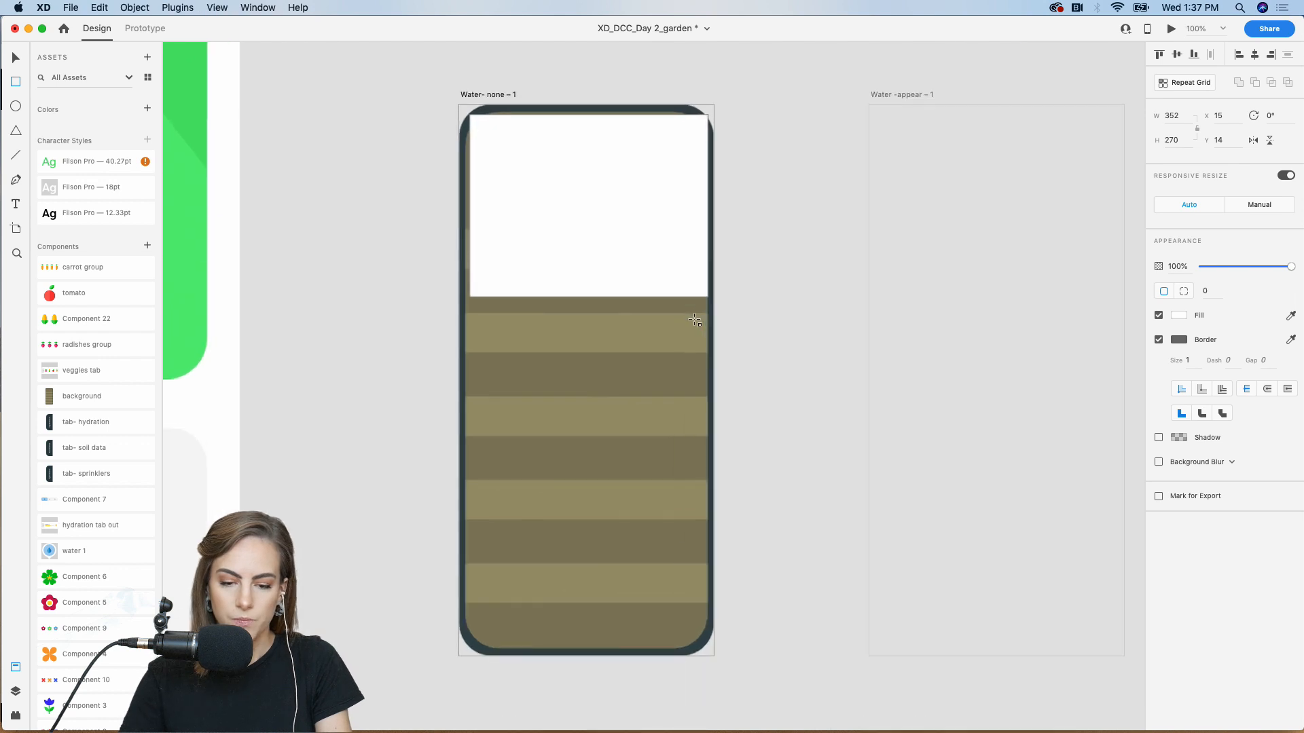
scroll(695, 319, up, 3)
key(v)
drag(483, 206, 504, 232)
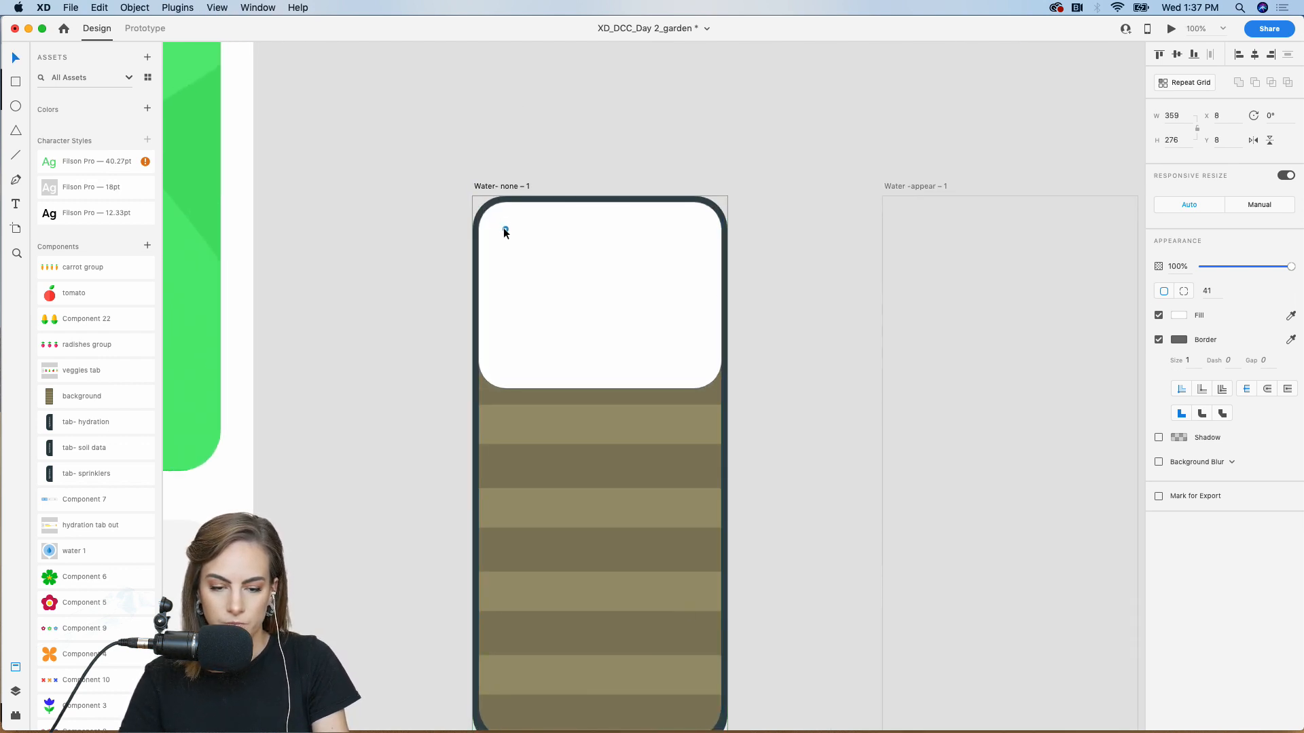
click(385, 175)
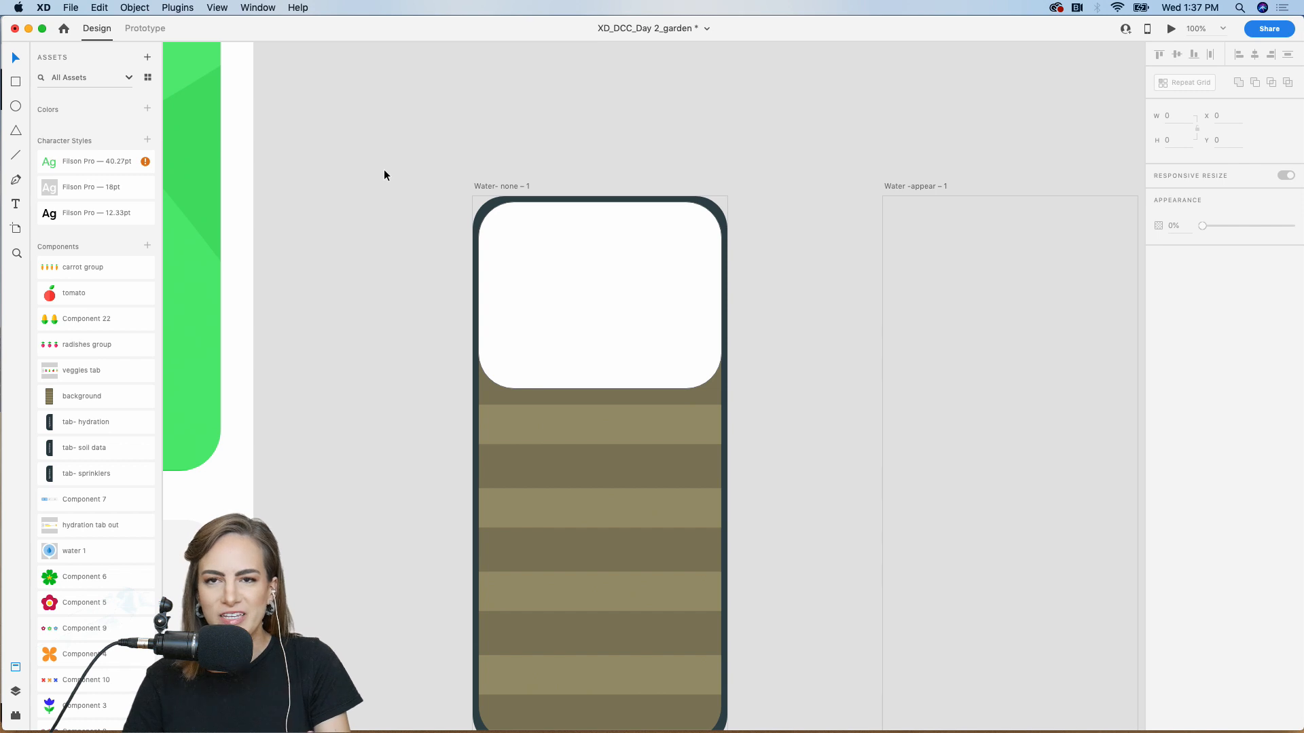
scroll(384, 176, left, 3)
scroll(385, 175, up, 1)
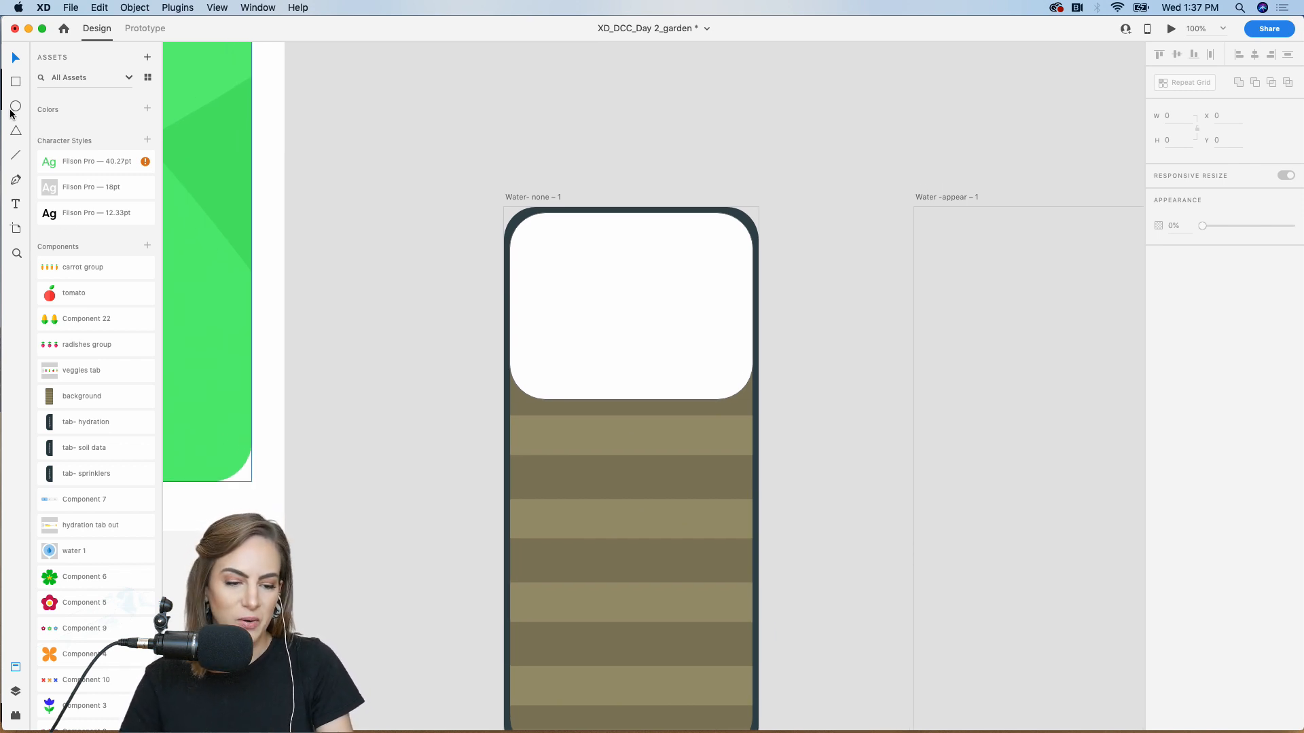
Add a 'garden' heading in green bold Filson Pro, positioned on the white card
click(17, 203)
drag(343, 141, 600, 202)
text(garden)
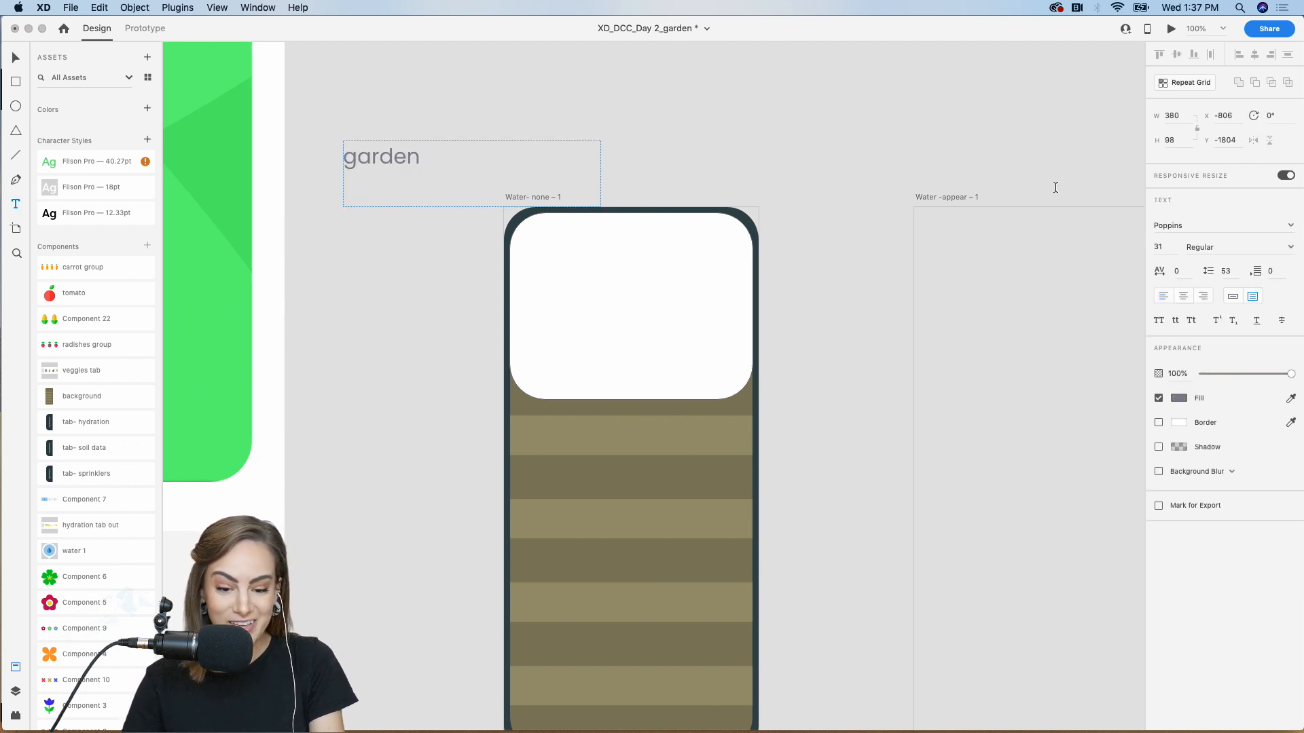
click(1234, 299)
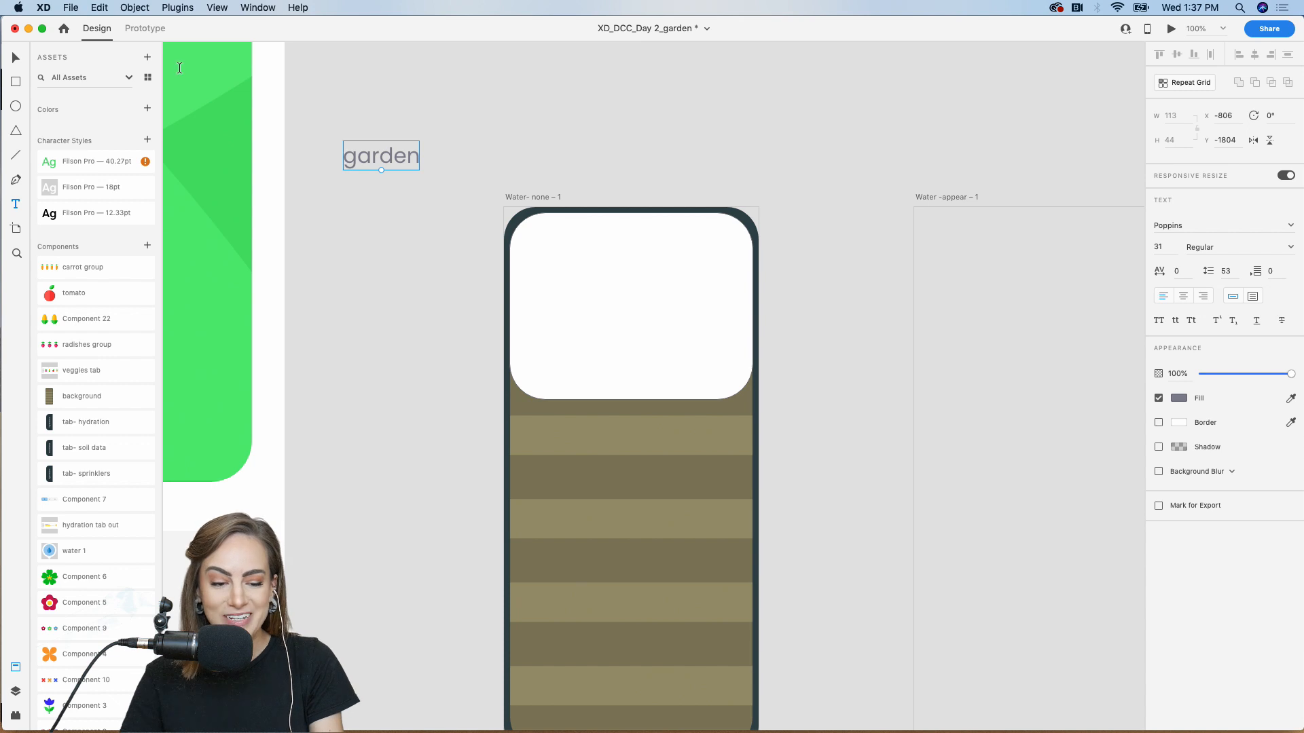
drag(413, 152, 614, 287)
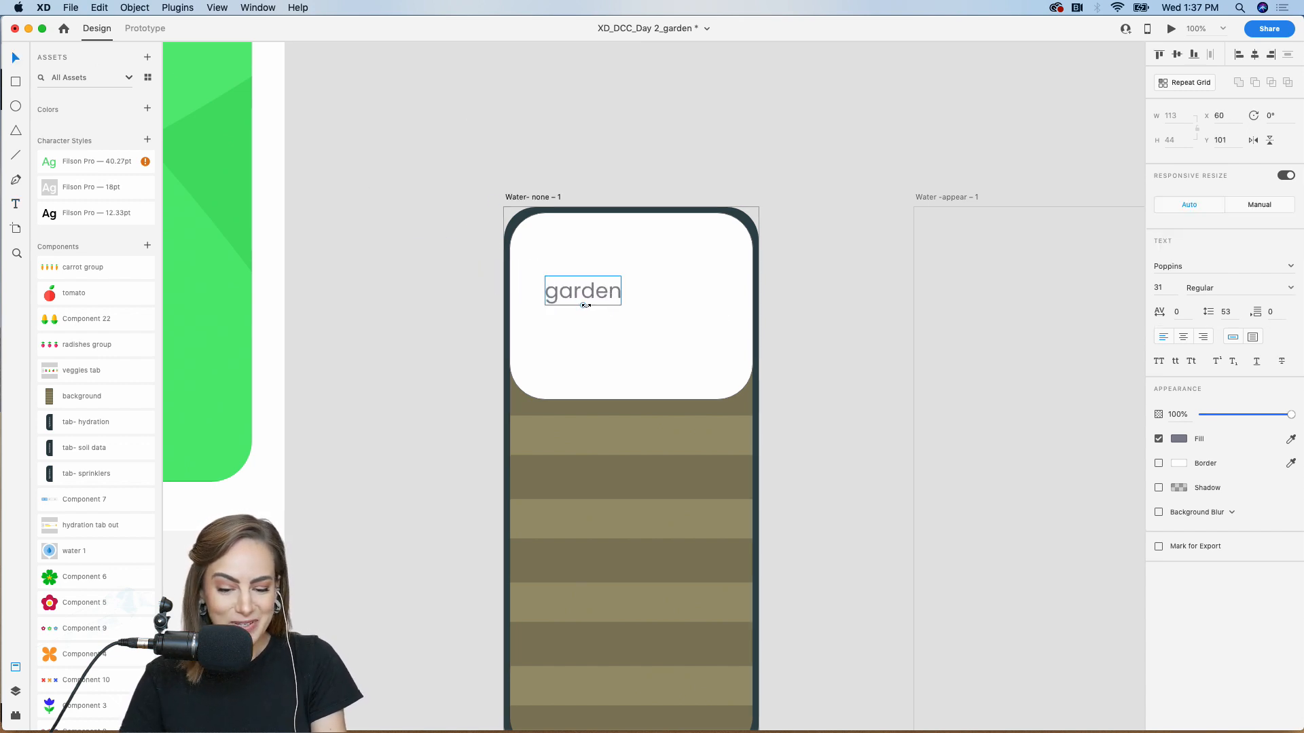
click(95, 161)
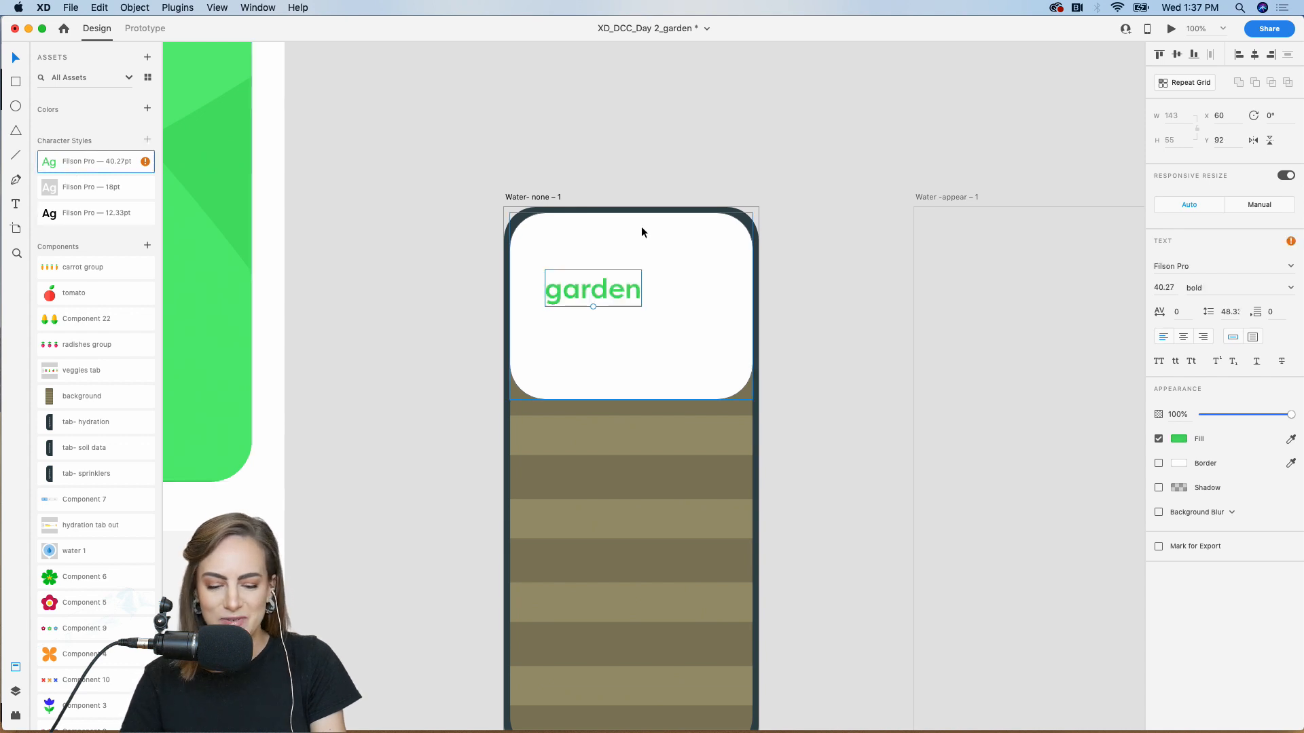
mouse_move(580, 291)
mouse_down()
mouse_move(555, 299)
mouse_move(569, 304)
mouse_up()
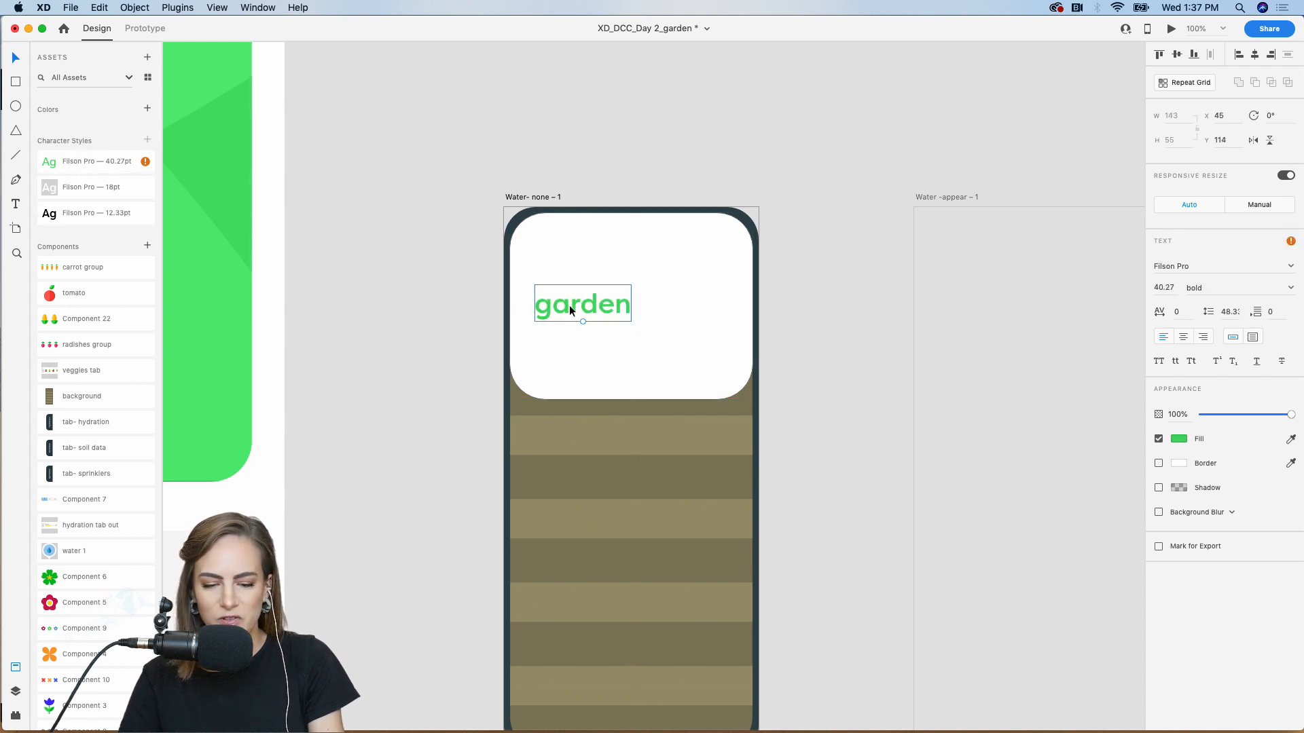
click(368, 281)
drag(598, 308, 595, 289)
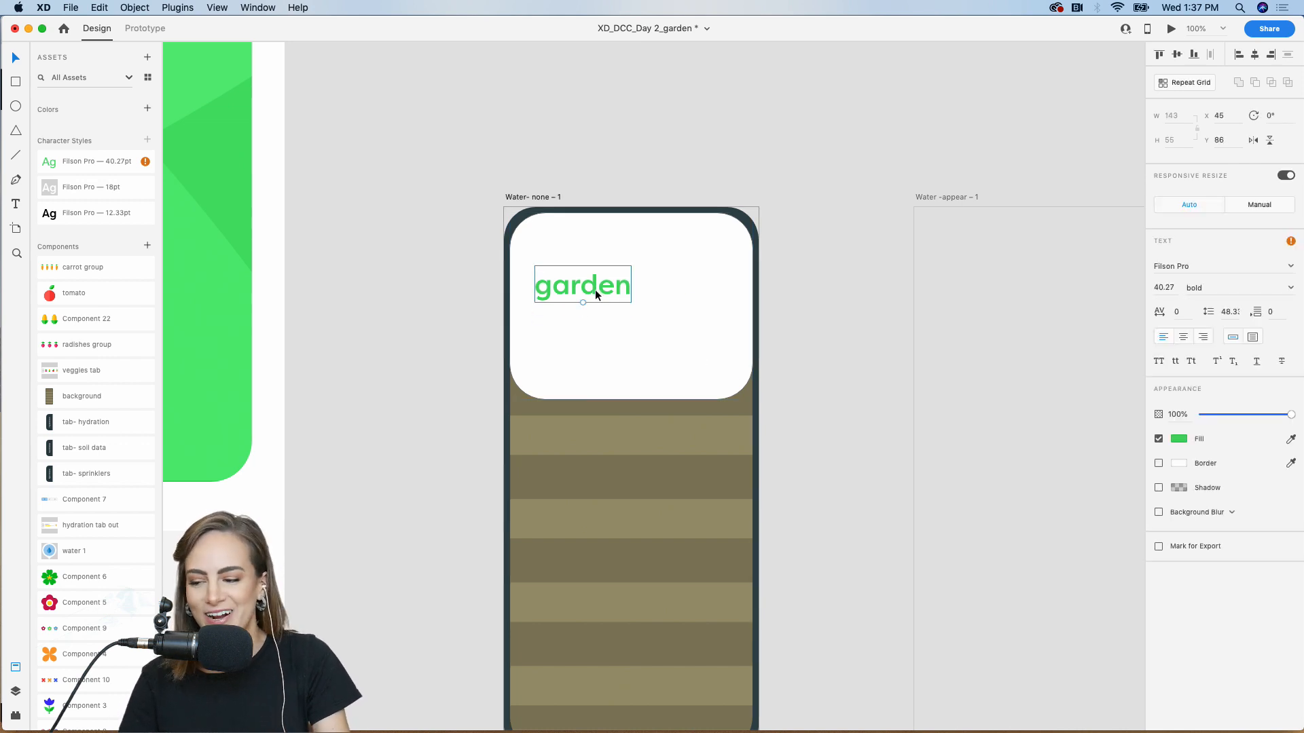
click(646, 116)
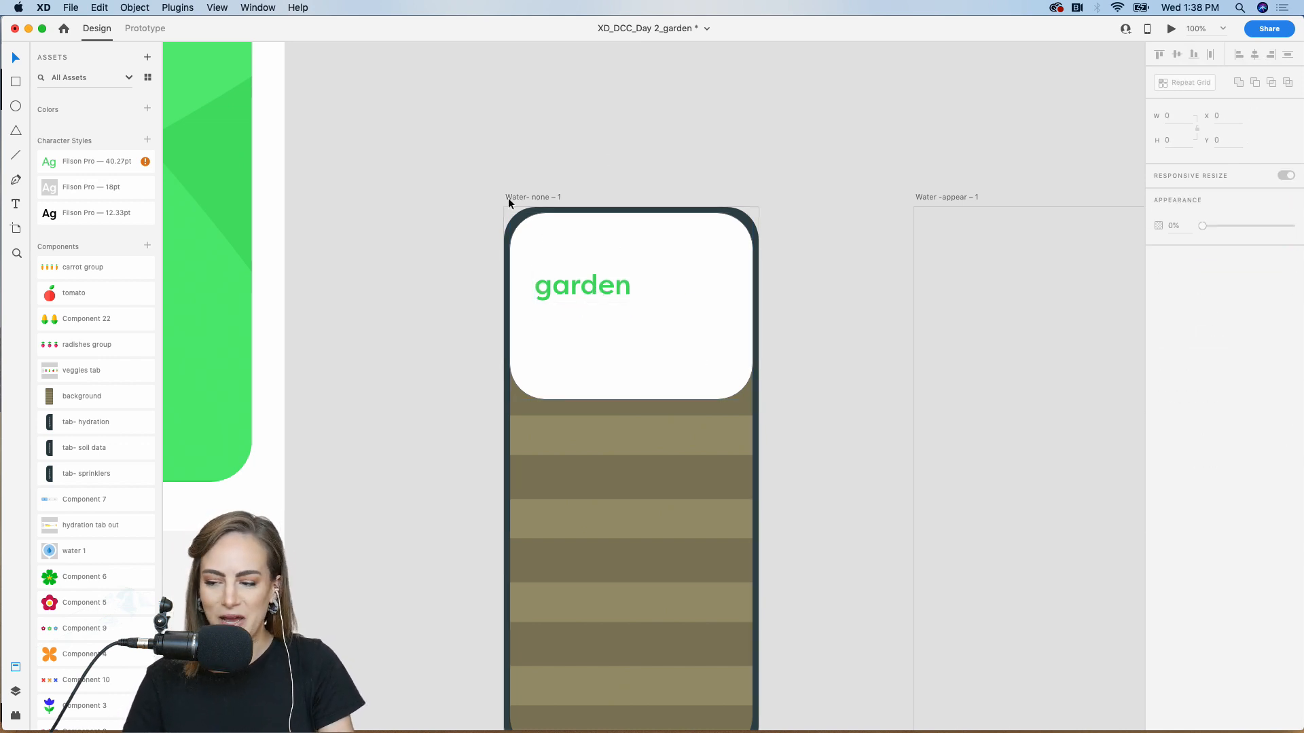
scroll(101, 563, down, 1)
Place Component 2 (profile icon with yellow badge) top-right and Component 7 (water/shovel/tree tabs)
scroll(100, 561, down, 5)
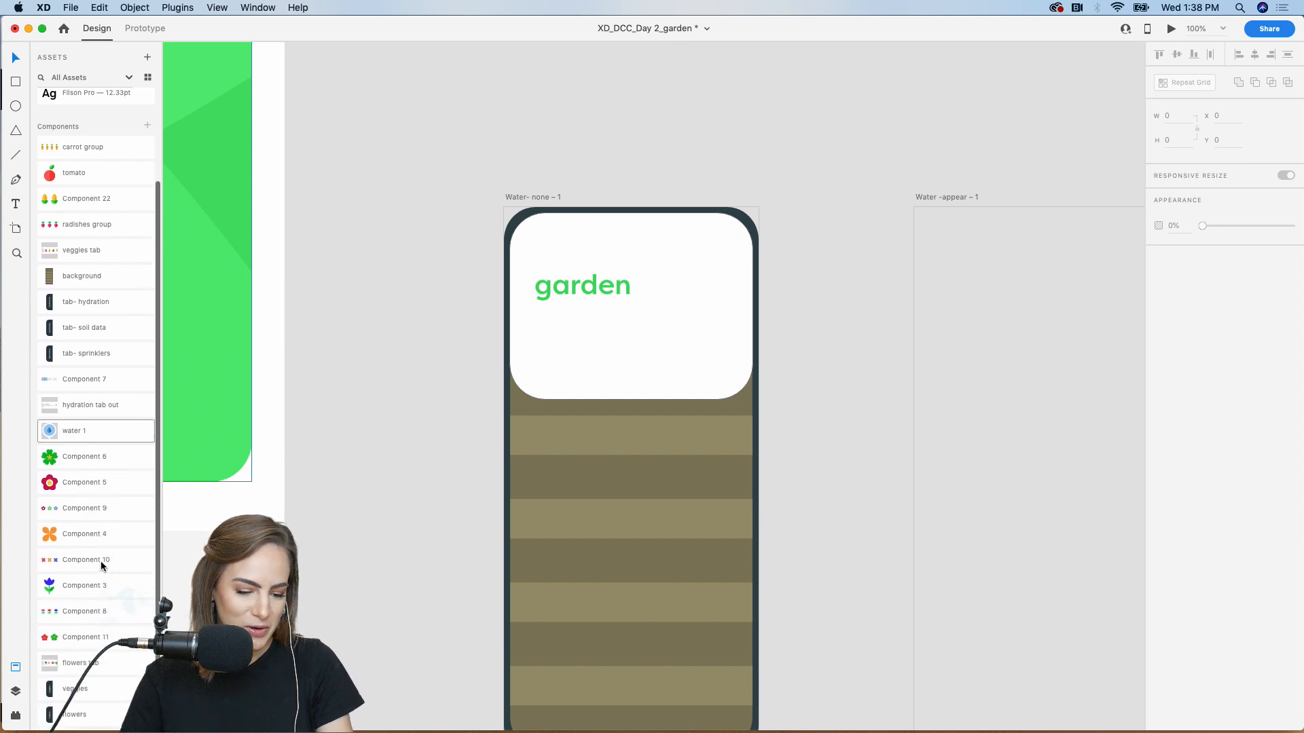
drag(59, 692, 715, 243)
click(377, 464)
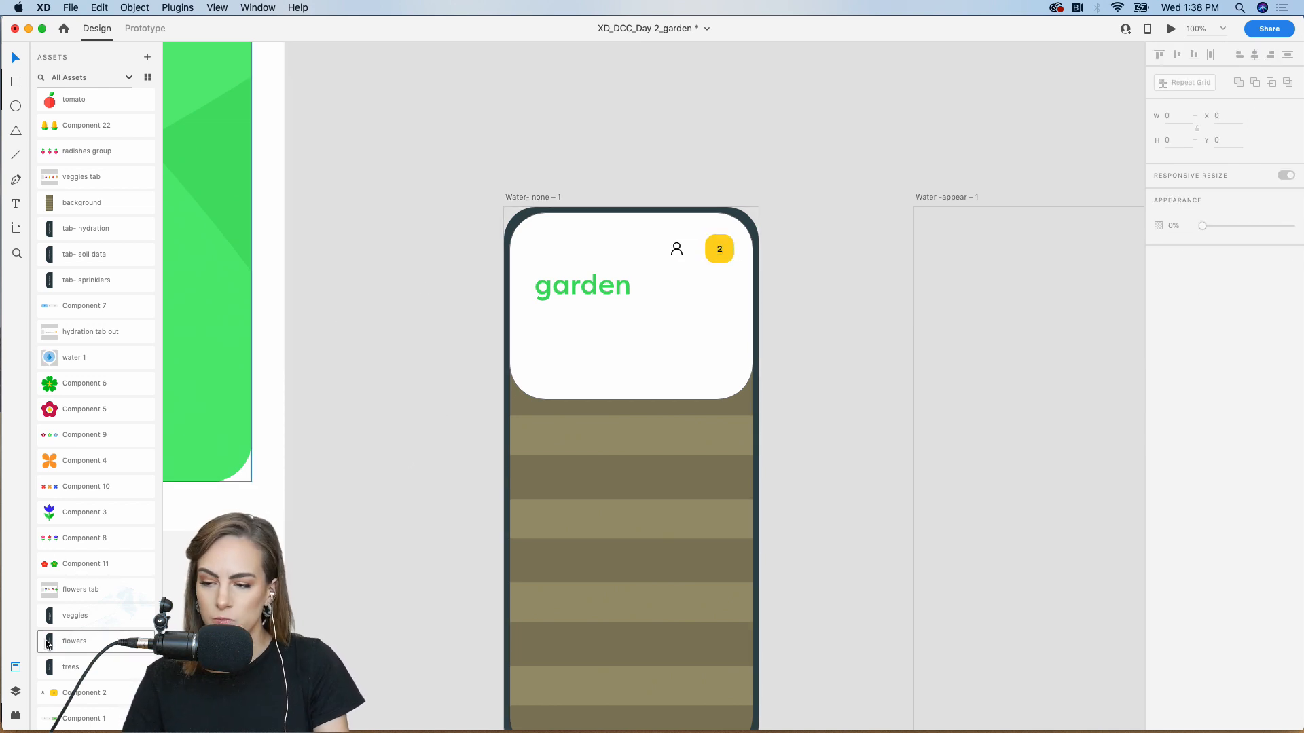
scroll(68, 590, up, 3)
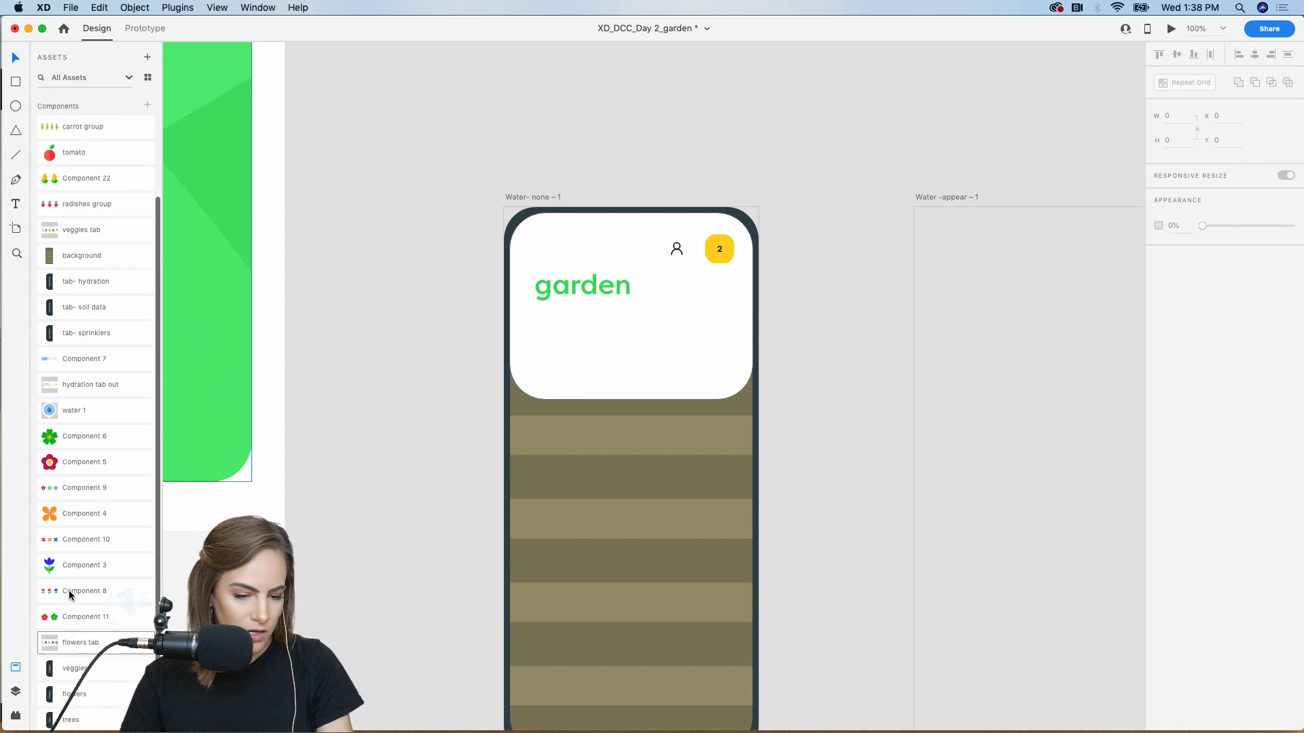
drag(70, 415, 561, 341)
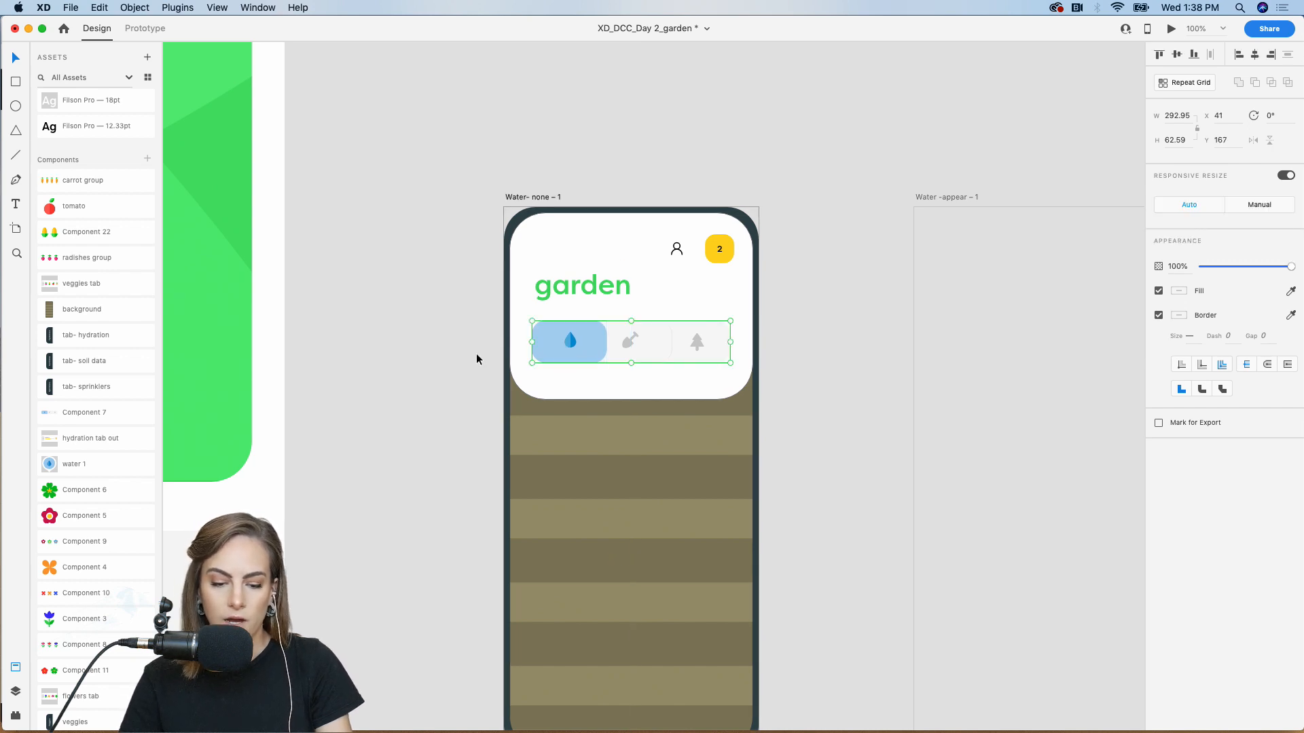
scroll(462, 340, down, 4)
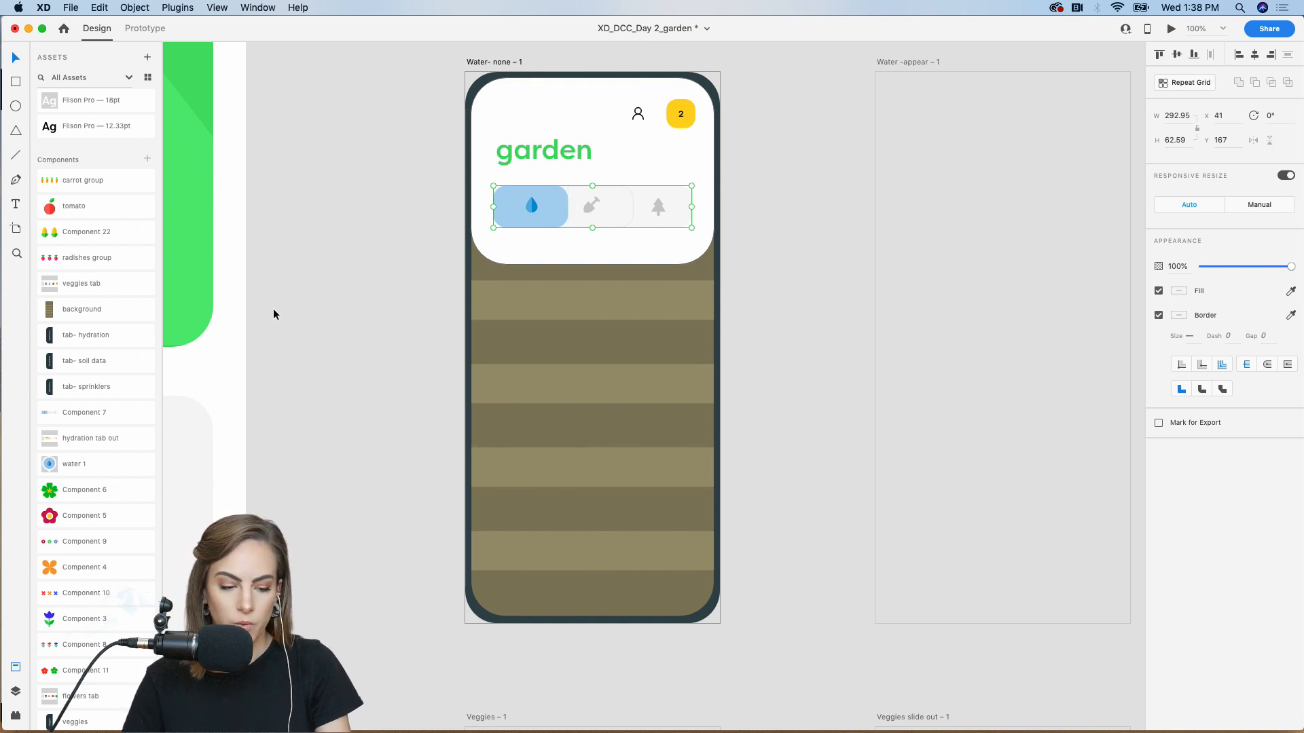
Add three water 1 drop pins across the garden beds, the middle one at Y 426
drag(75, 463, 545, 476)
key(super+d)
click(530, 319)
key(super+d)
drag(530, 320, 619, 373)
drag(548, 475, 549, 489)
drag(618, 370, 618, 385)
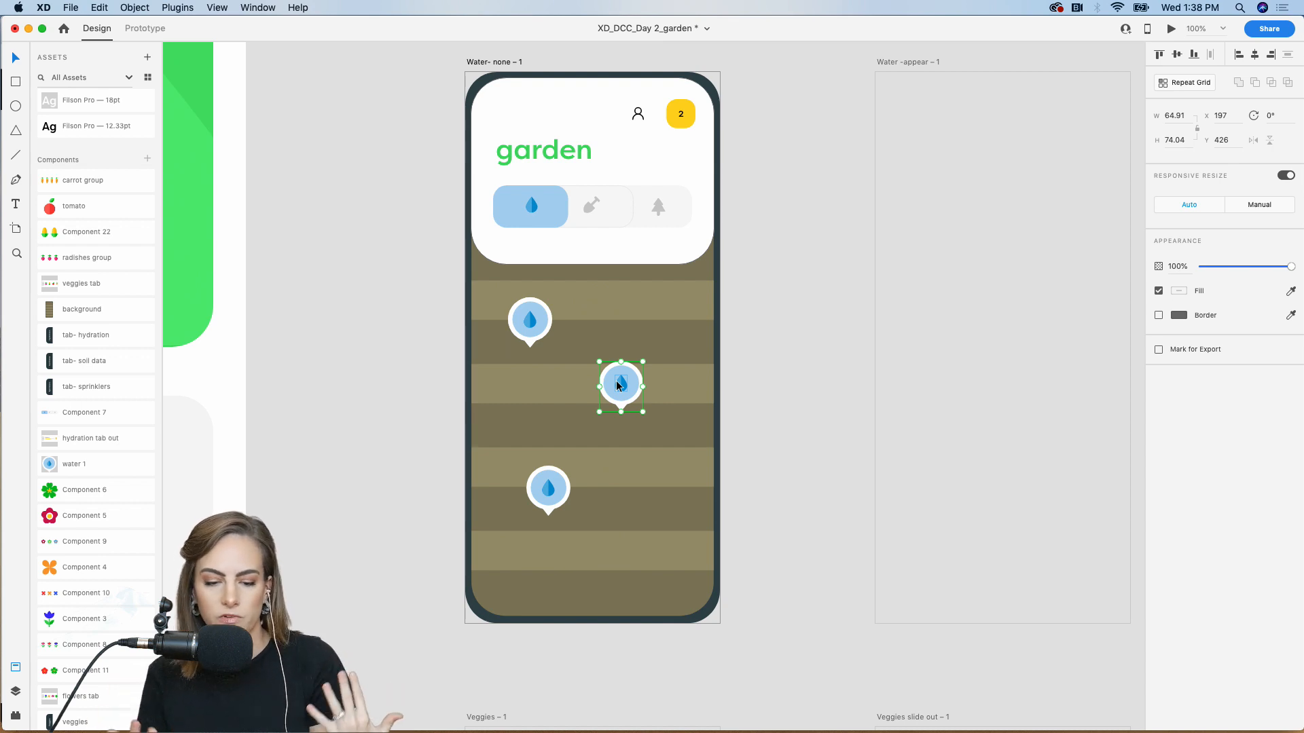
Stack the Hydration, Soil Data and Sprinklers tabs bottom-to-top along the right edge, aligned
click(403, 372)
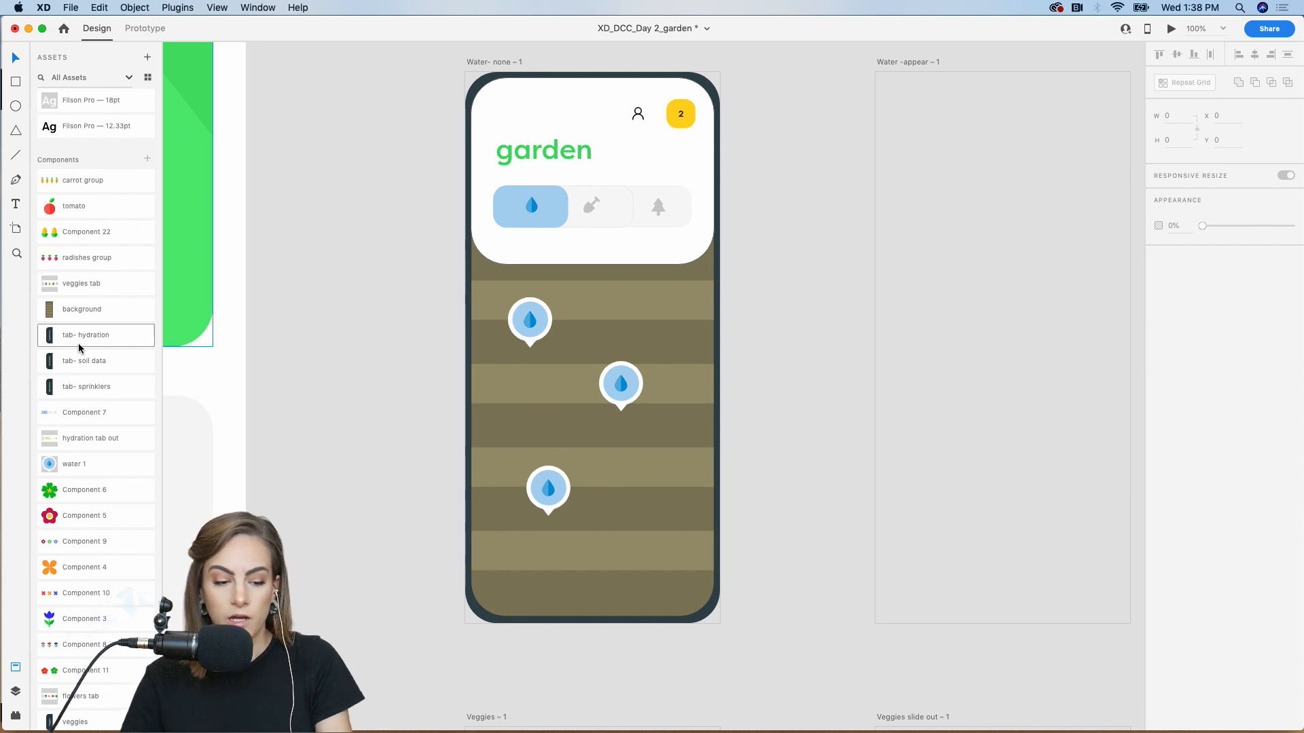
drag(68, 339, 381, 323)
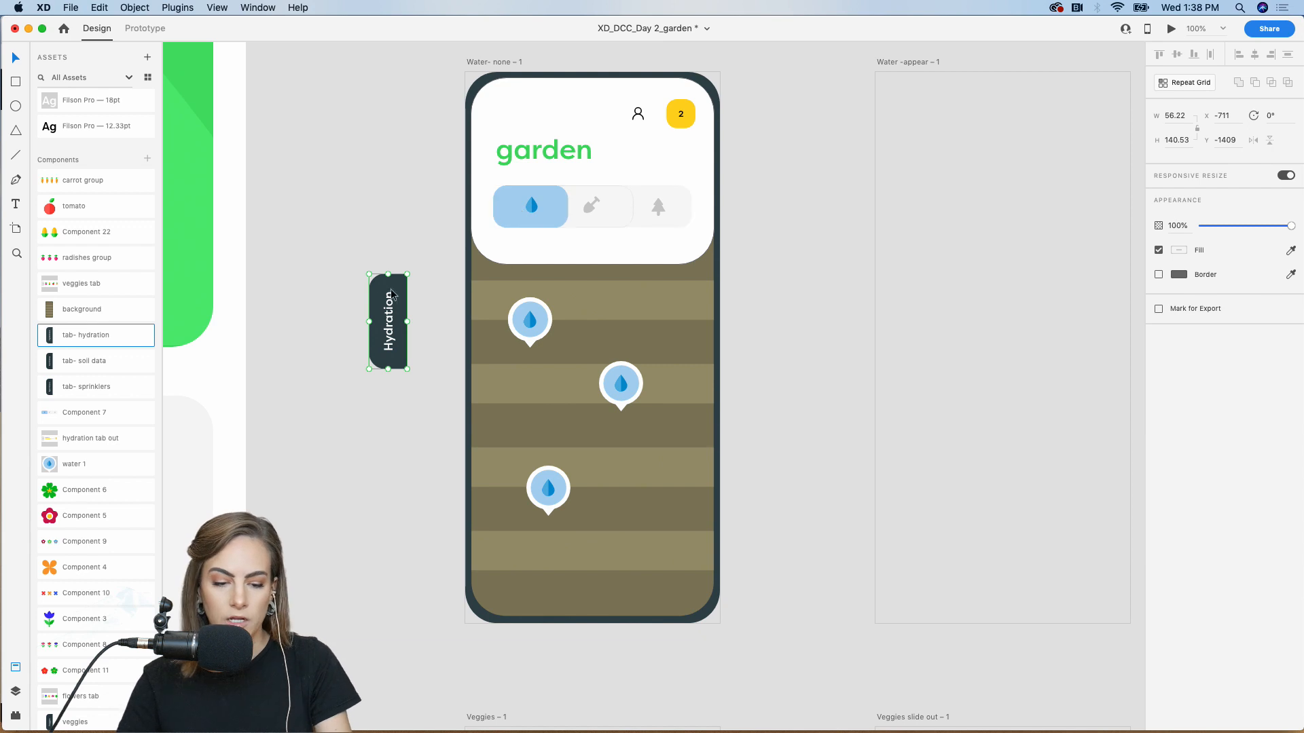
drag(386, 316, 695, 530)
drag(98, 365, 697, 430)
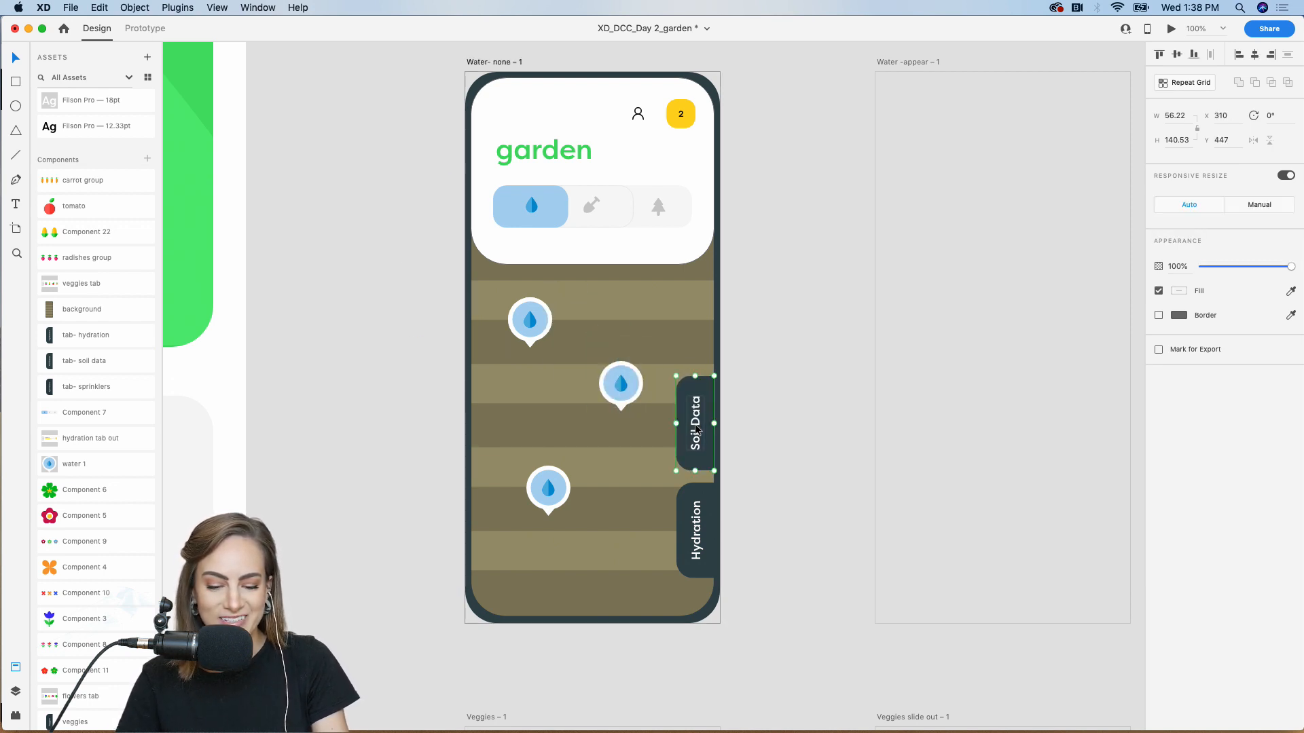
drag(133, 387, 694, 371)
click(701, 417)
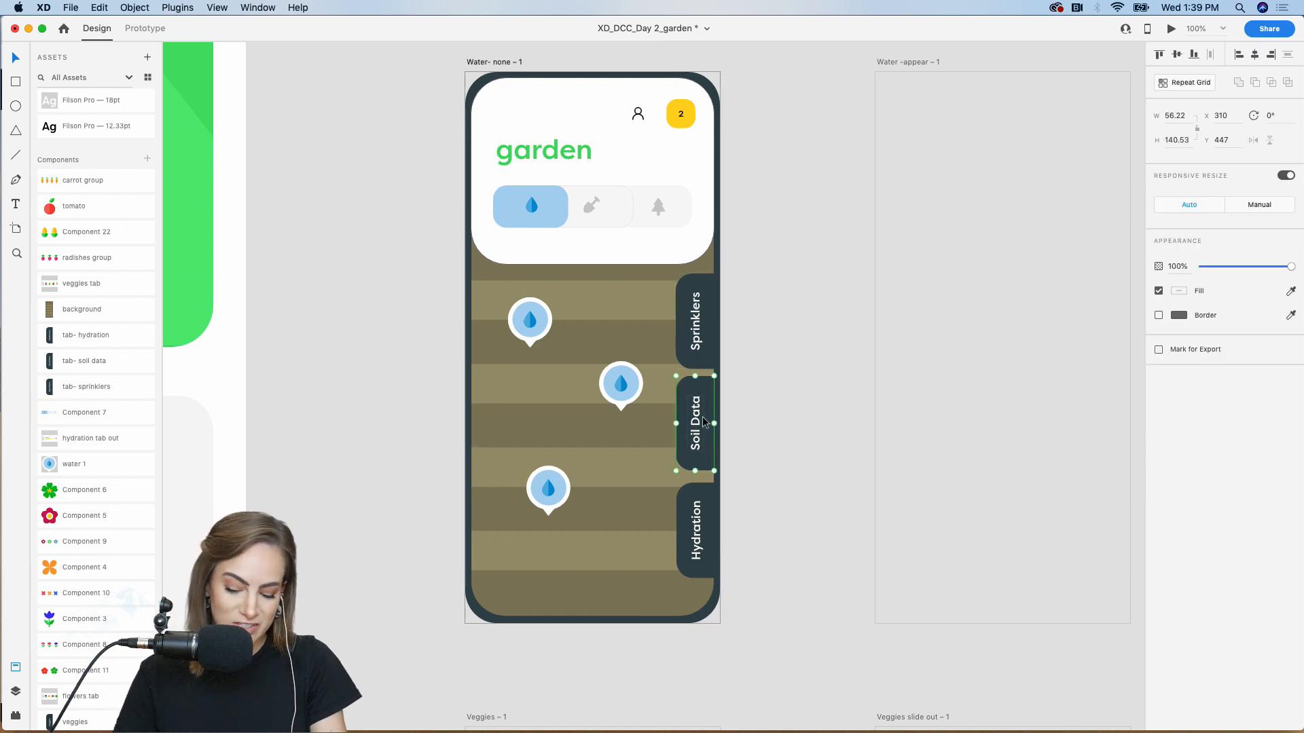
click(706, 518)
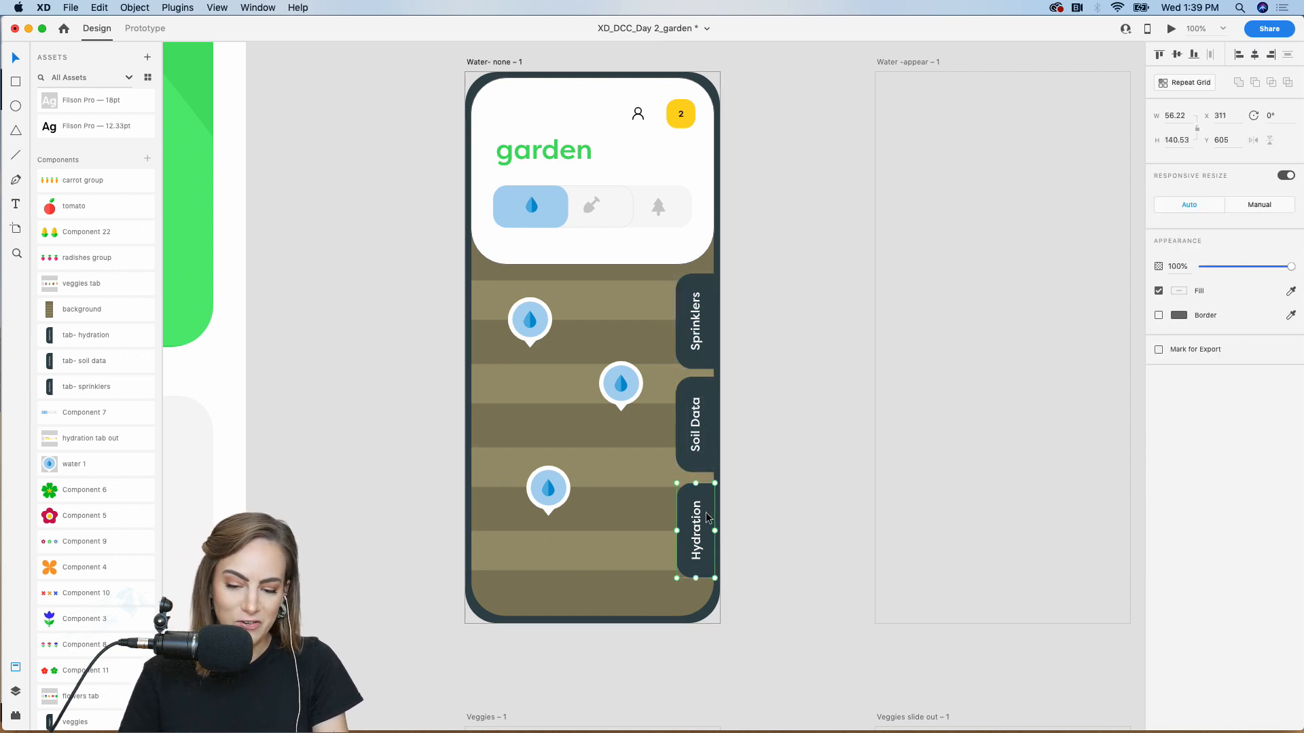
drag(702, 444, 703, 445)
click(766, 423)
key(super+minus)
Paste all of the Water- none screen's elements into the Water -appear artboard
scroll(766, 423, right, 1)
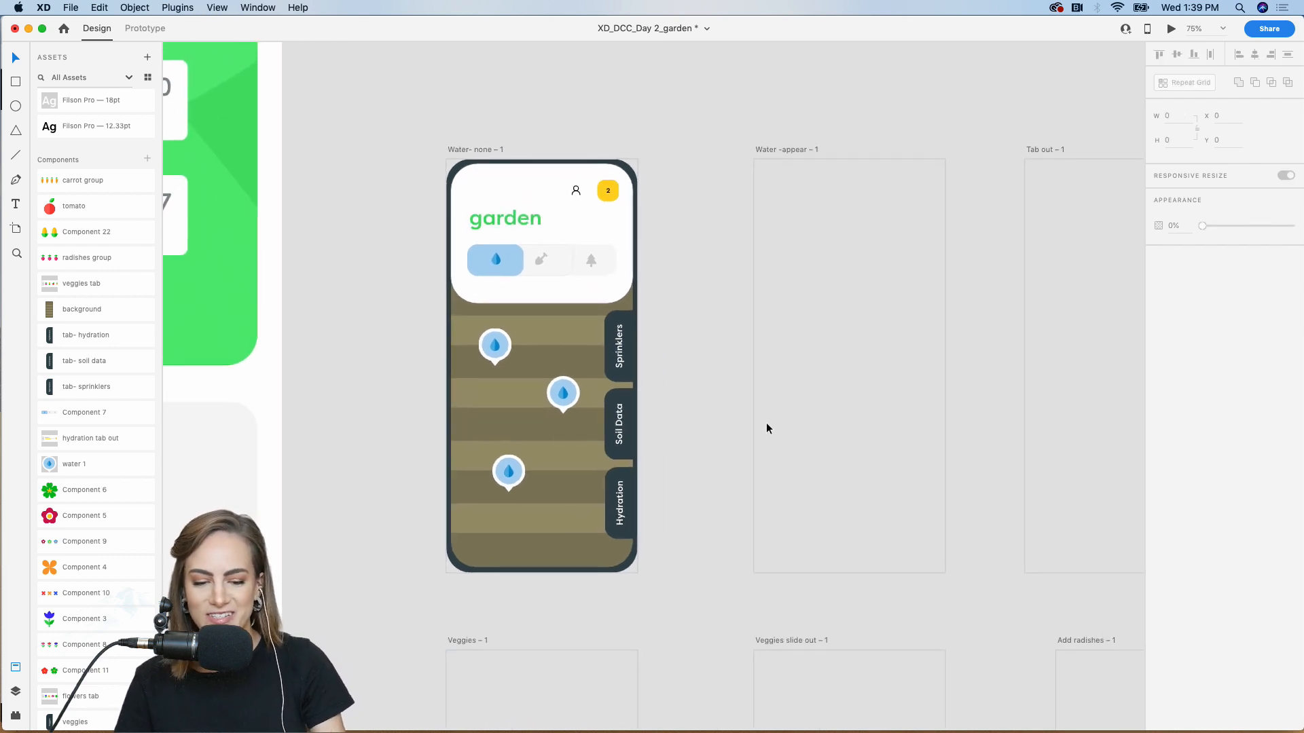
scroll(766, 428, left, 2)
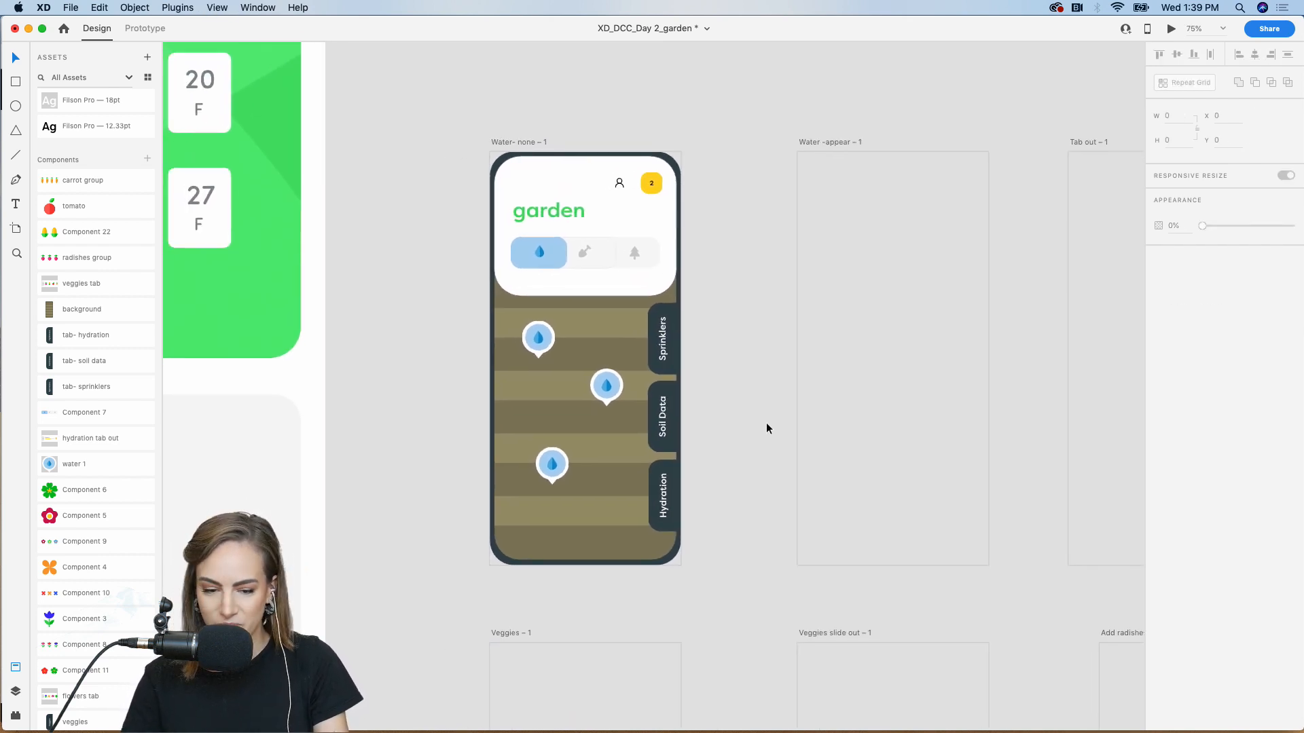
drag(703, 572, 479, 172)
scroll(479, 172, right, 3)
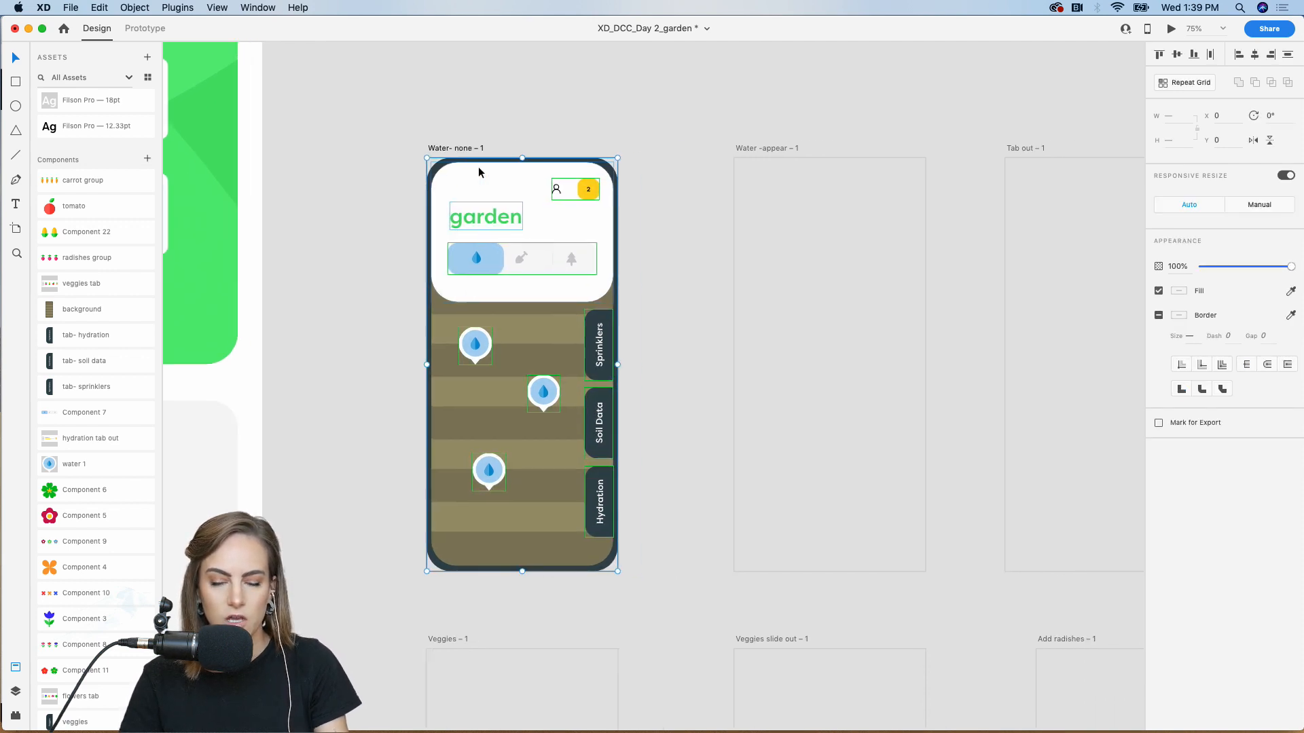
click(859, 263)
key(super+v)
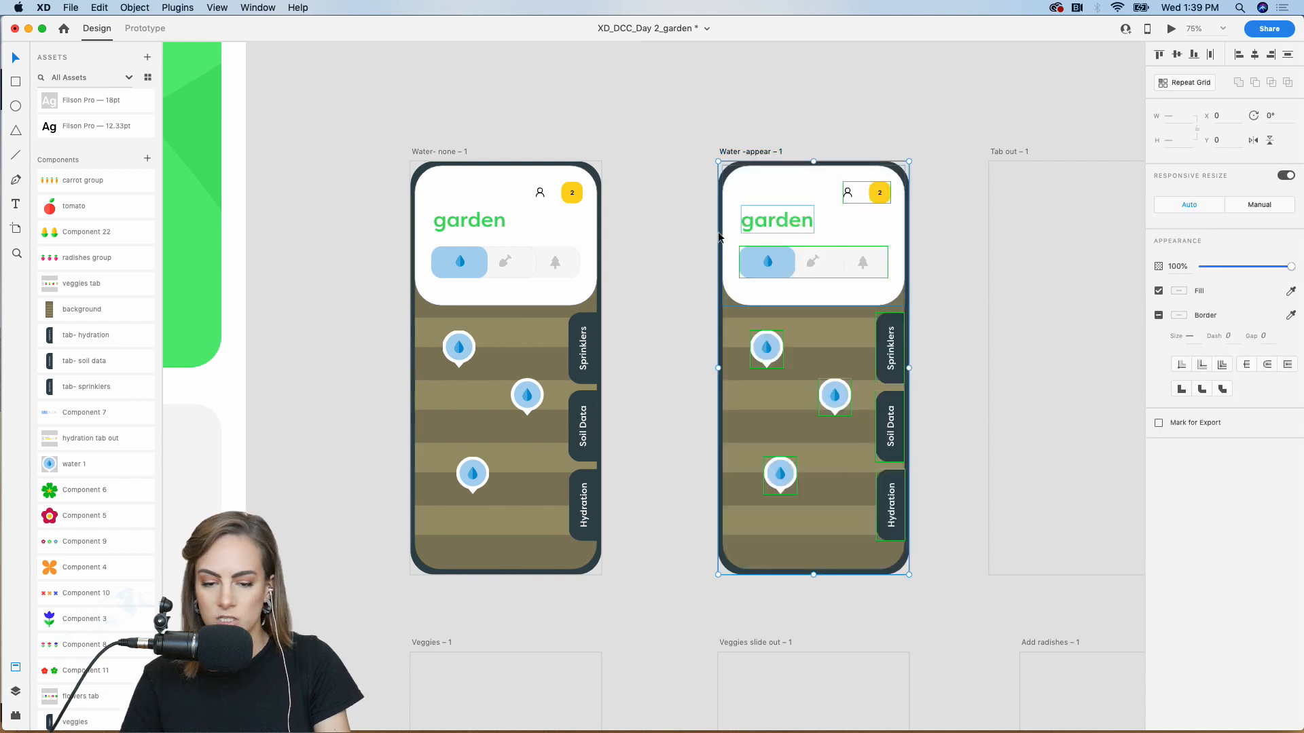
Turn off Responsive Resize for the three water pins on Water- none
key(super+equal)
key(super+equal)
key(super+equal)
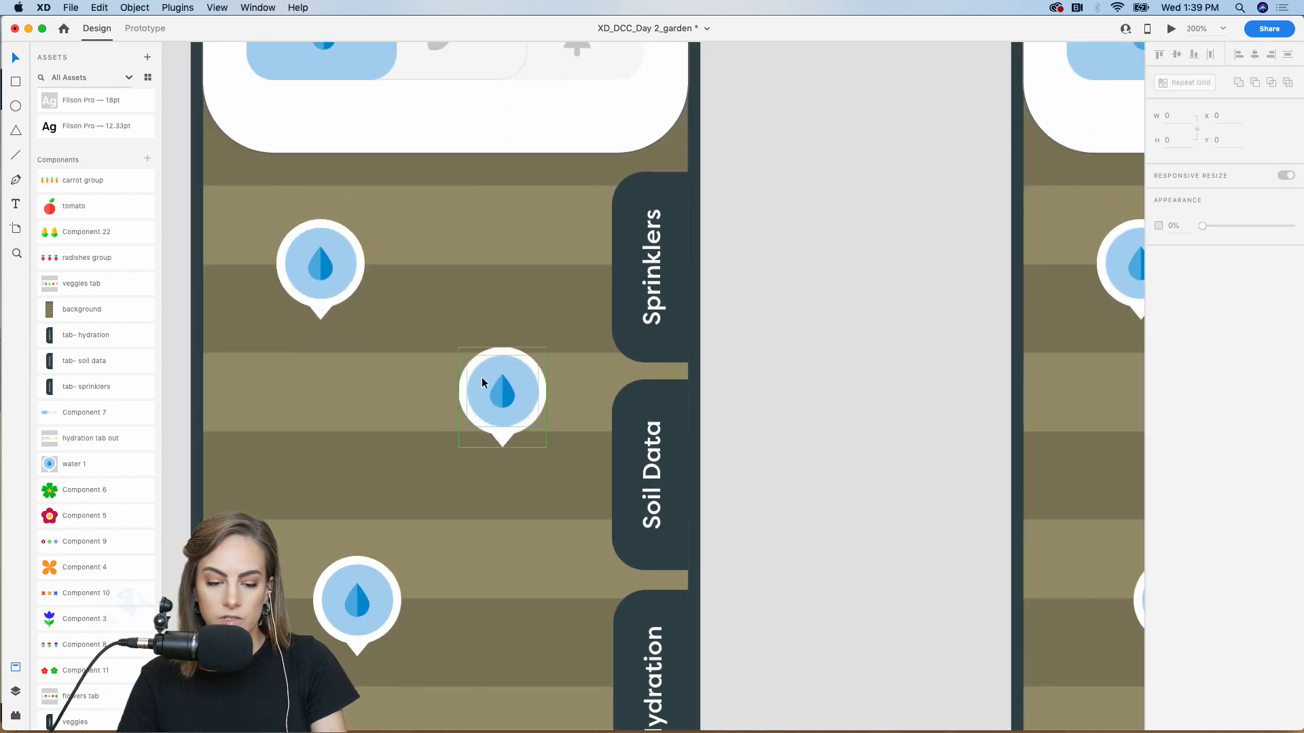
click(315, 274)
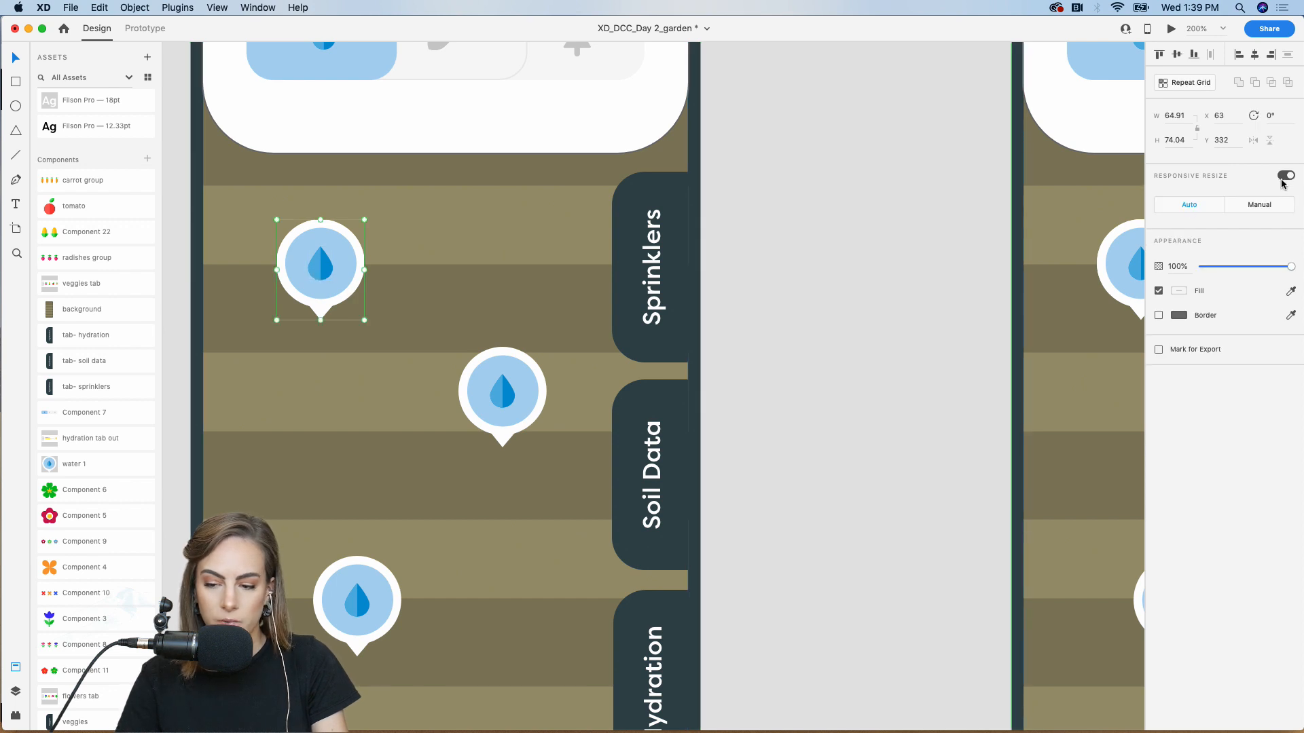
shift+click(517, 391)
shift+click(356, 601)
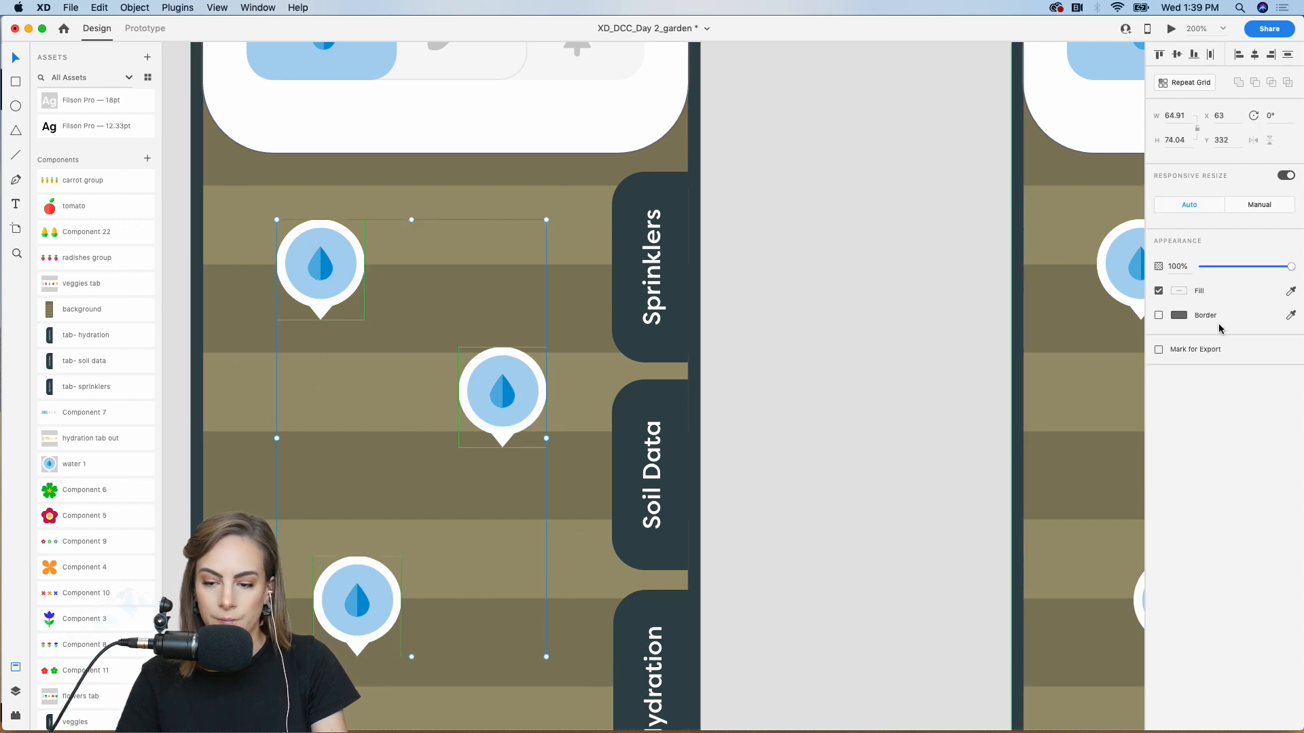
click(1284, 177)
click(826, 298)
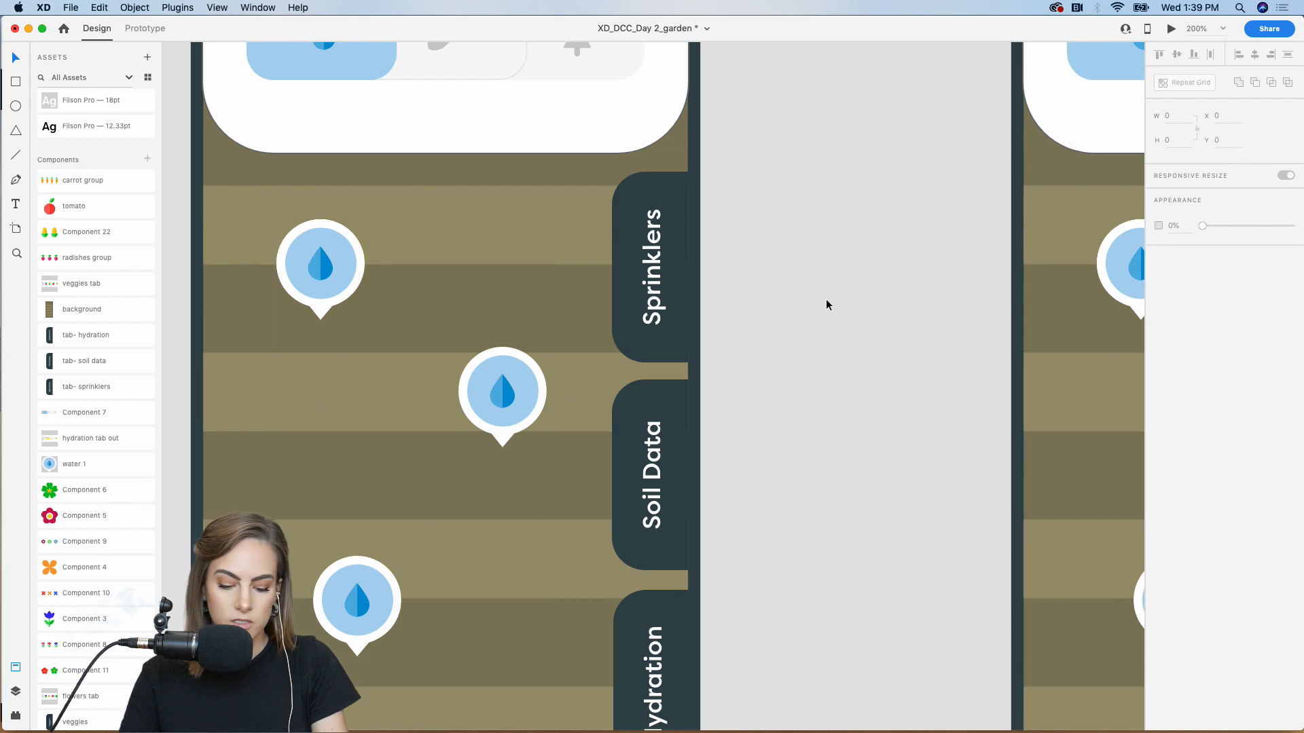
key(super+1)
Shrink the top water pin to a tiny dot with 0% opacity, Responsive Resize off
click(153, 30)
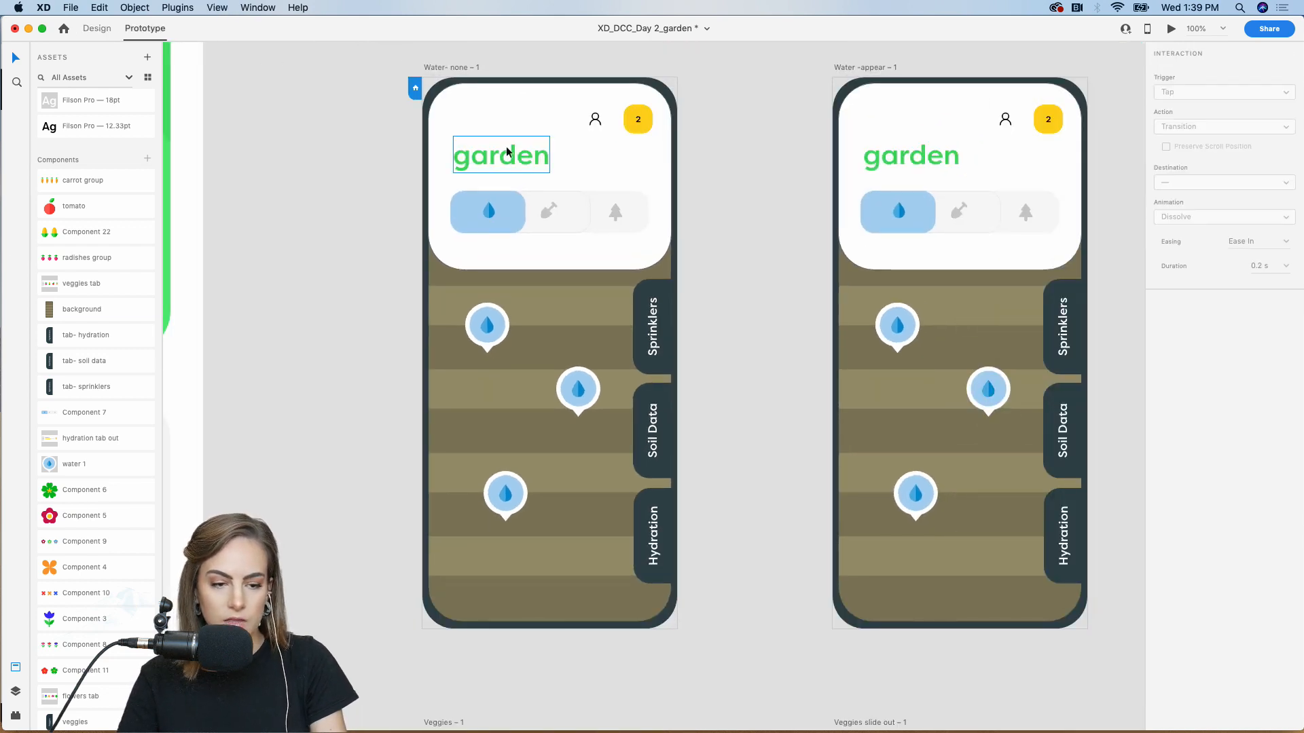
click(486, 320)
key(ctrl+Tab)
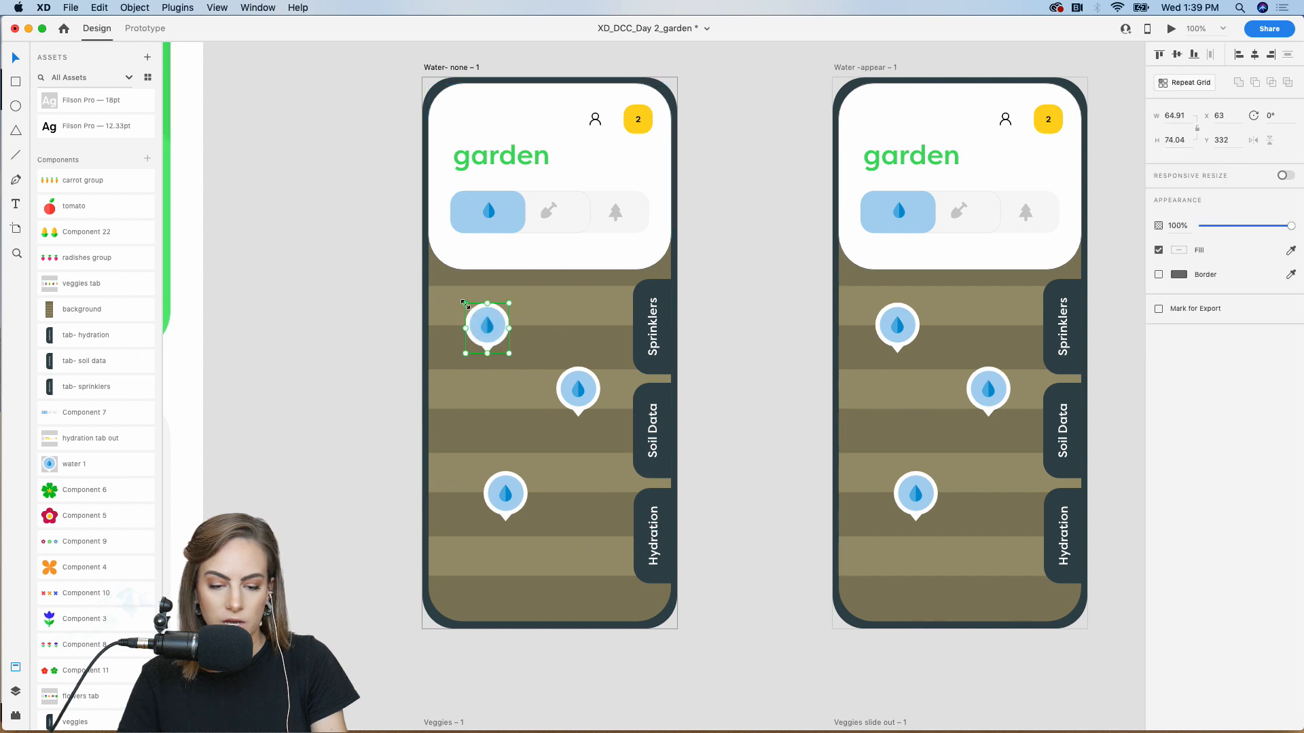
click(391, 353)
click(490, 331)
key(Delete)
click(489, 331)
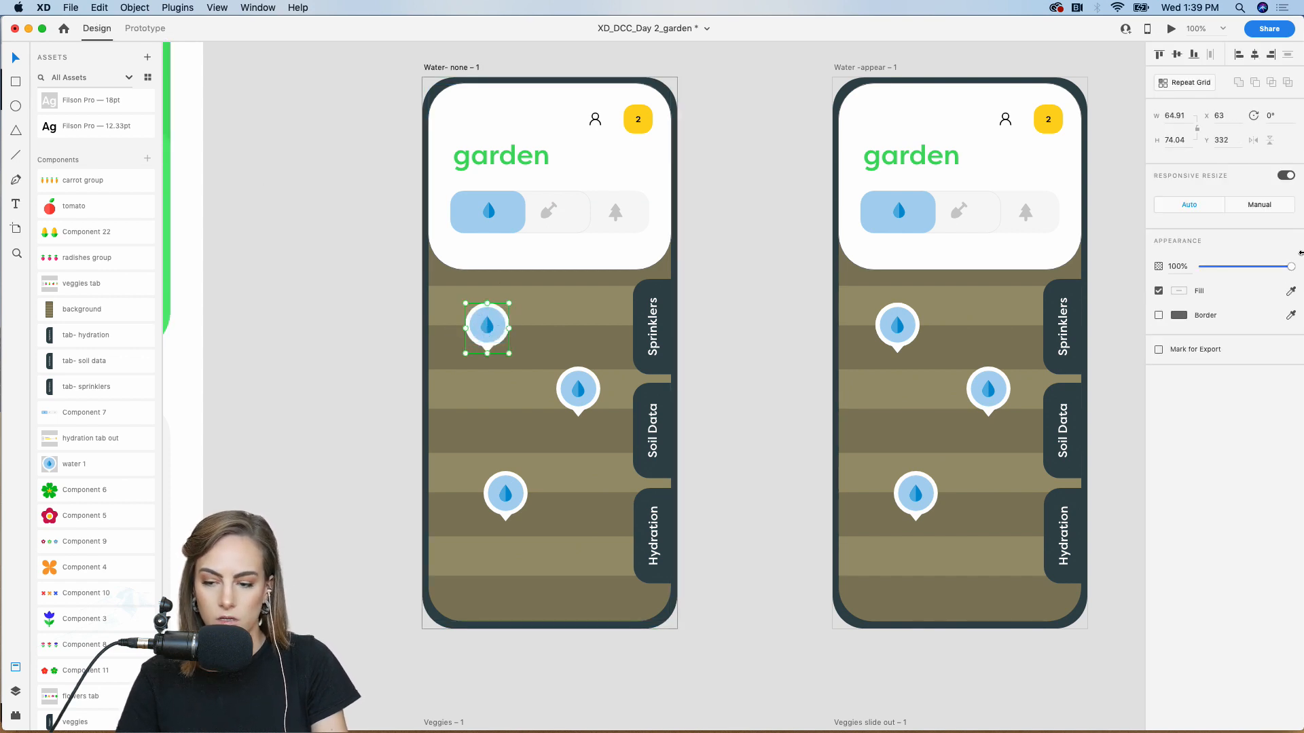
click(1281, 177)
drag(466, 304, 501, 345)
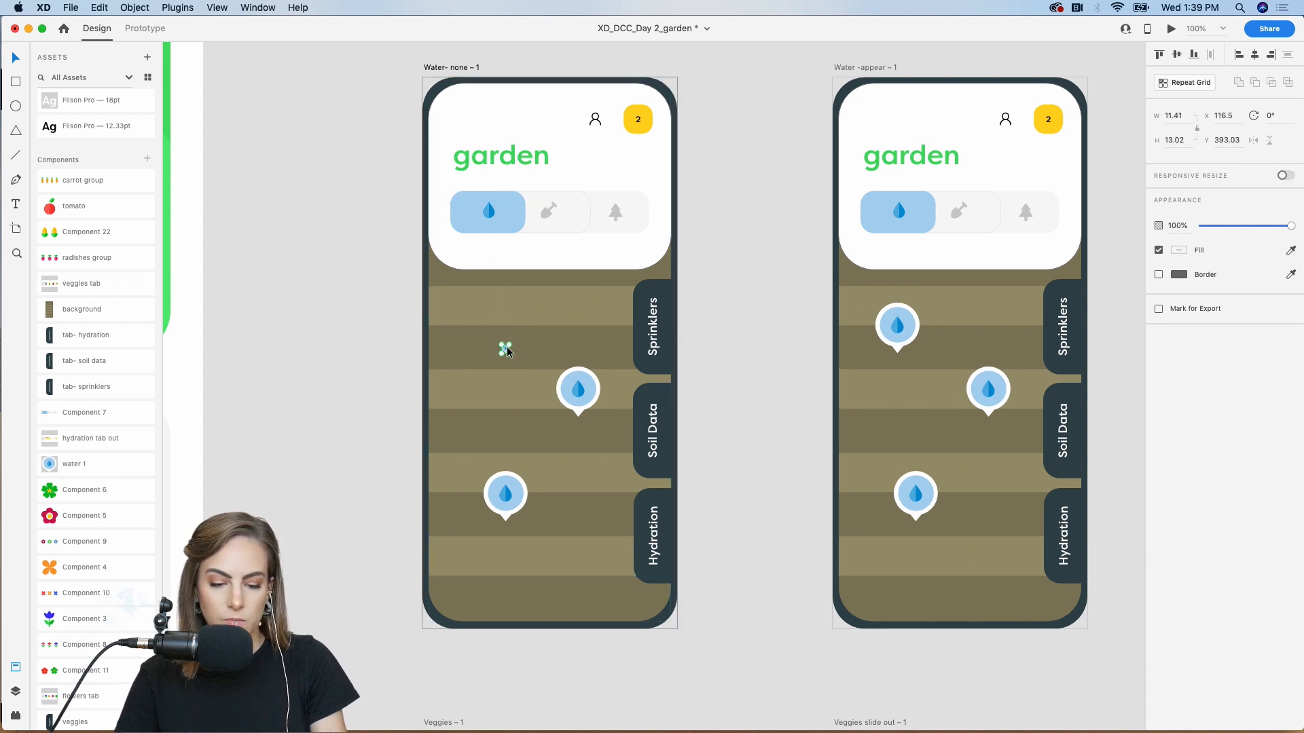
click(1202, 227)
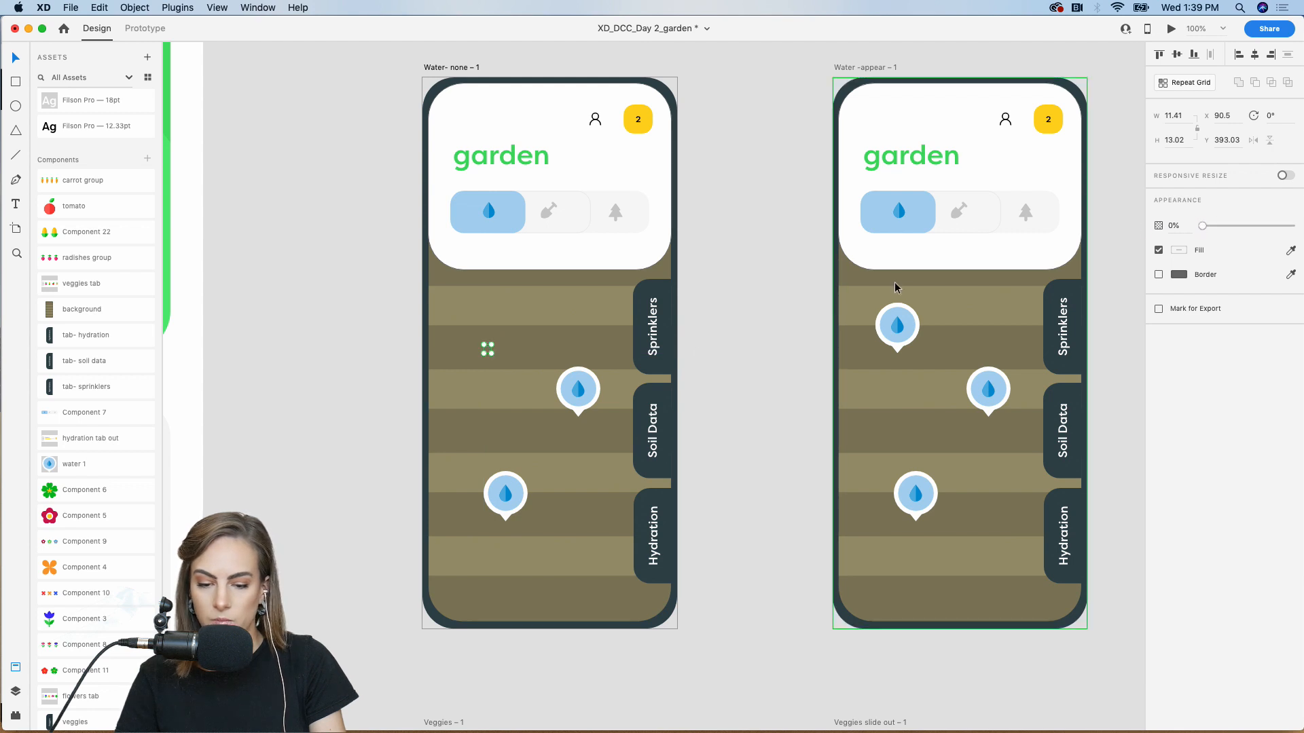
Shrink the middle and bottom water pins to tiny dots and fade them to 0% opacity
click(573, 393)
drag(557, 368, 587, 402)
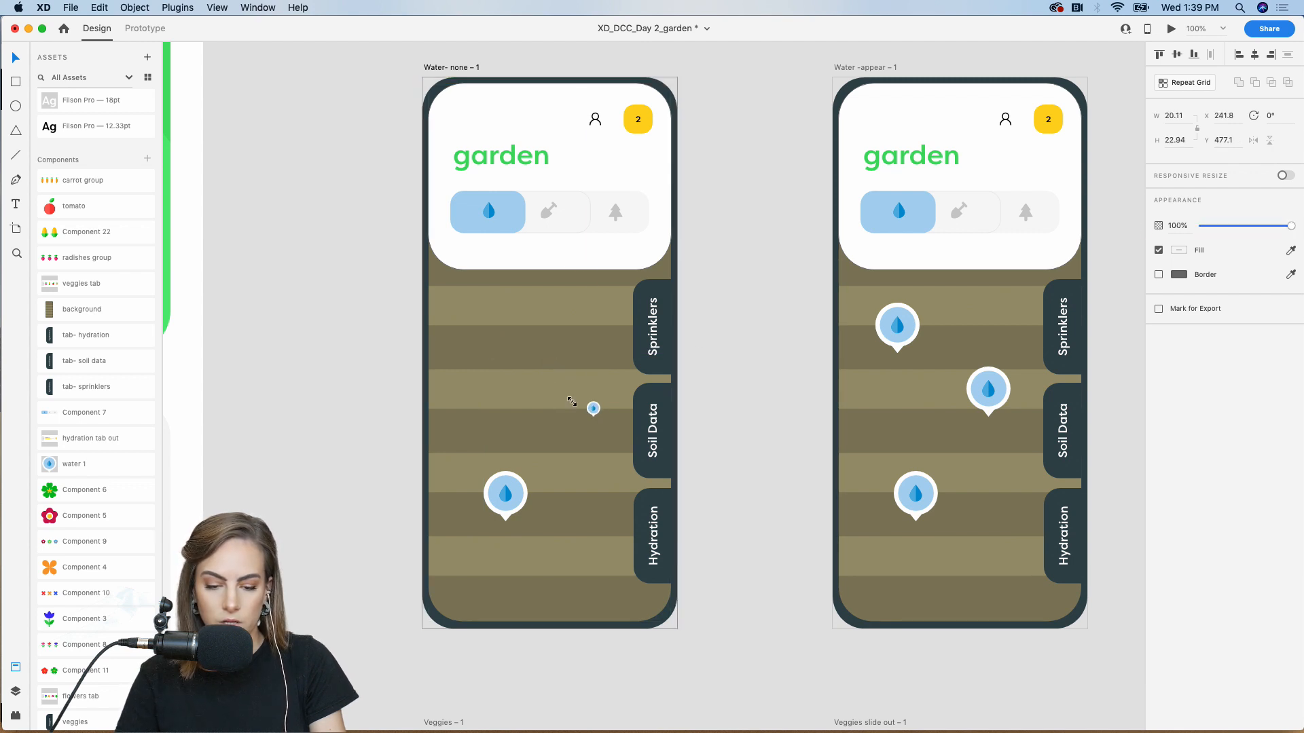
click(492, 481)
drag(490, 483, 523, 520)
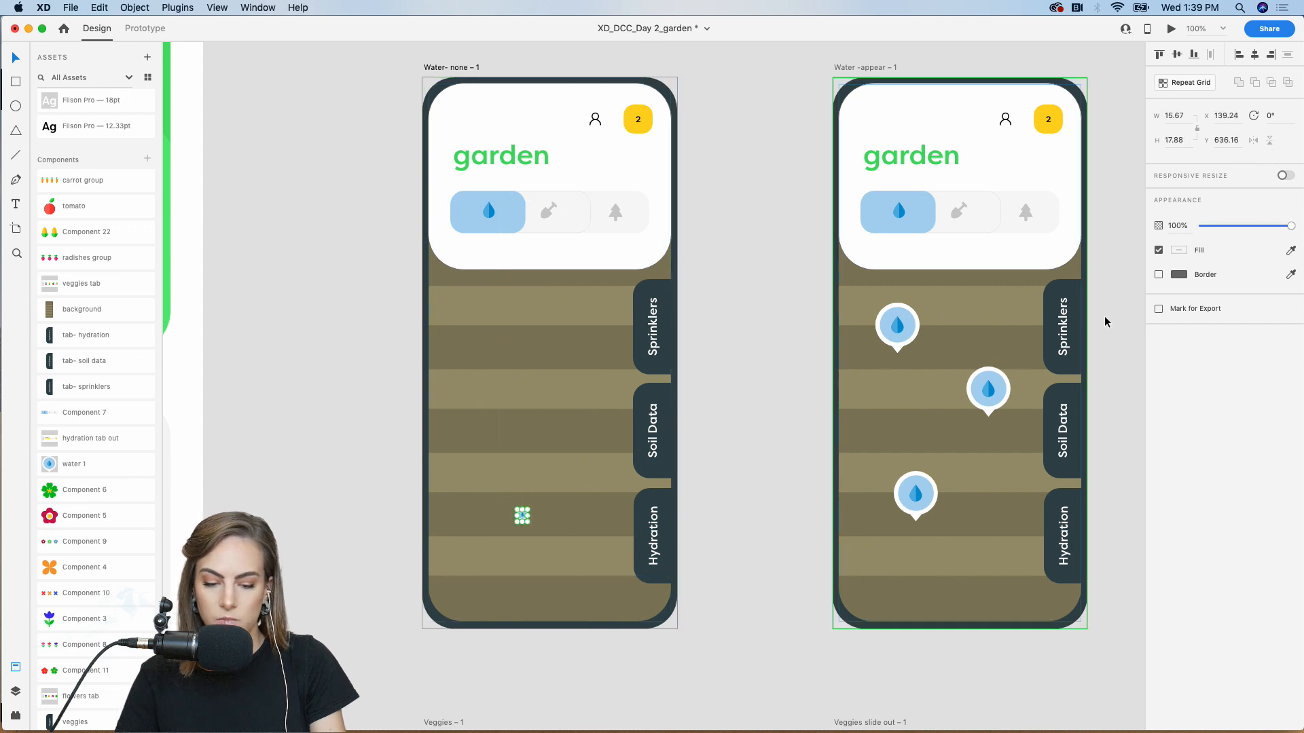
drag(1211, 228, 1200, 227)
click(345, 279)
click(145, 28)
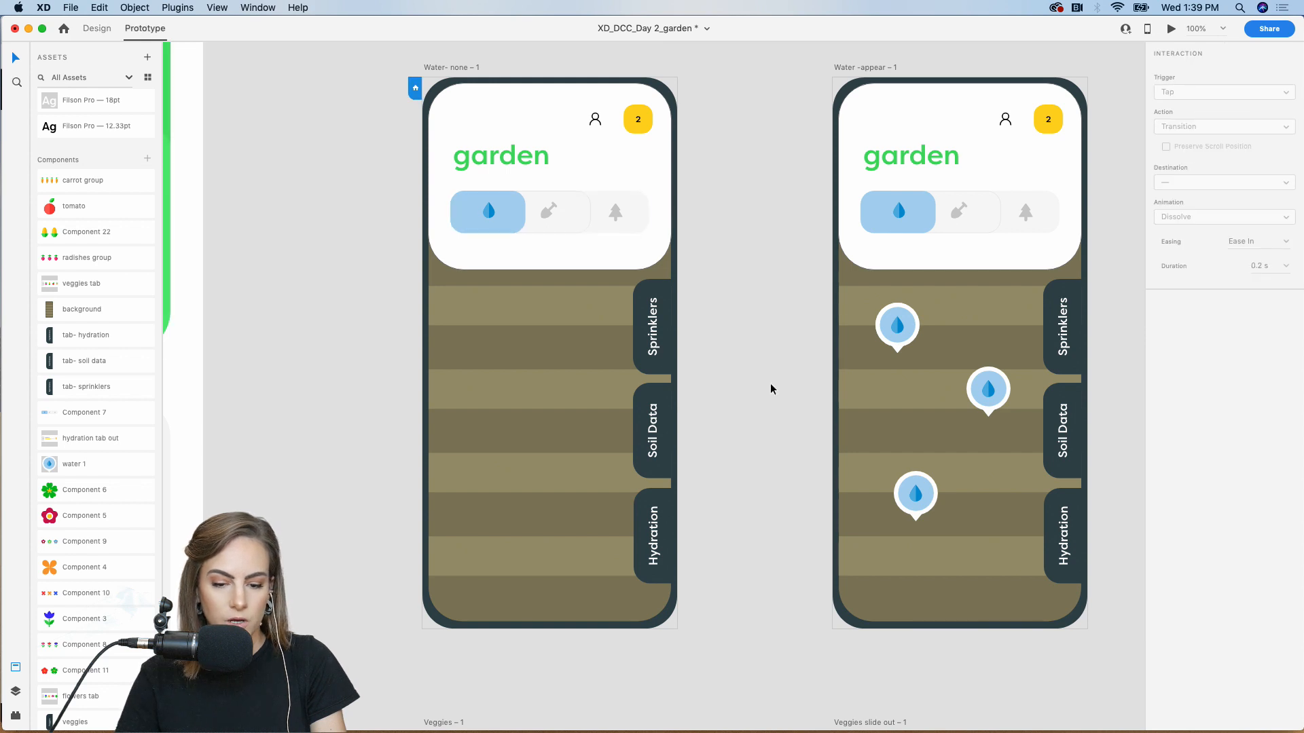
Link the Water- none screen to the Water -appear screen
scroll(771, 387, right, 3)
click(407, 192)
click(363, 57)
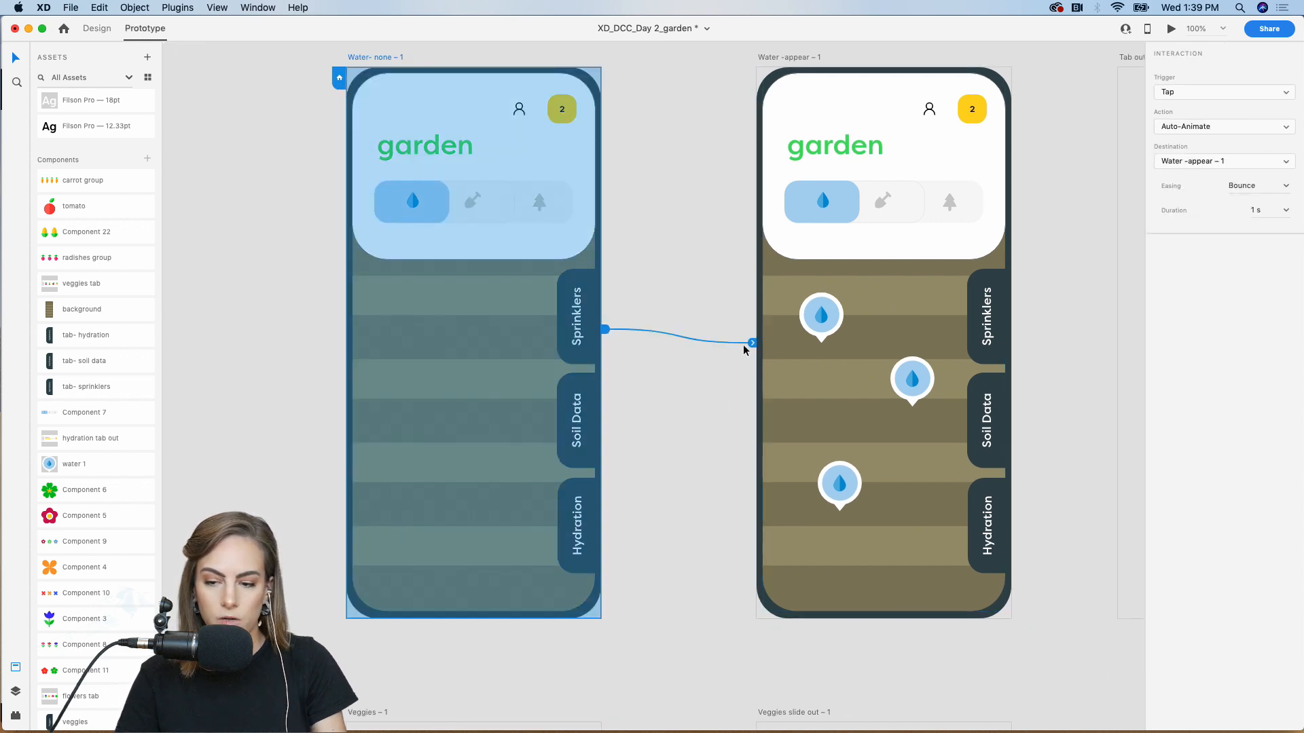
drag(751, 343, 793, 347)
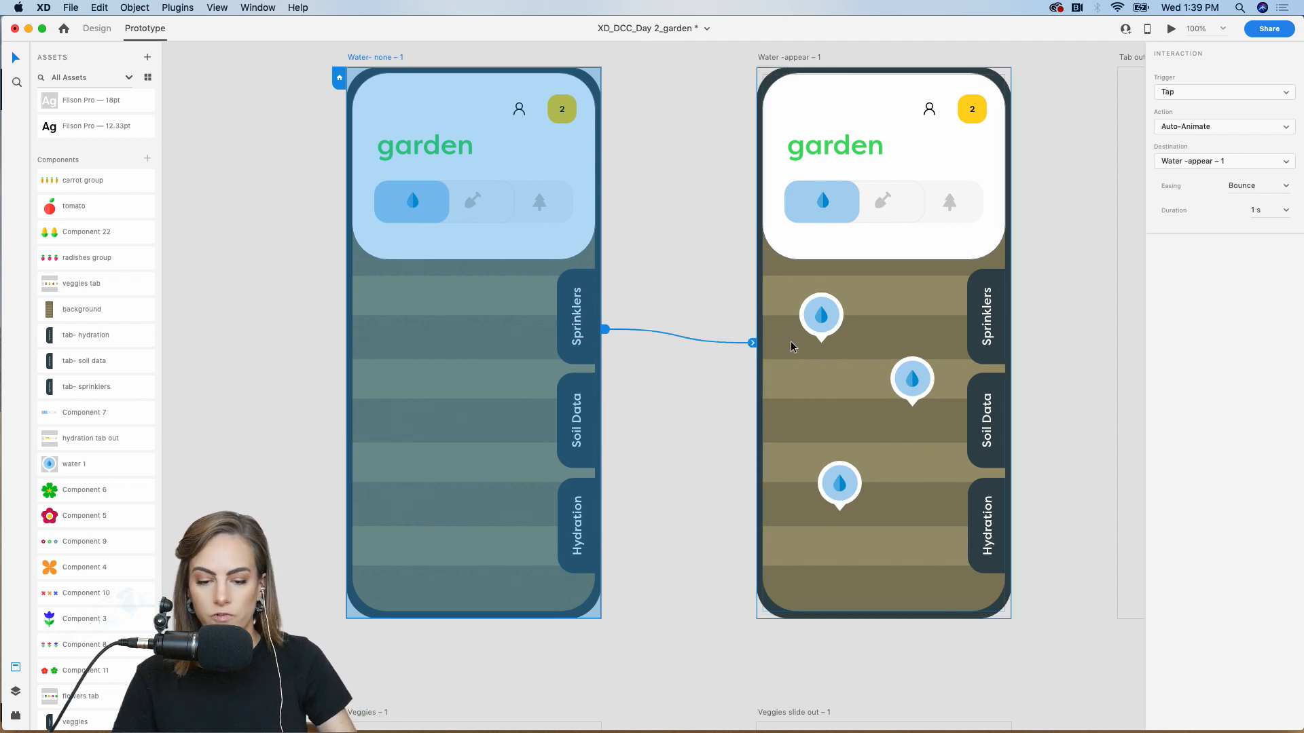
Keep the interaction at Tap, Auto-Animate, Bounce easing, 1 s
click(1201, 93)
click(1201, 93)
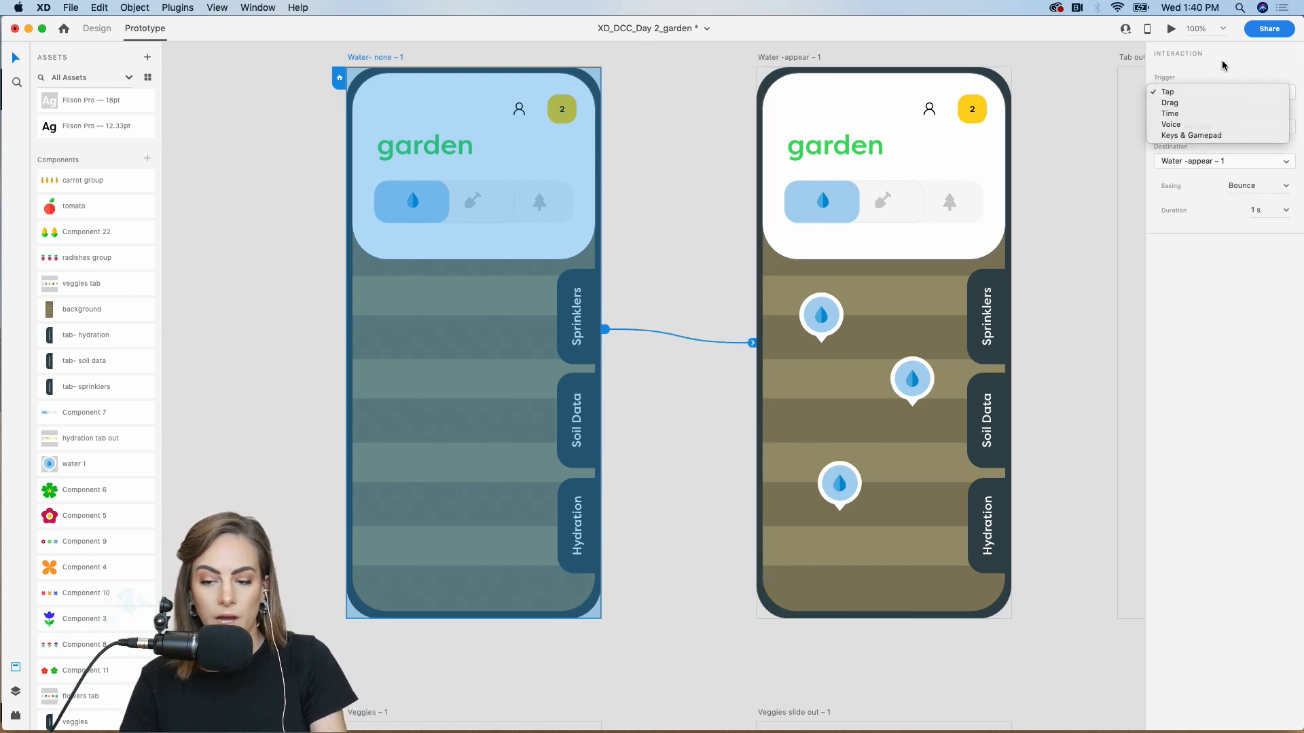
click(1177, 129)
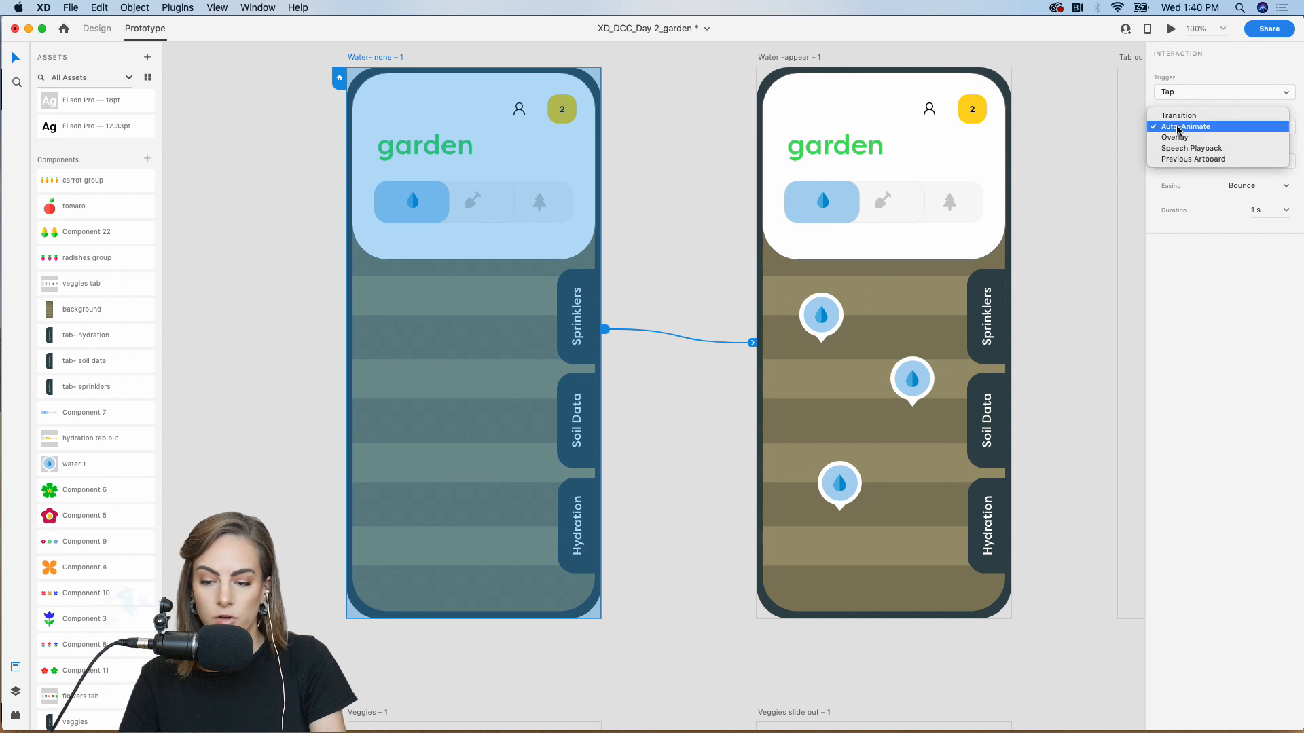
click(1185, 291)
click(1287, 188)
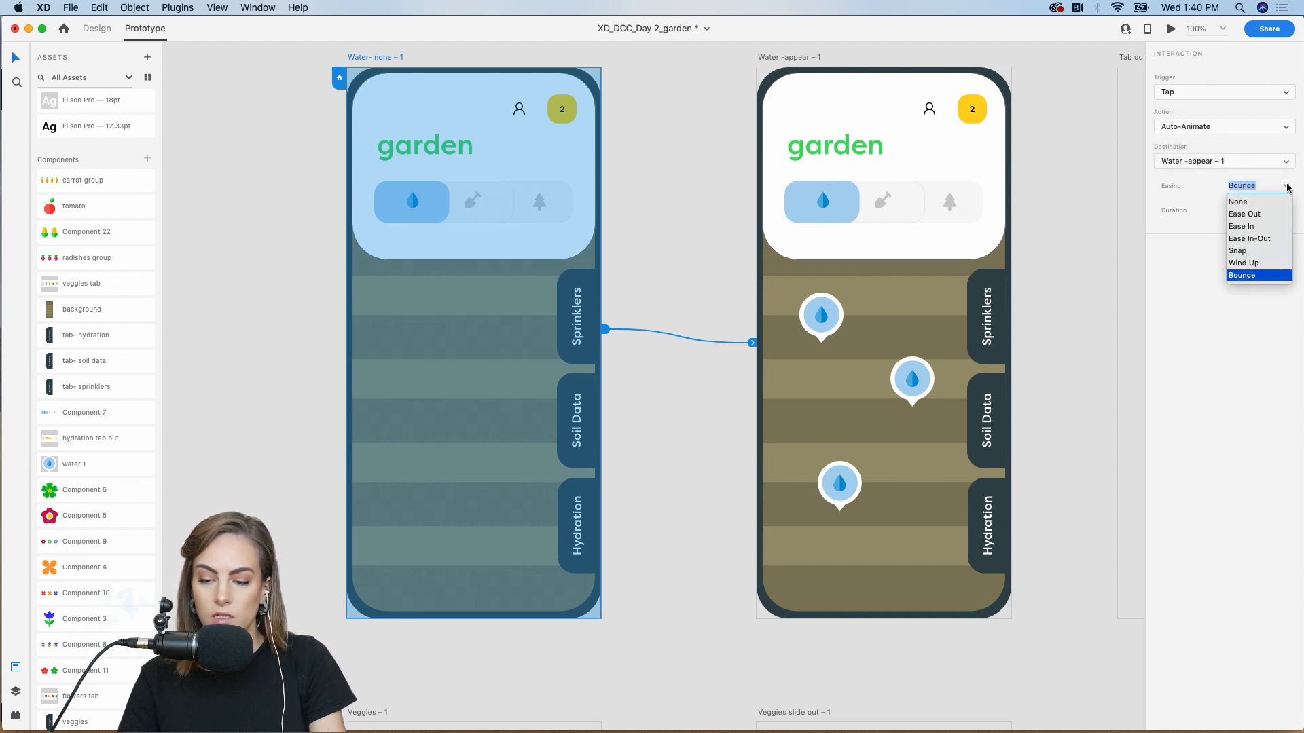
click(1215, 344)
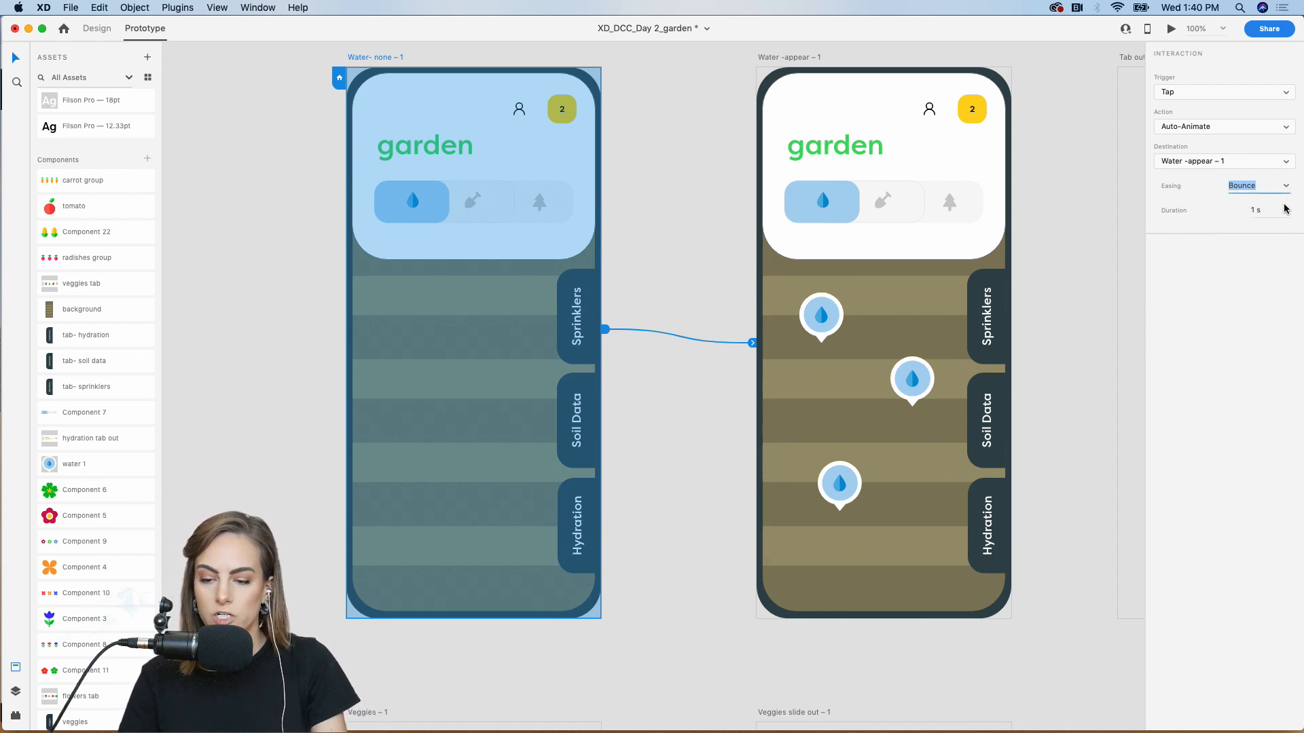
click(1056, 195)
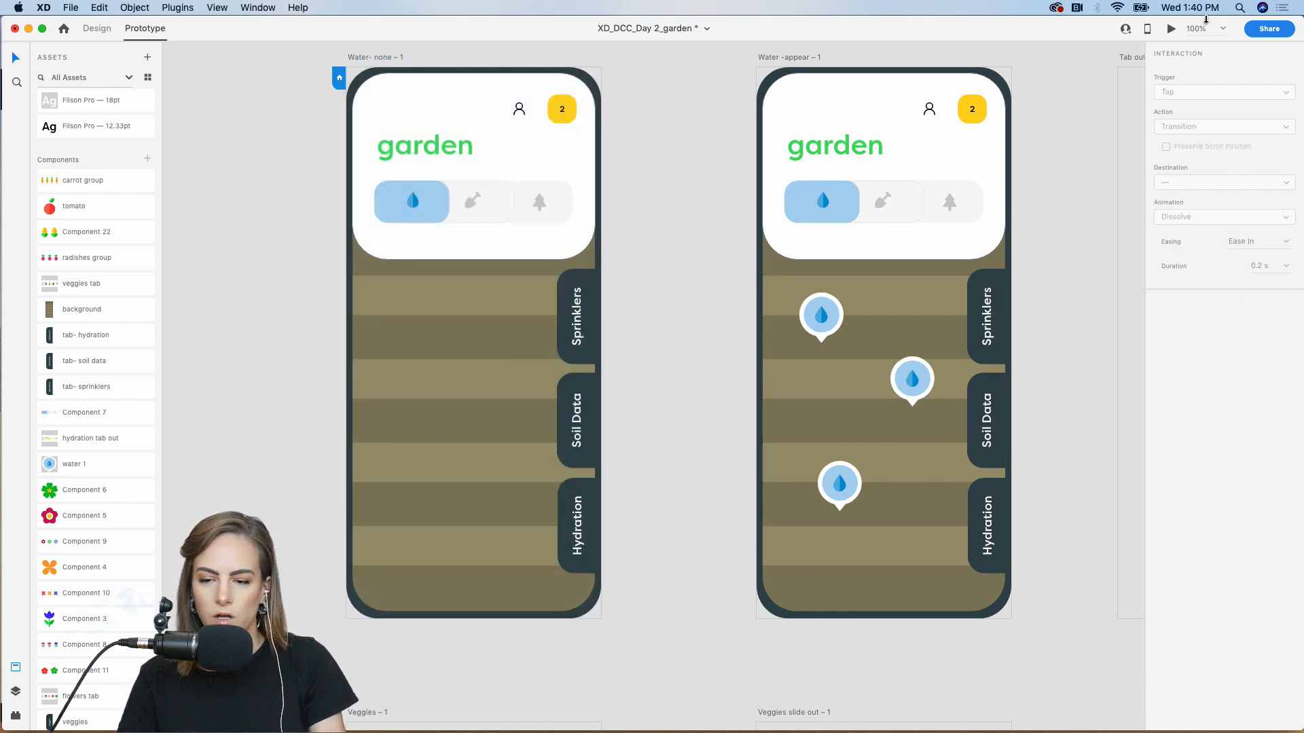
Preview the prototype, tapping the garden to bring in the water drops
click(1175, 30)
click(512, 437)
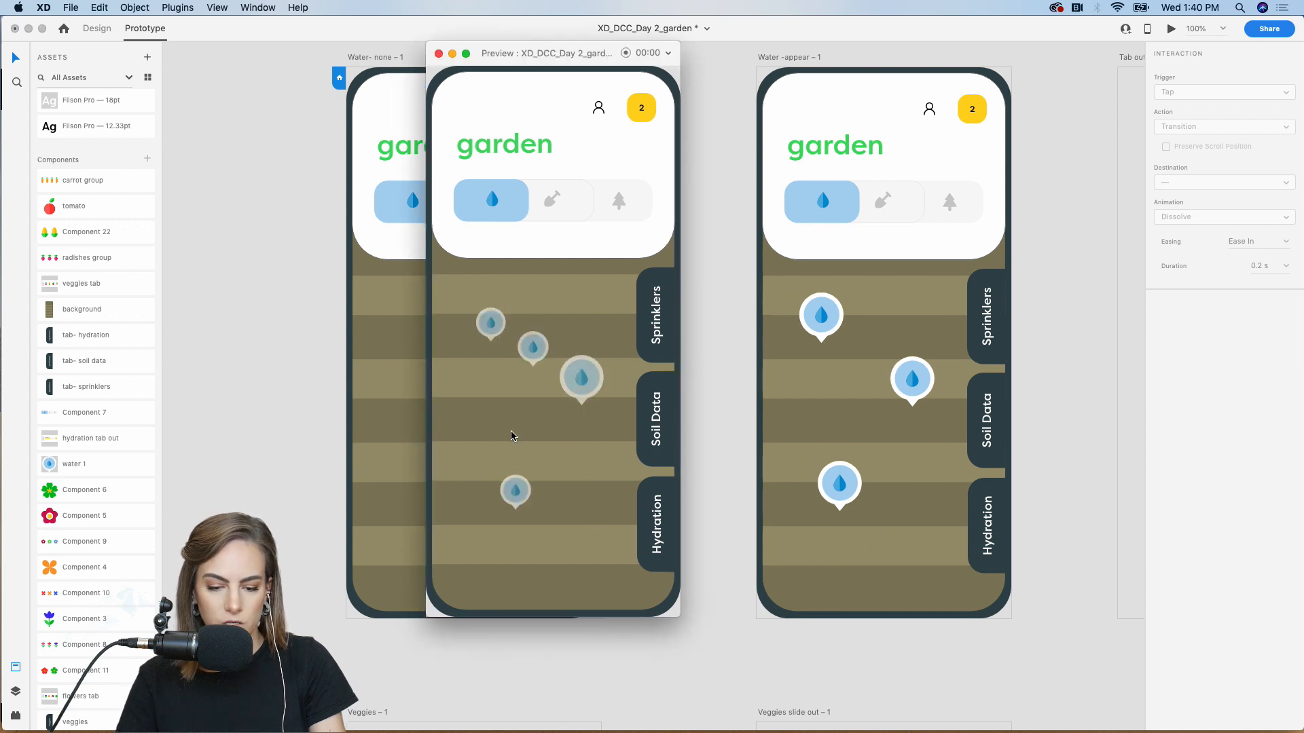
click(439, 54)
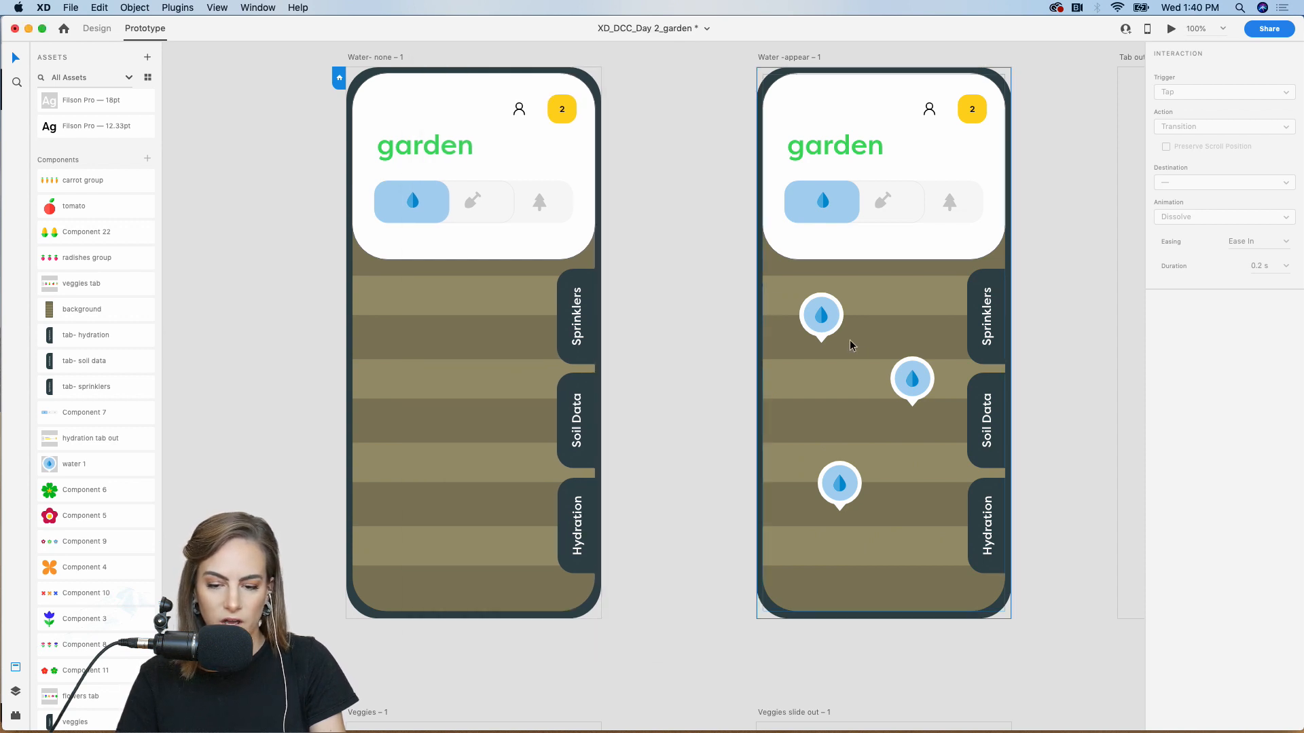
click(836, 327)
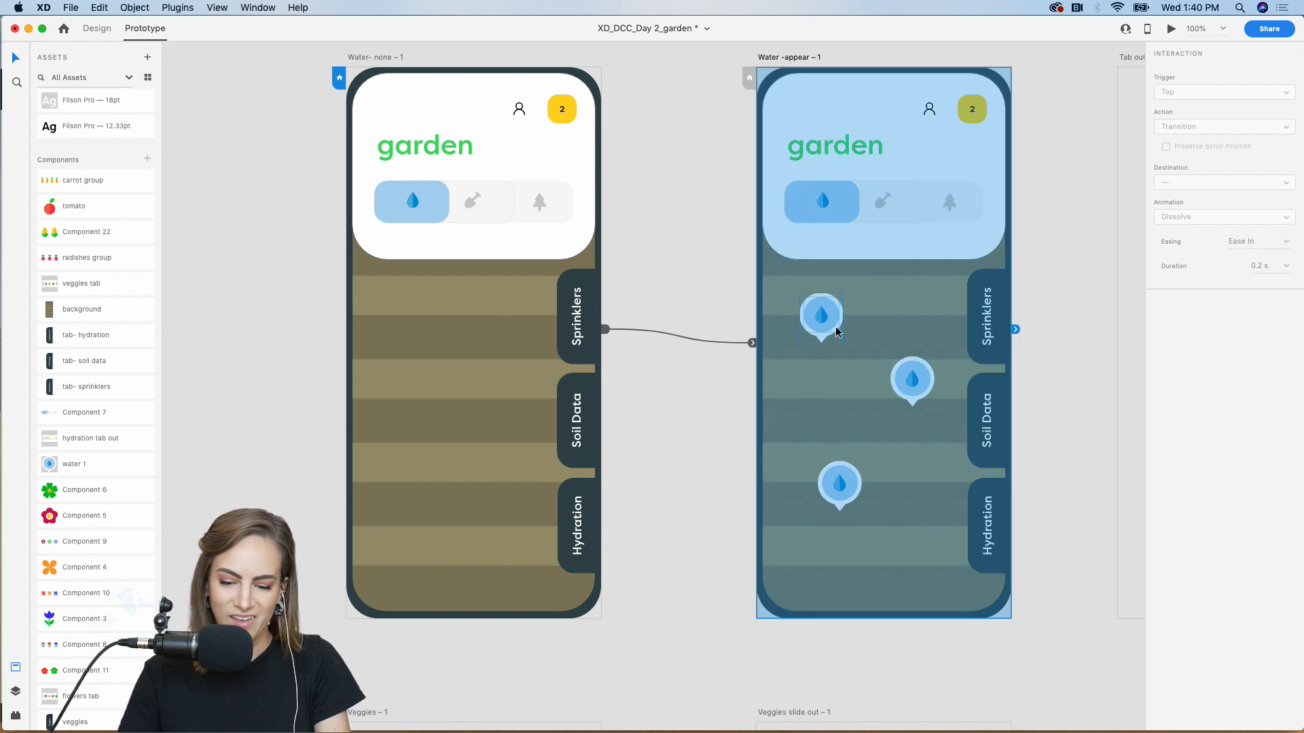
Cut and paste the top-left water-drop marker in place, re-preview, and zoom out to 75%
click(97, 28)
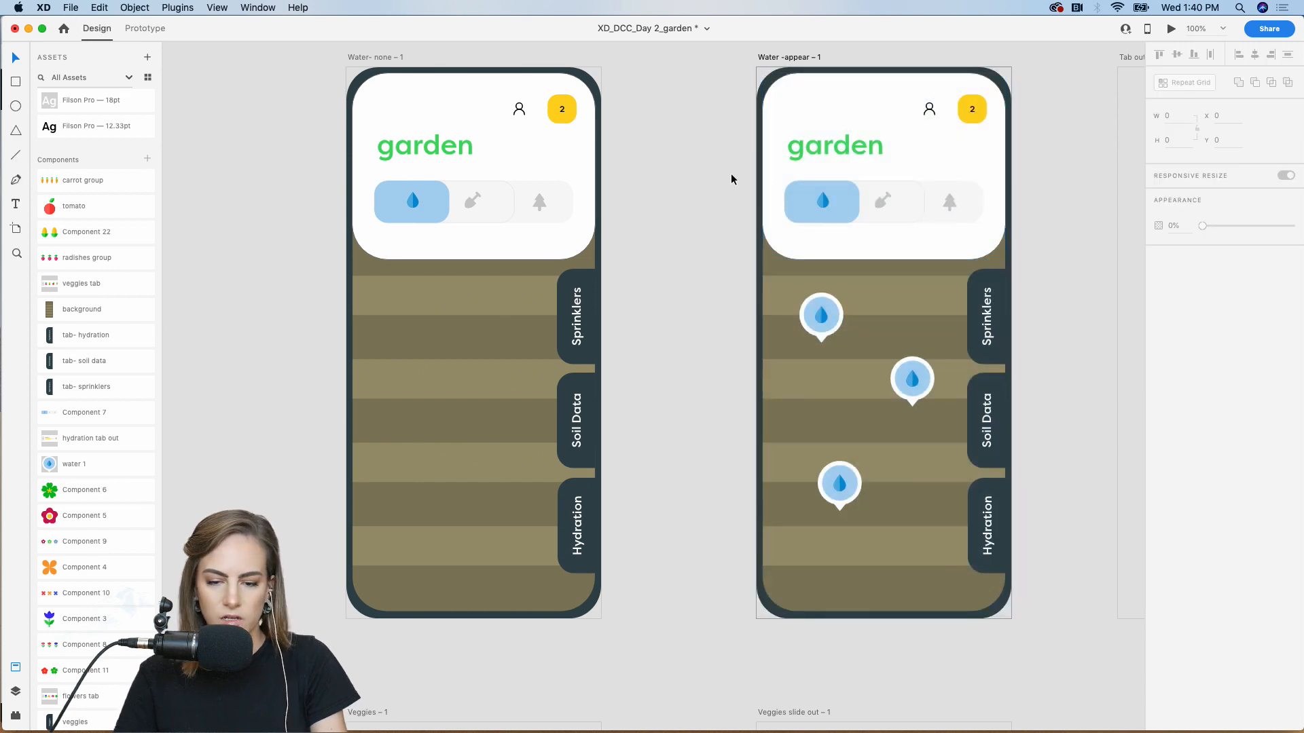
click(822, 324)
key(super+x)
key(super+v)
click(713, 220)
click(1169, 29)
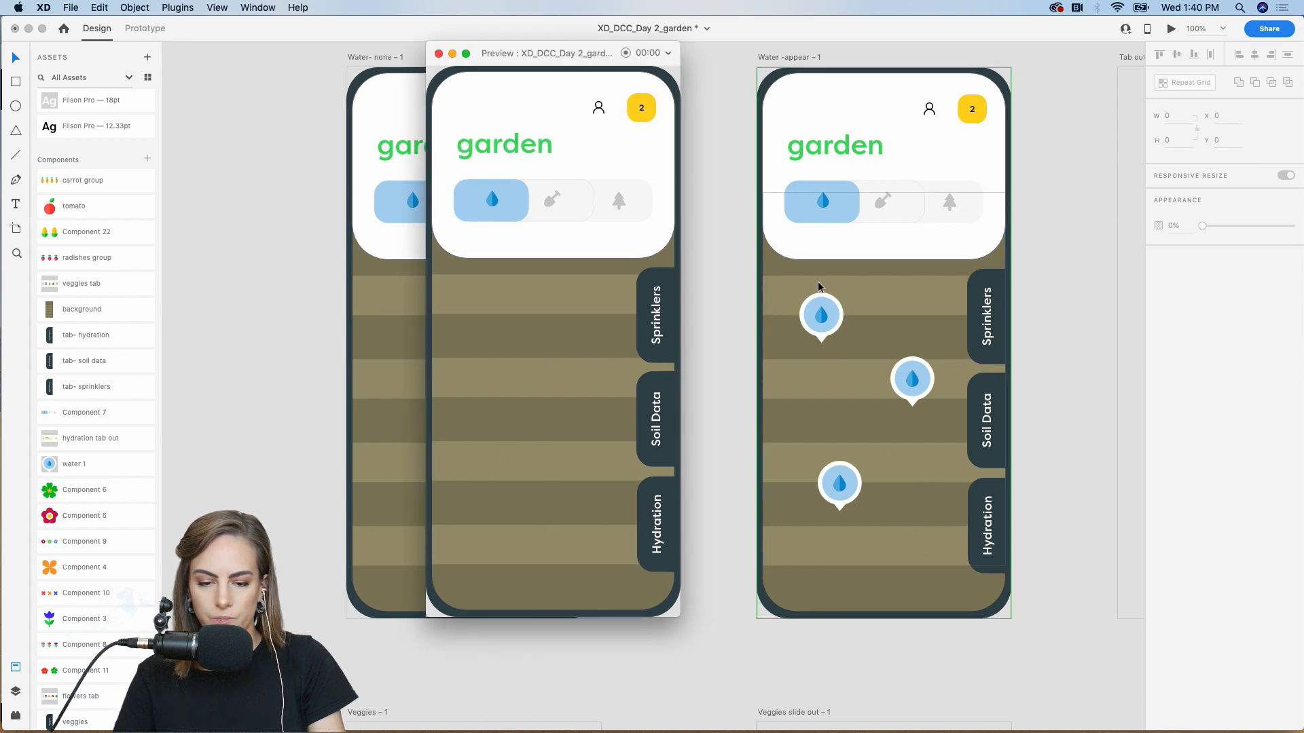
click(438, 53)
key(super+minus)
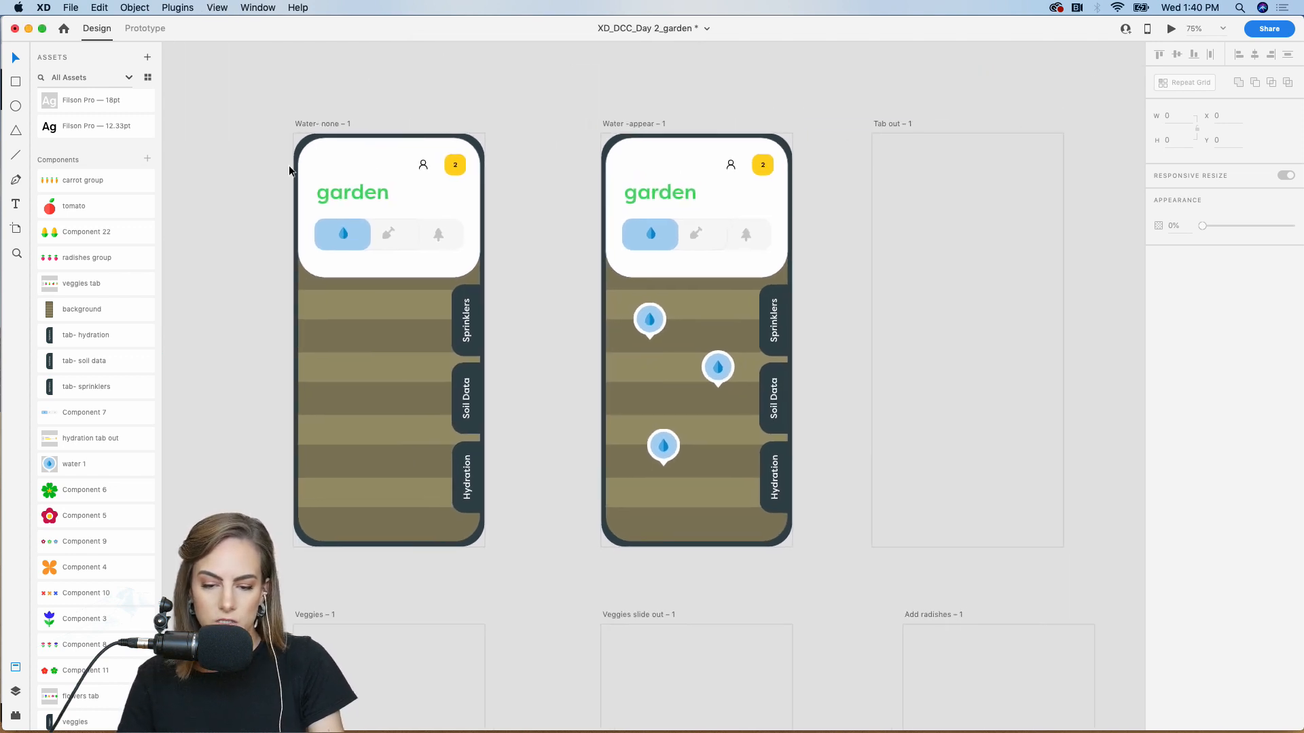
Copy the watered garden group from Water -appear into the Tab out artboard
click(600, 256)
scroll(583, 146, right, 5)
key(super+c)
scroll(583, 146, right, 2)
click(776, 205)
key(super+v)
click(682, 92)
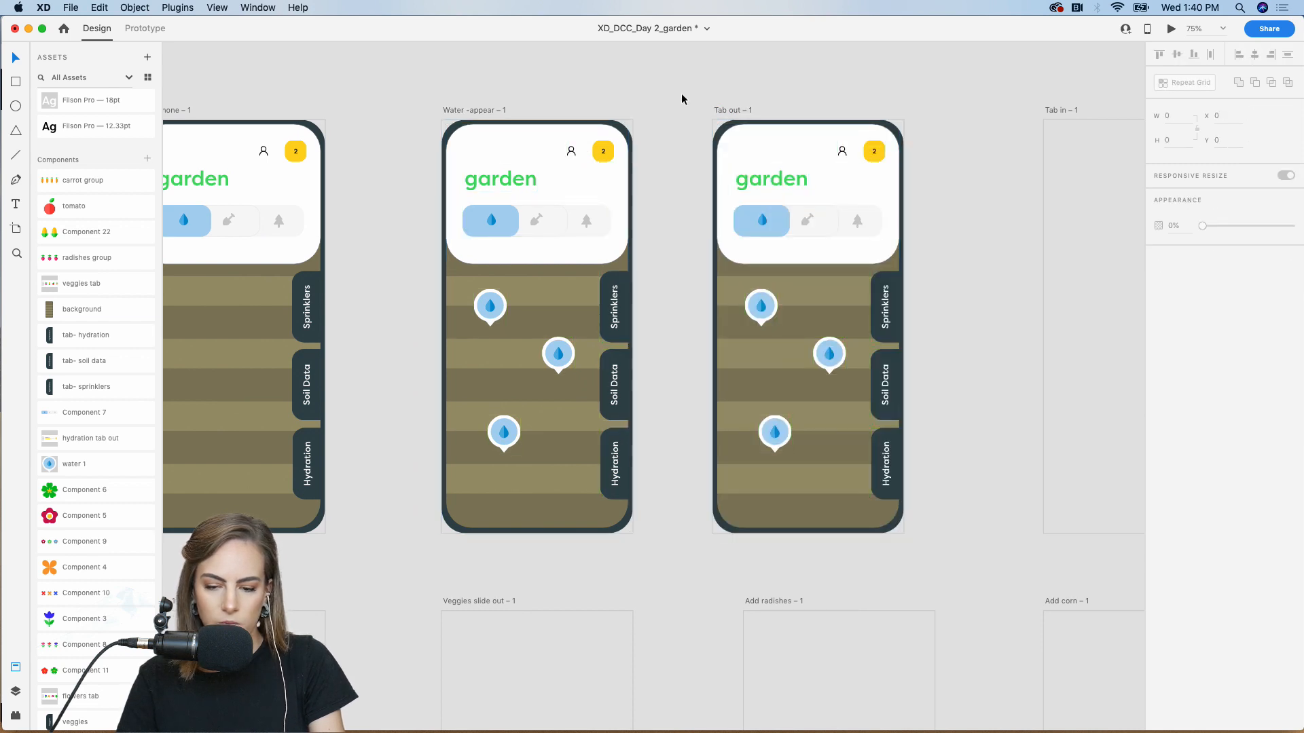
scroll(682, 93, right, 2)
key(super+equal)
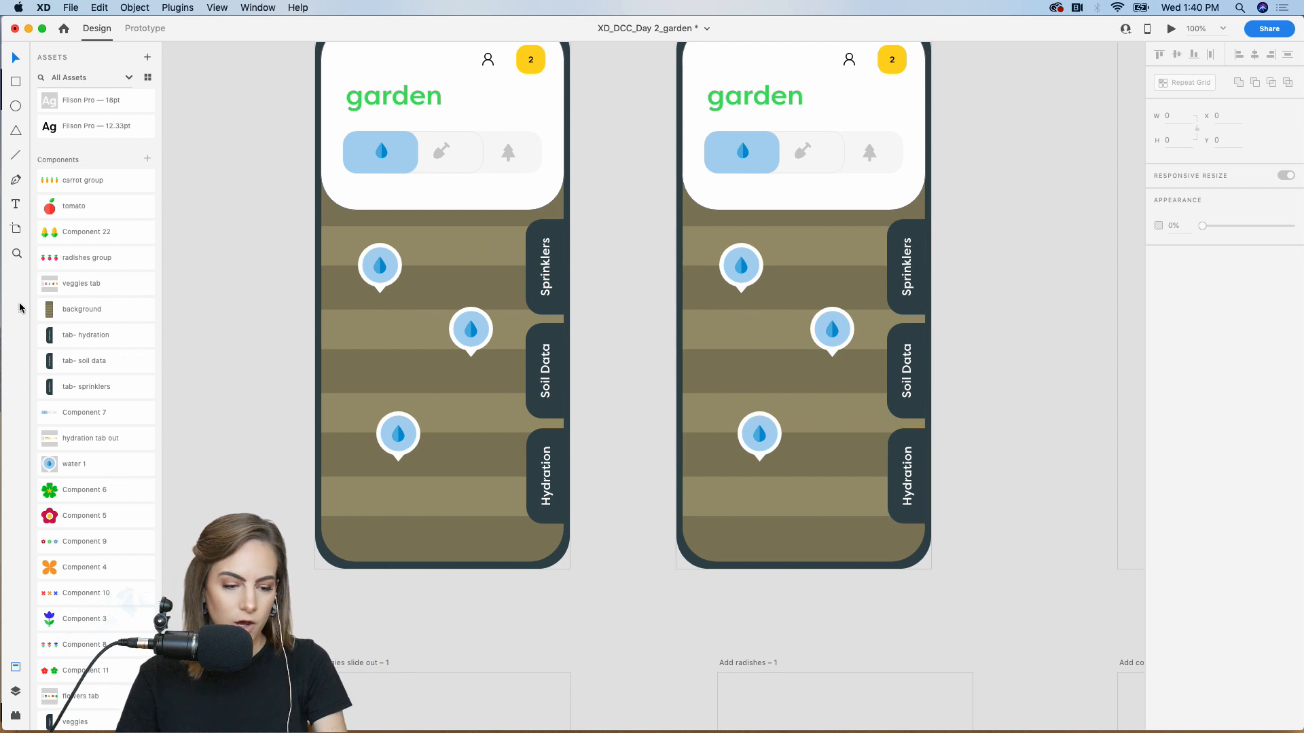
key(super+minus)
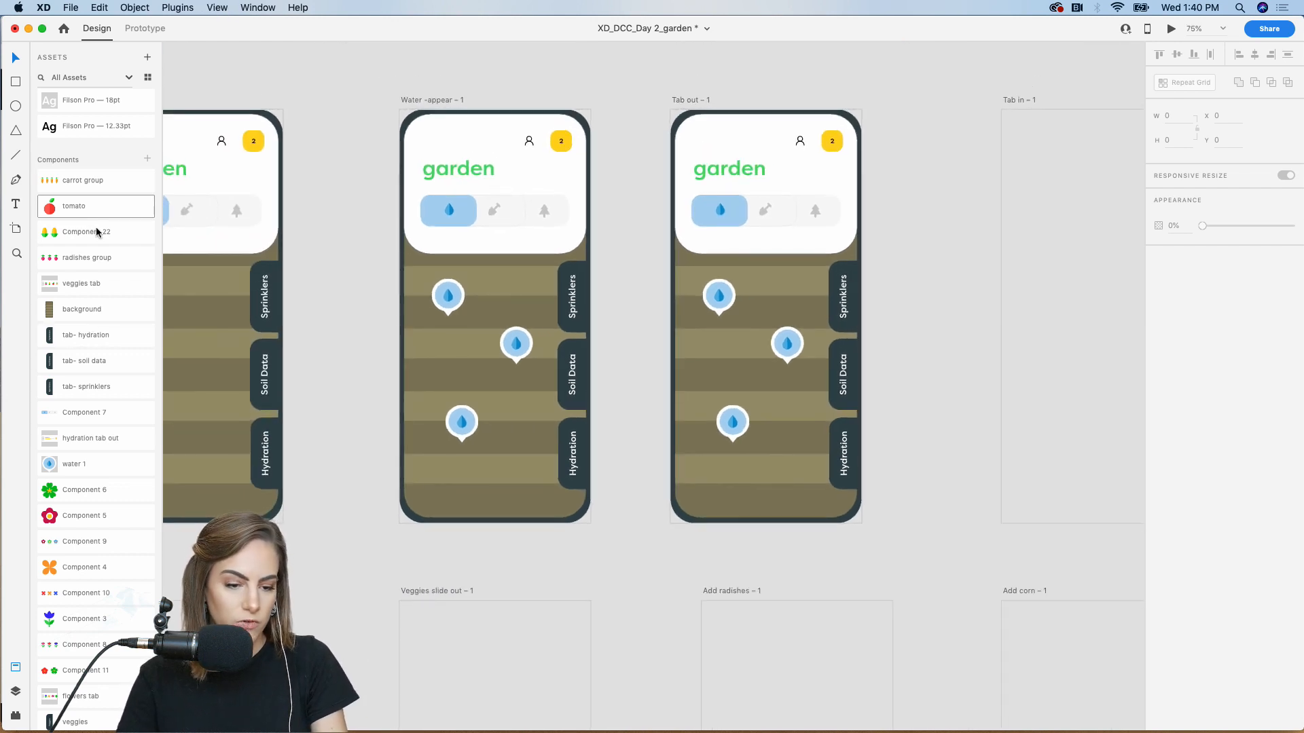
Place the hydration tab out card component on the Tab out screen
drag(96, 438, 729, 495)
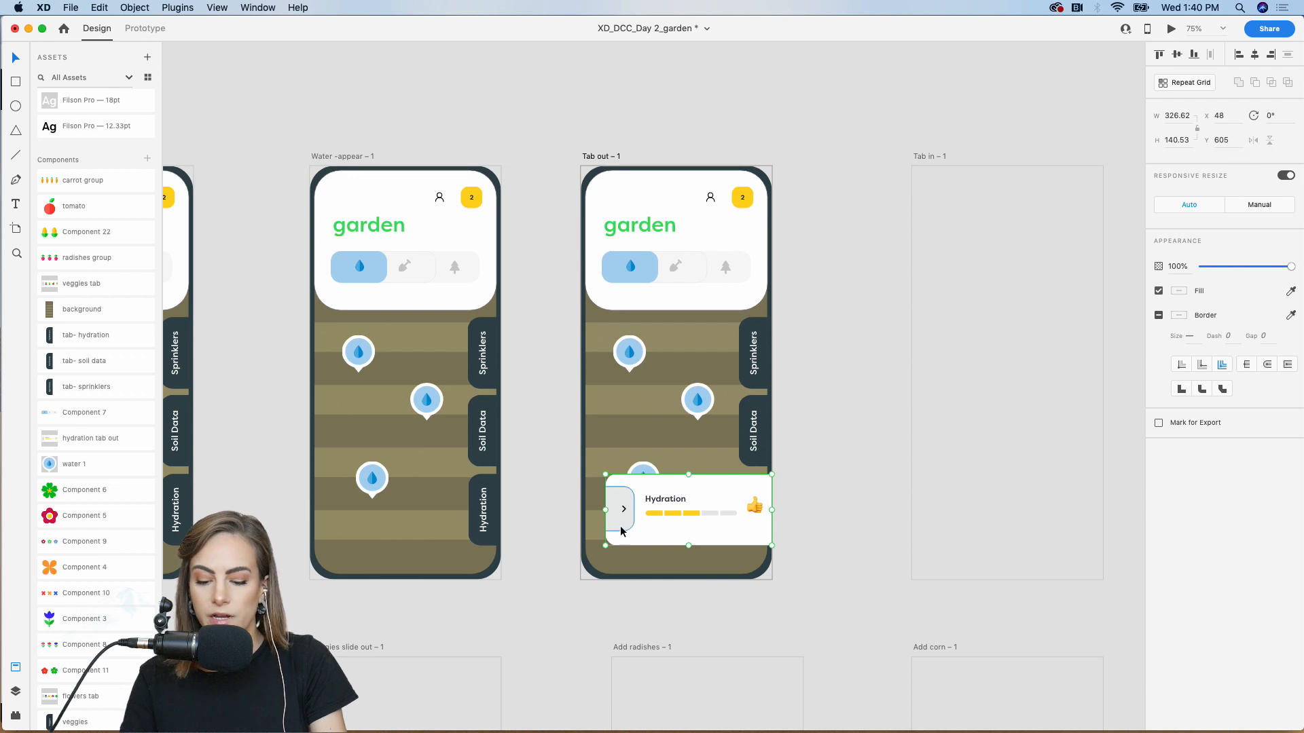
key(super+equal)
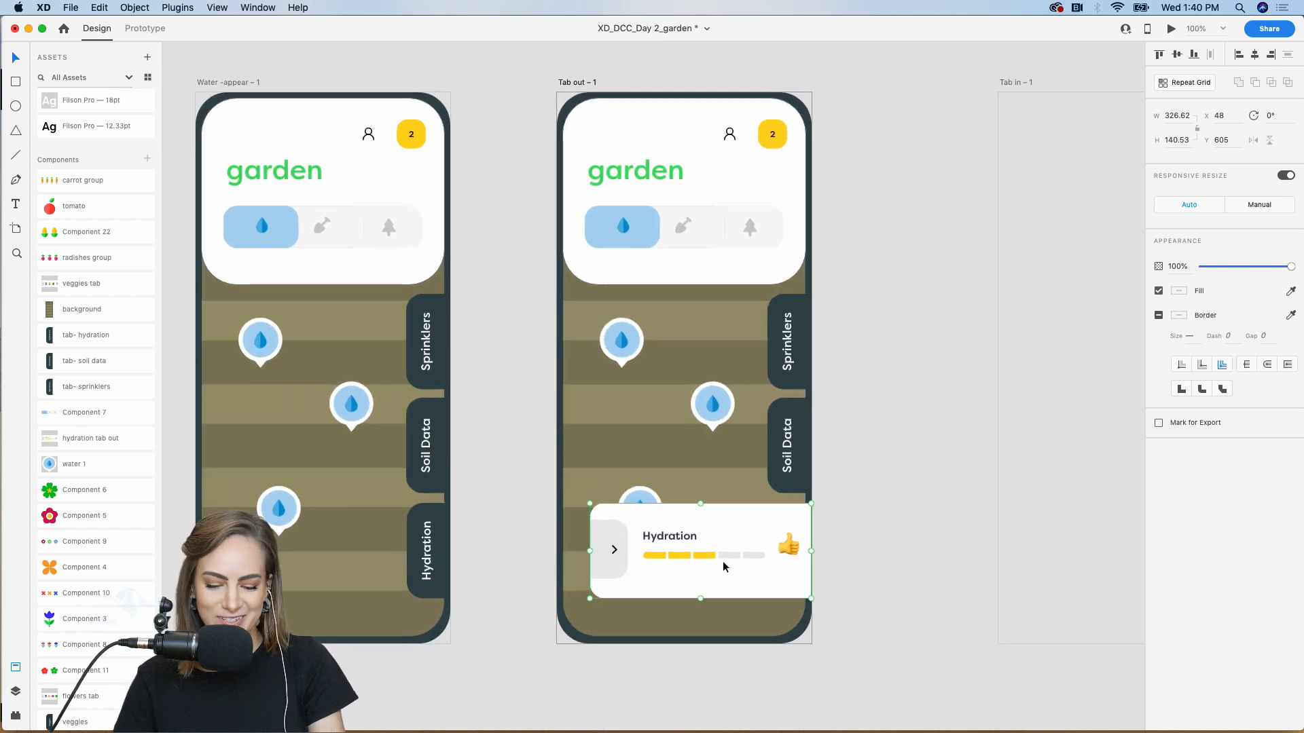
scroll(695, 568, down, 2)
scroll(696, 568, left, 2)
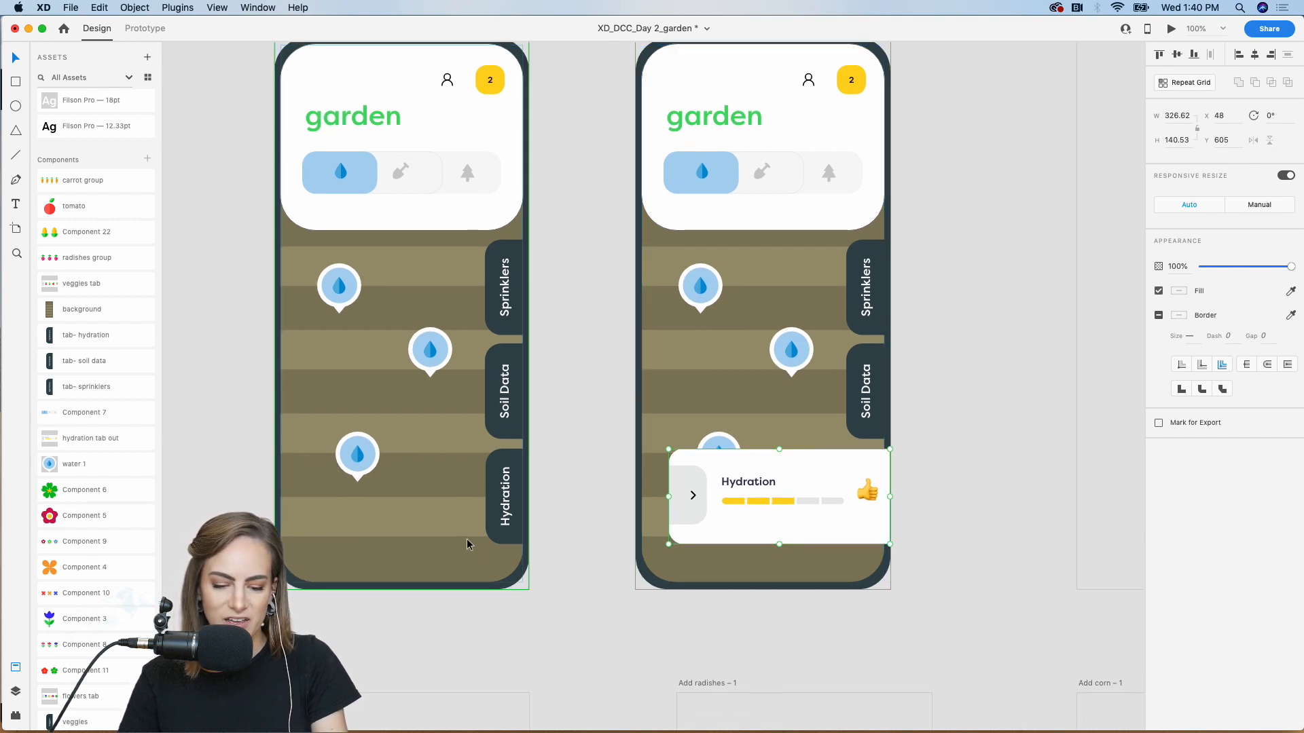
scroll(468, 544, left, 4)
Paste a copy of the card on Water -appear, slid past the right edge at 0% opacity
key(super+v)
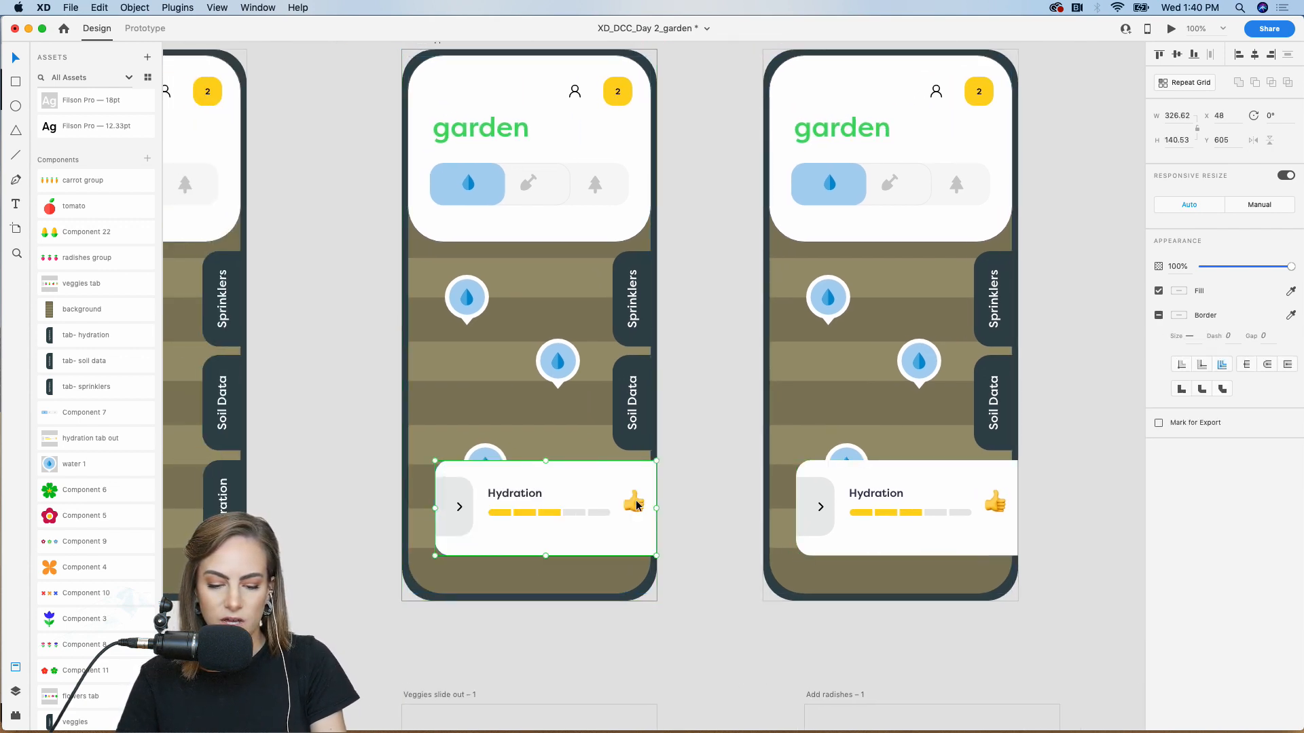
drag(461, 506, 641, 500)
drag(1215, 270, 1199, 267)
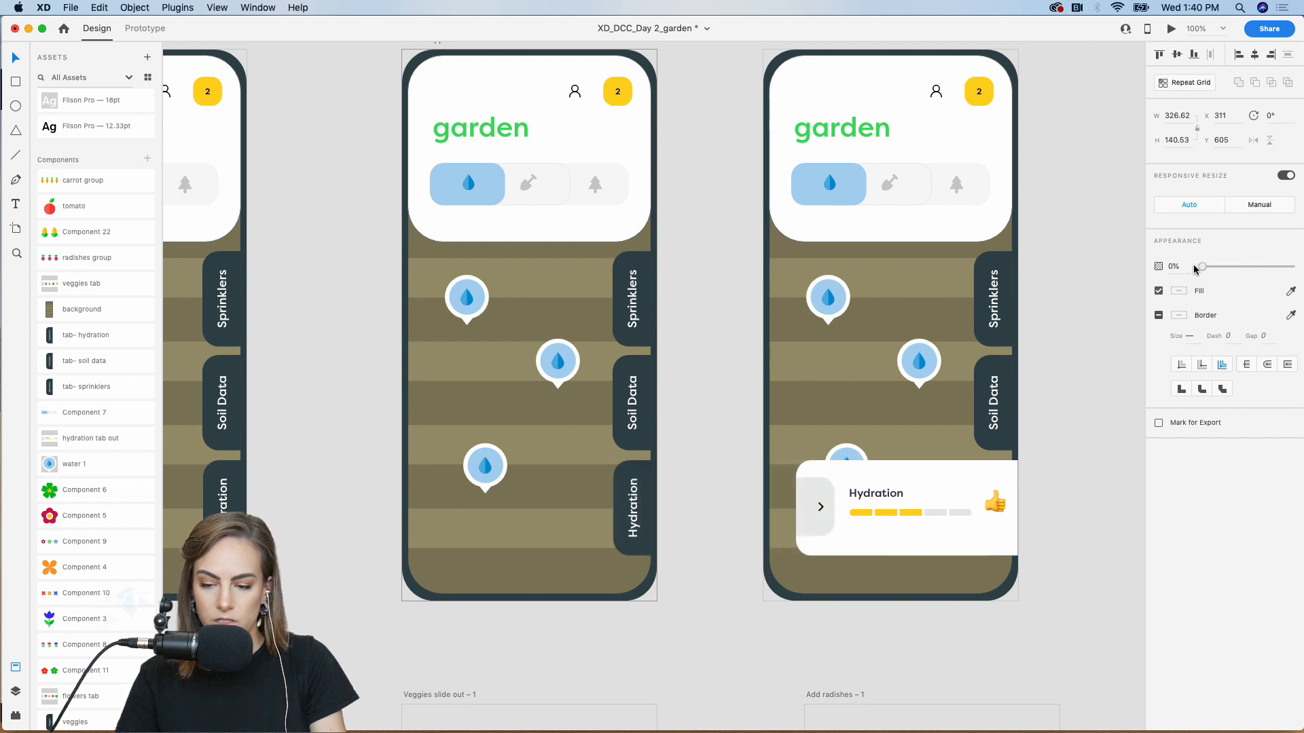
click(141, 30)
Wire the Hydration tab to Tab out as an Auto-Animate transition
scroll(527, 315, right, 4)
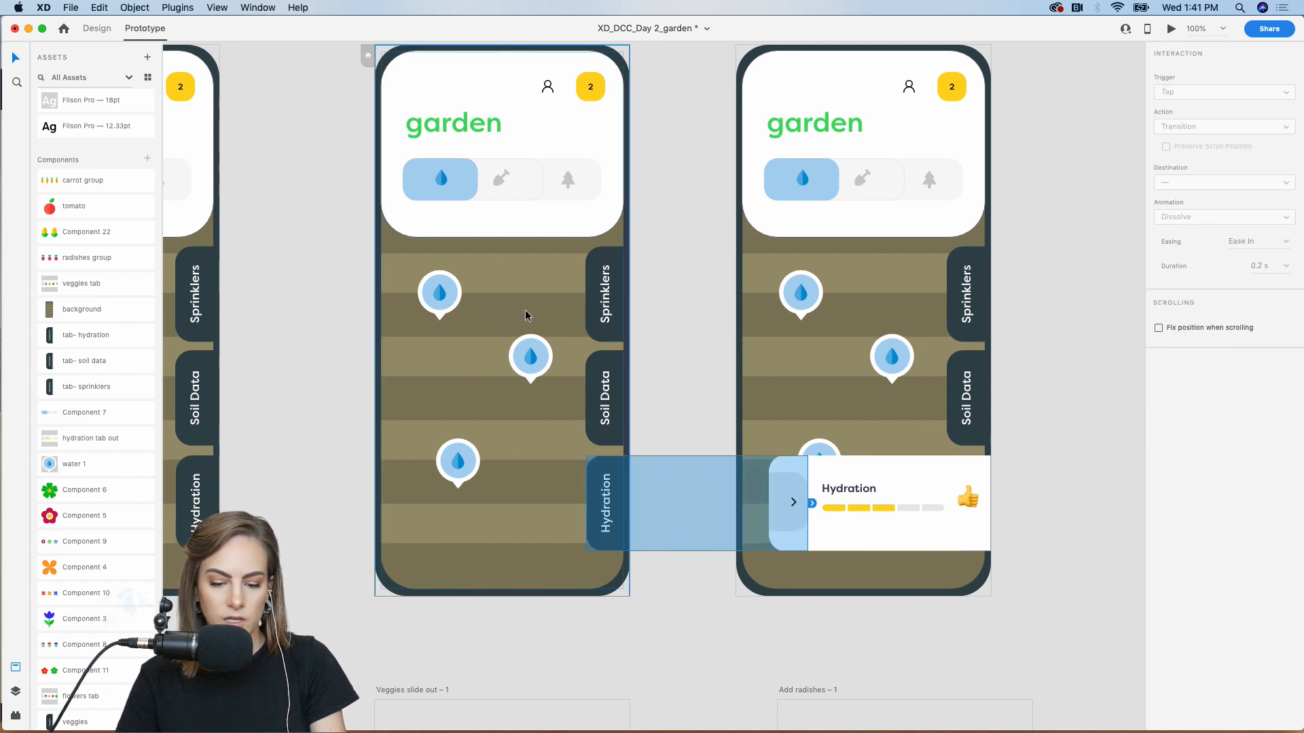
drag(712, 497, 768, 265)
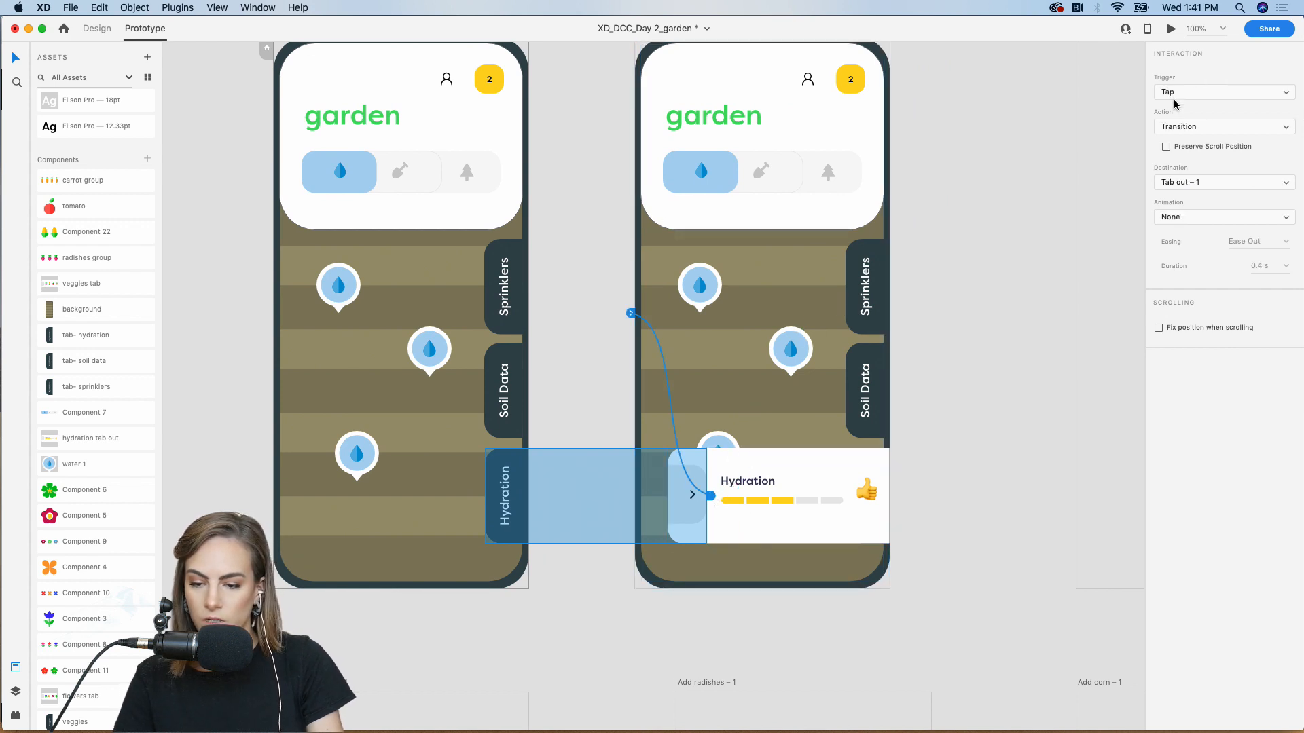
click(1204, 133)
click(1207, 137)
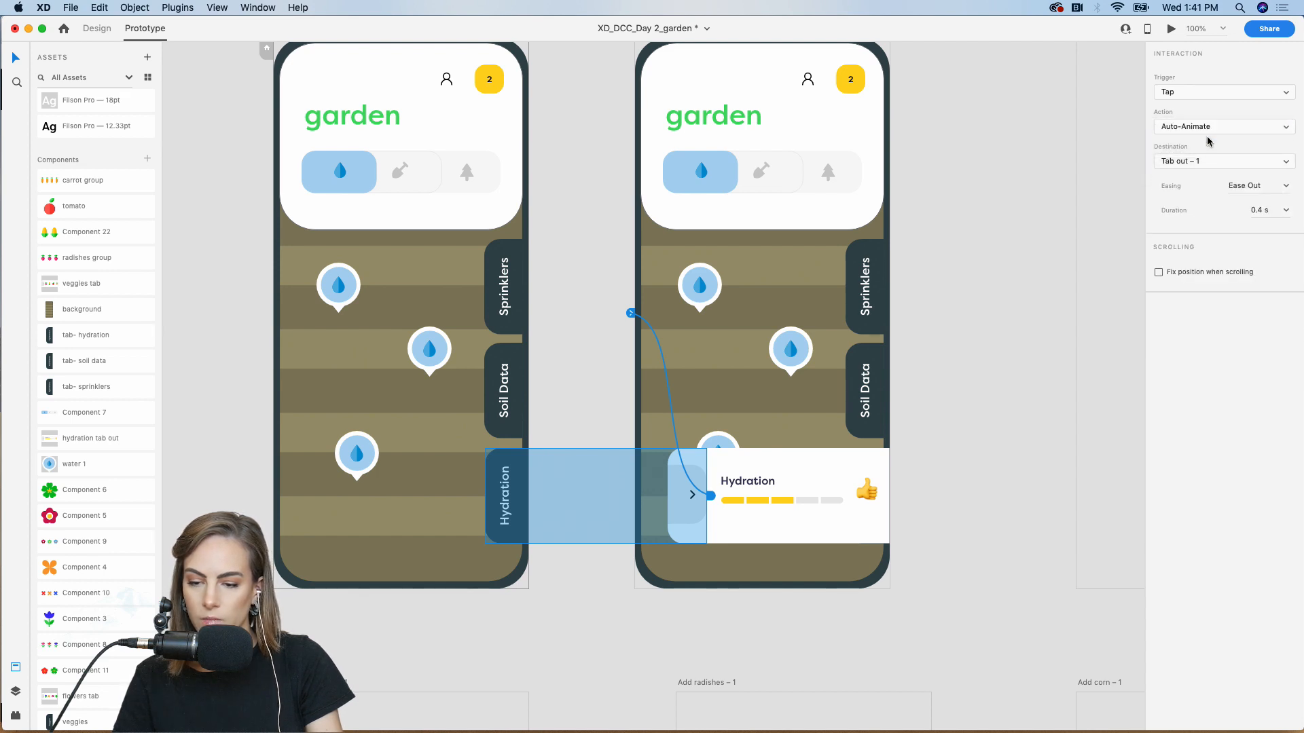
Preview the prototype, tapping Hydration to slide the card out, then zoom out to 75%
click(1171, 29)
click(648, 540)
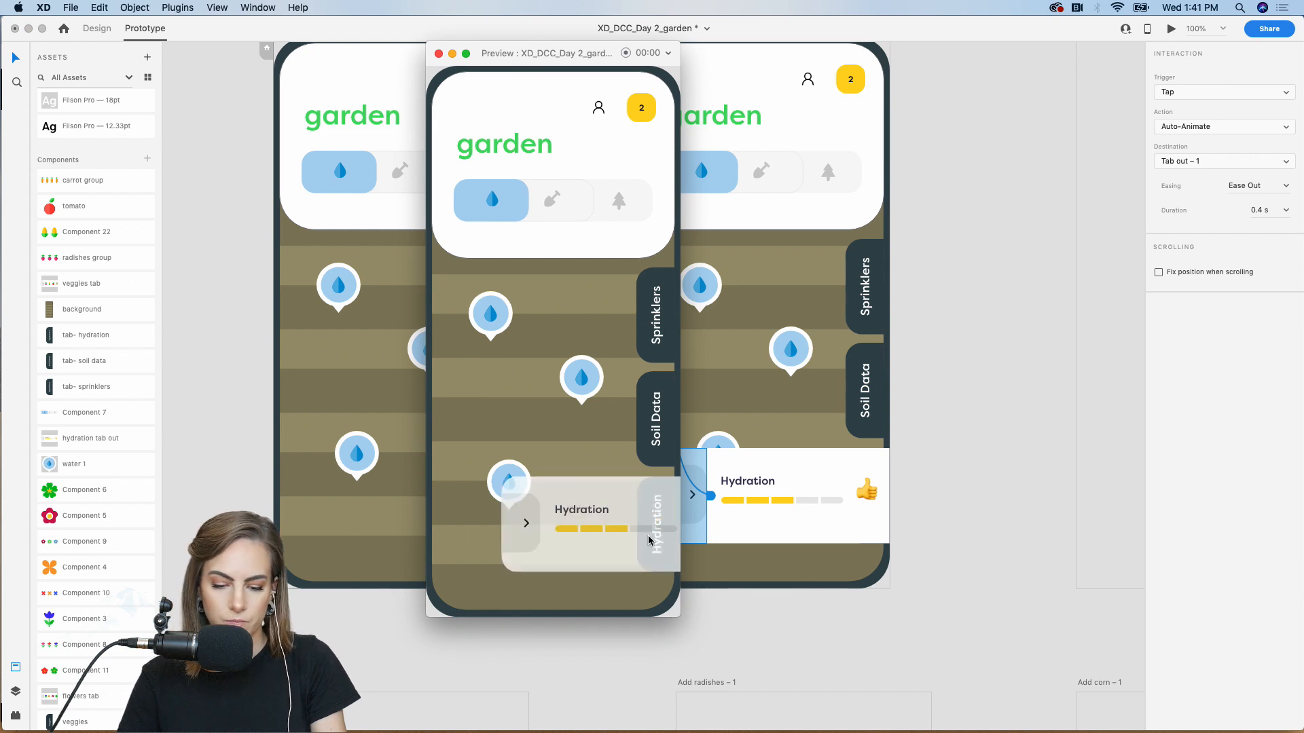
click(438, 53)
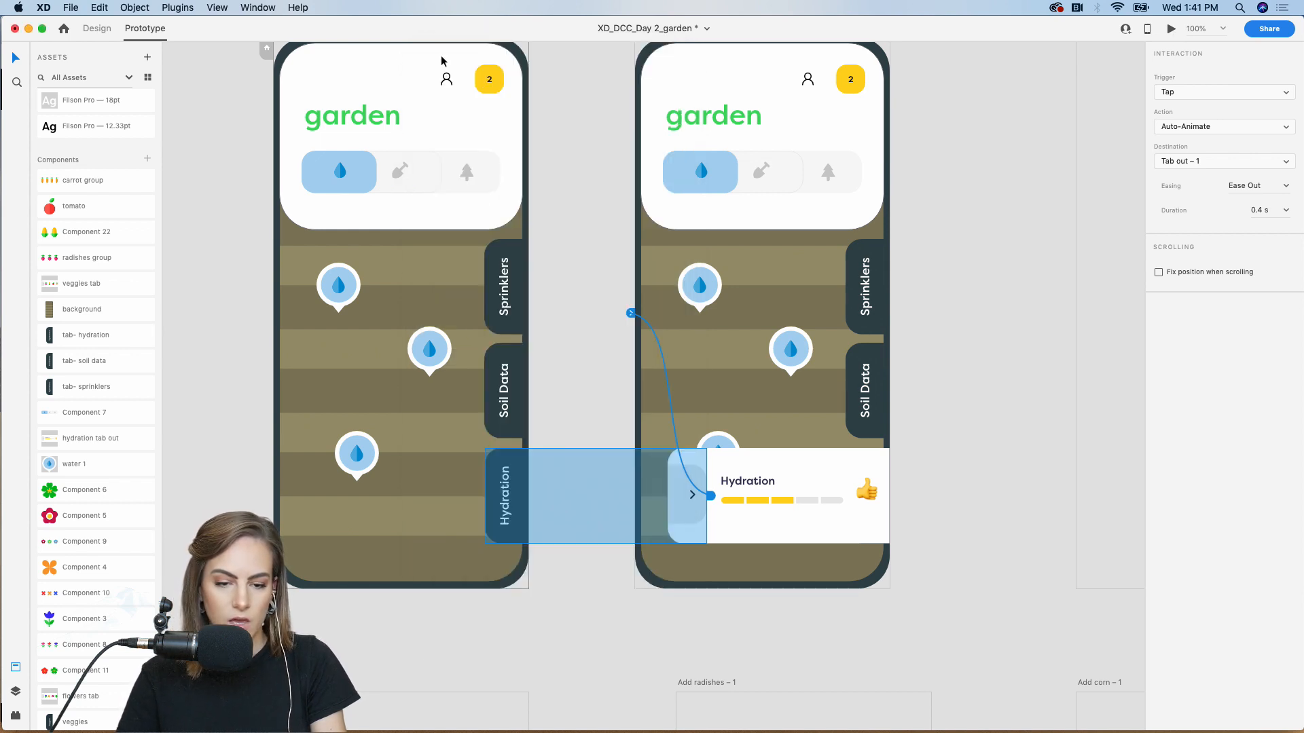
click(211, 211)
key(super+minus)
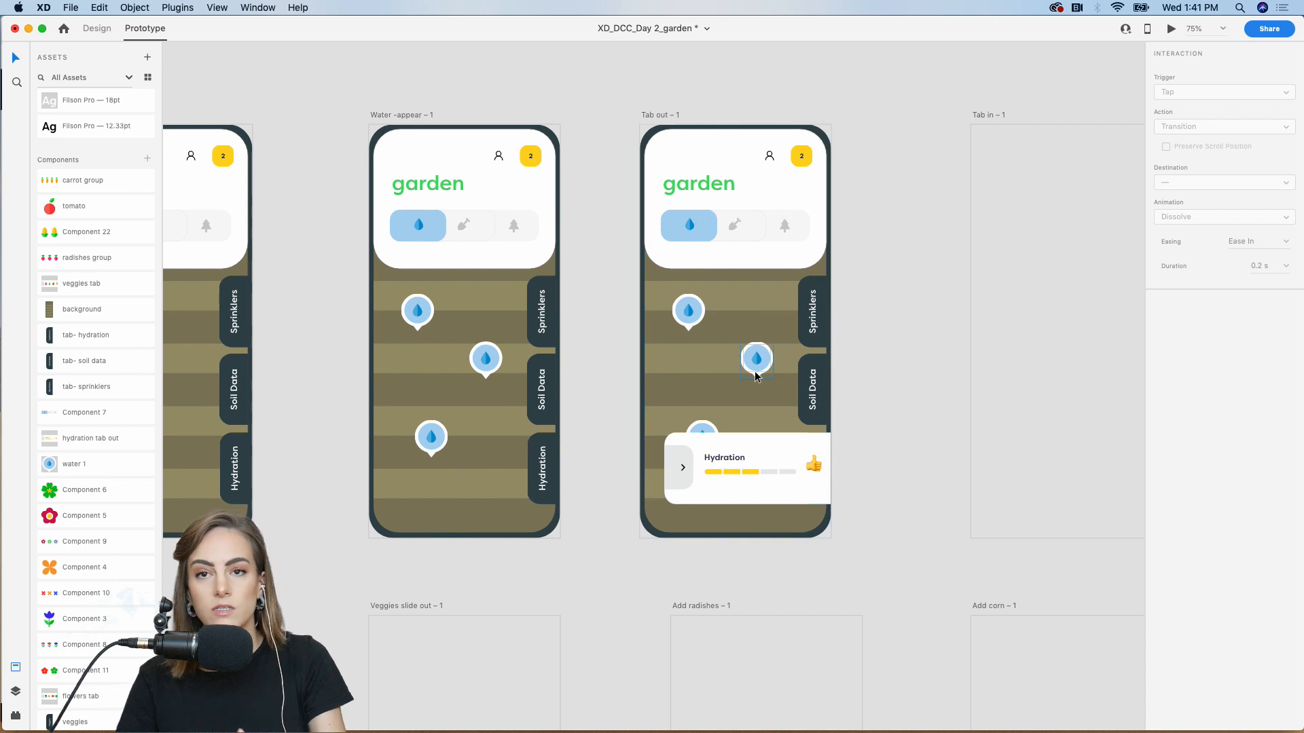
Paste the garden layers into Tab in and remove its copied link
drag(354, 575, 552, 136)
scroll(890, 257, right, 4)
click(842, 271)
key(super+v)
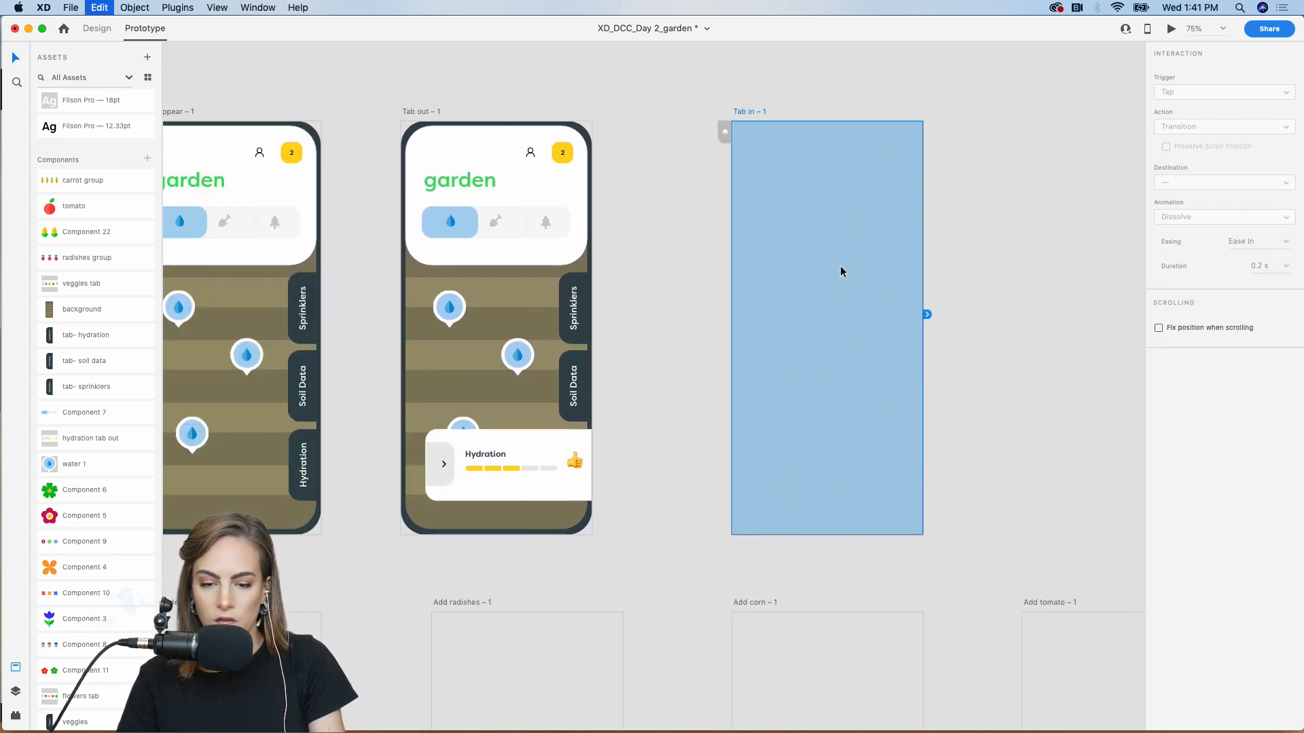
scroll(842, 270, right, 2)
click(895, 270)
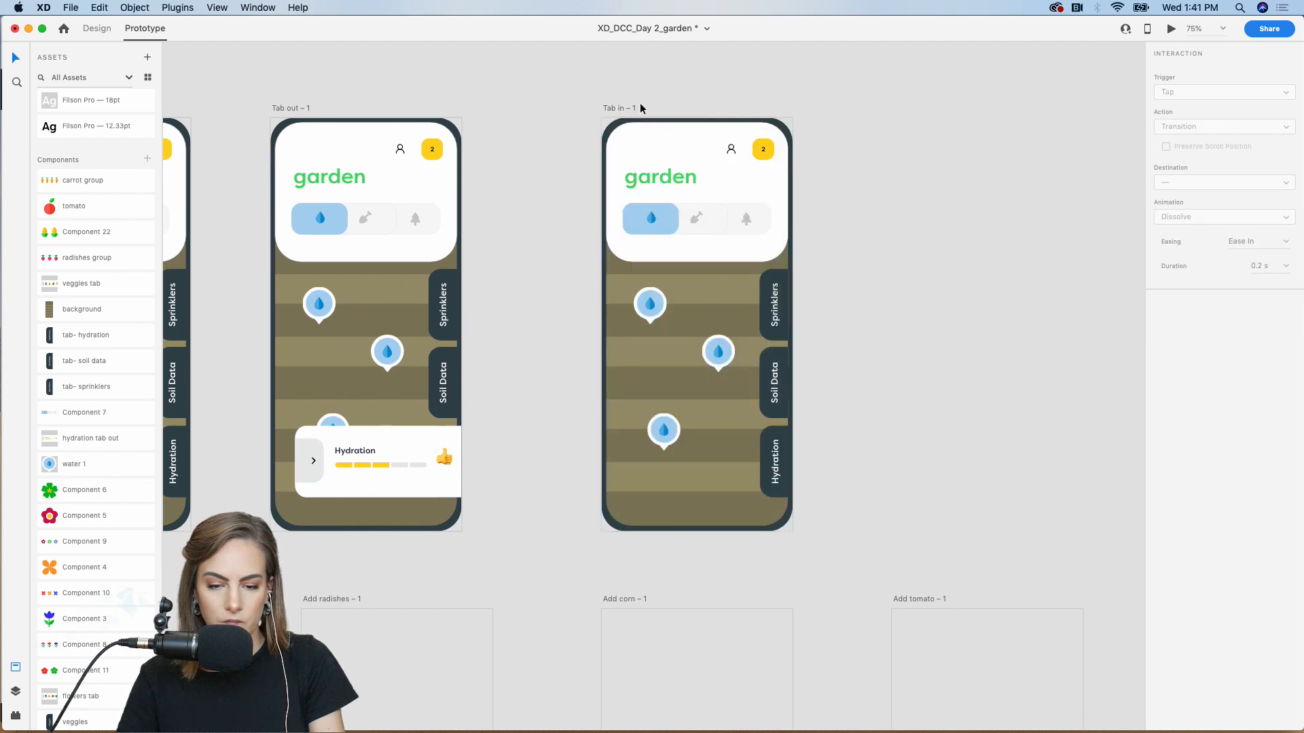
click(618, 108)
drag(466, 331, 569, 499)
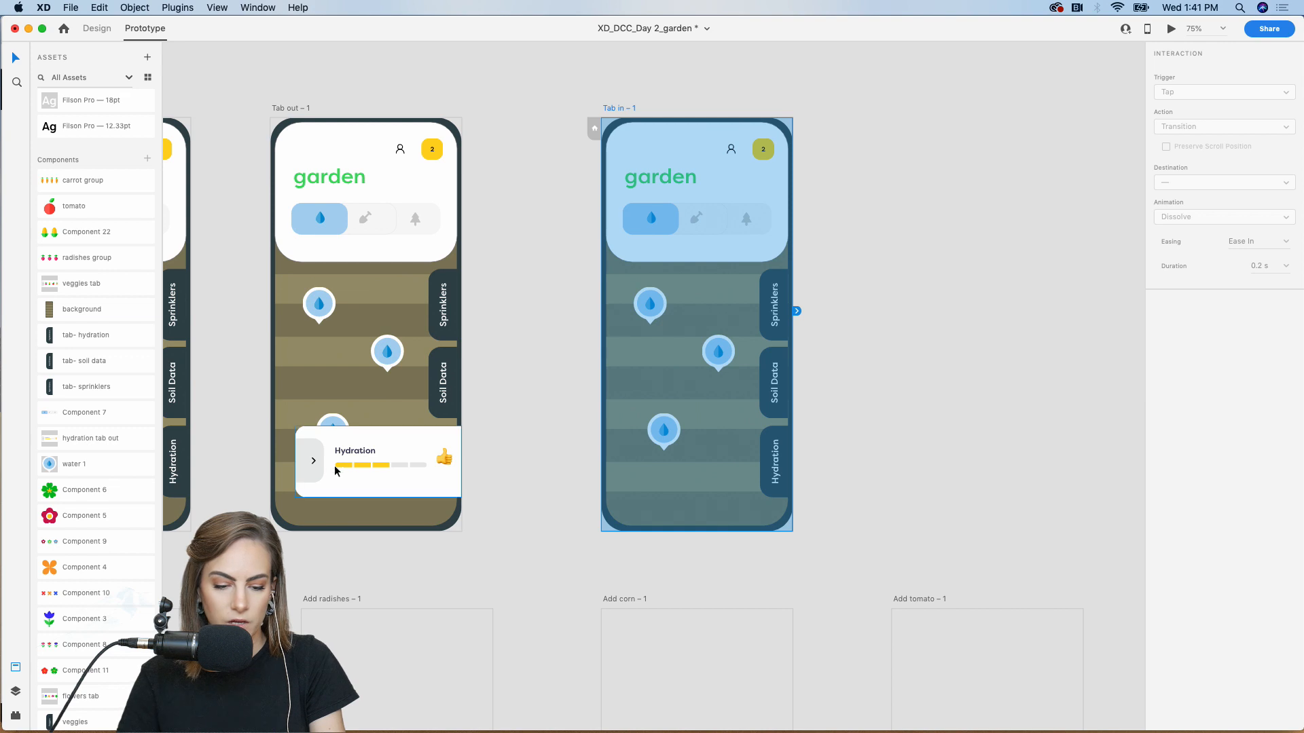
Link the Hydration card's tab on Tab out to Tab in
click(316, 459)
double_click(315, 459)
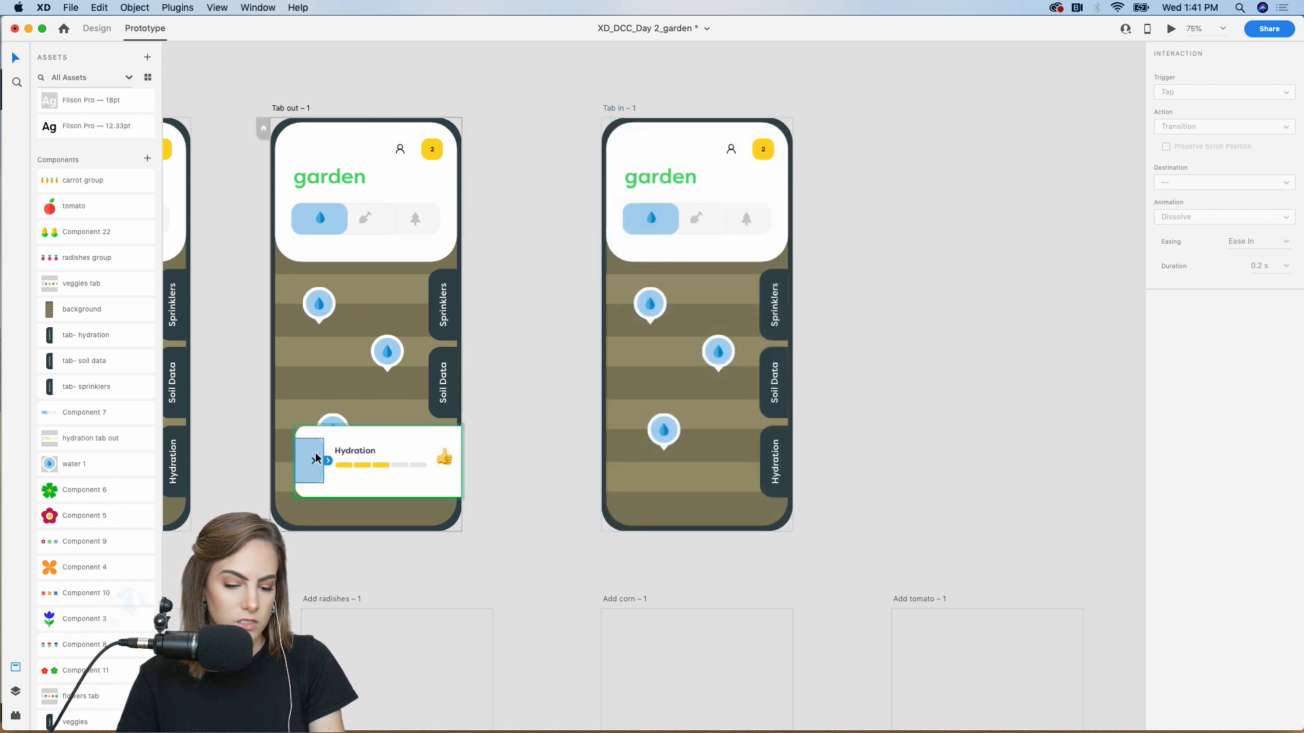
drag(329, 462, 646, 292)
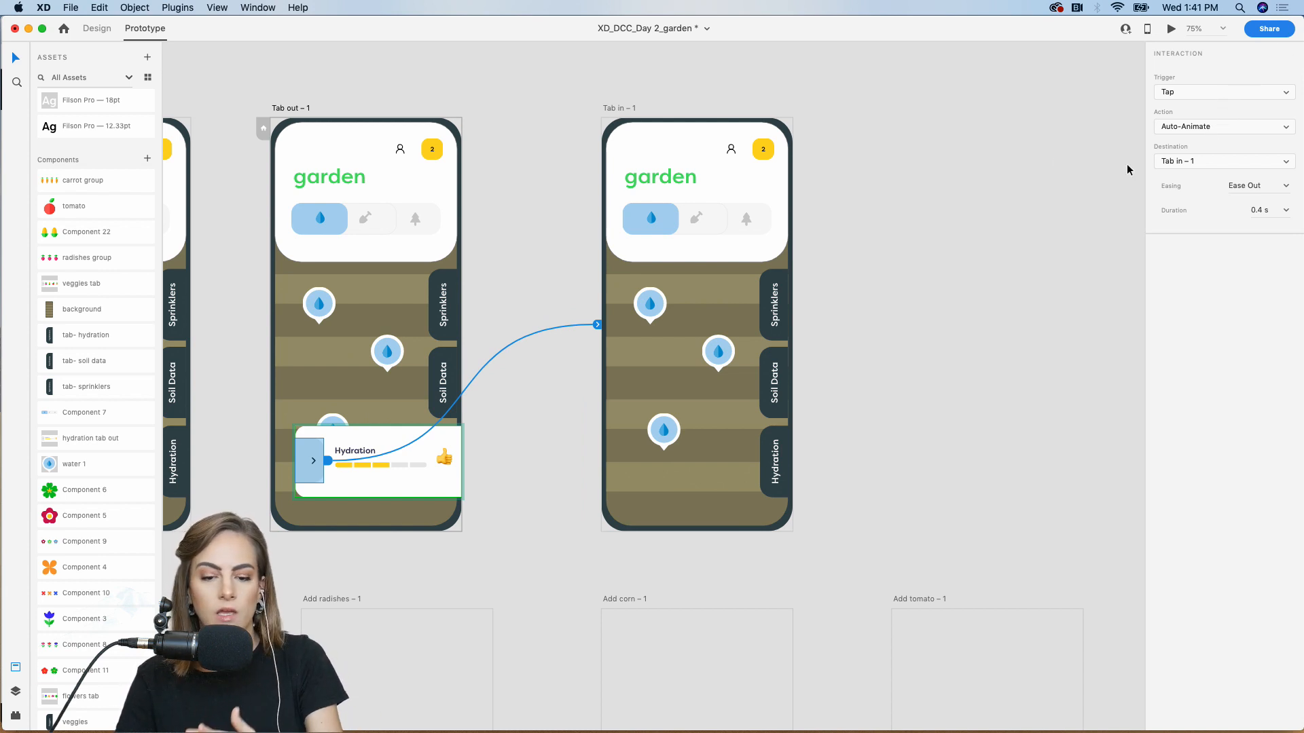
click(1009, 159)
scroll(1008, 157, left, 10)
click(517, 147)
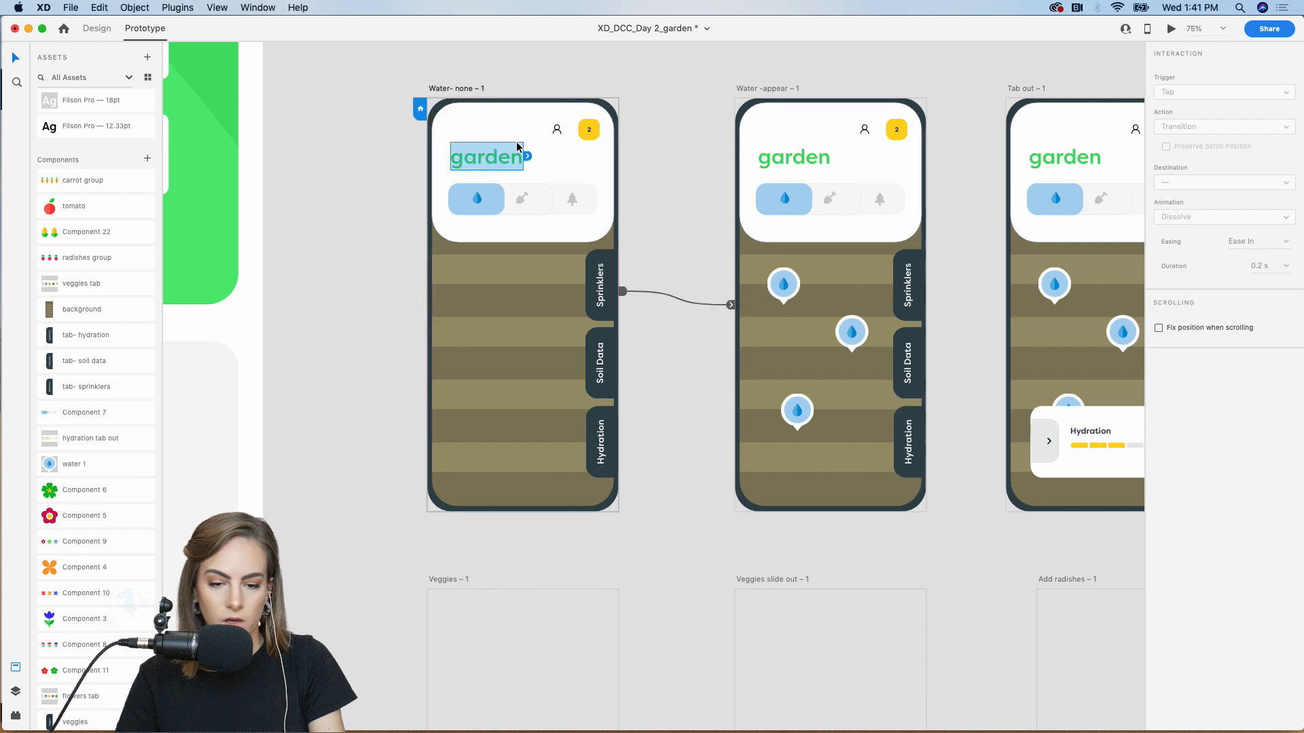
click(1171, 29)
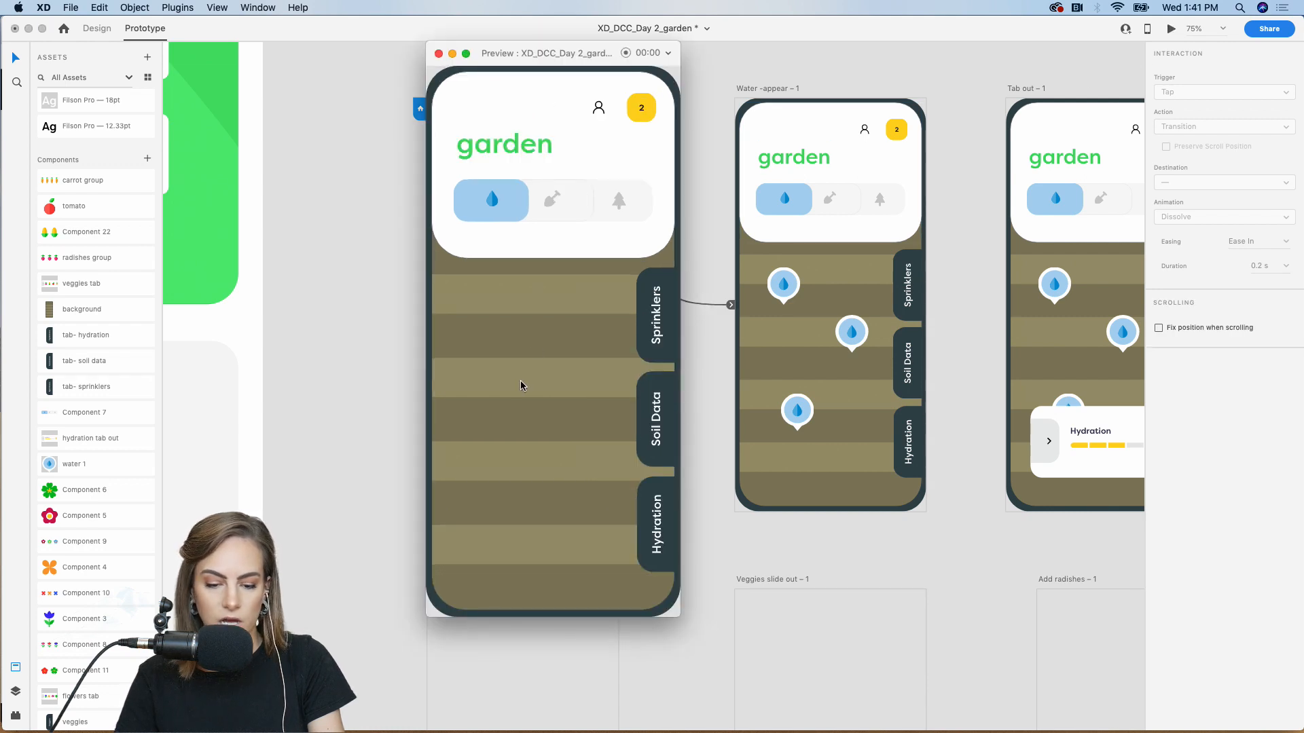
click(662, 536)
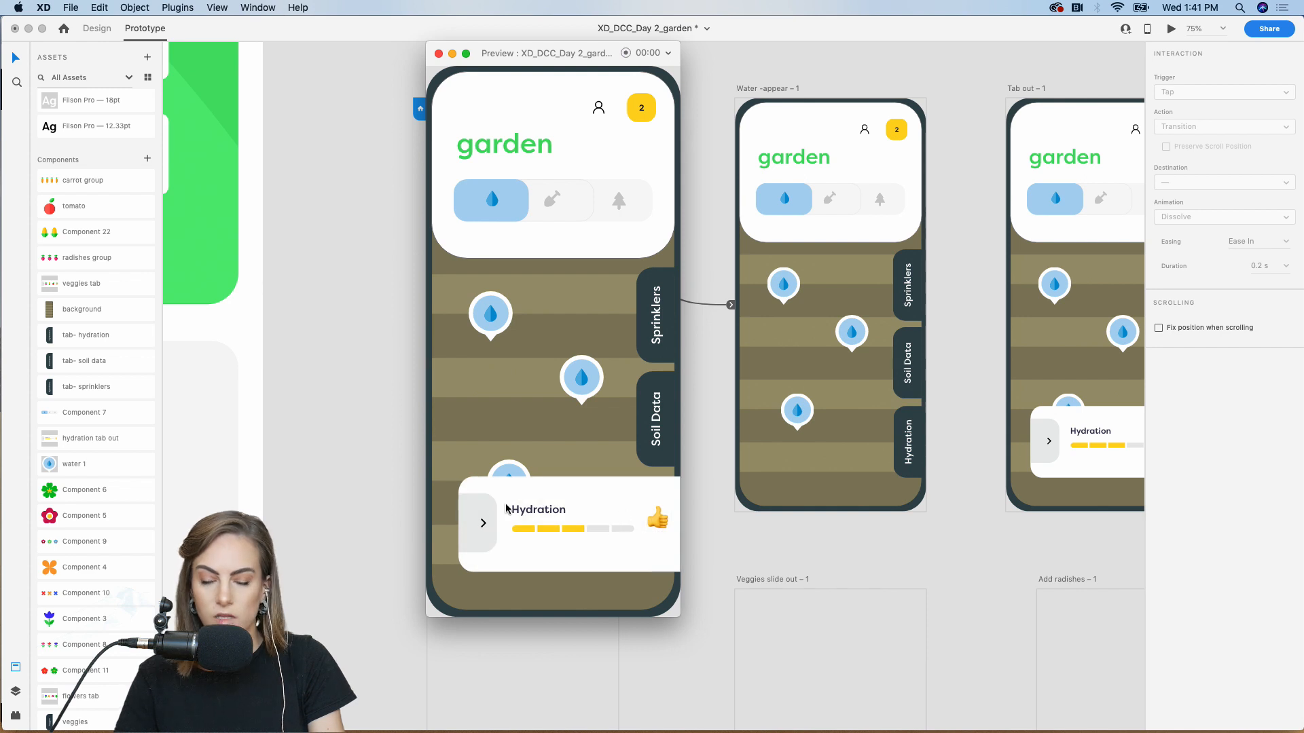
click(483, 528)
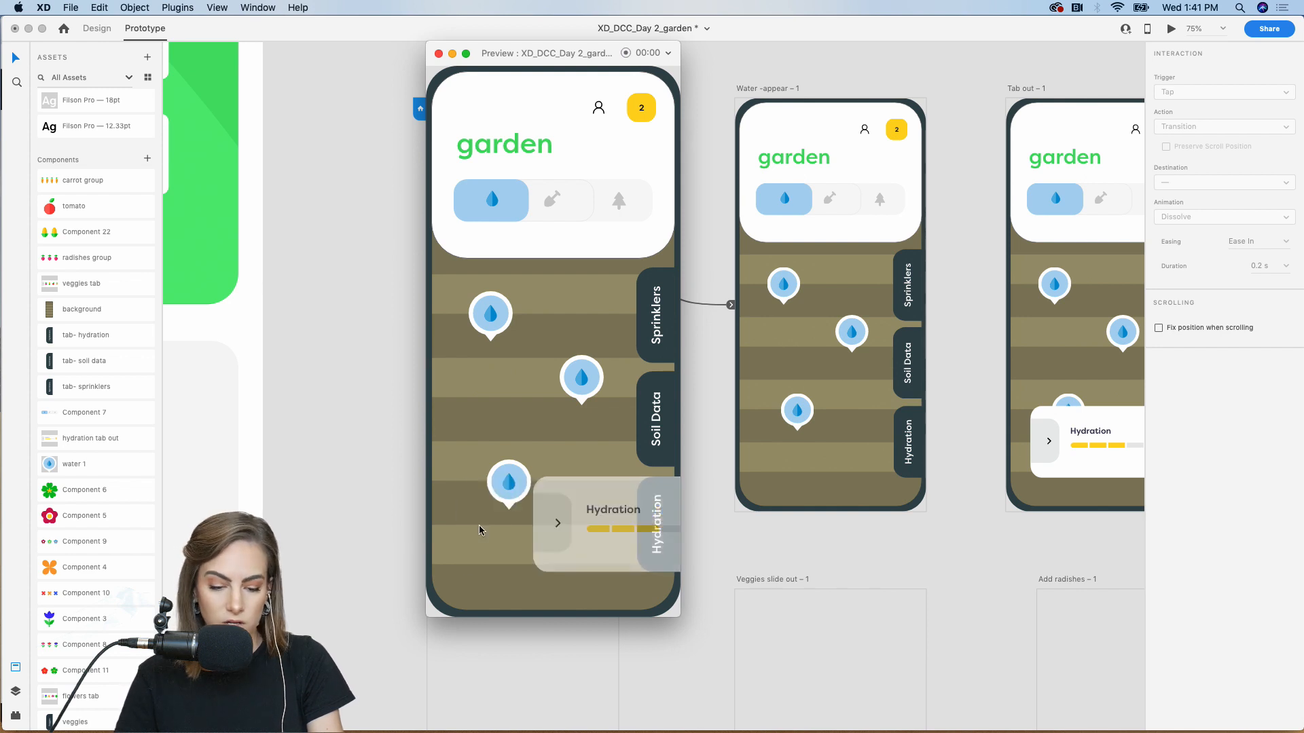
click(439, 53)
scroll(372, 184, right, 10)
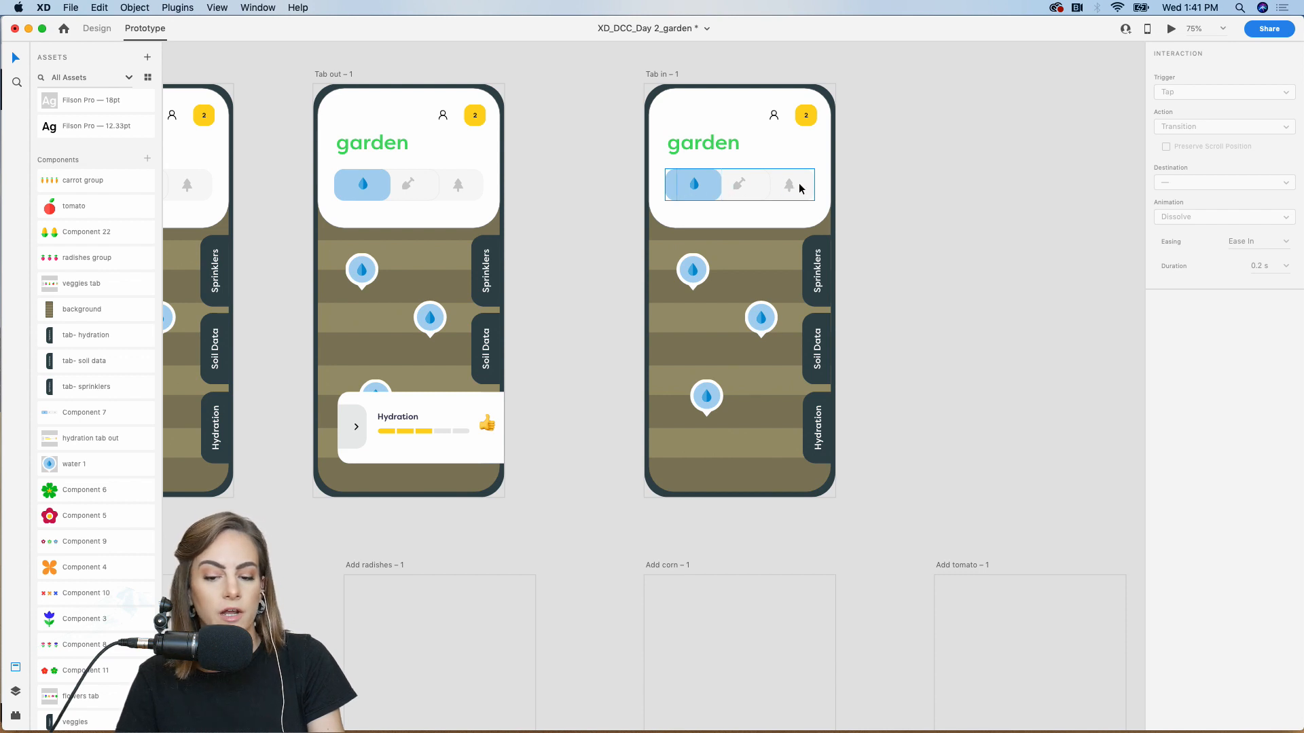
Paste the Tab in screen's content into the empty Veggies – 1 artboard
drag(865, 516, 660, 103)
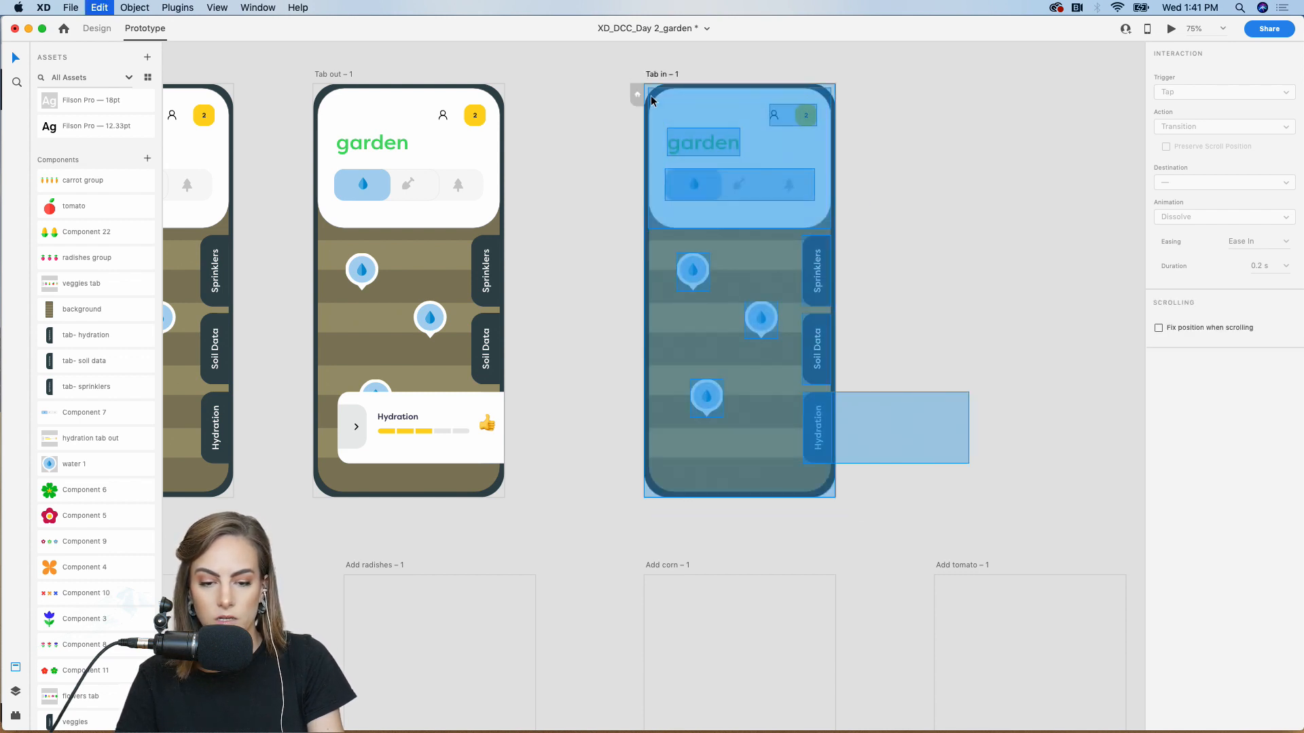
scroll(651, 96, left, 1)
scroll(650, 95, down, 5)
scroll(651, 95, left, 10)
click(528, 315)
key(super+v)
click(354, 350)
Delete the top, middle and bottom water-drop markers from Veggies – 1
scroll(354, 350, down, 2)
scroll(354, 350, left, 2)
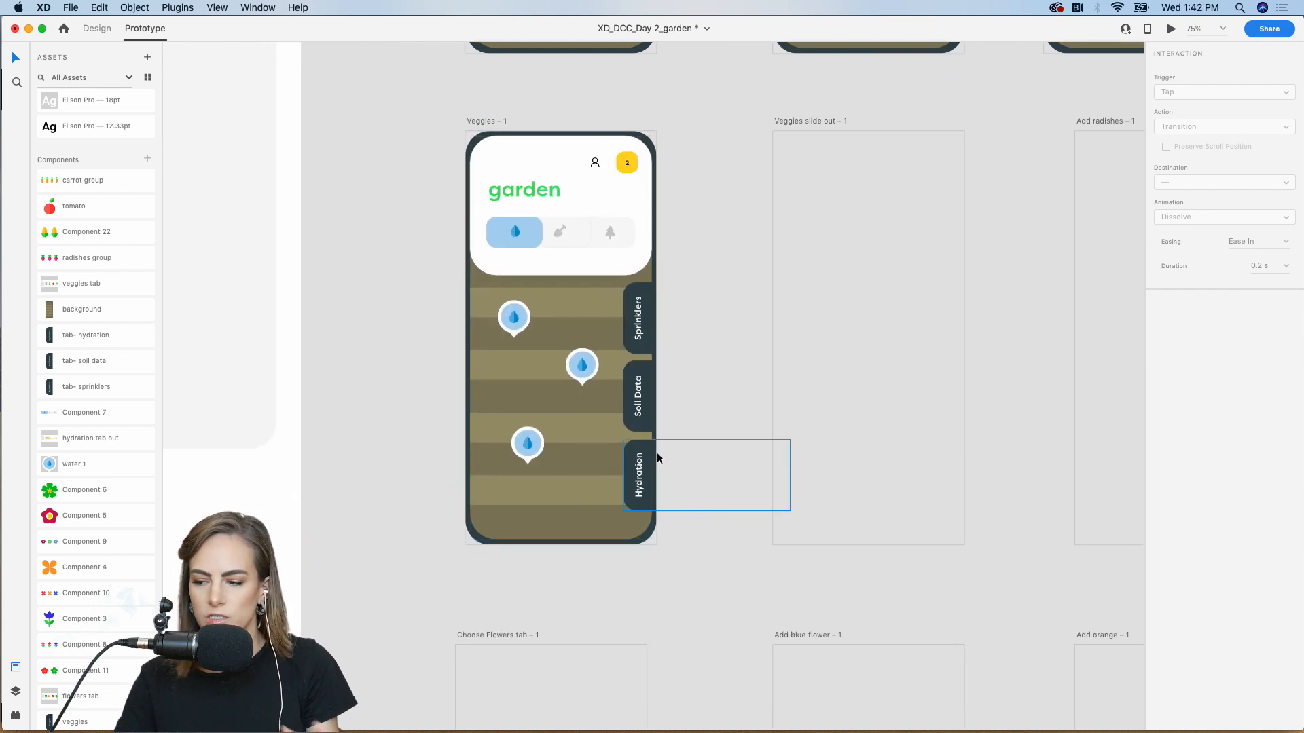
scroll(657, 452, left, 2)
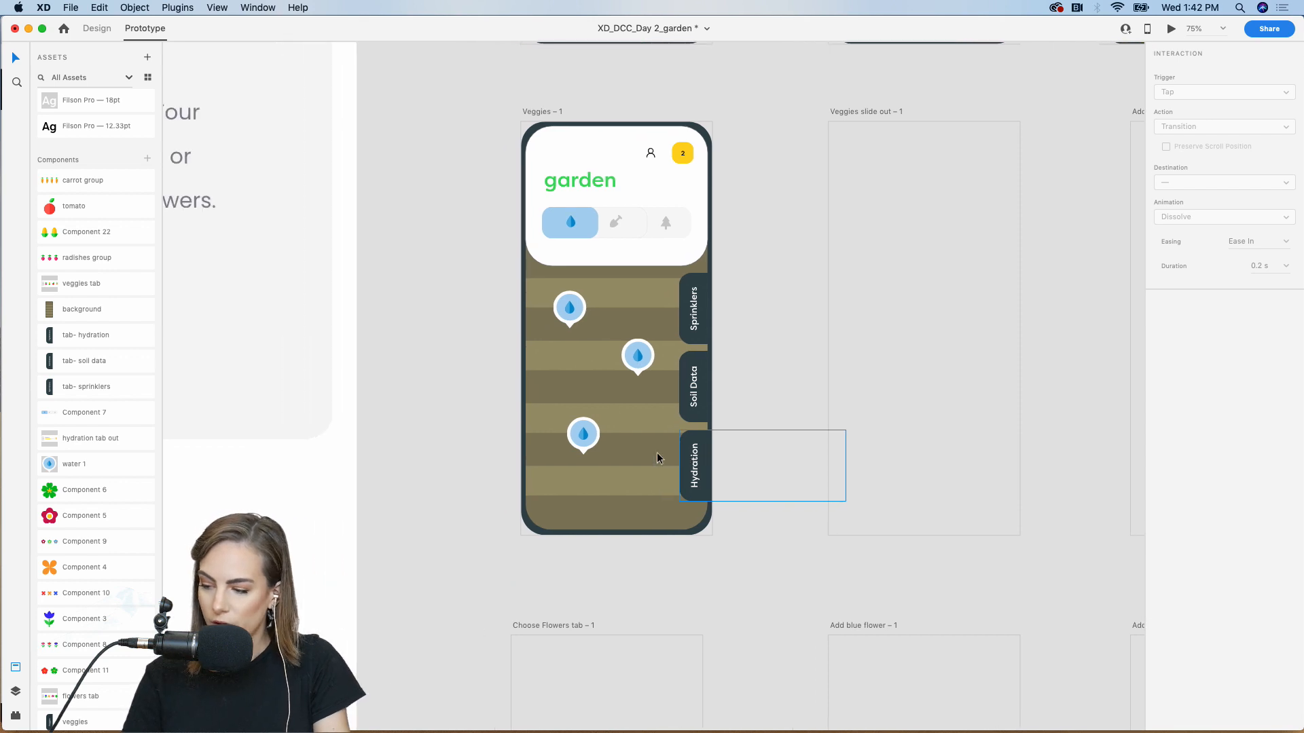
scroll(657, 452, up, 3)
click(559, 450)
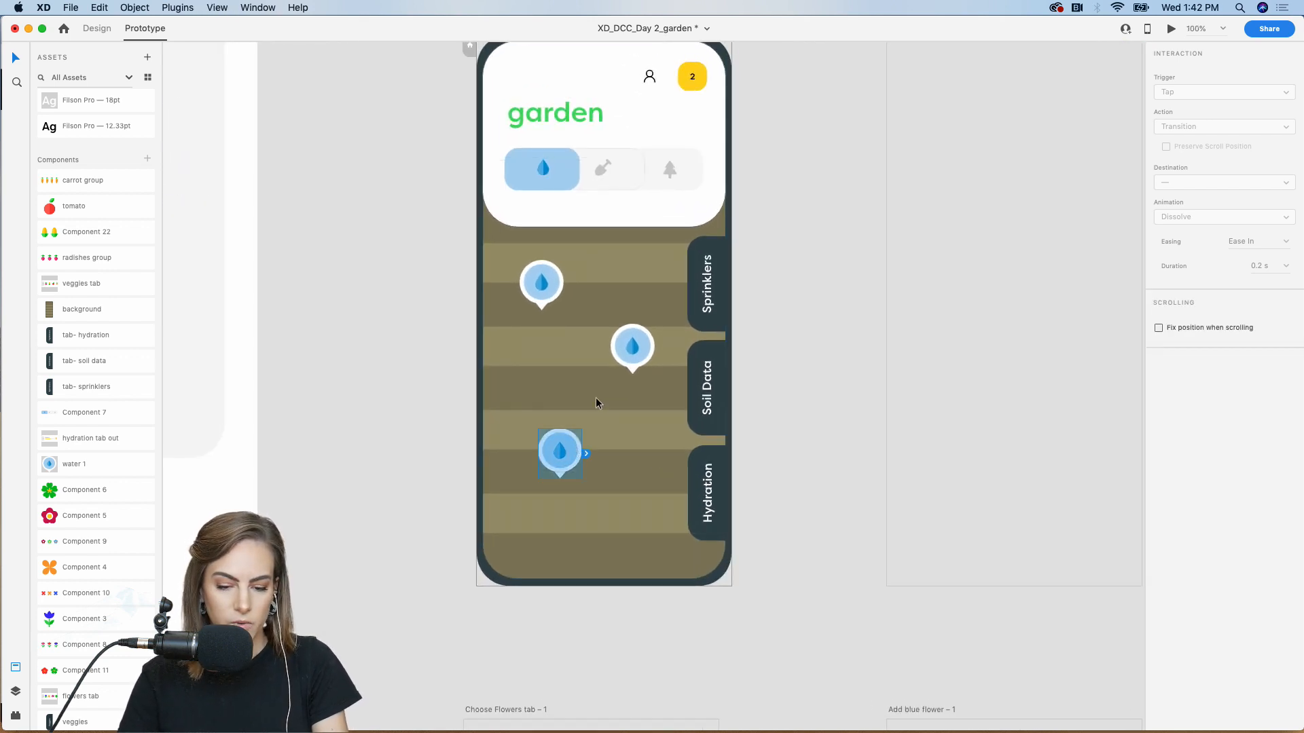
shift+click(631, 349)
shift+click(536, 280)
key(Delete)
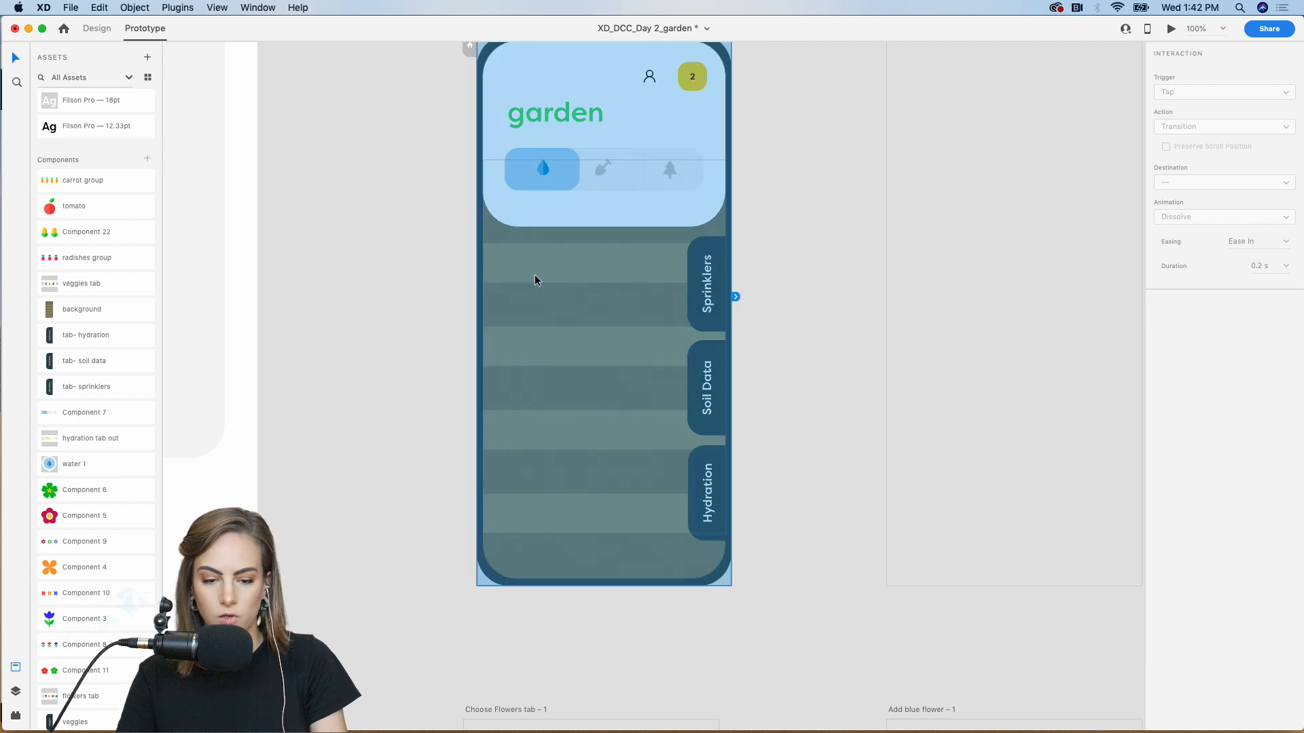
Place Veggies, Flowers and Trees tab components beside the Veggies – 1 artboard
click(97, 29)
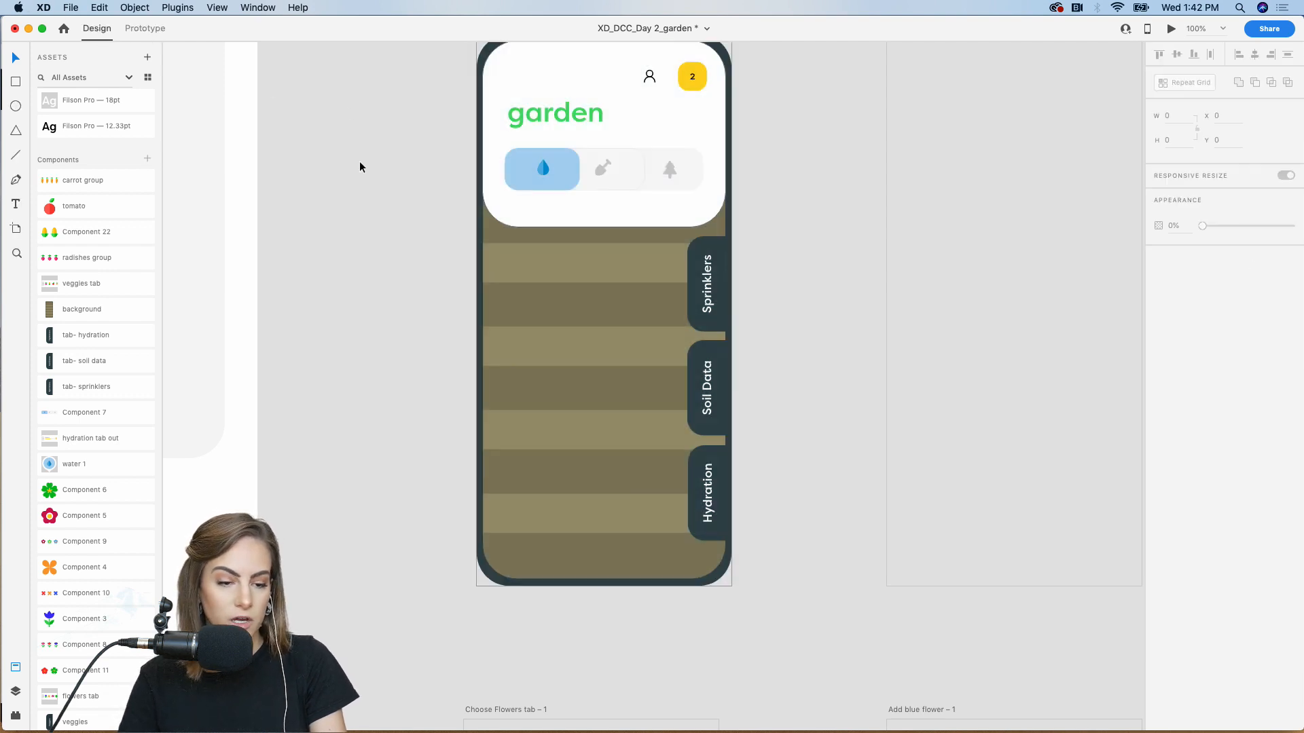
scroll(100, 542, down, 3)
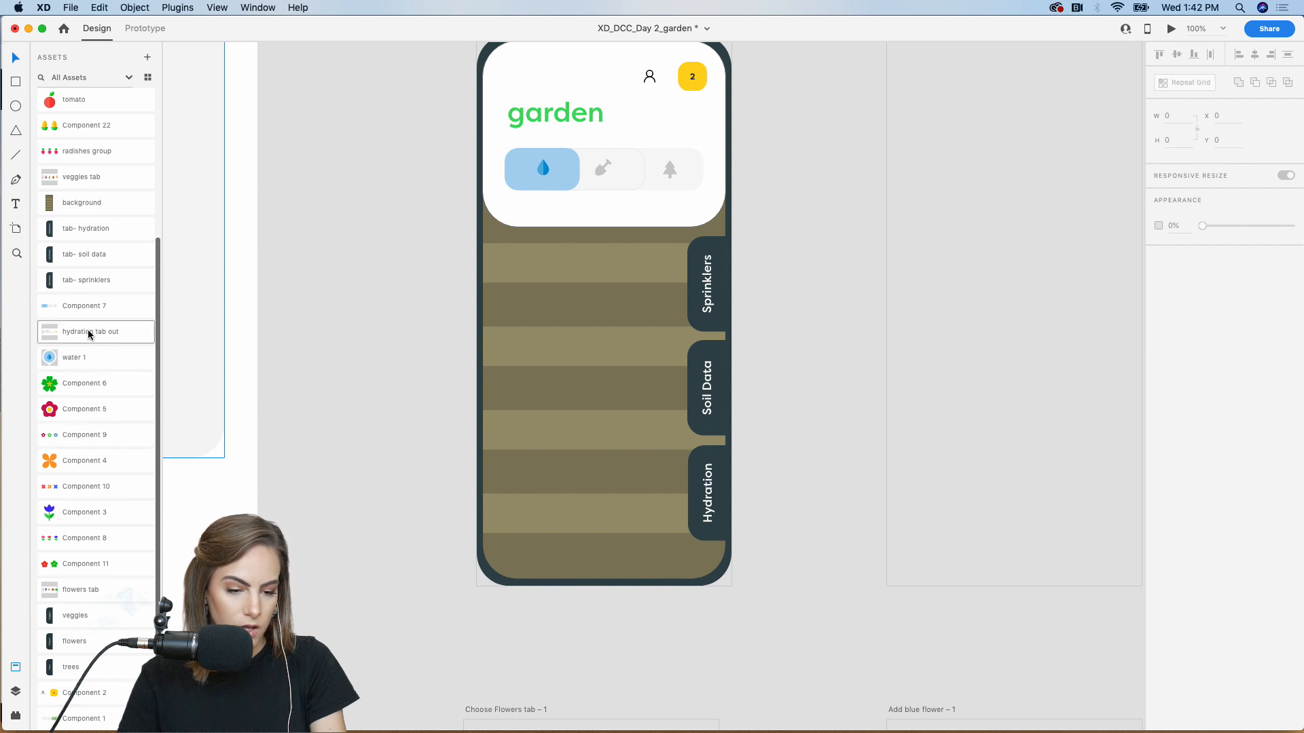
drag(90, 182, 337, 438)
key(Delete)
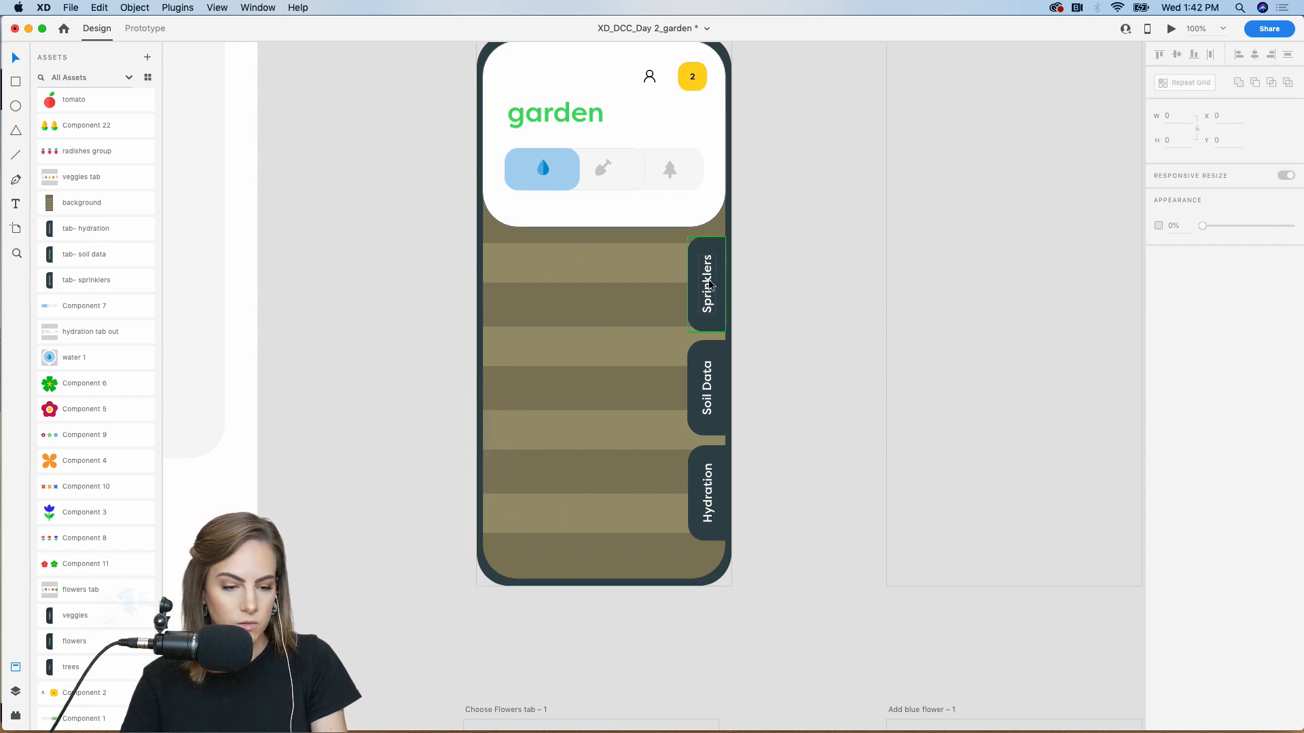
drag(67, 619, 404, 290)
drag(68, 641, 387, 416)
drag(85, 671, 408, 570)
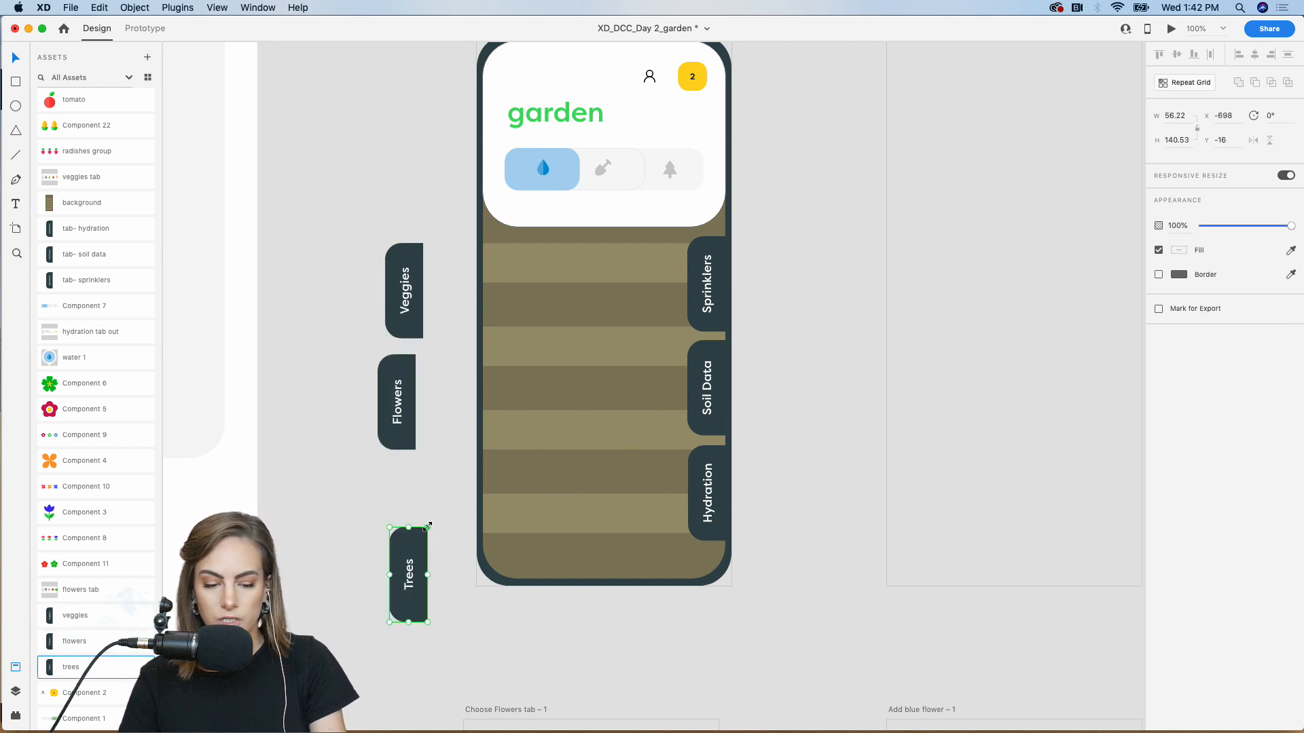
Snap Veggies, Flowers and Trees over the old Hydration, Soil Data and Sprinklers tabs
drag(406, 273, 713, 493)
click(707, 492)
shift+click(708, 387)
shift+click(710, 282)
drag(411, 393, 716, 376)
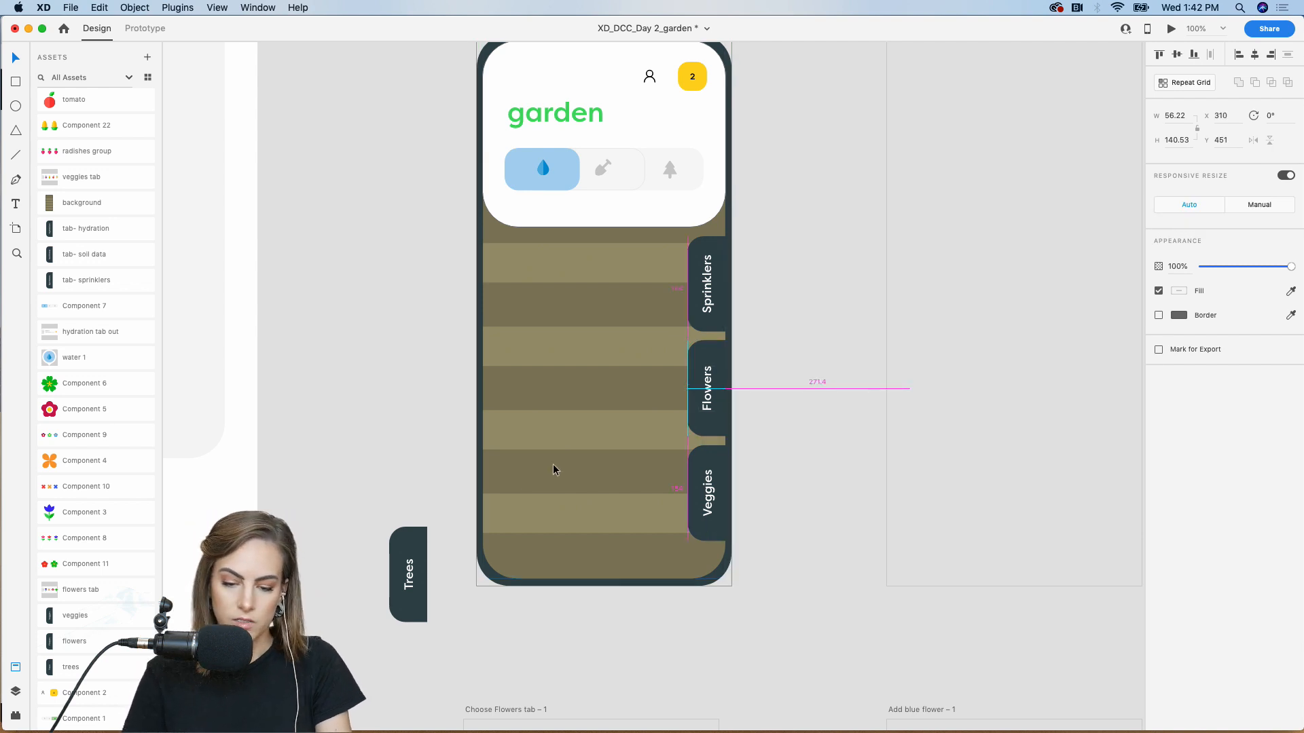
click(423, 575)
drag(410, 565, 707, 269)
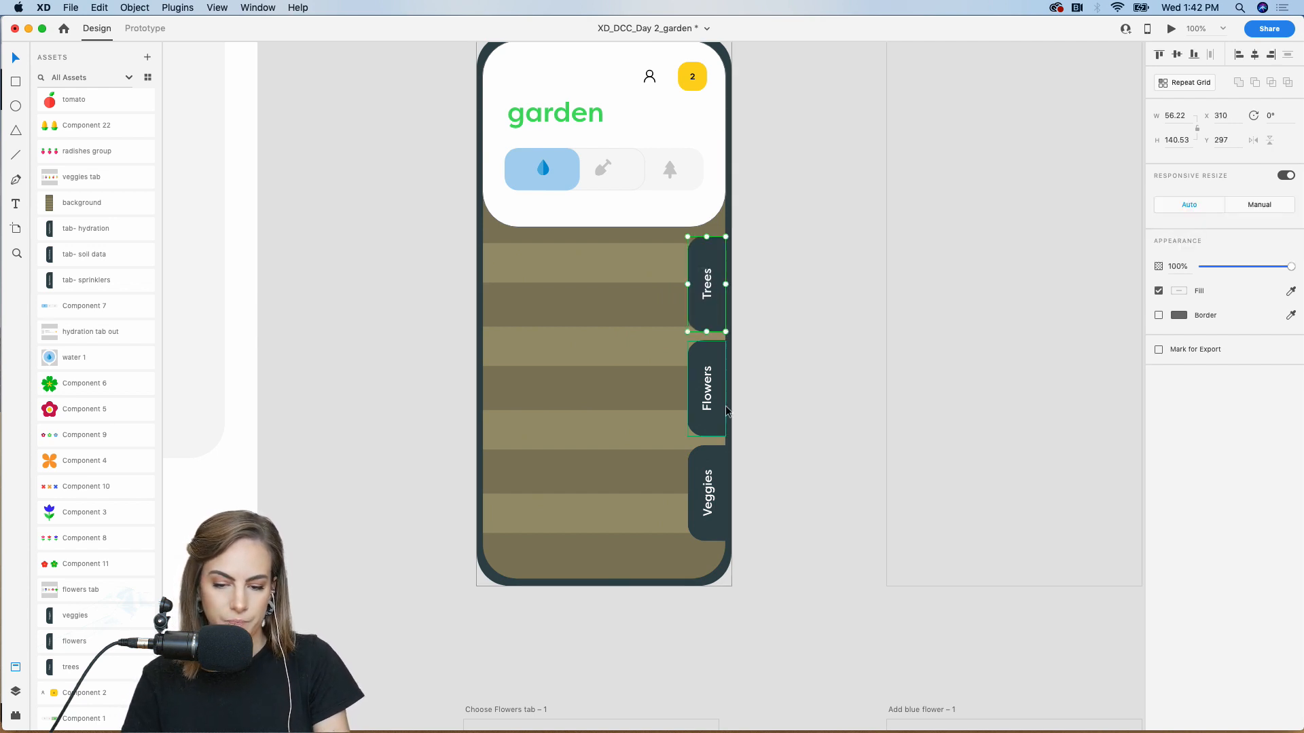
Delete the old side-tab group Group 345 via the Layers panel
click(16, 692)
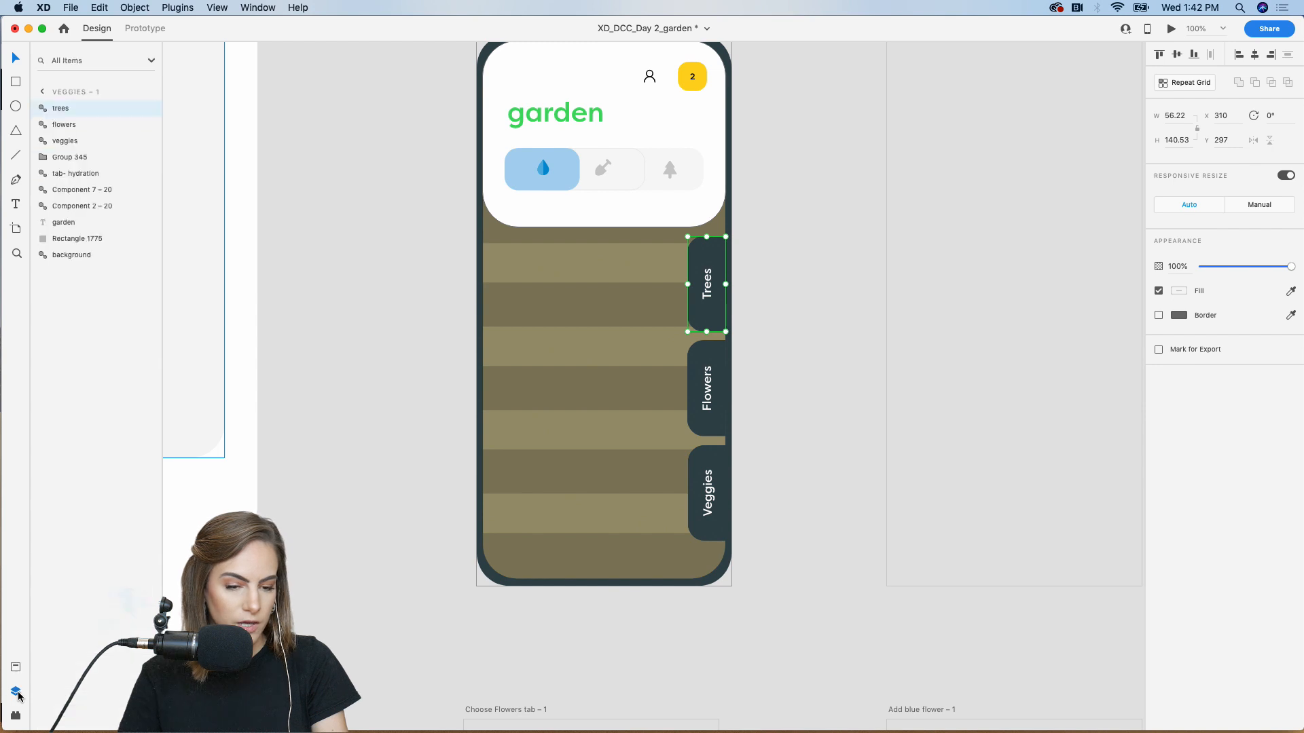
click(84, 160)
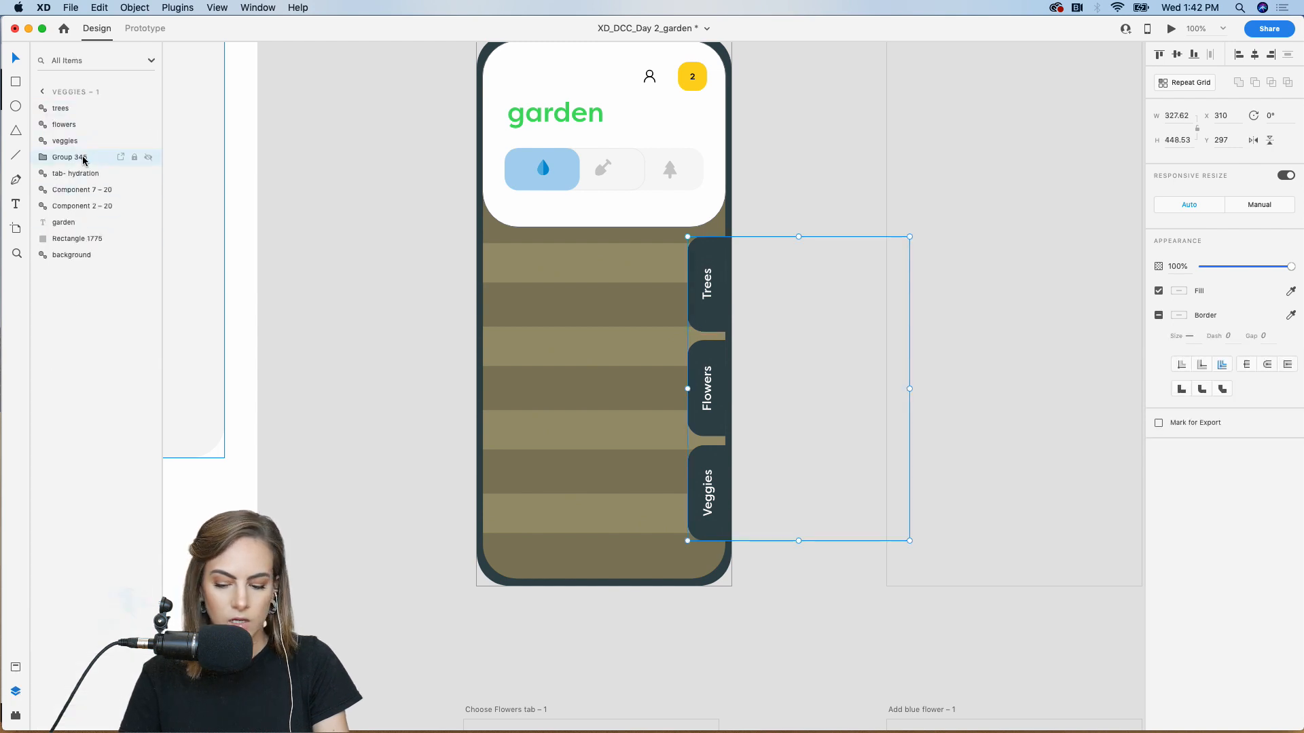
key(Delete)
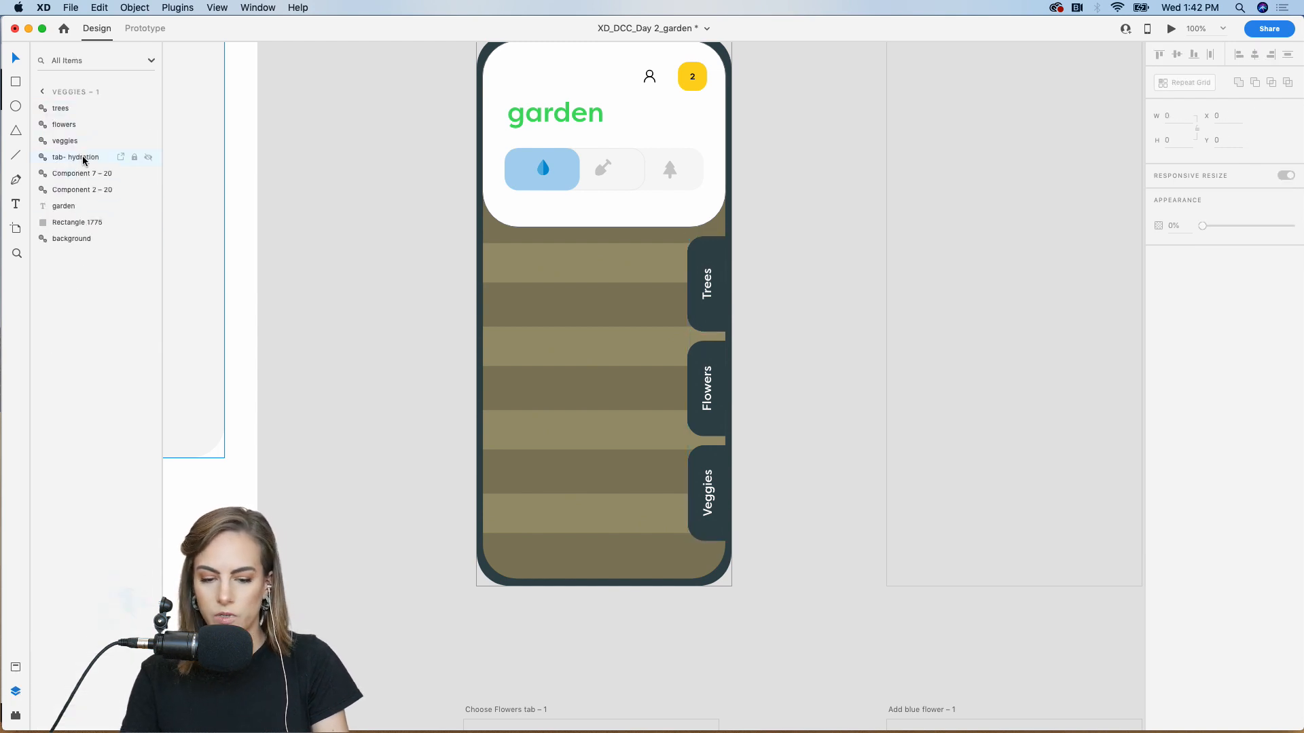
Place the veggies tray with radish, corn, tomato and carrot over the lower garden stripes
click(15, 669)
drag(74, 177, 709, 523)
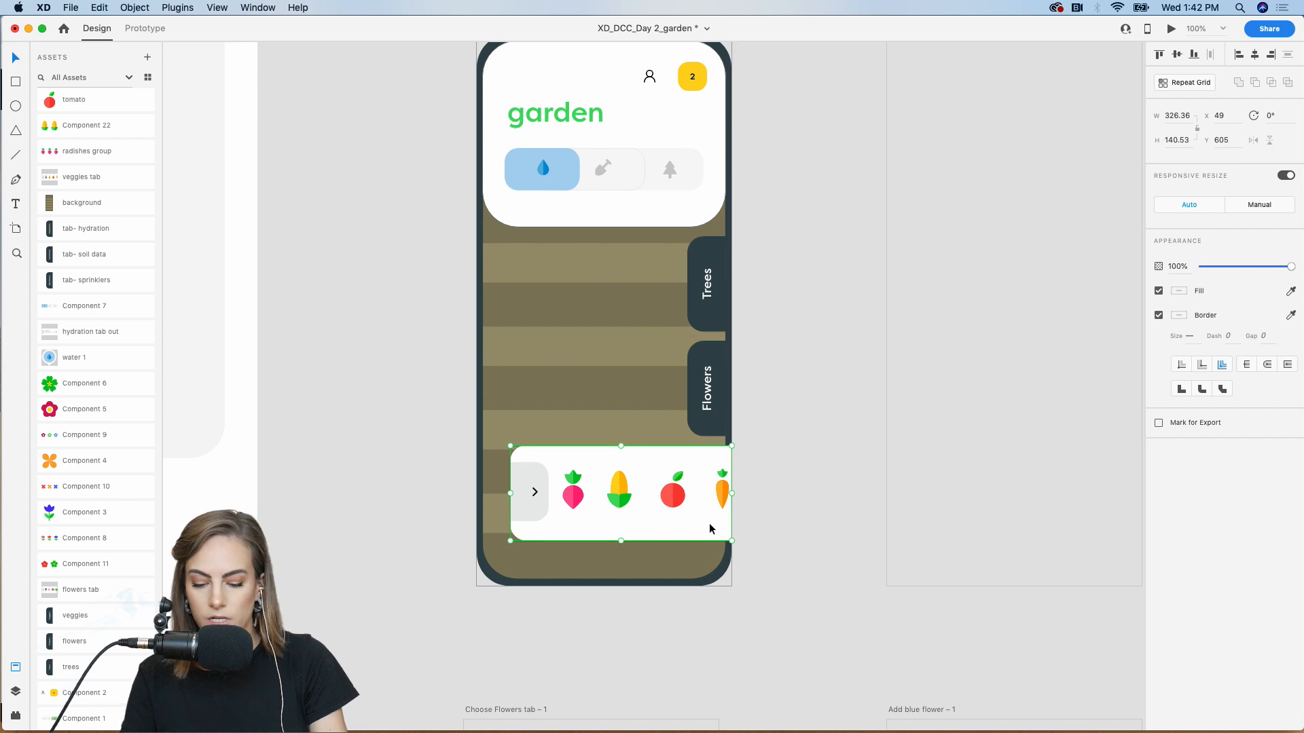
key(super+minus)
scroll(709, 523, right, 9)
scroll(709, 523, up, 2)
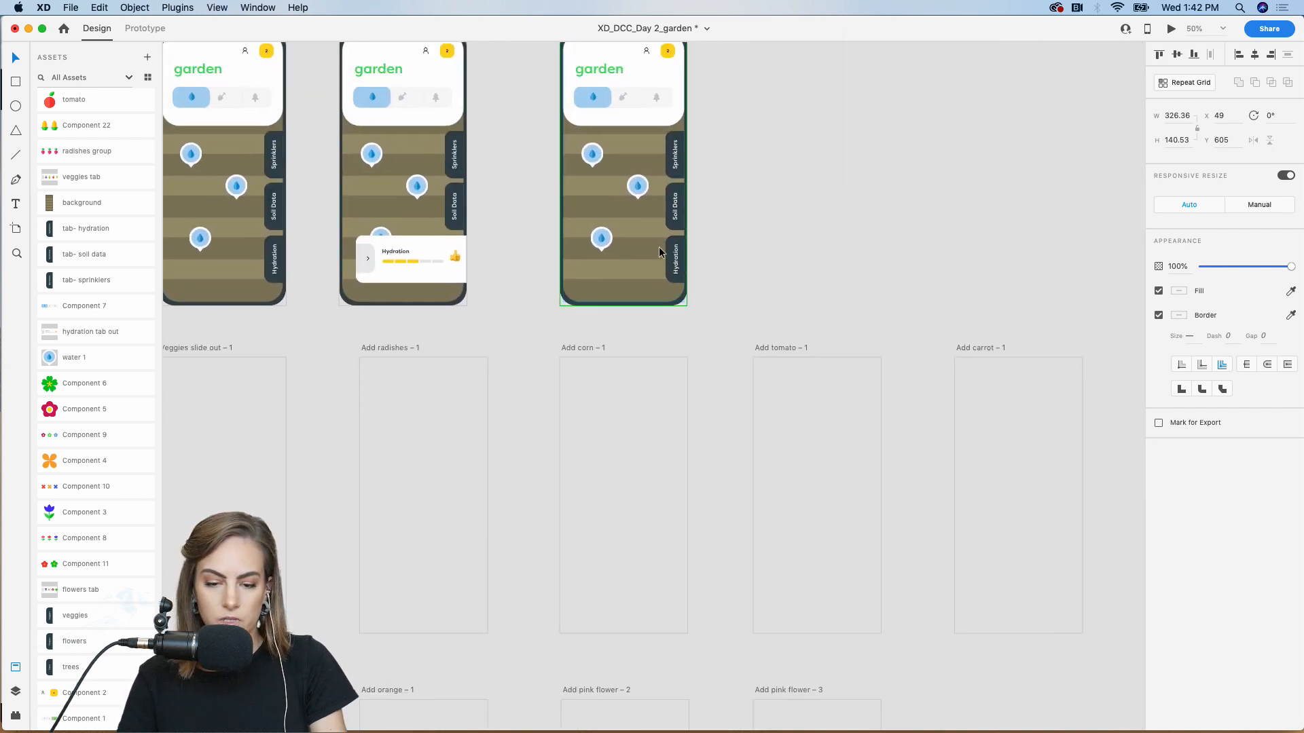
scroll(658, 252, left, 10)
scroll(659, 251, down, 2)
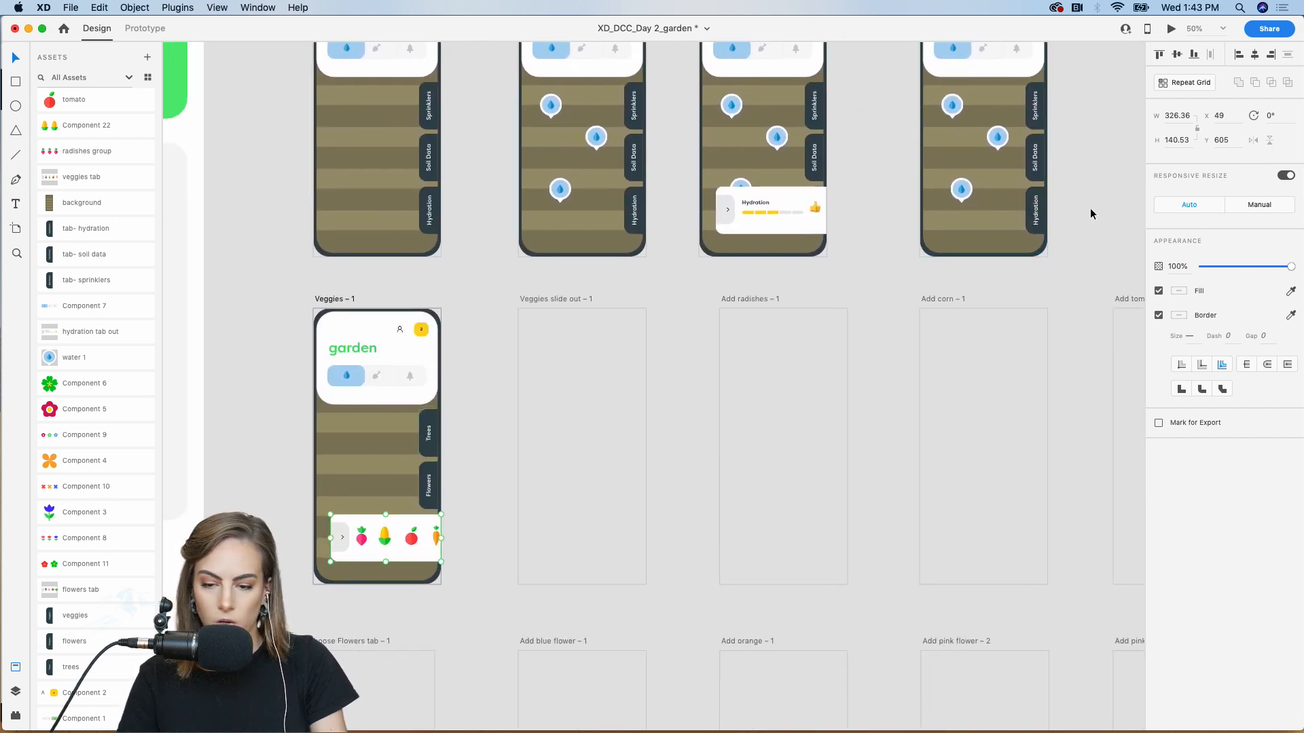
click(1044, 197)
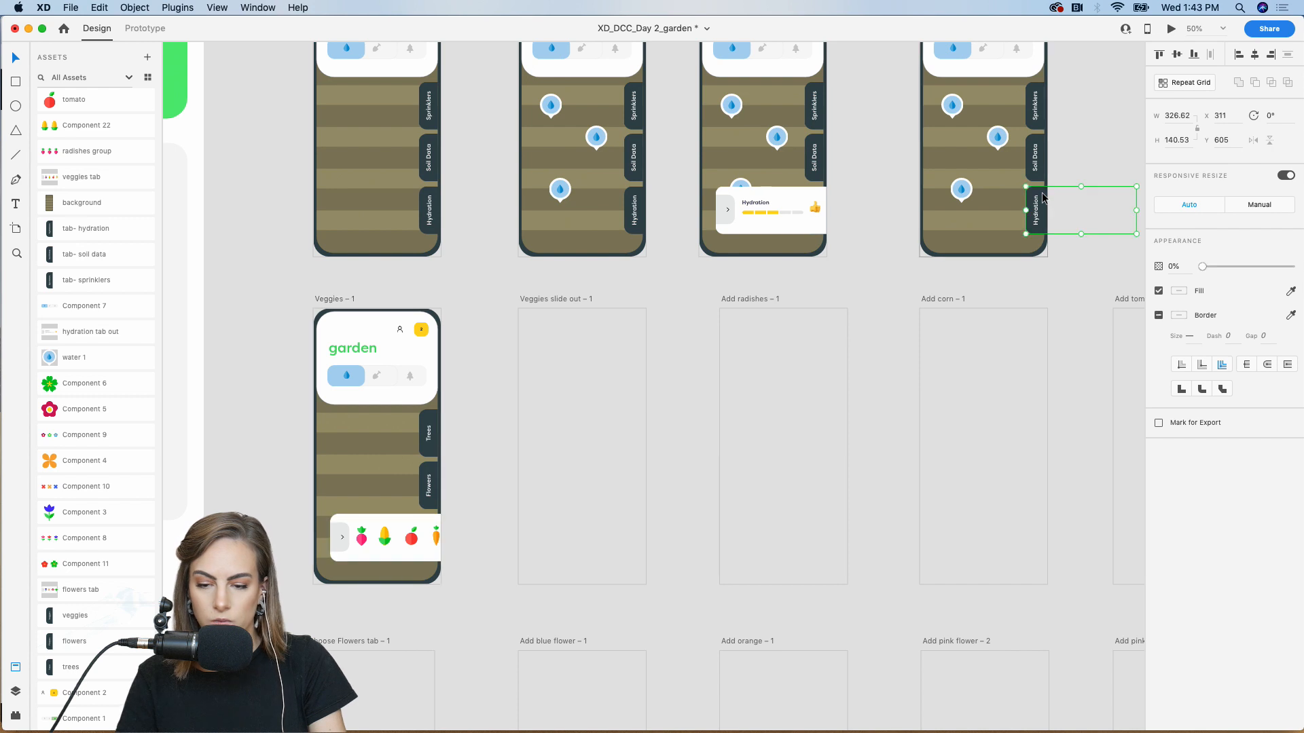
Wire Tab in's hidden tray to Veggies – 1 with Tap, Auto-Animate, Ease Out, 0.4 s
click(136, 29)
drag(1141, 212, 415, 417)
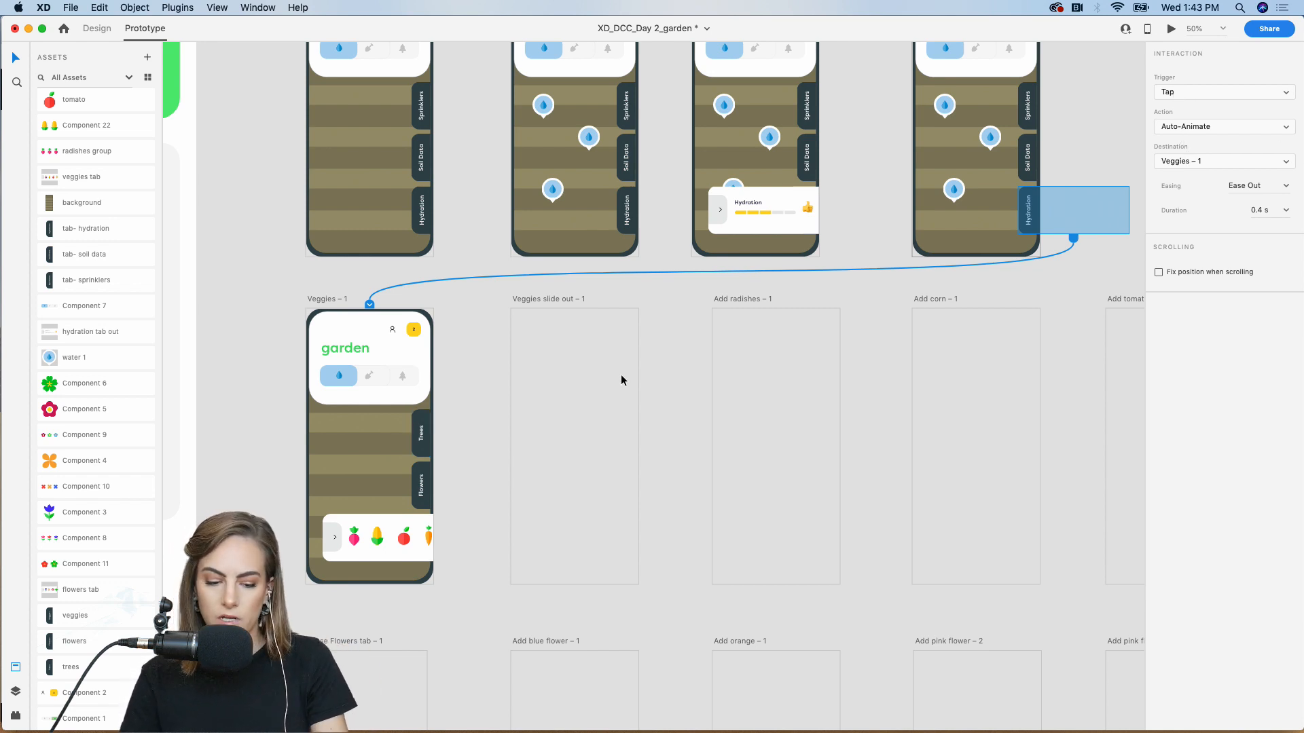
click(378, 559)
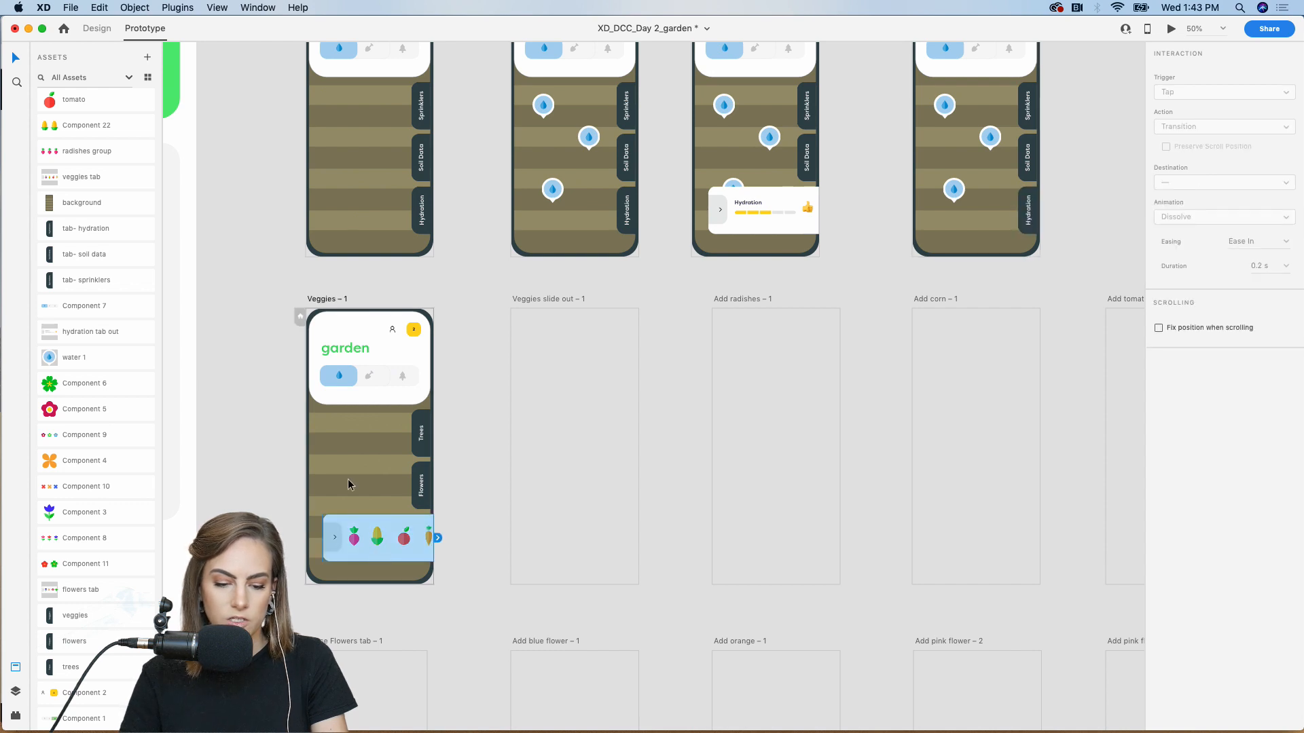
click(94, 31)
scroll(627, 221, up, 3)
scroll(626, 221, right, 5)
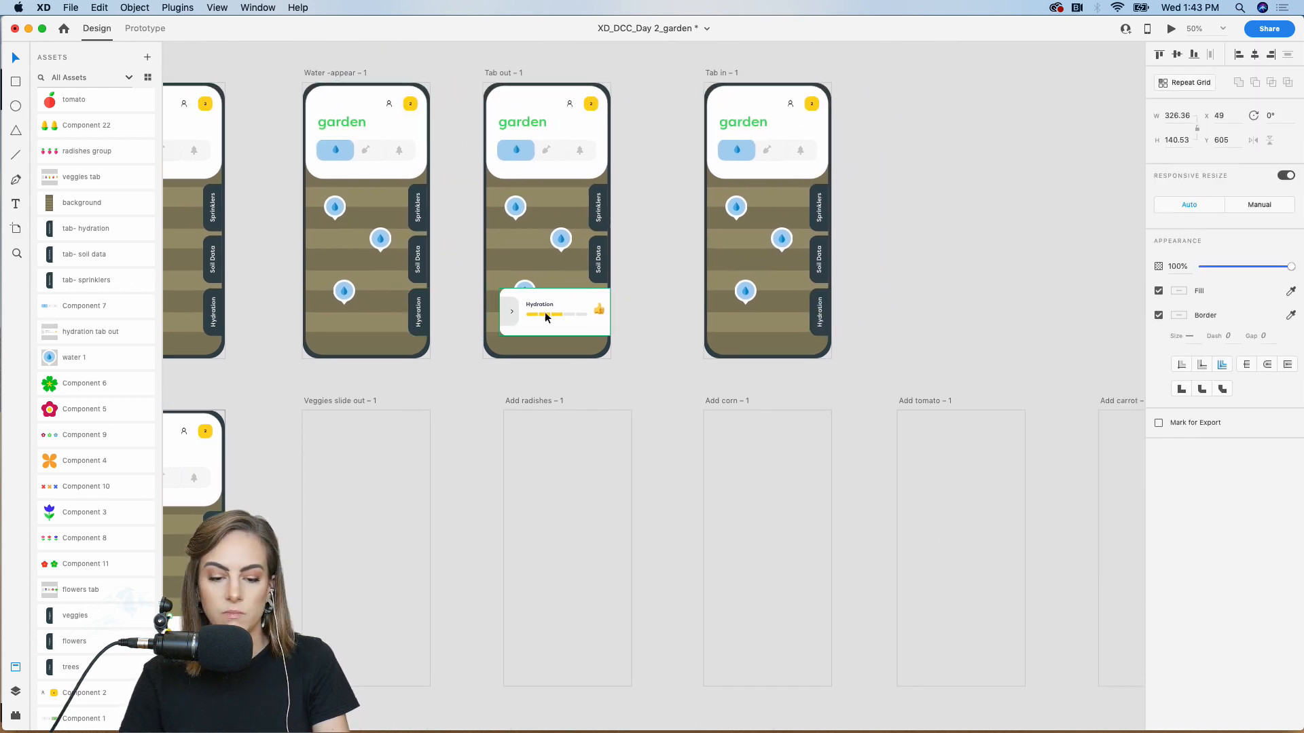
Paste the veggies tray onto the Tab in screen's right edge and make it fully transparent
scroll(581, 315, right, 5)
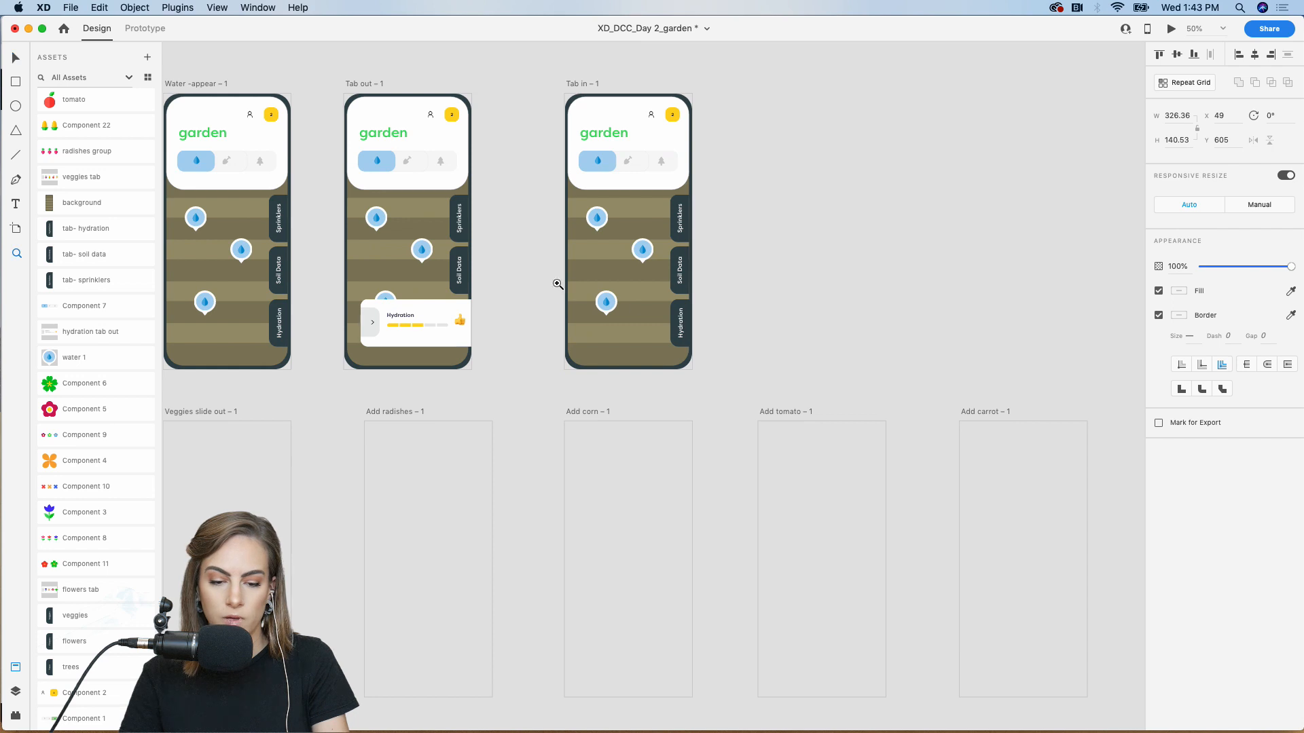
drag(530, 281, 841, 387)
key(super+v)
drag(533, 409, 652, 372)
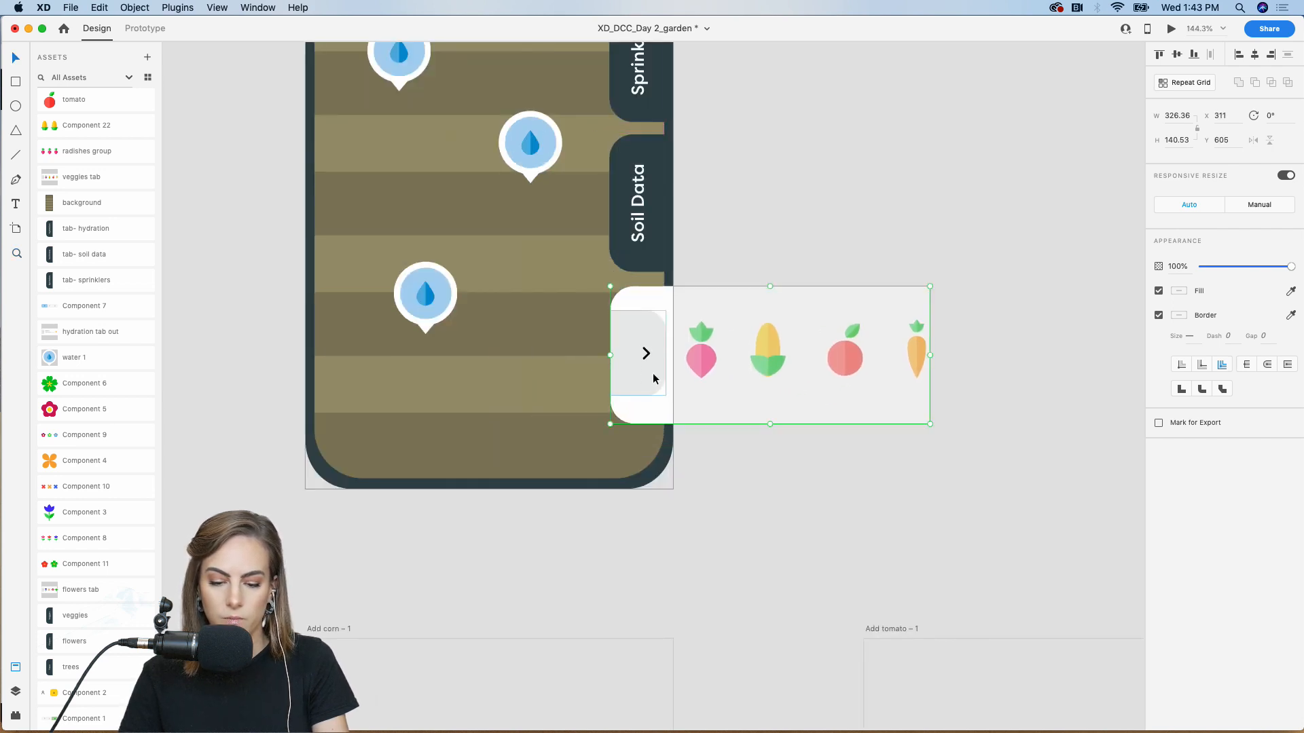
scroll(653, 373, down, 5)
drag(1245, 269, 1201, 268)
click(992, 227)
Place the Component 1 tab bar from Assets onto the canvas
scroll(687, 179, left, 5)
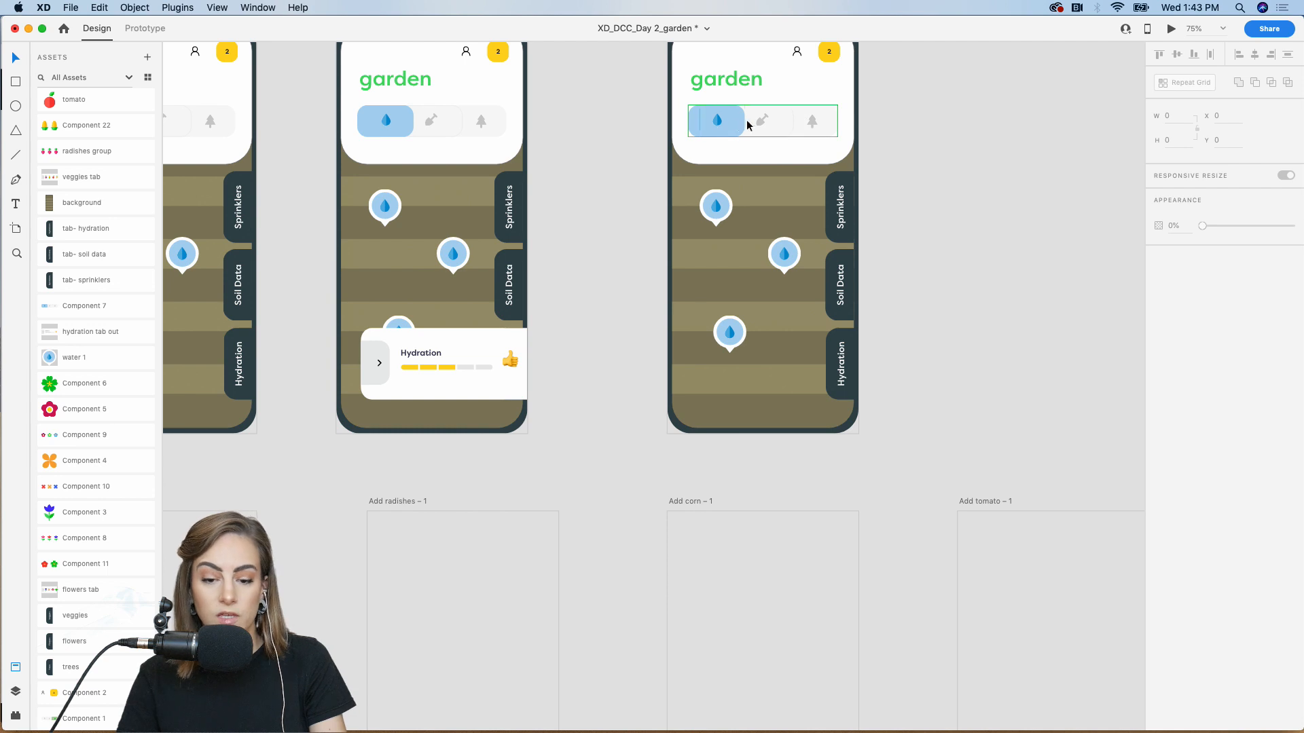
scroll(834, 125, down, 10)
scroll(834, 125, left, 10)
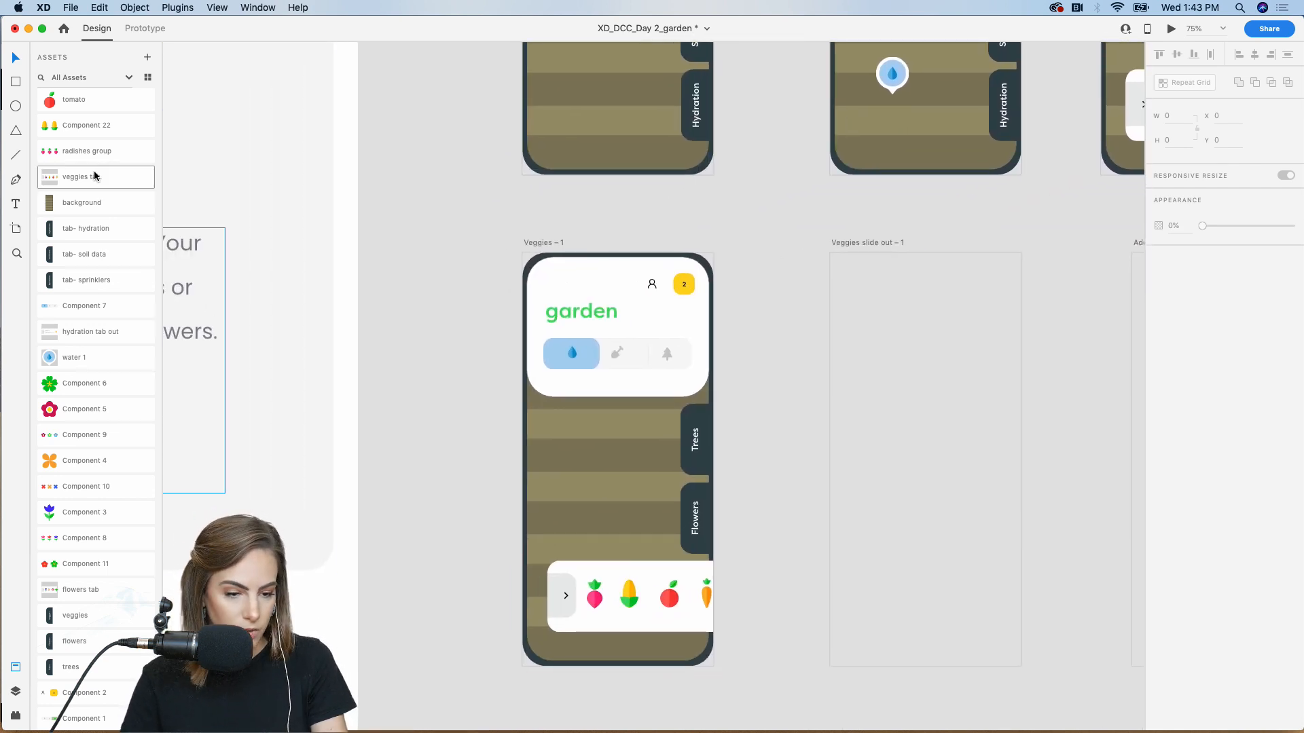
scroll(104, 545, down, 1)
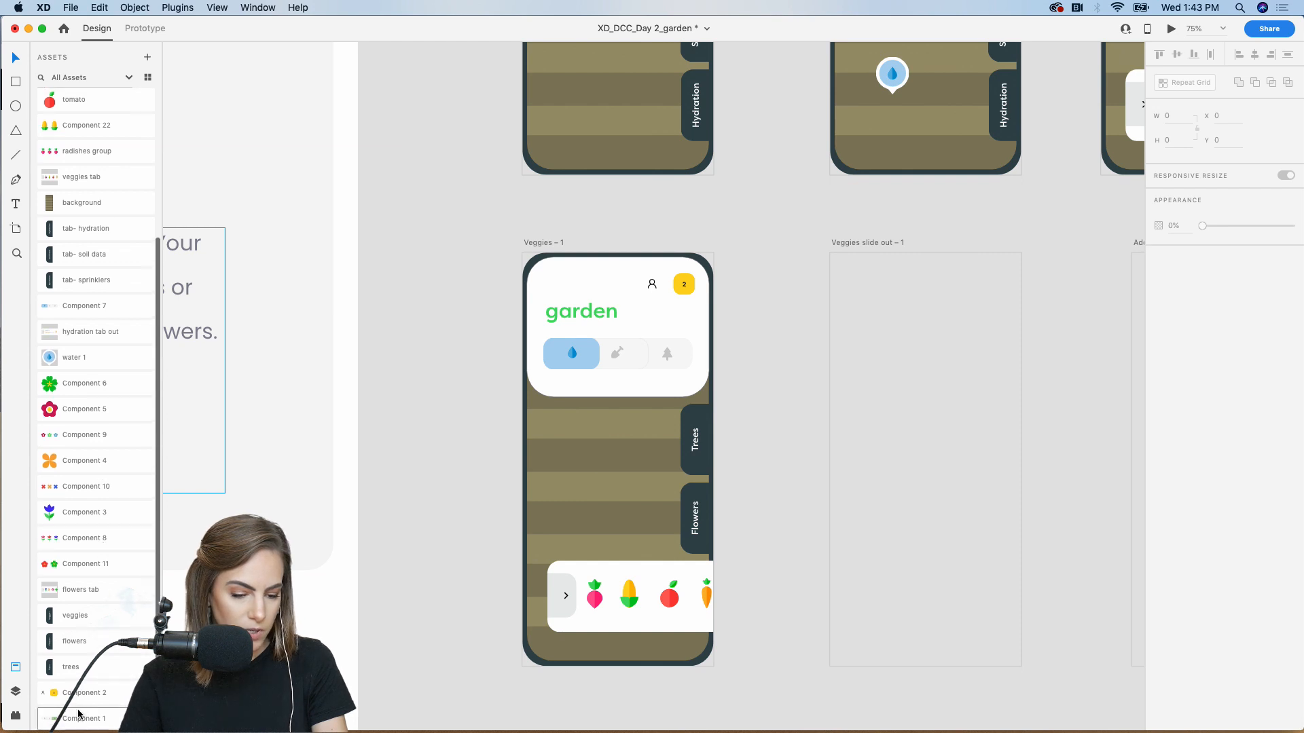
drag(129, 659, 442, 328)
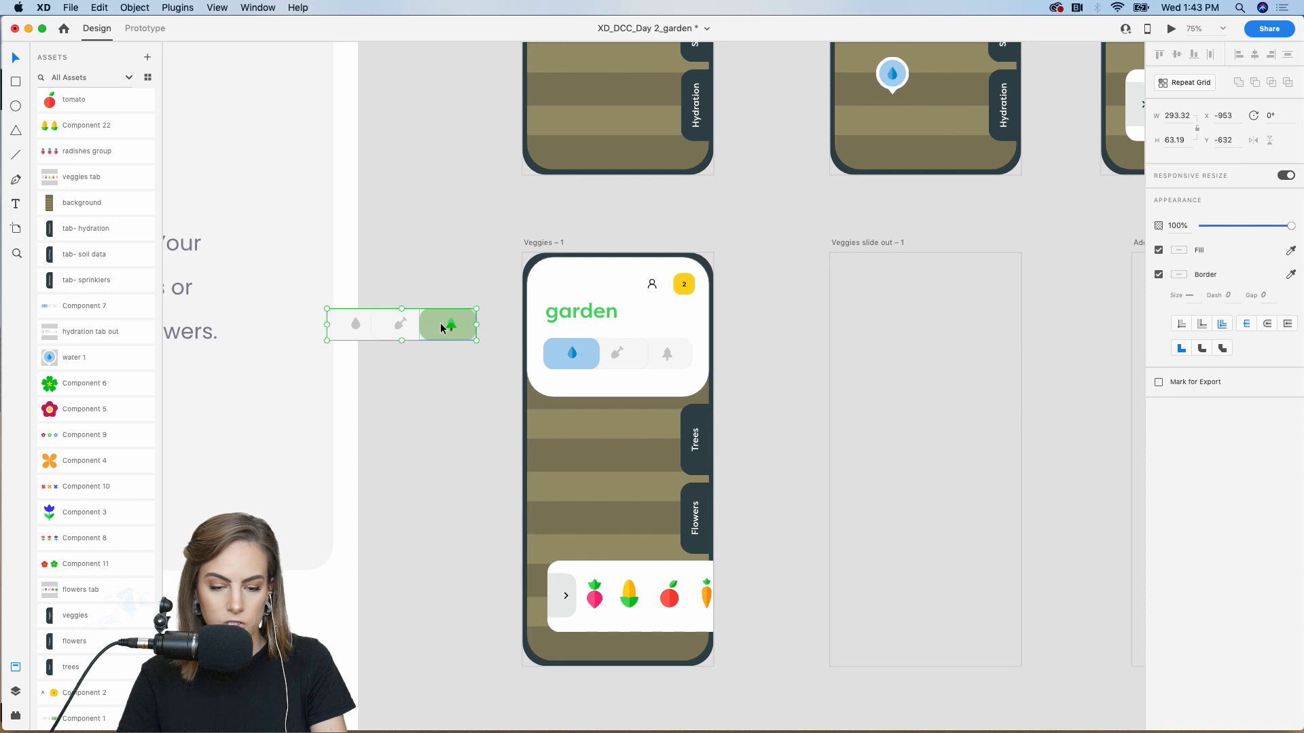
key(super+2)
scroll(373, 261, left, 5)
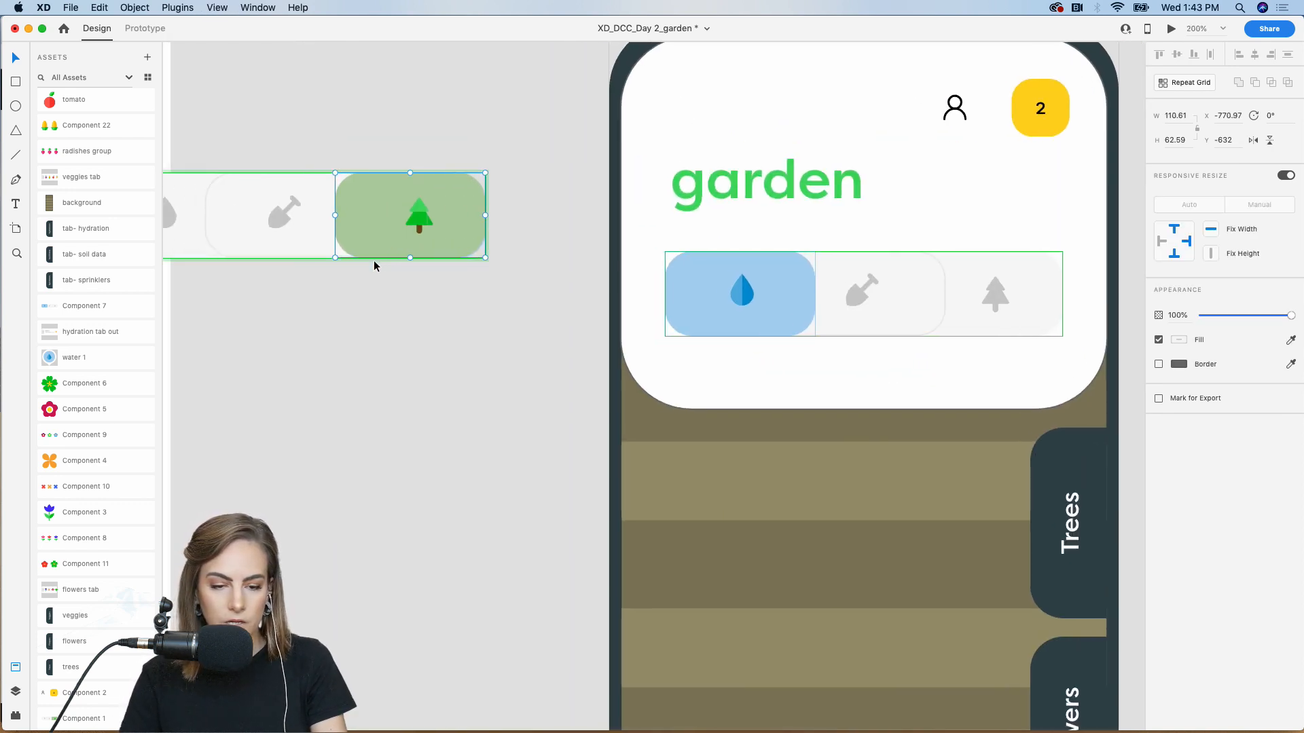
key(Escape)
key(Escape)
Duplicate the green tree tab from inside the placed tab bar
double_click(446, 225)
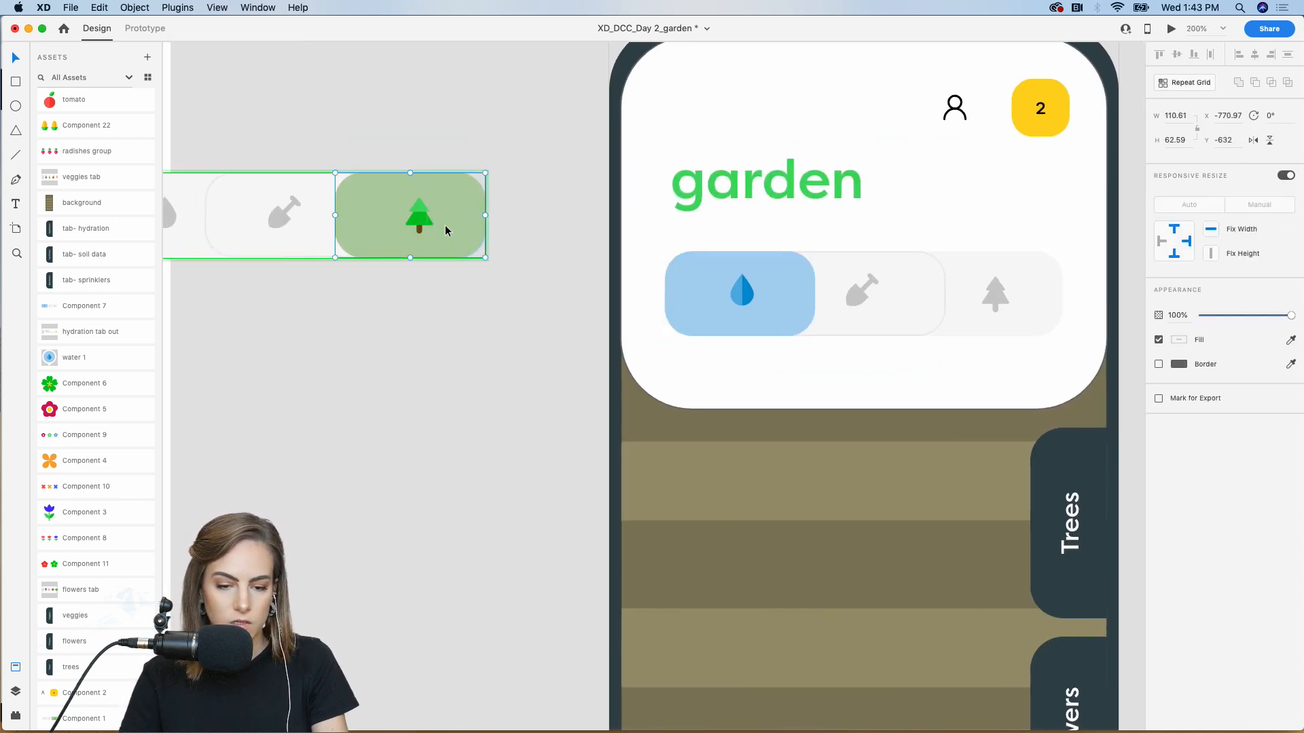
click(445, 382)
scroll(445, 385, down, 4)
key(super+v)
drag(475, 122, 509, 292)
scroll(515, 384, left, 5)
scroll(515, 384, up, 2)
Move the blue water tab to the last slot and stretch the grey tab across the left slot
click(594, 244)
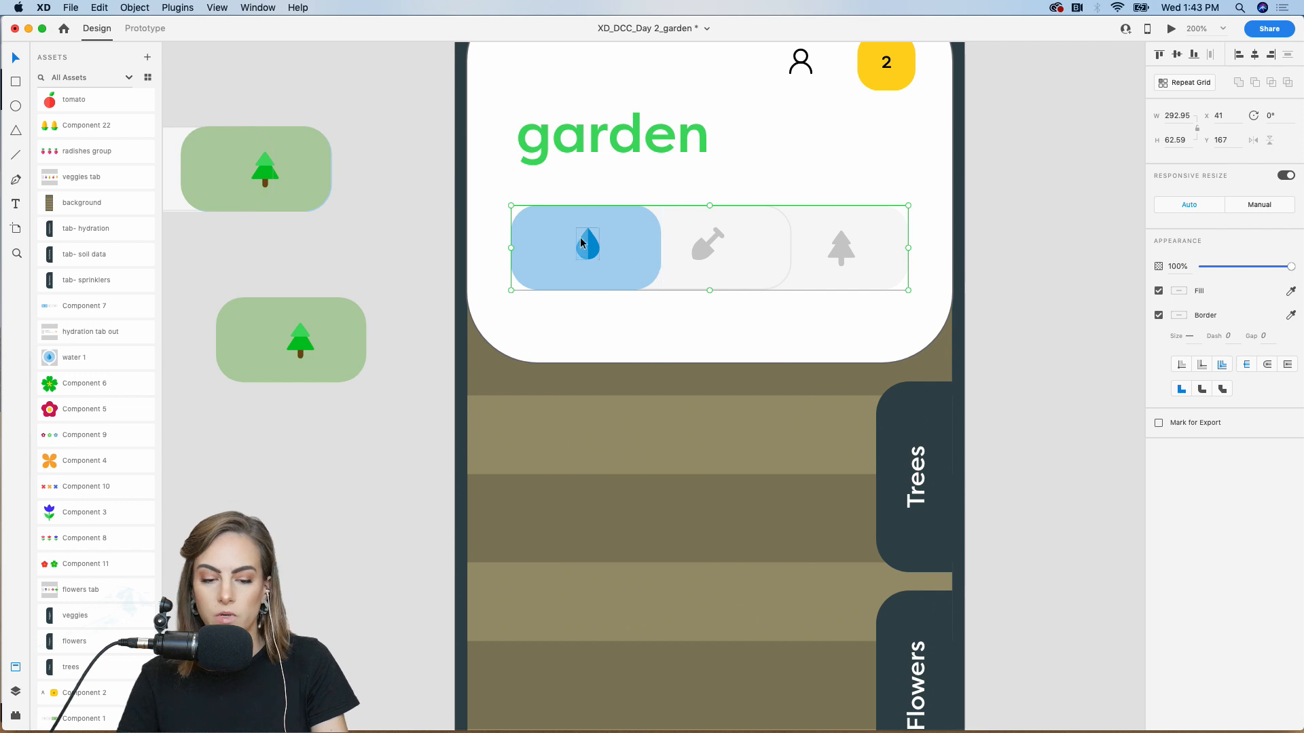
double_click(588, 247)
drag(588, 246, 866, 246)
click(541, 247)
drag(513, 249, 629, 248)
click(569, 244)
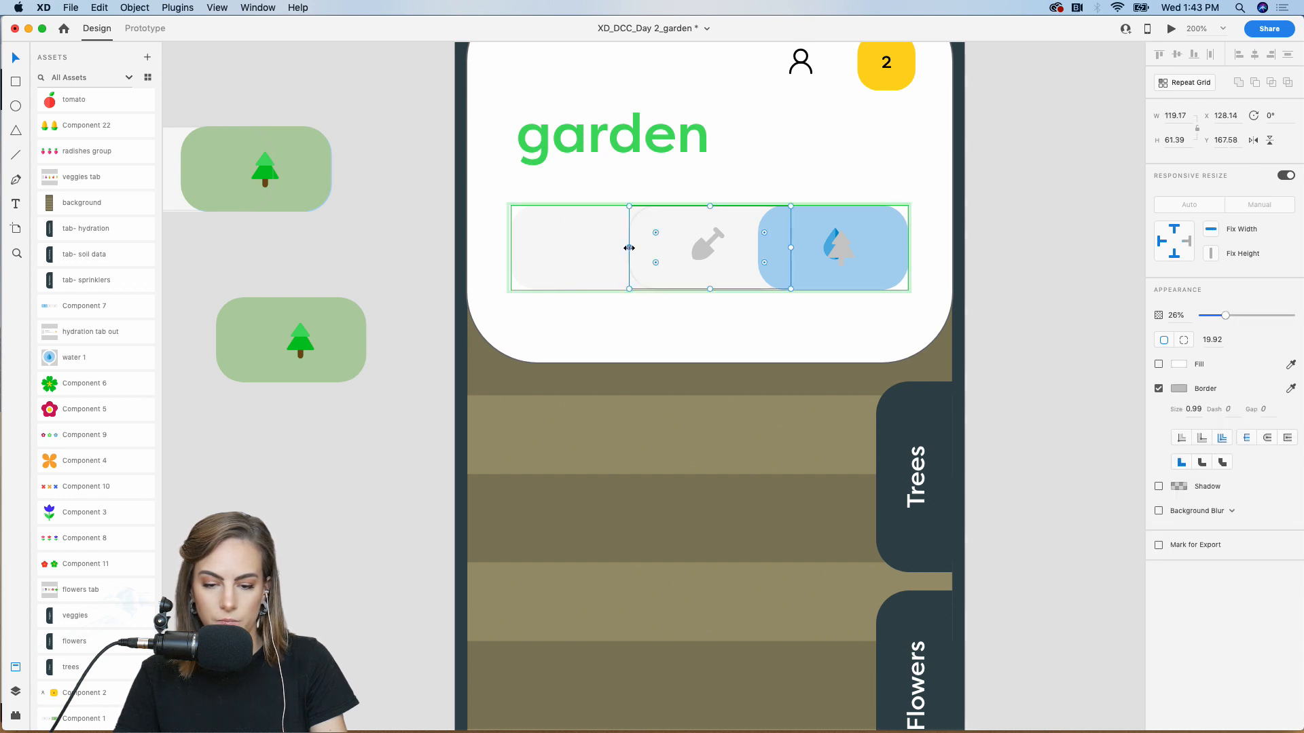
double_click(824, 250)
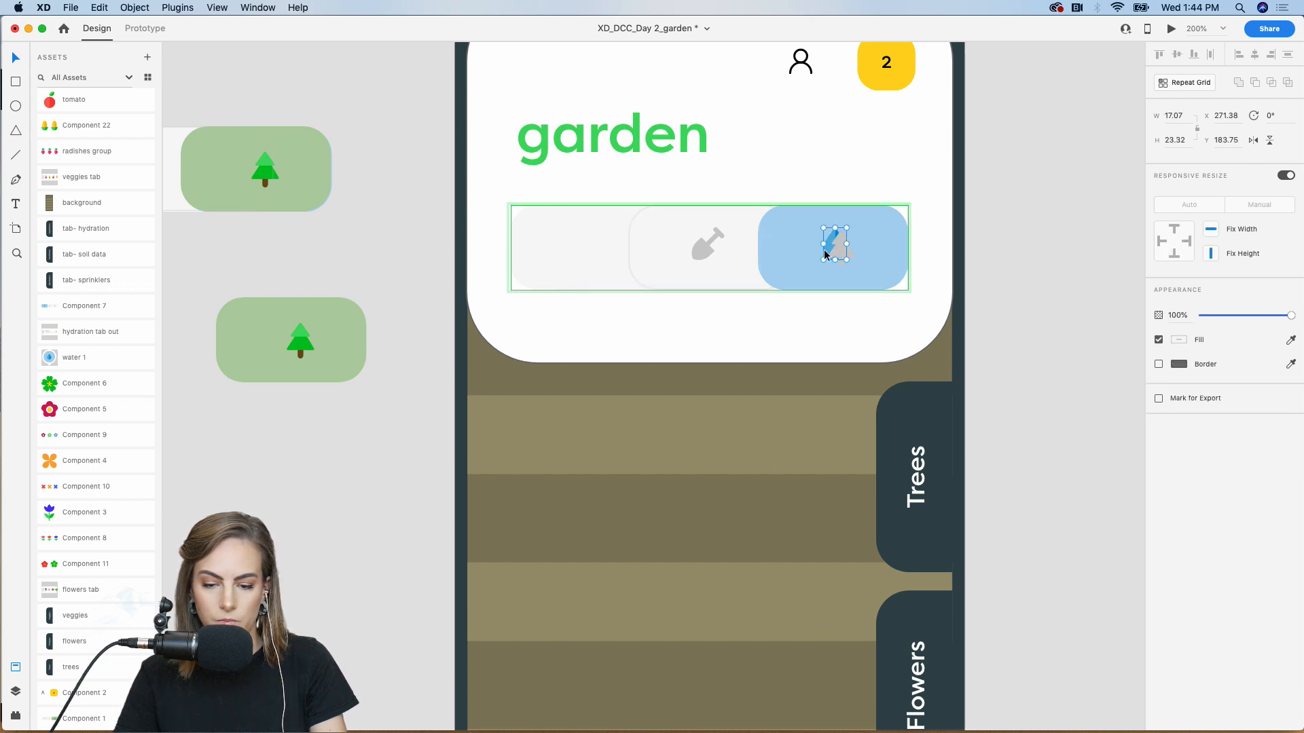
Copy the green tree tab into the Veggies screen, covering the blue water tab
click(306, 349)
key(super+c)
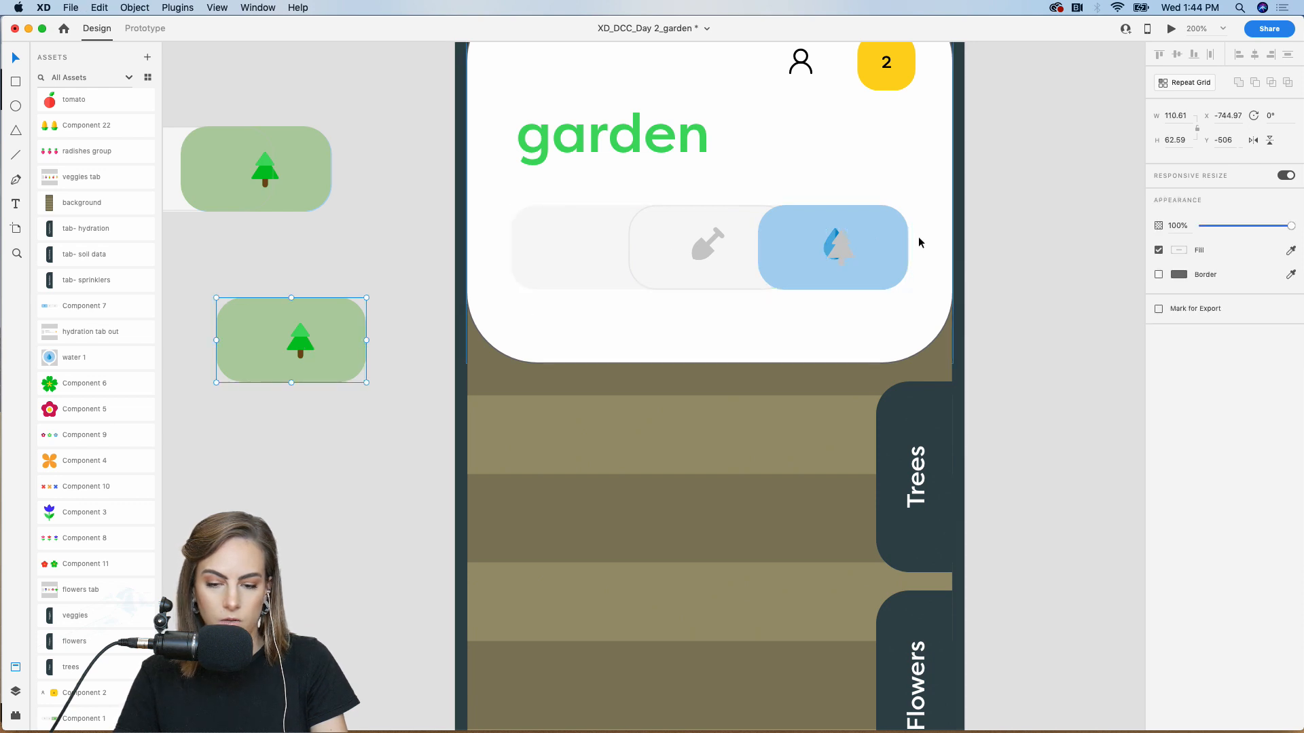
click(882, 253)
key(super+v)
drag(740, 386, 860, 252)
Paste the grey water drop icon into the tab bar's left slot
scroll(859, 251, left, 10)
click(537, 178)
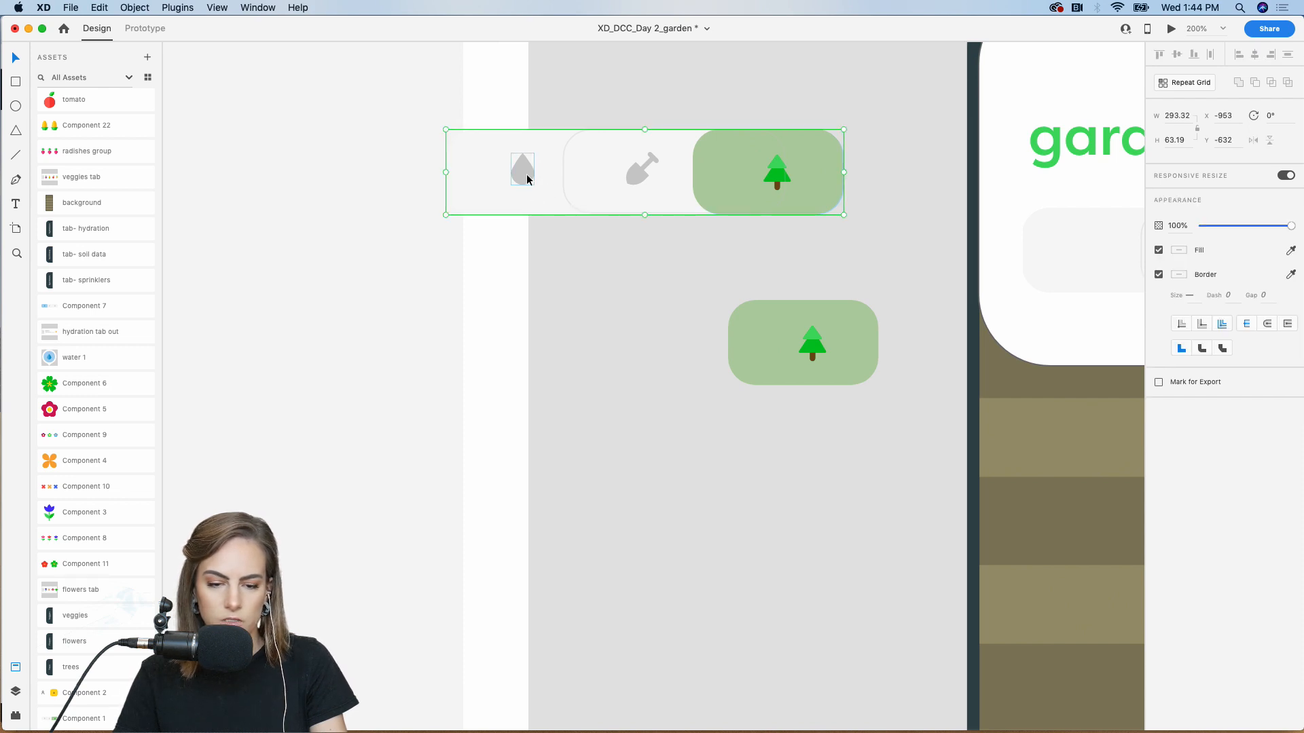
scroll(559, 218, right, 6)
click(739, 272)
scroll(642, 263, right, 4)
key(super+v)
drag(655, 386, 529, 275)
click(325, 275)
Delete the two spare tree tabs left off the screen
click(269, 345)
shift+click(213, 186)
key(Delete)
key(super+minus)
key(super+minus)
Replace Tab in's old wire with a Tap, Auto-Animate link to Veggies – 1
scroll(211, 183, right, 5)
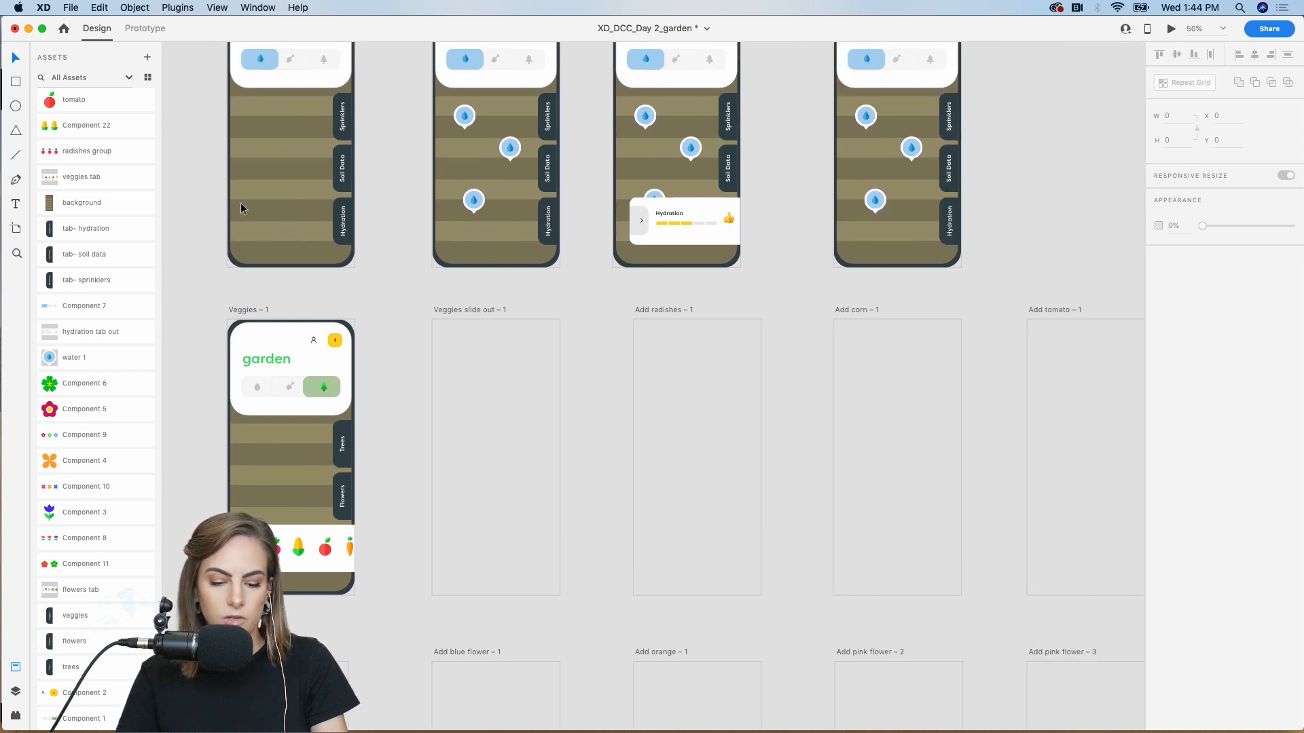
scroll(652, 272, up, 3)
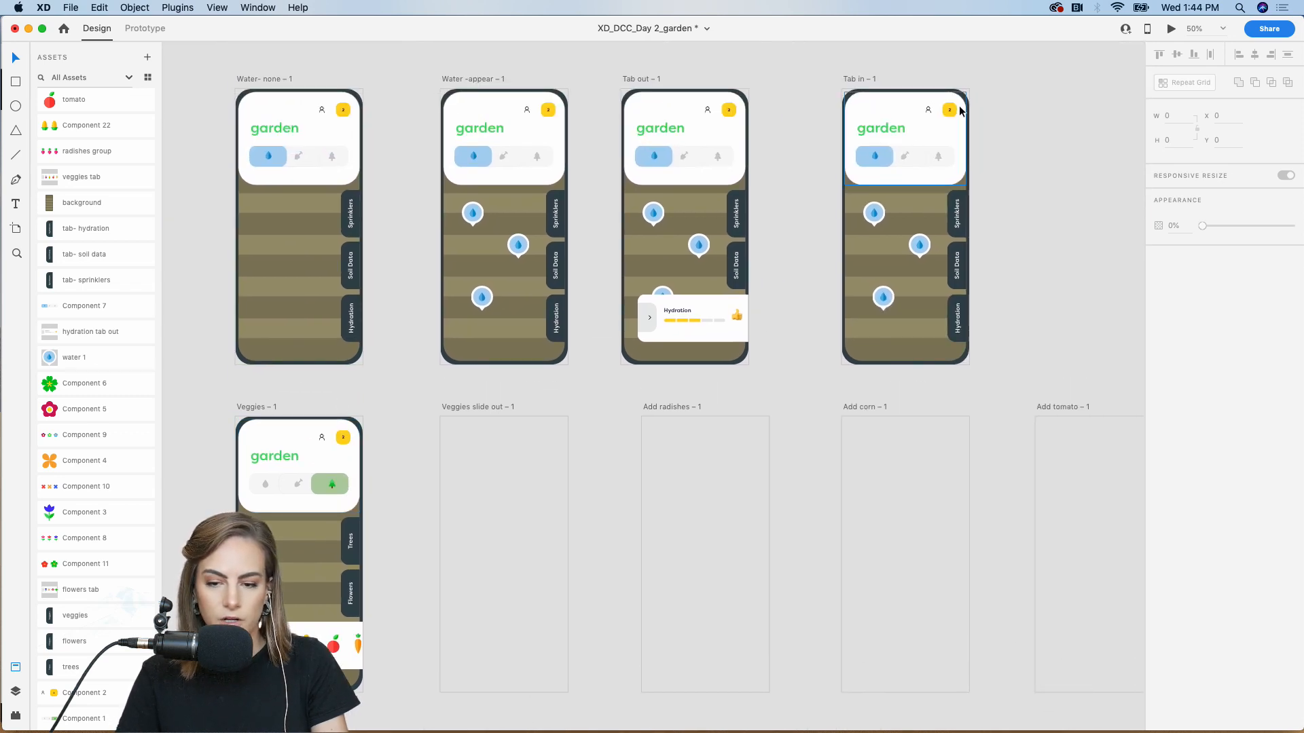
click(855, 79)
click(145, 28)
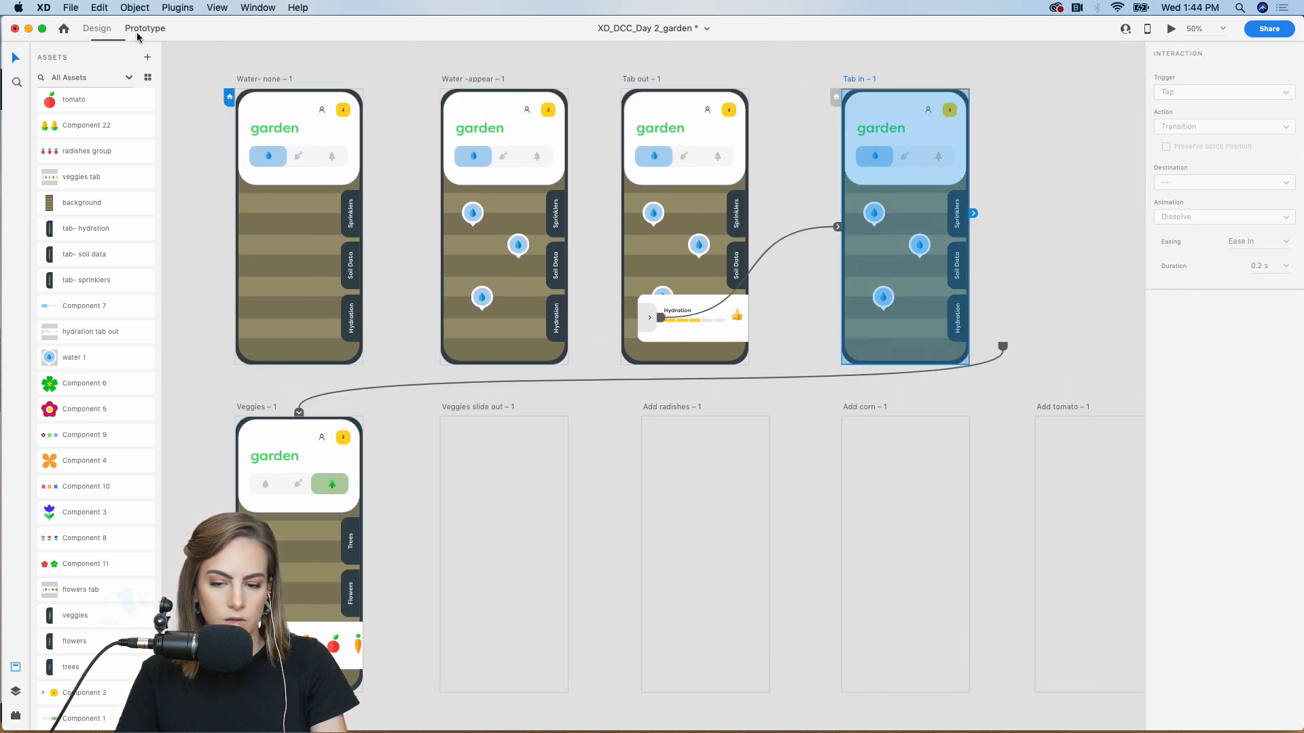
drag(306, 411, 1051, 167)
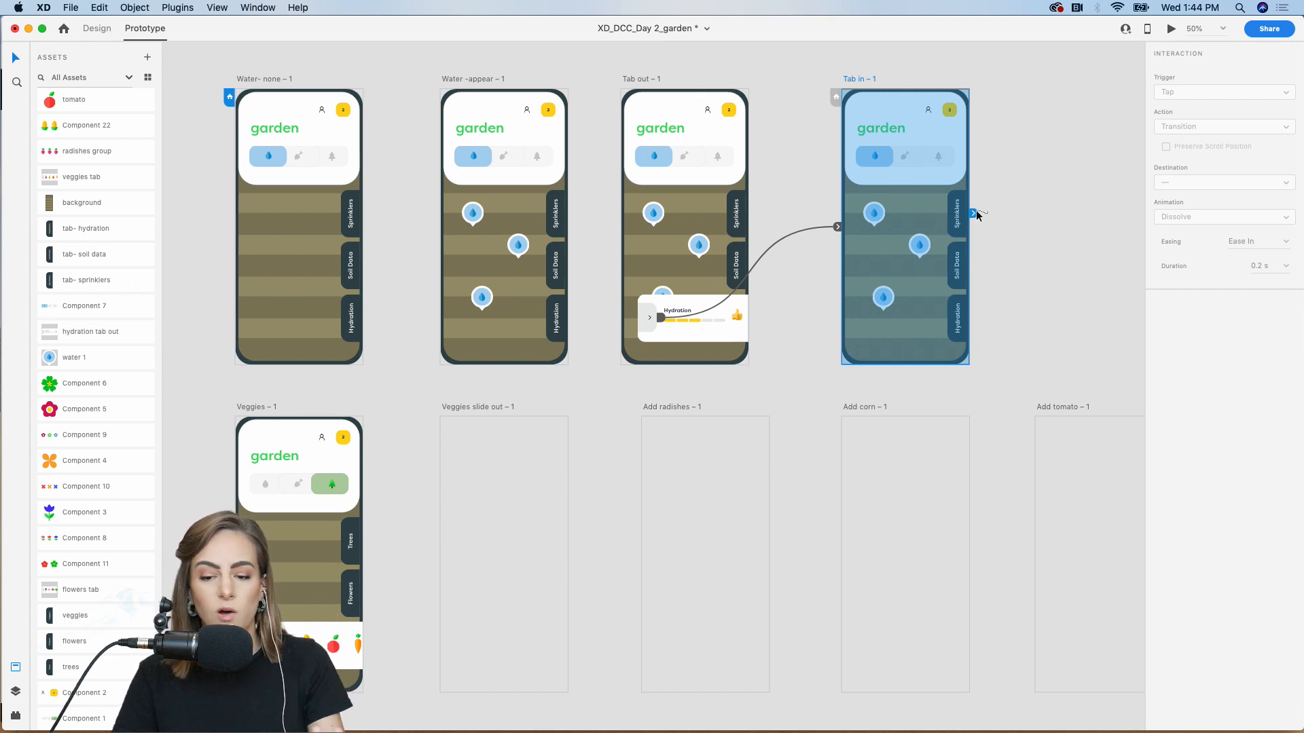
drag(976, 216, 362, 473)
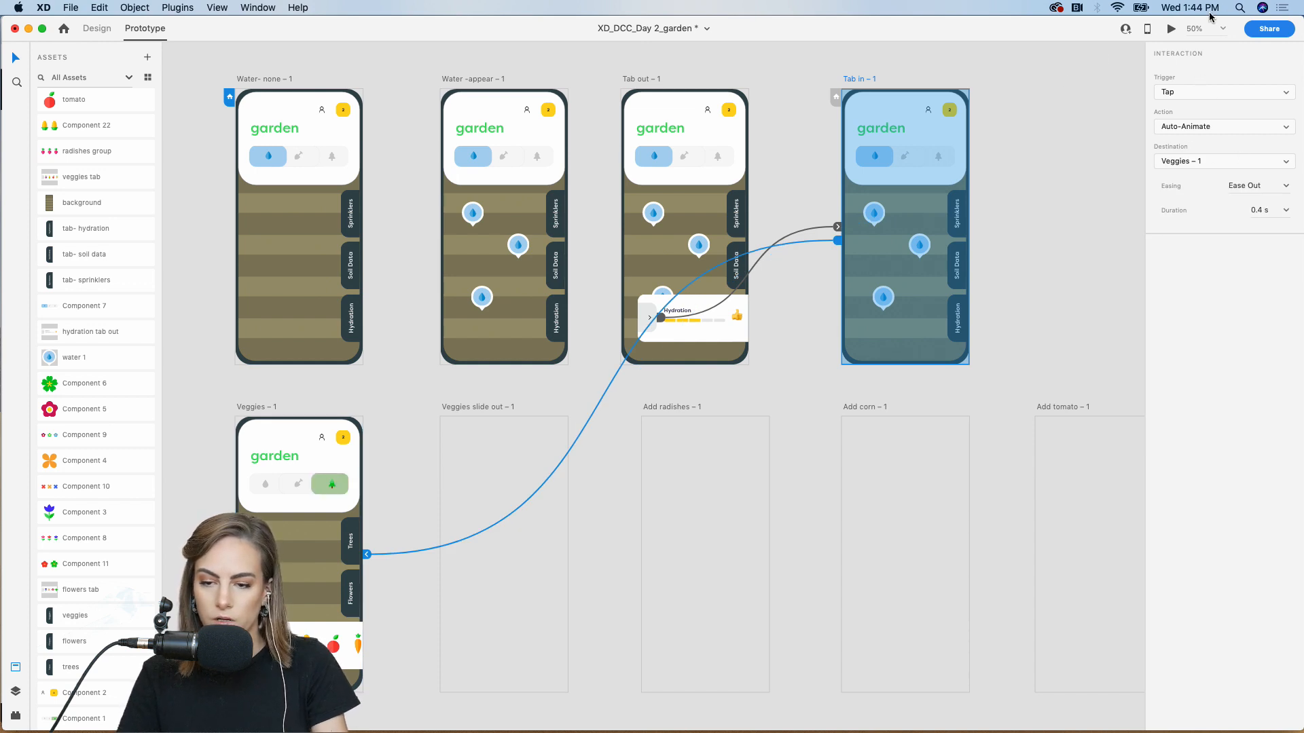
Preview the prototype and tap through from Tab in to the Veggies screen
click(1172, 31)
click(483, 194)
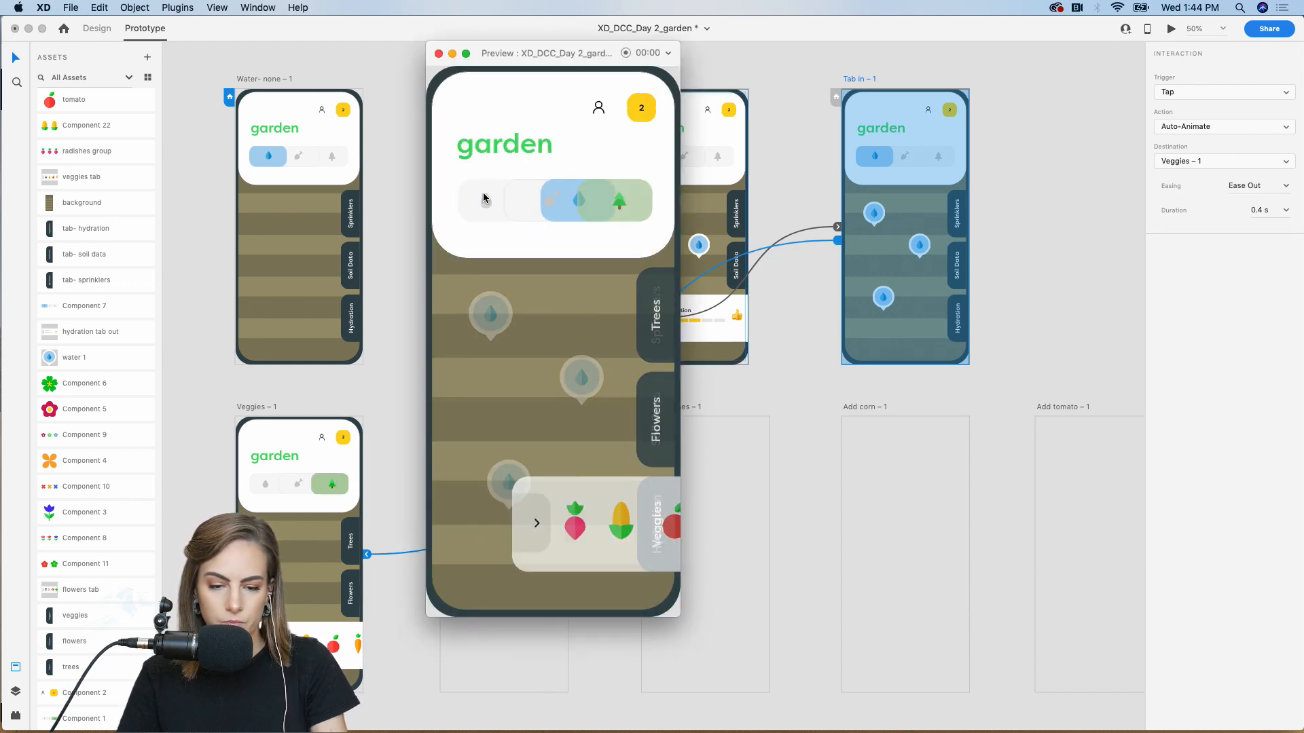
click(439, 54)
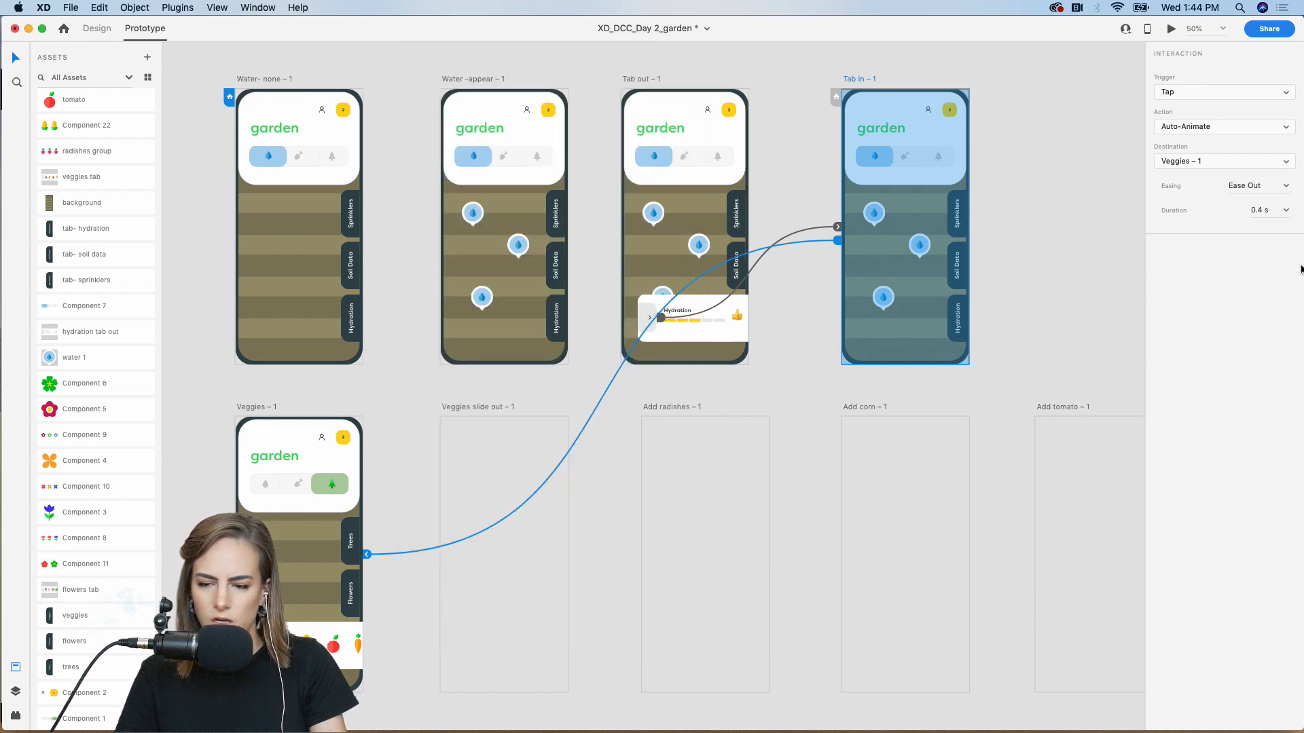
Wire the tray radish in Veggies – 1 to Veggies slide out – 1 with Auto-Animate, Ease Out, 0.4 s
click(403, 403)
key(super+equal)
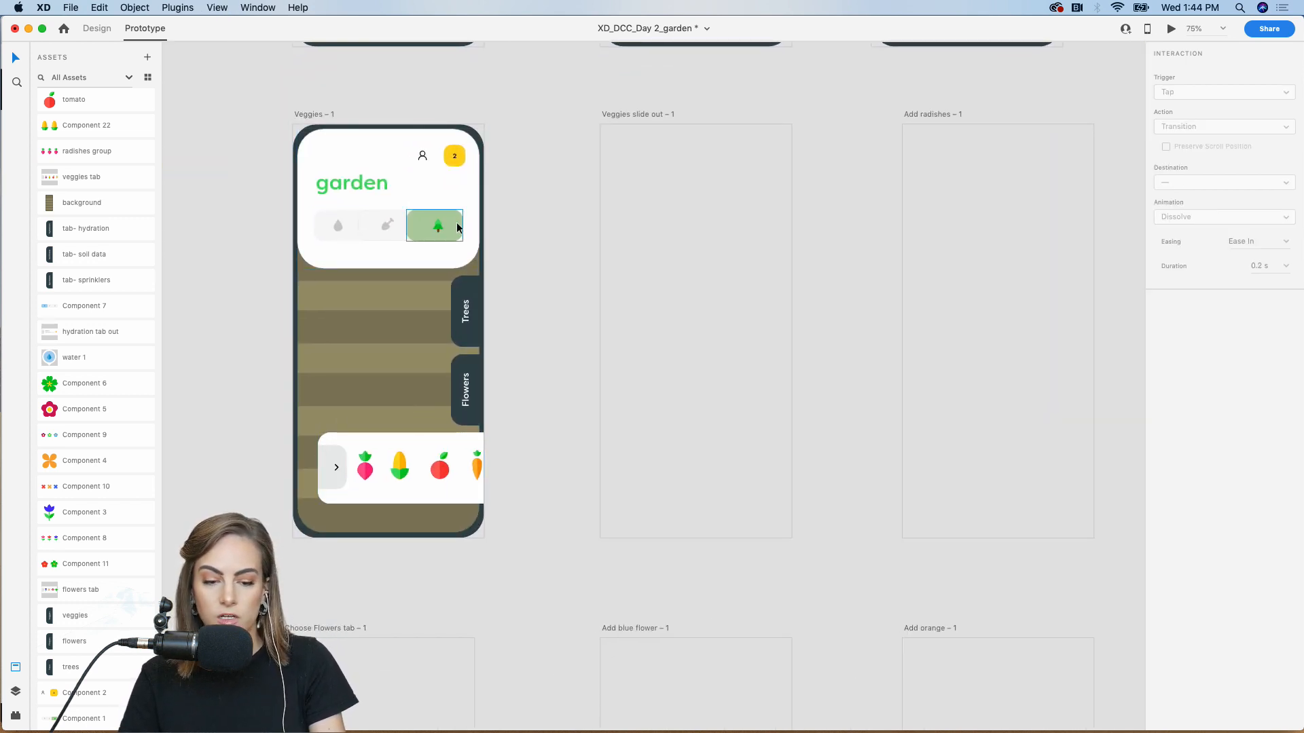
drag(505, 569, 292, 140)
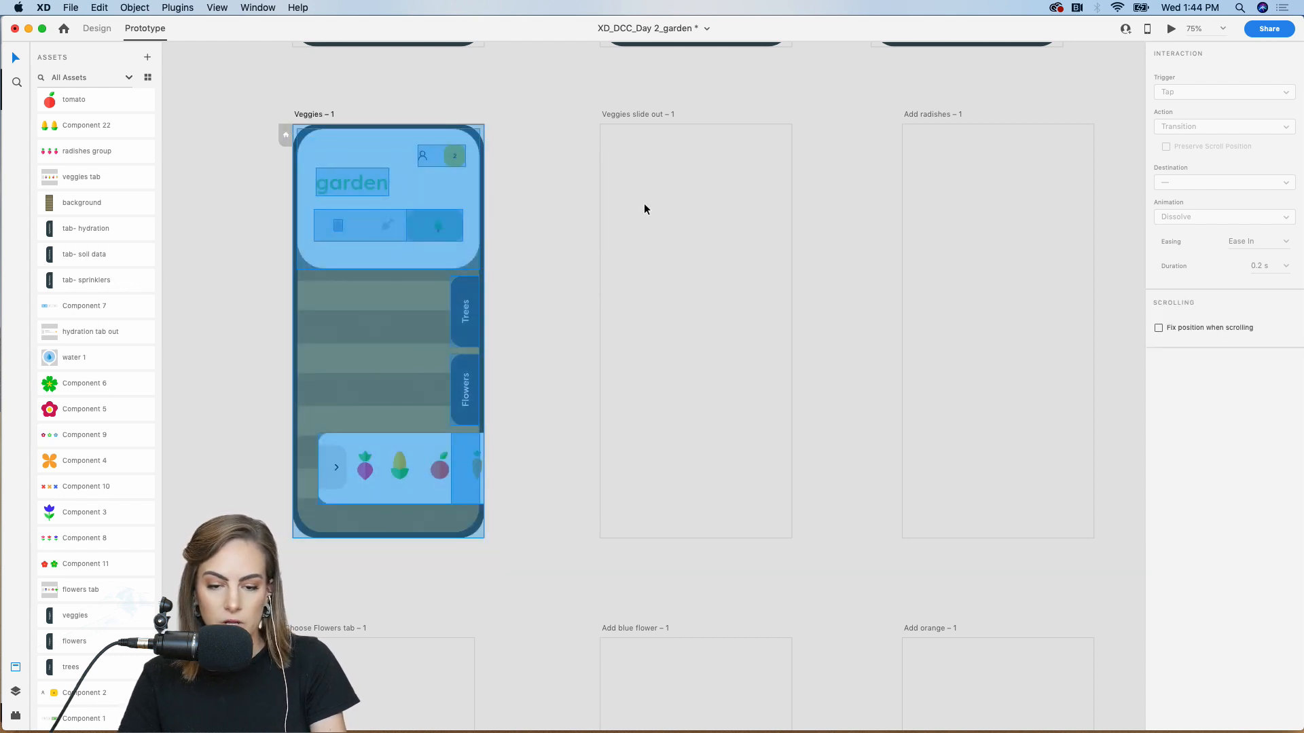
click(644, 203)
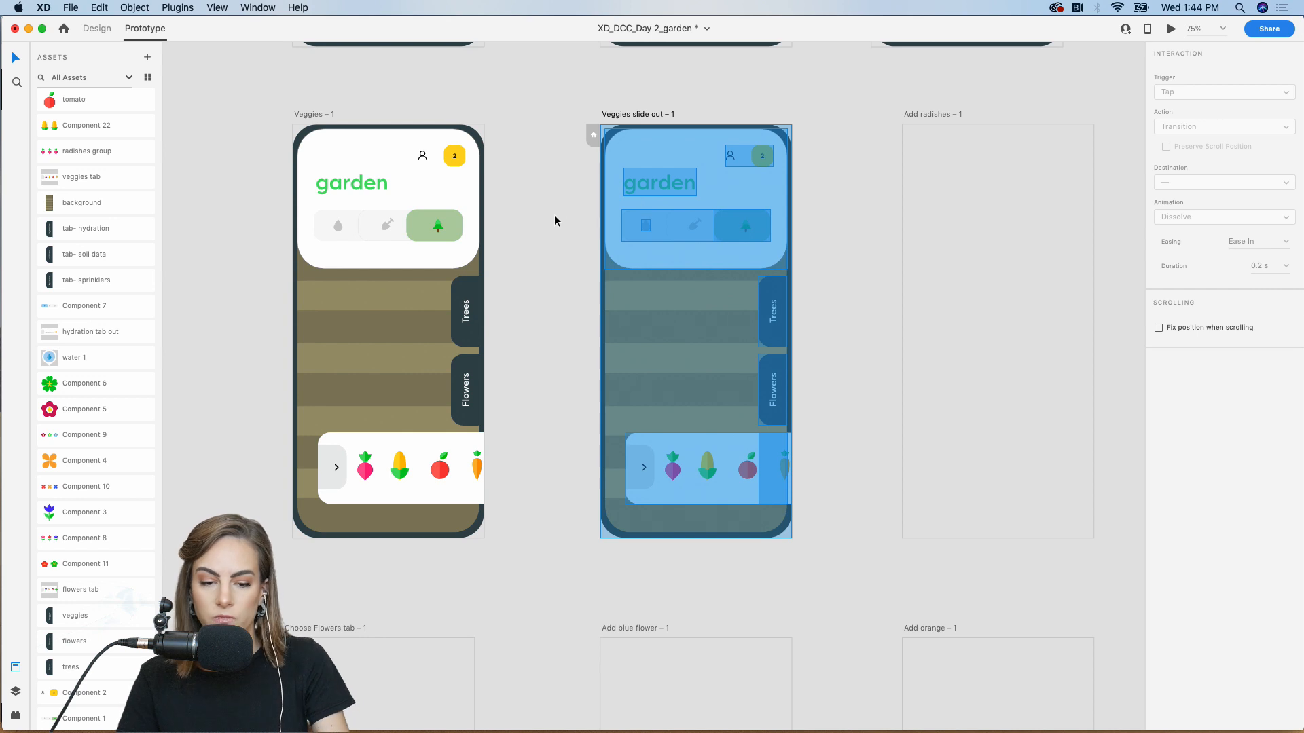
key(super+1)
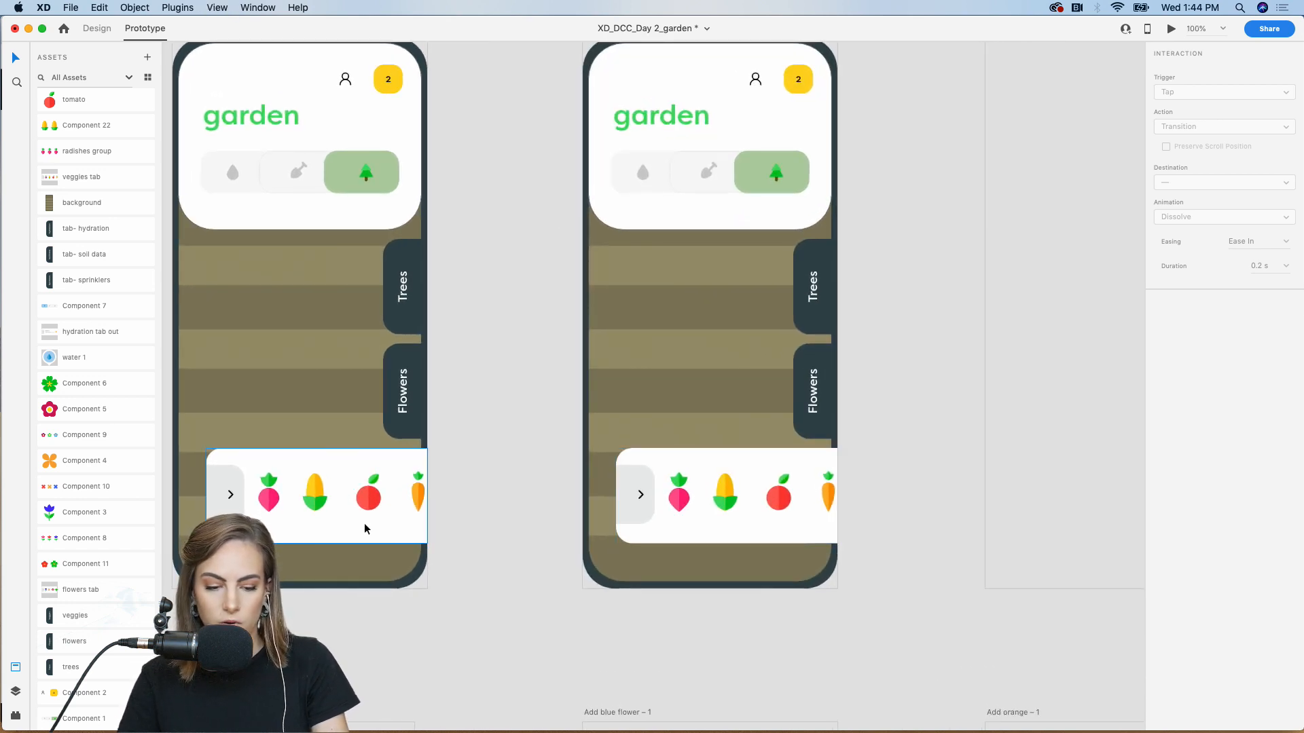
click(267, 502)
double_click(268, 499)
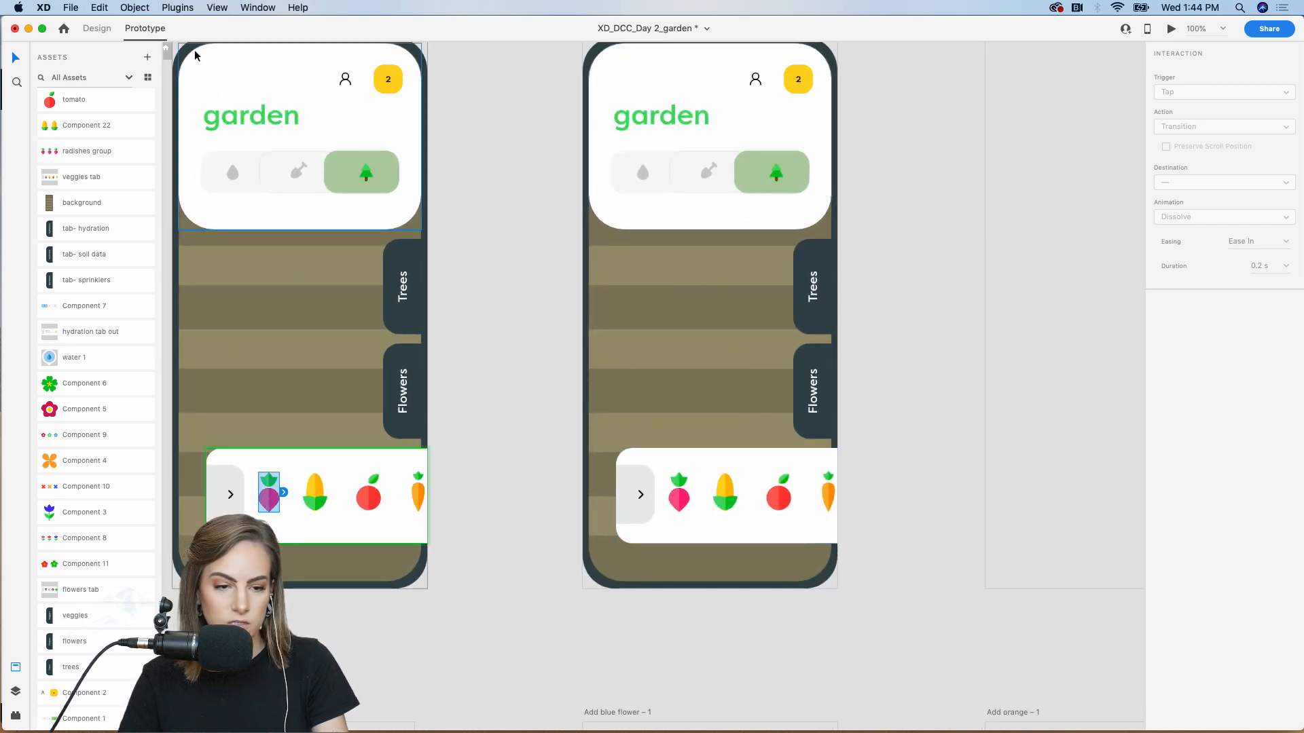
drag(283, 491, 577, 312)
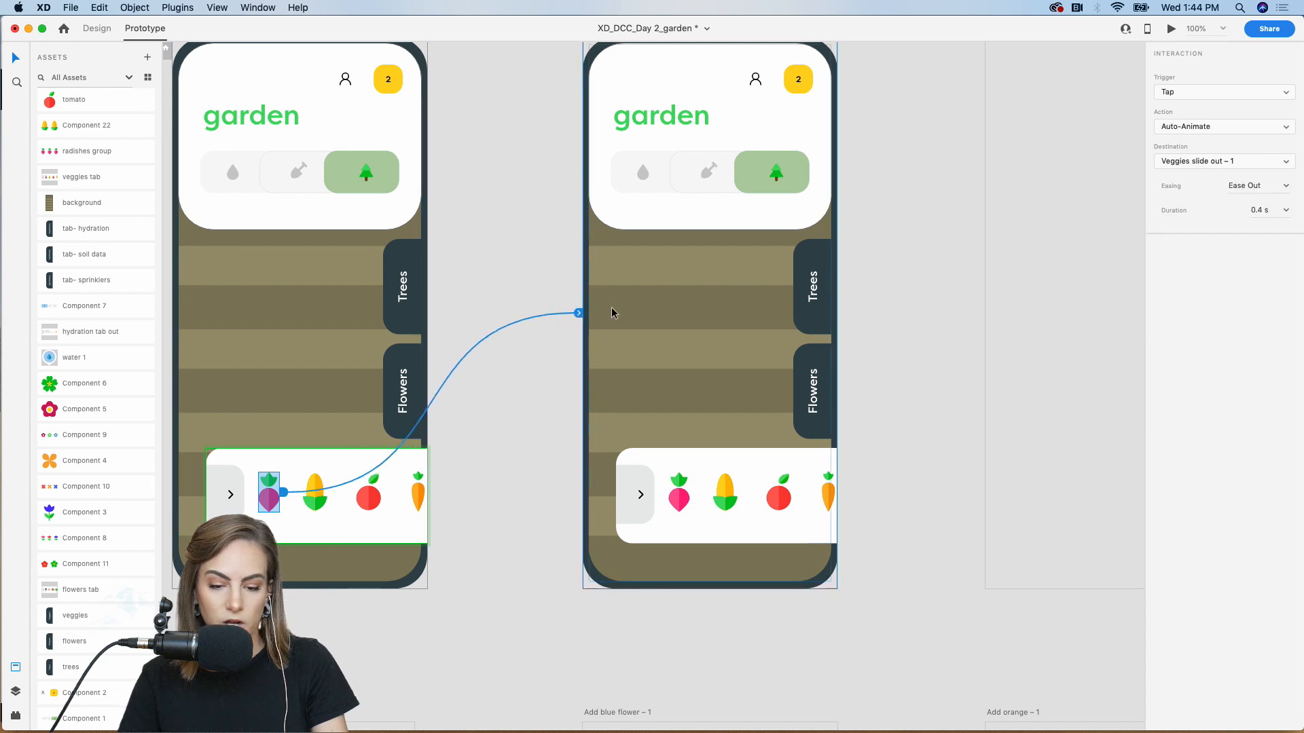
Drop the three-radish group into Veggies slide out – 1's top soil row, undoing an extra drop
click(514, 520)
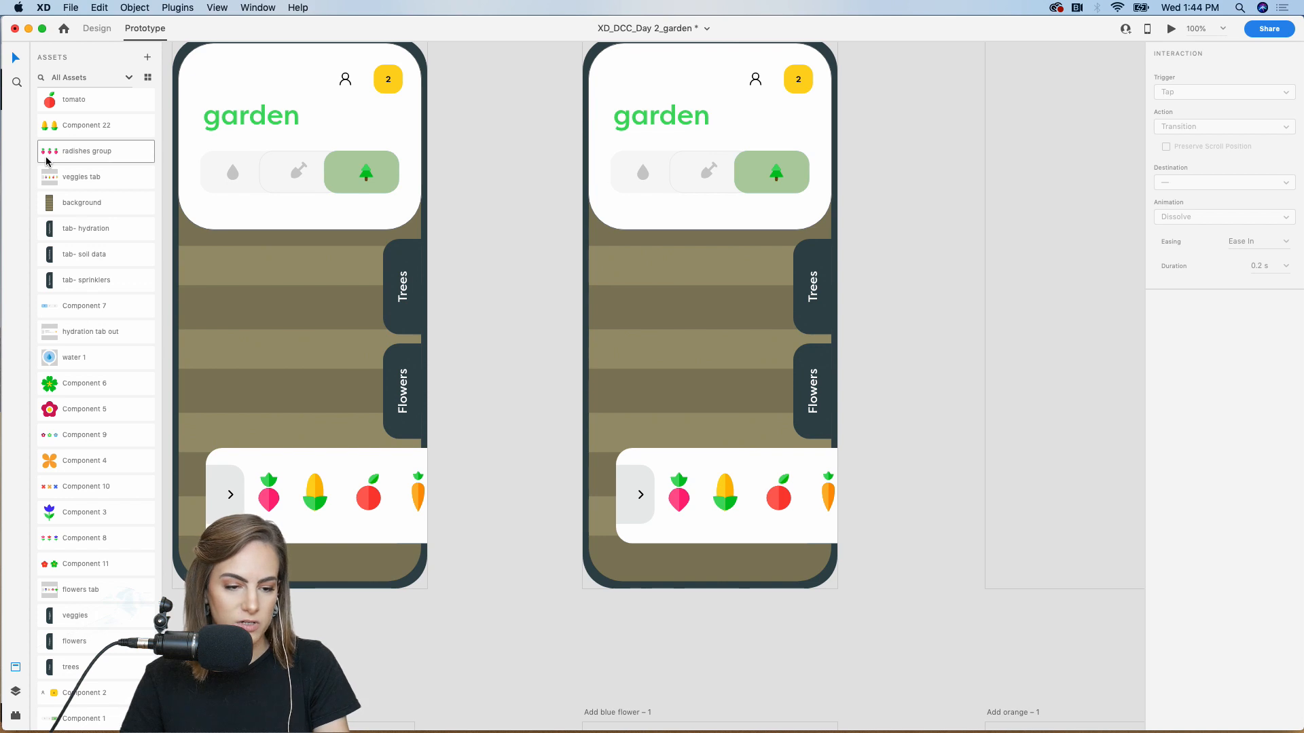
drag(47, 161, 935, 301)
click(100, 29)
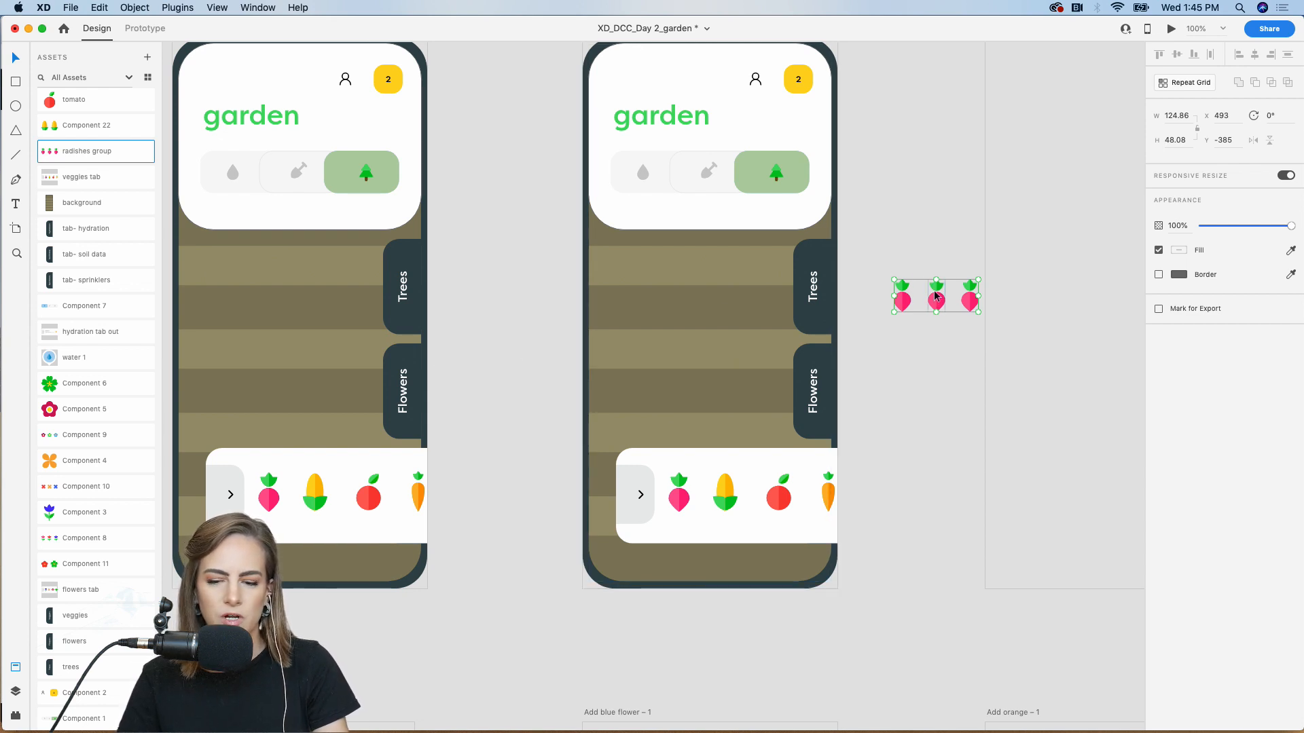
drag(936, 298, 656, 272)
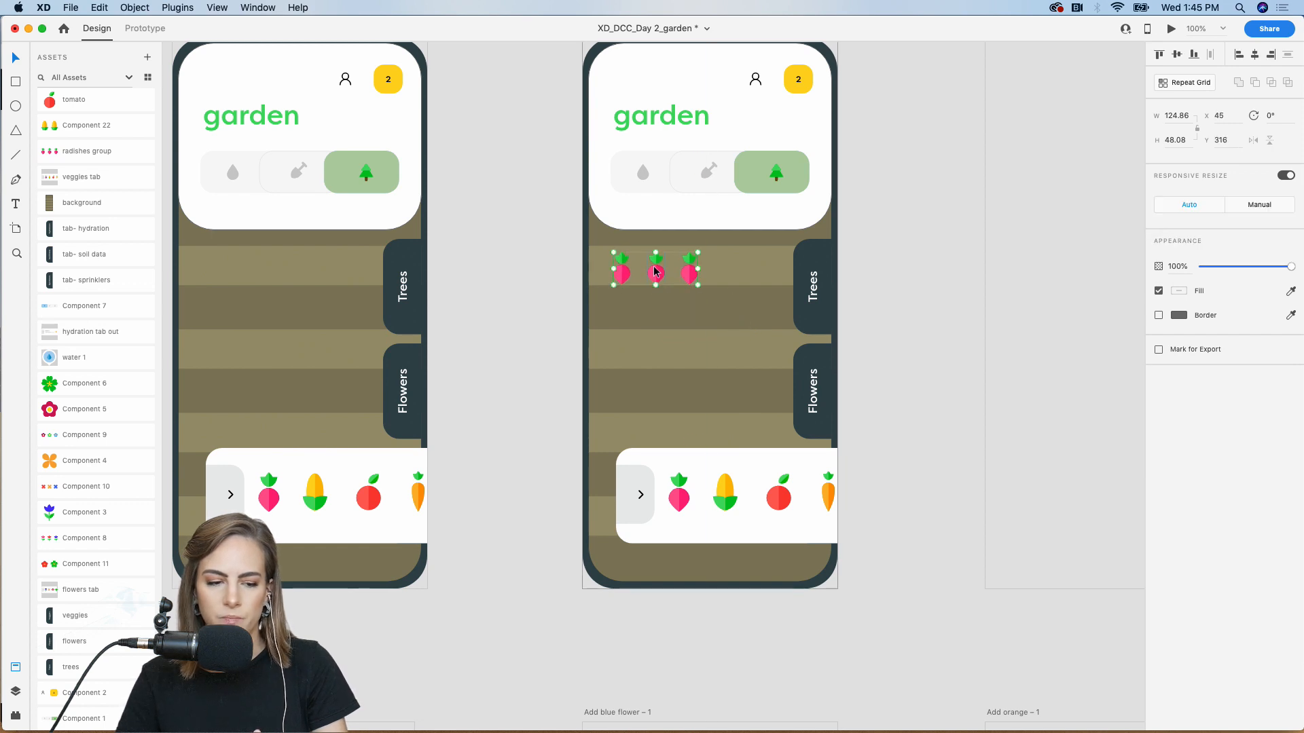
drag(95, 151, 696, 359)
scroll(699, 359, up, 4)
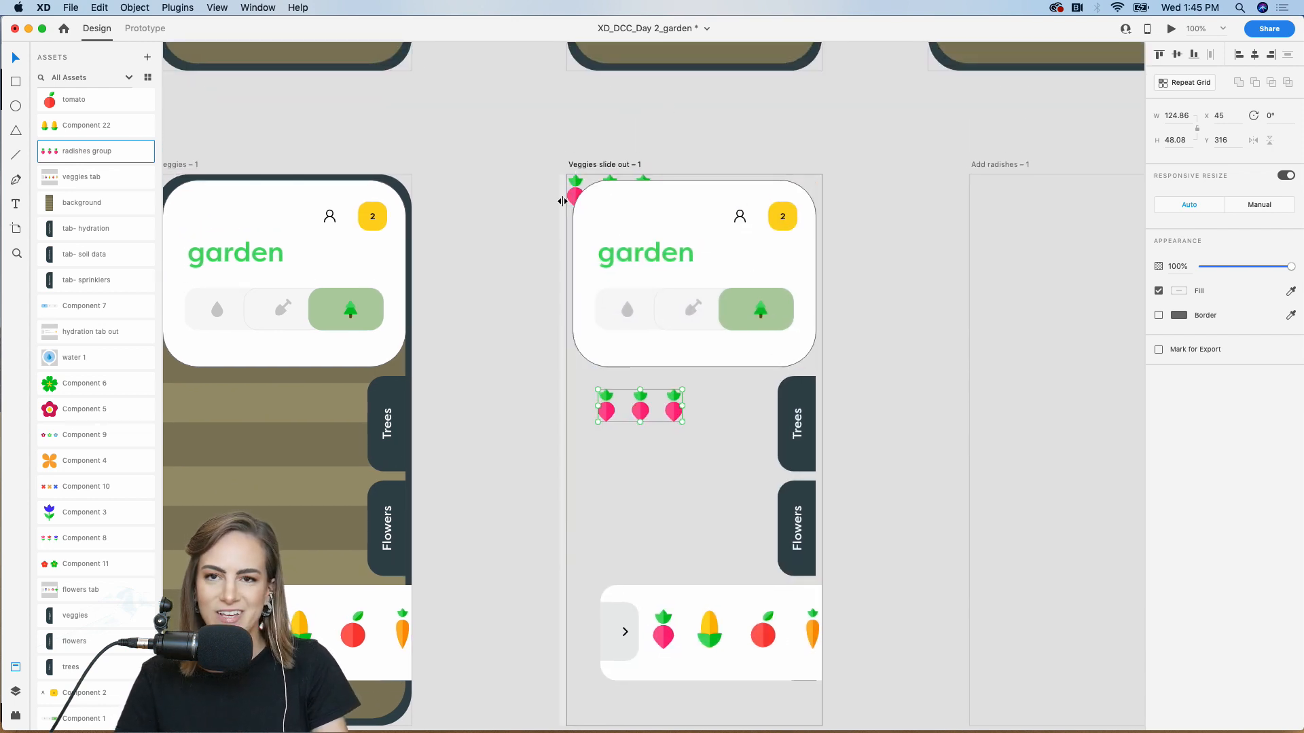
key(super+z)
click(847, 127)
scroll(847, 127, down, 4)
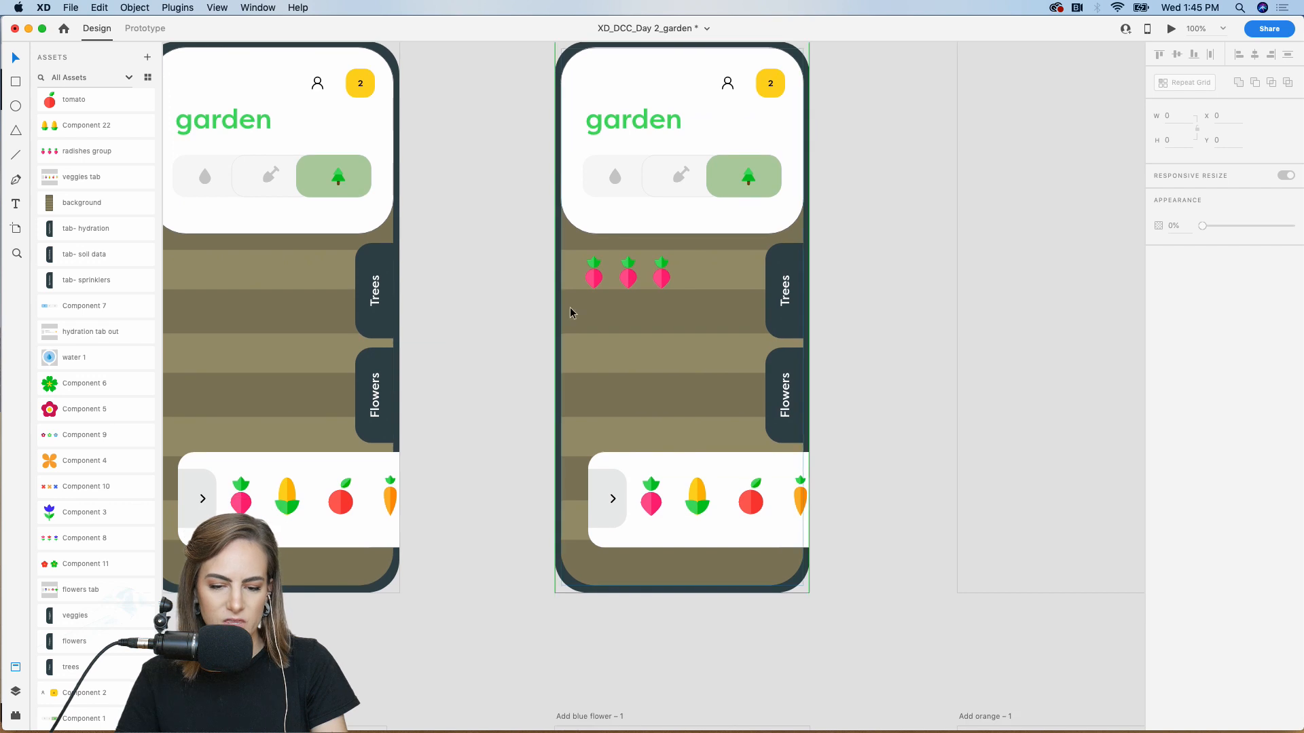
Preview the prototype and tap the tray radish to check the radishes get planted
scroll(467, 236, left, 2)
scroll(467, 236, up, 2)
click(409, 216)
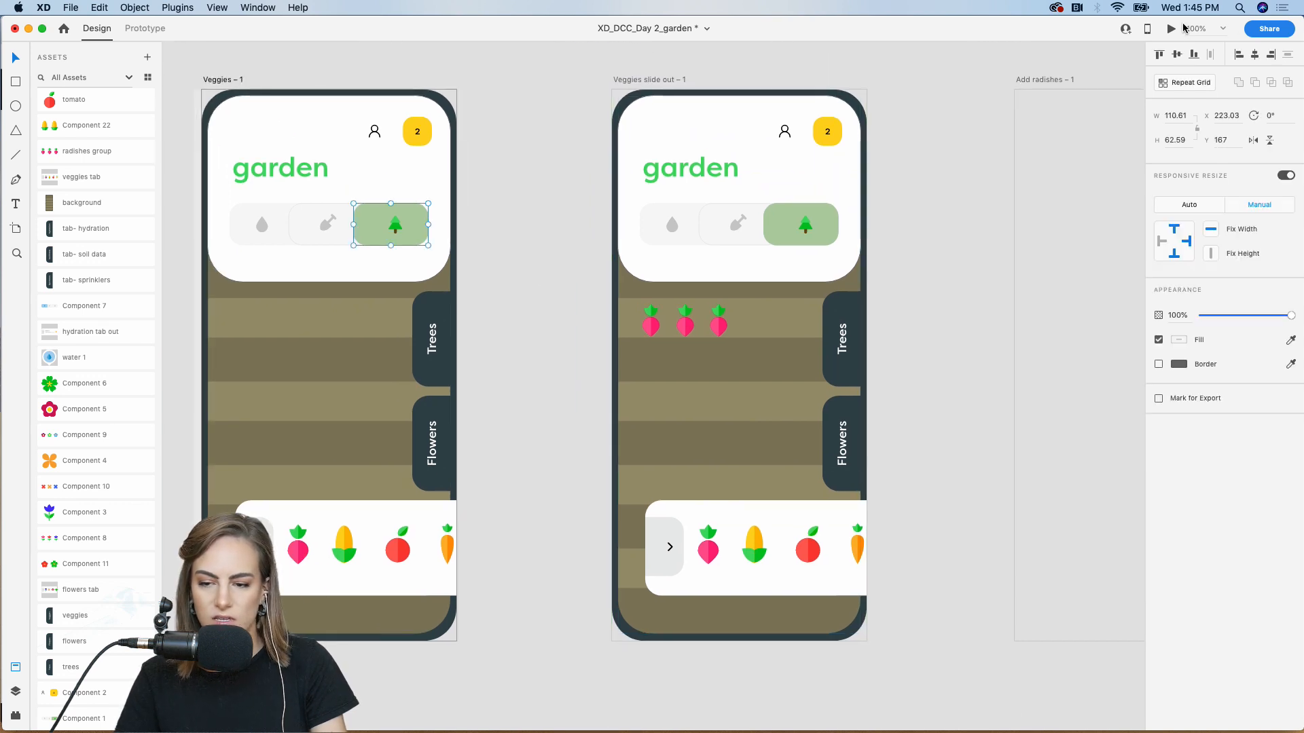
click(1172, 28)
click(523, 534)
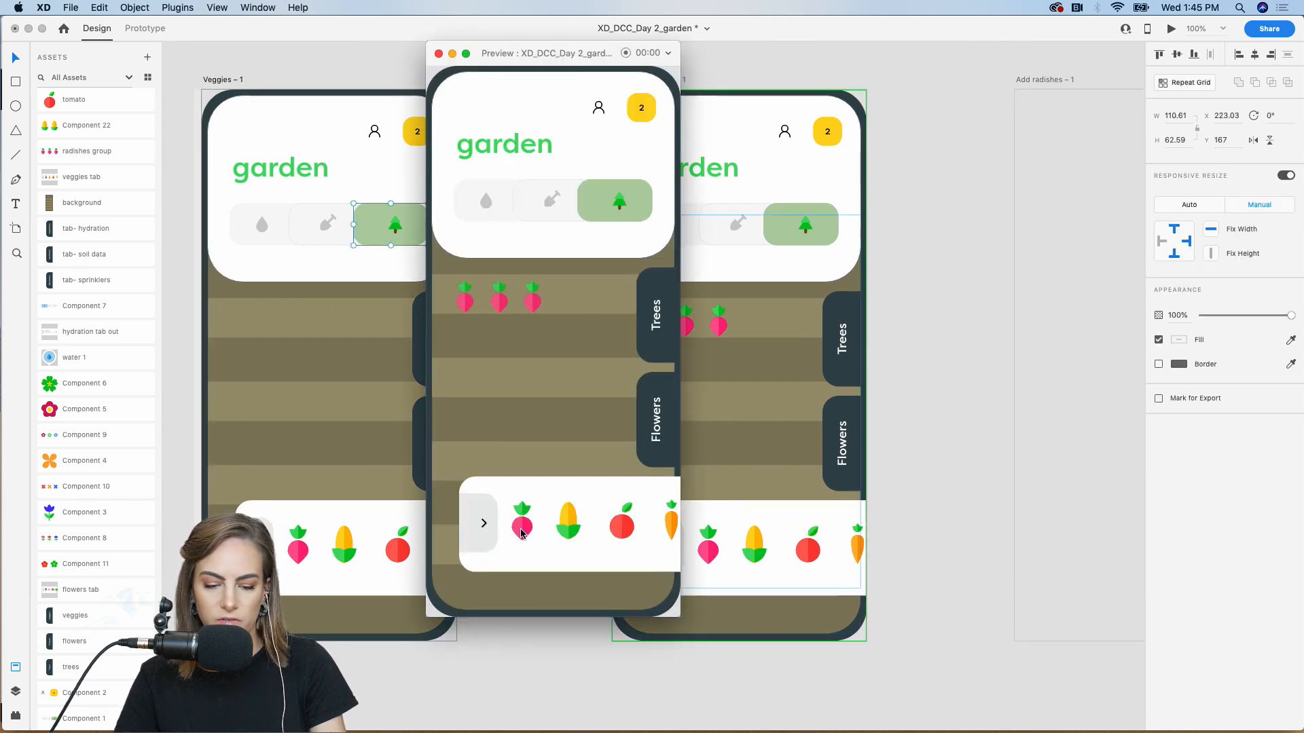
click(438, 53)
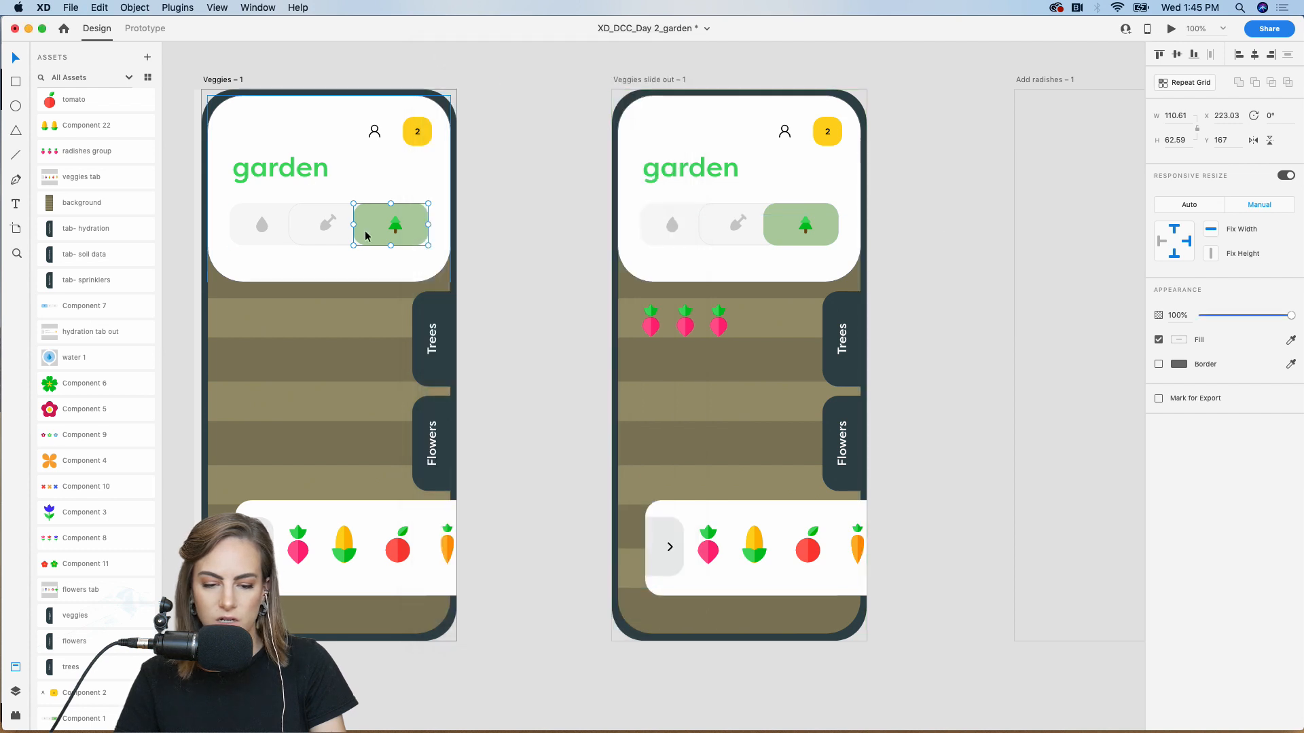
Change the radish link to a Dissolve transition with Easing None, 0.4 s
click(155, 30)
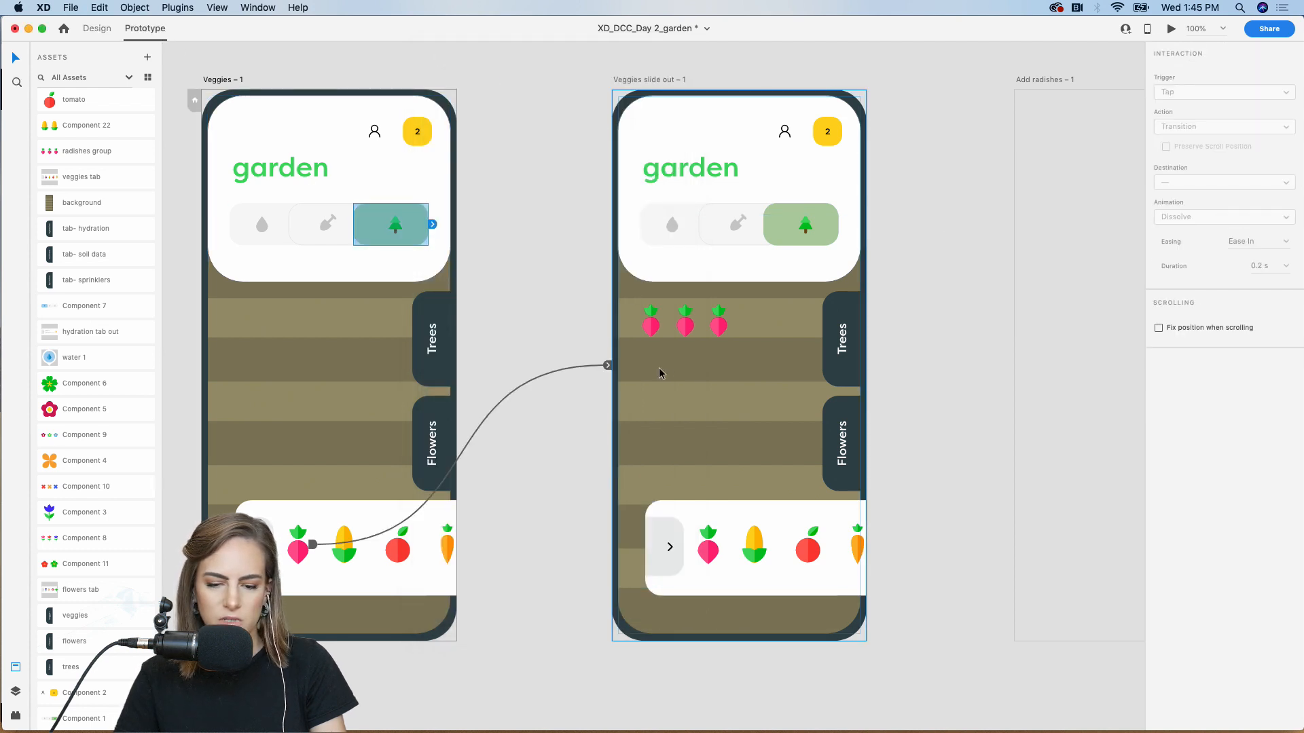
click(609, 367)
click(1266, 128)
click(1214, 117)
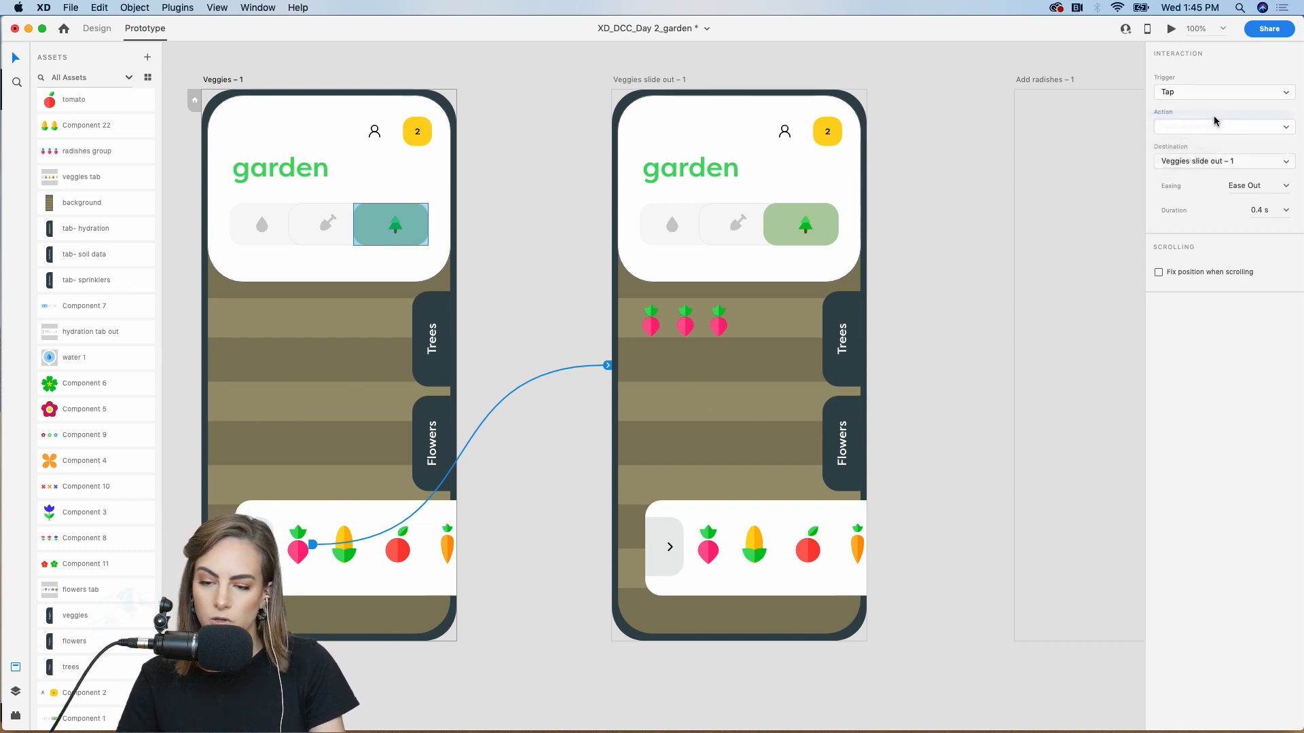
click(1285, 243)
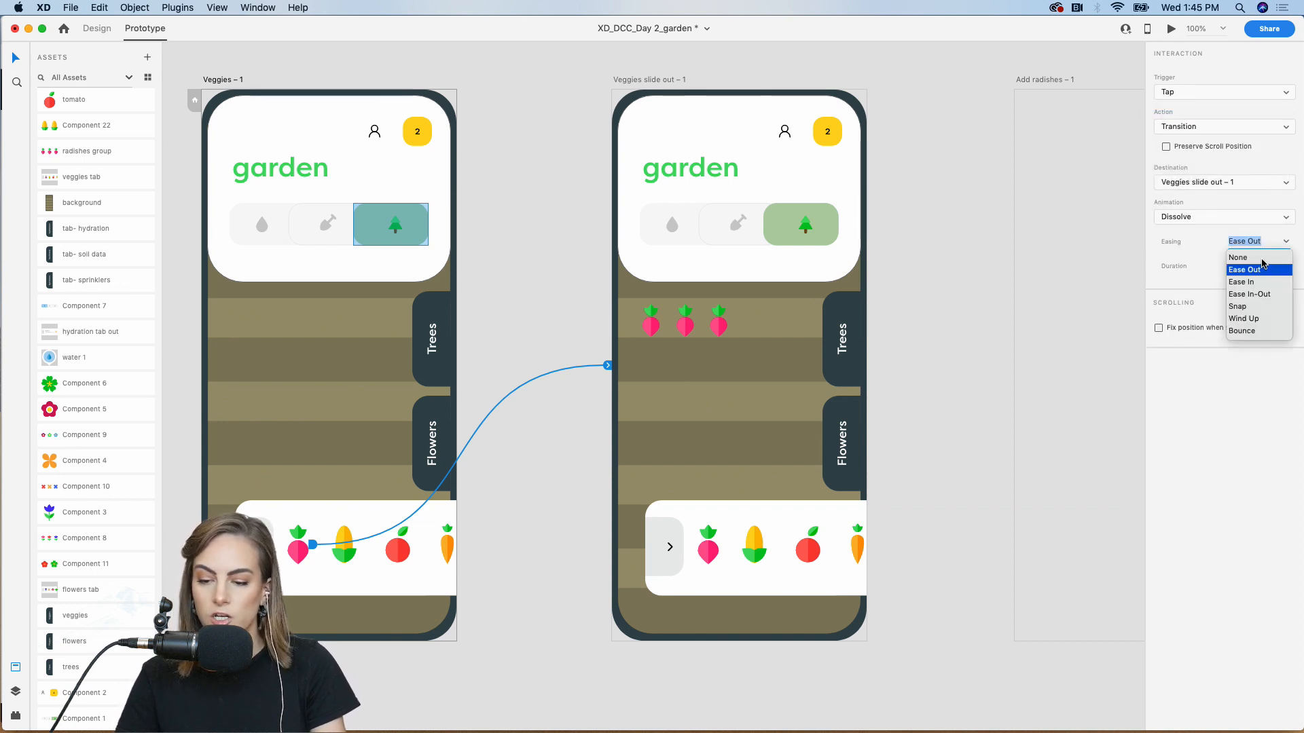
click(1260, 257)
click(1263, 265)
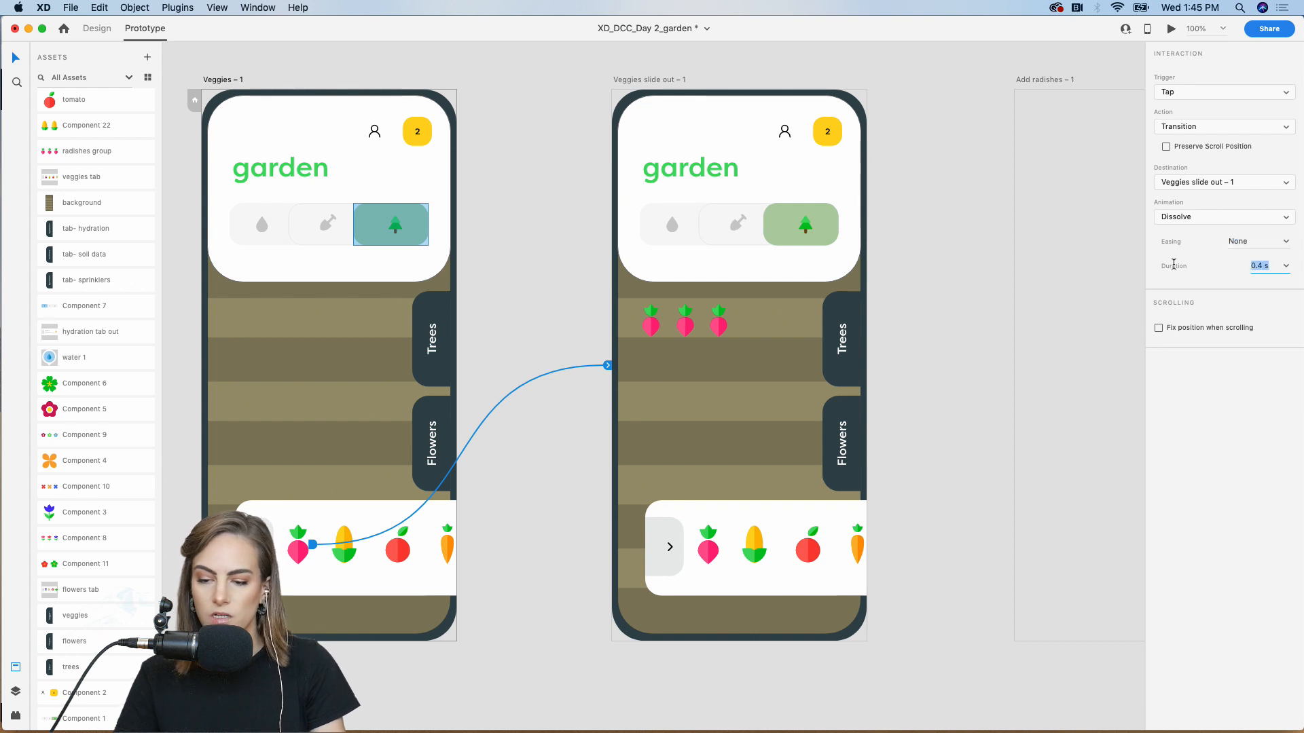
click(975, 191)
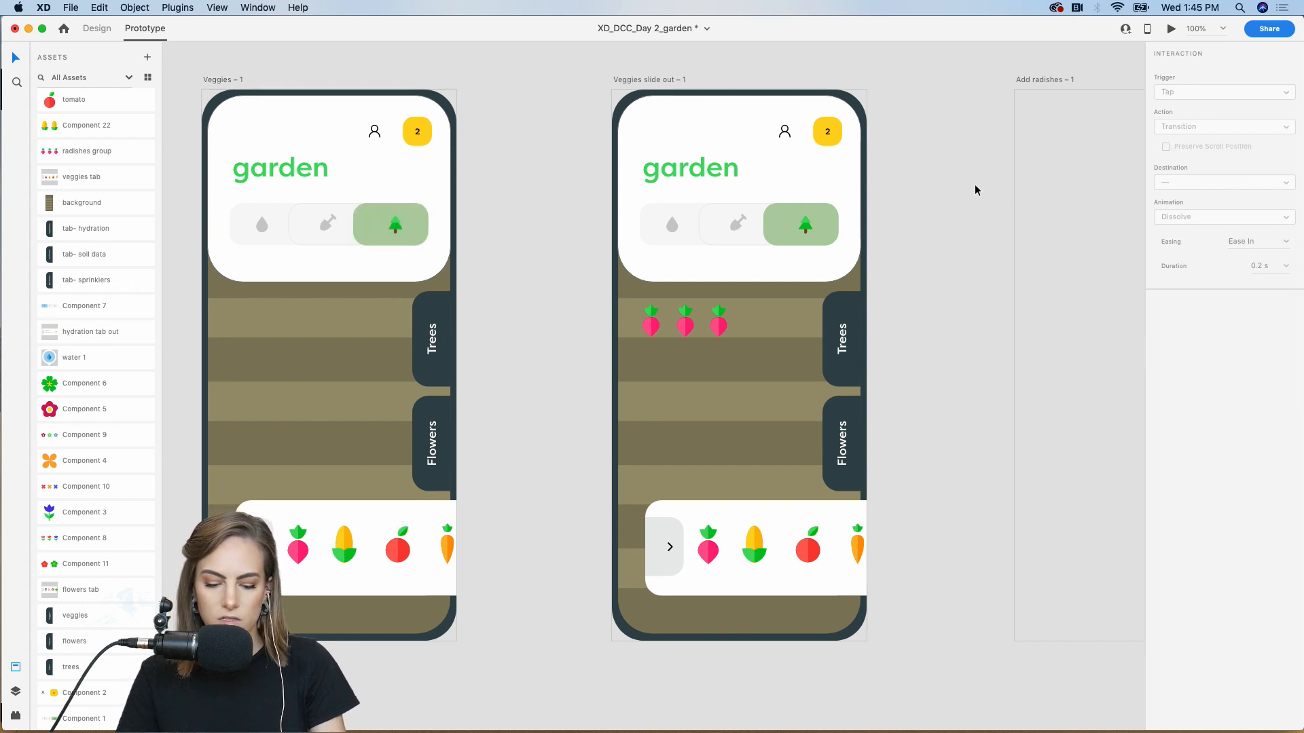
key(super+minus)
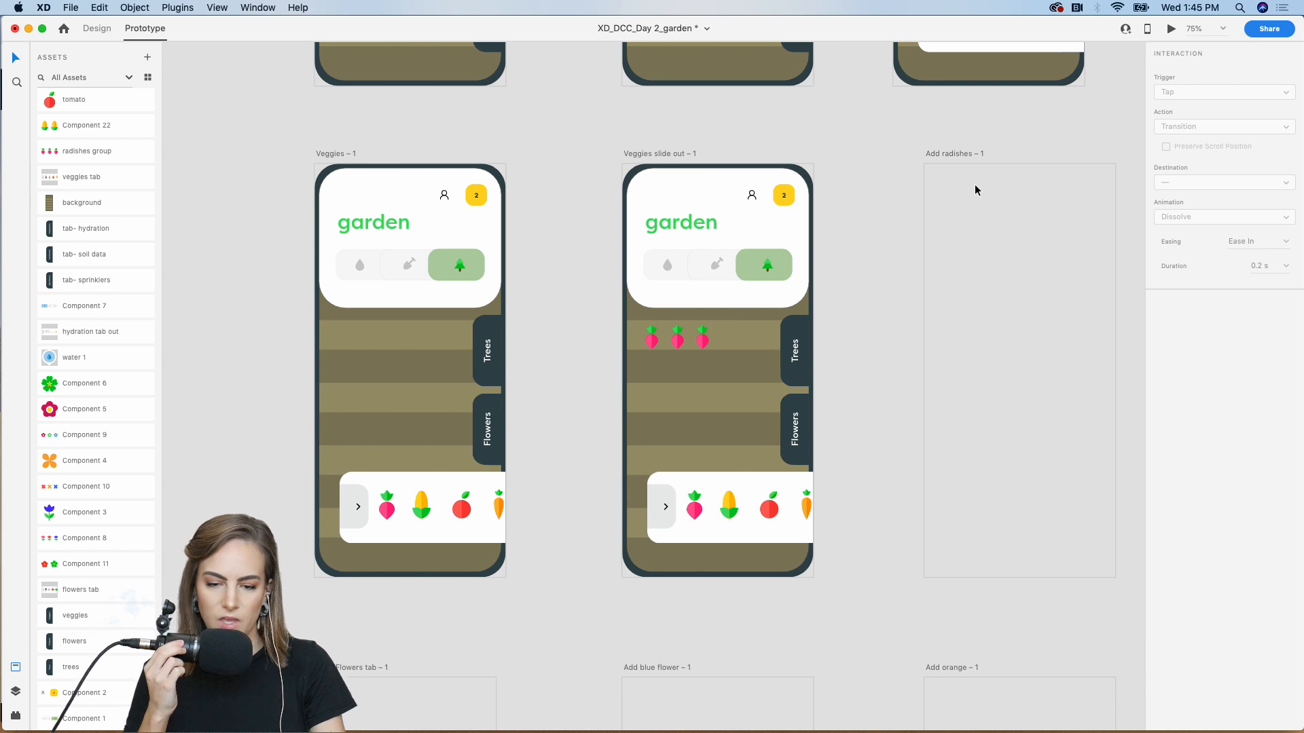
Copy all elements of Veggies slide out – 1 into the Add radishes artboard
click(657, 151)
key(super+c)
scroll(656, 151, right, 4)
click(768, 202)
key(super+v)
key(super+z)
scroll(769, 201, up, 10)
click(765, 270)
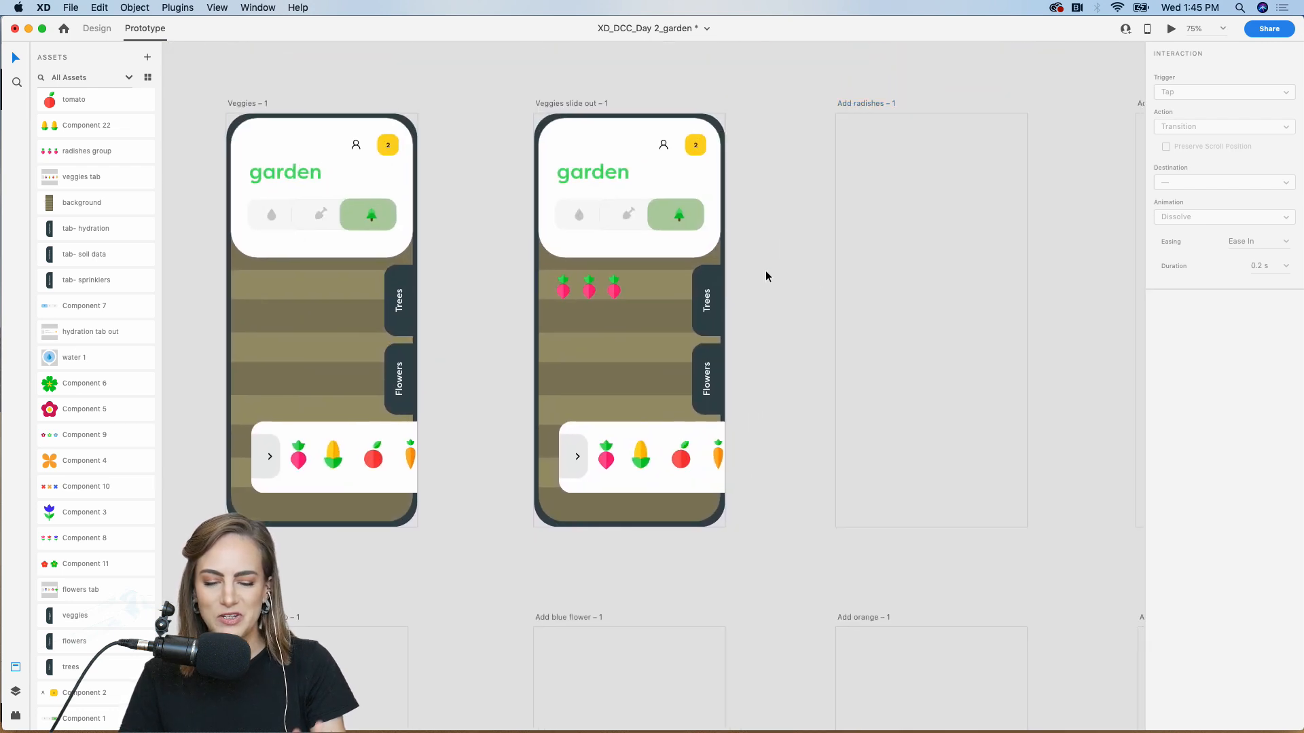
drag(740, 543, 540, 131)
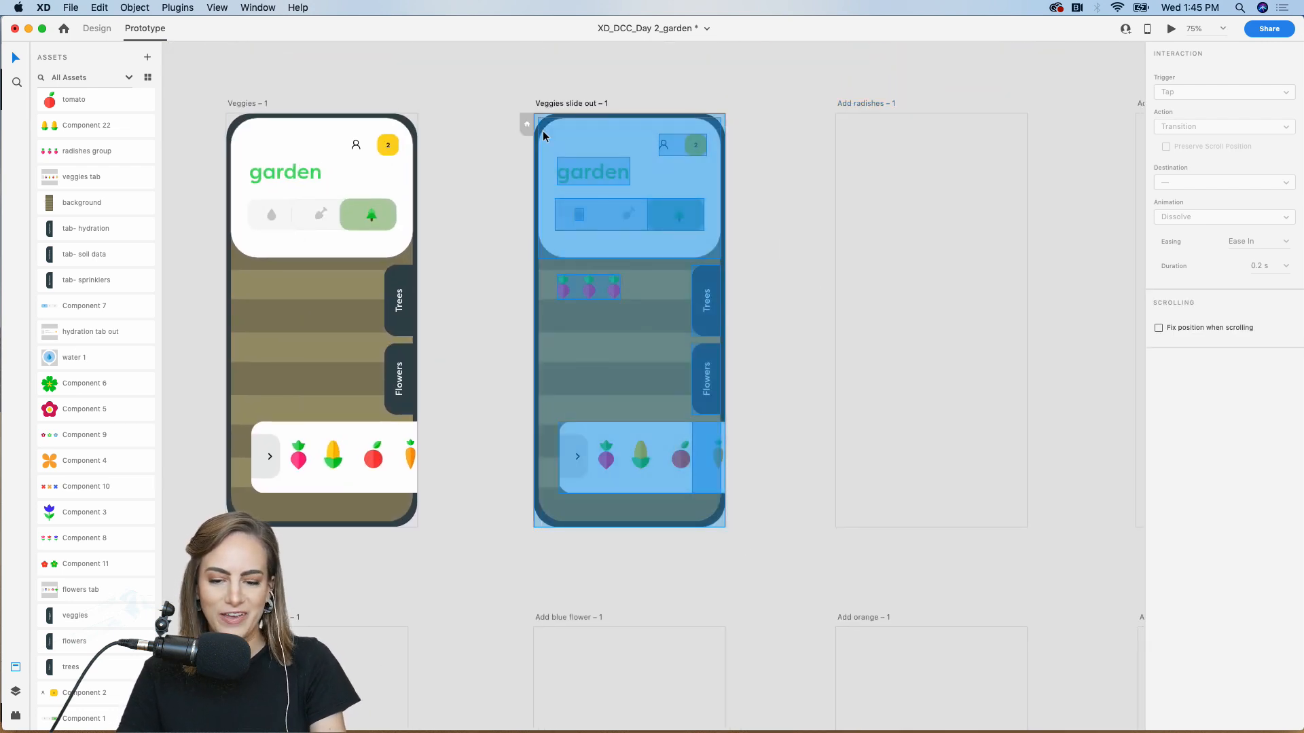
key(super+c)
scroll(694, 239, right, 5)
click(694, 239)
key(super+v)
click(536, 251)
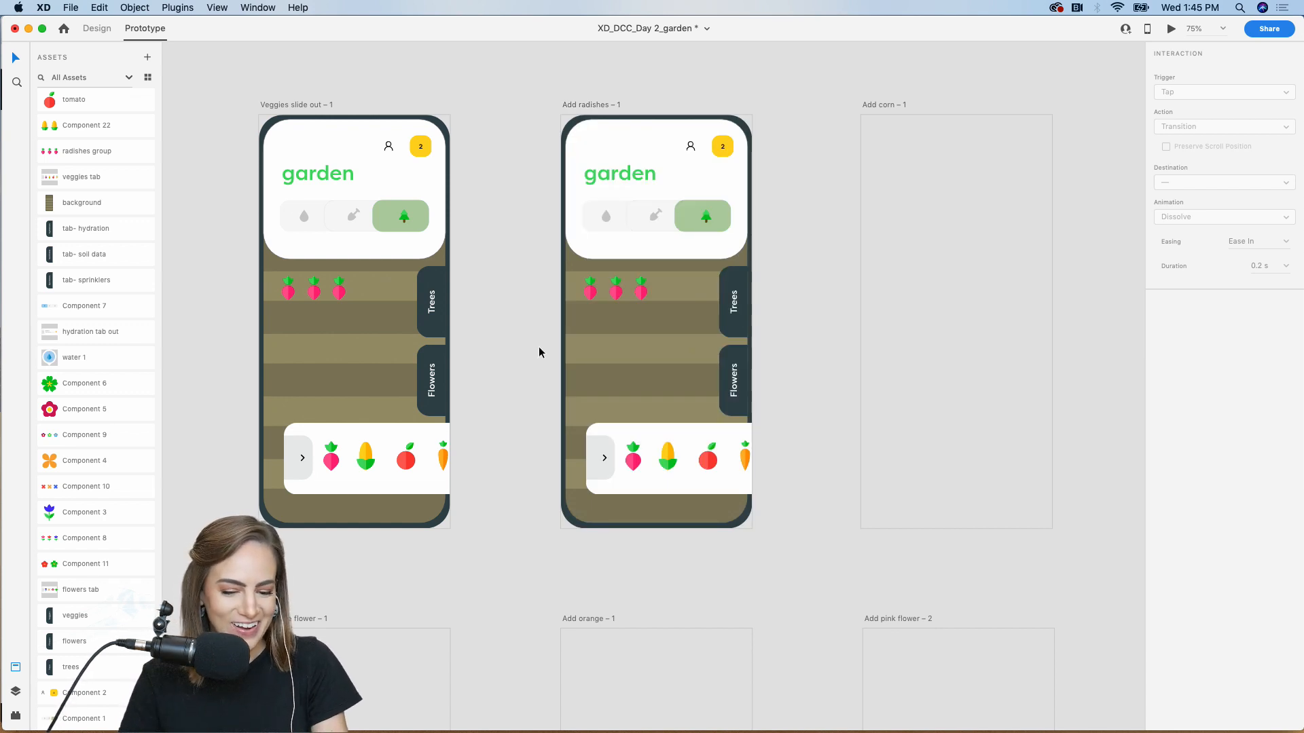
Link the tray corn to Add radishes – 1 and place corn from Assets in its bed
double_click(374, 461)
drag(380, 457, 601, 327)
click(501, 277)
scroll(105, 576, down, 1)
scroll(105, 577, up, 5)
drag(102, 307, 687, 336)
click(792, 305)
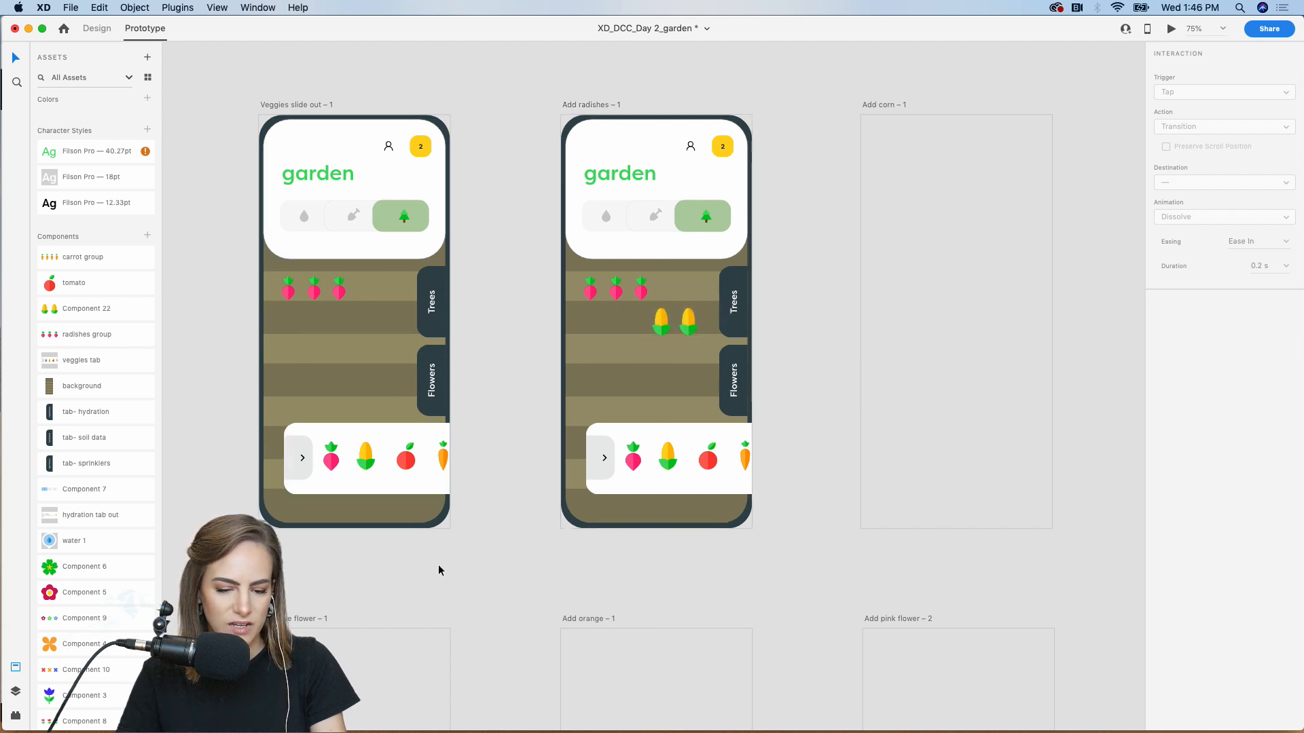
click(373, 468)
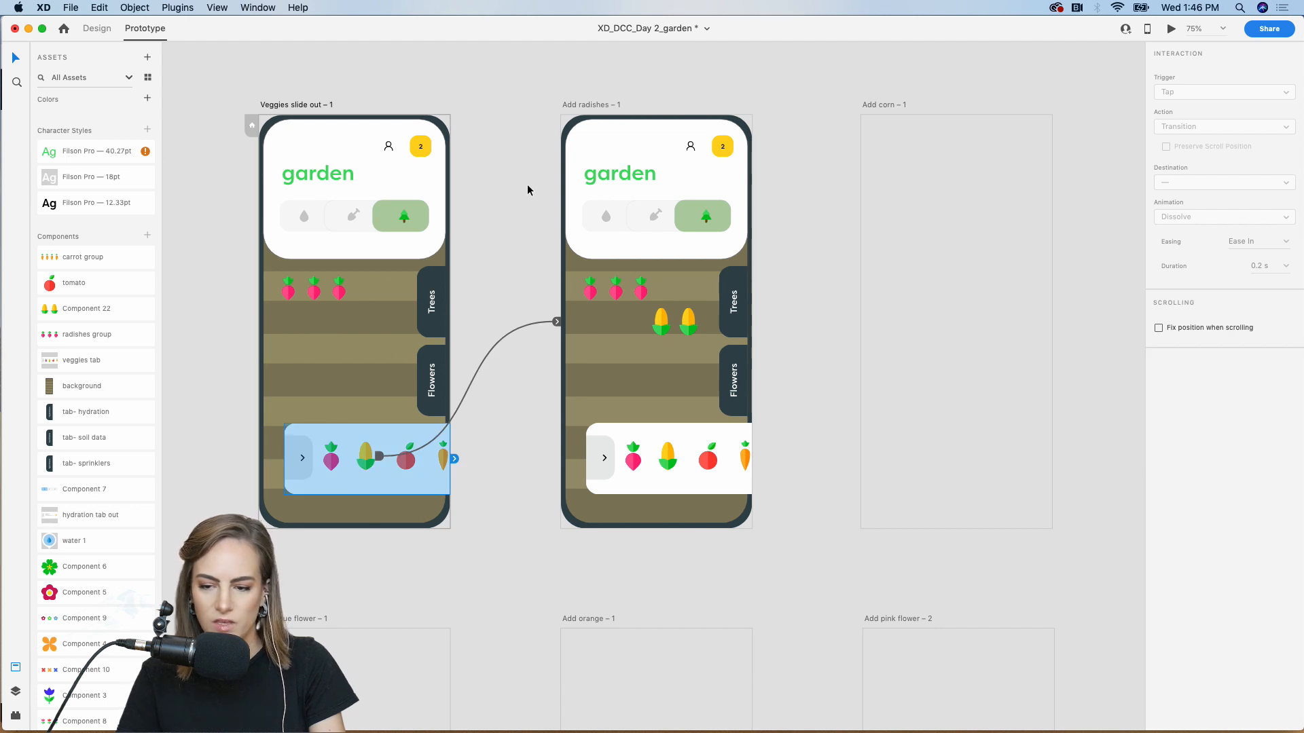
click(818, 123)
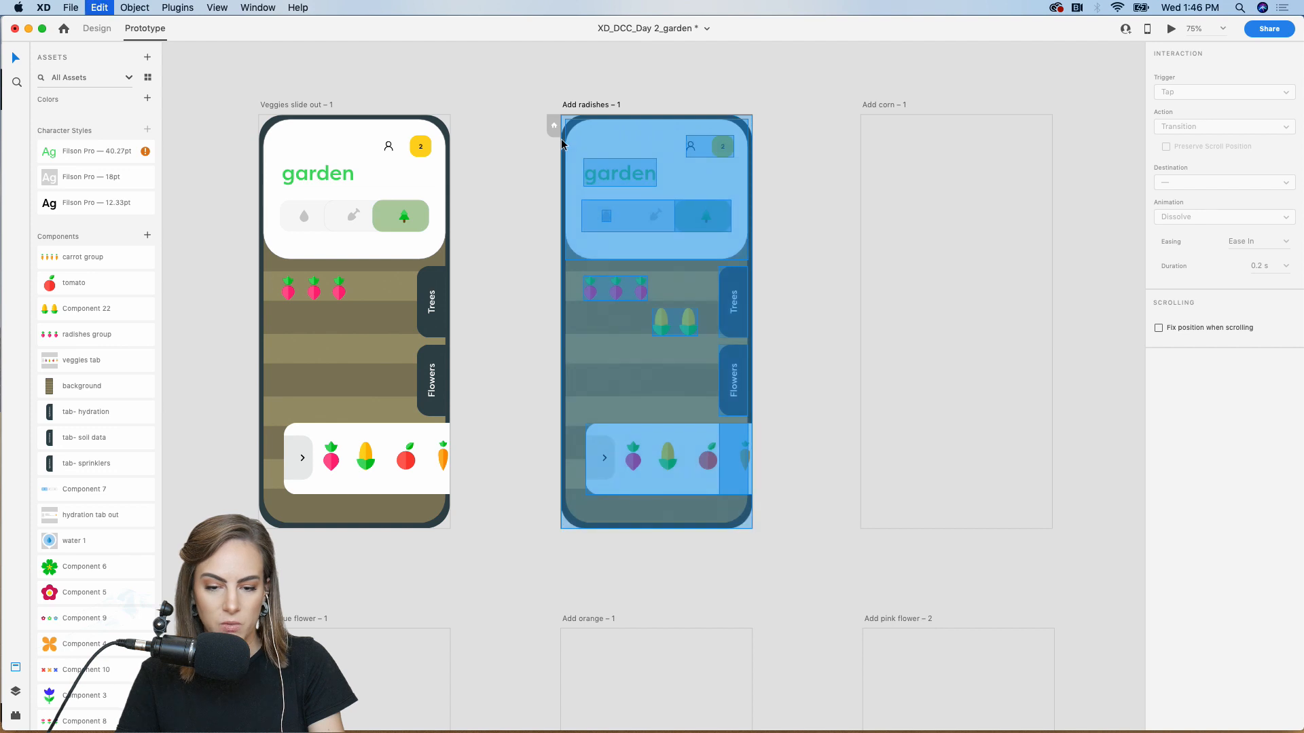
Fill Add corn – 1 with the garden contents and place a tomato in its second bed row
scroll(561, 139, right, 5)
click(657, 206)
click(522, 238)
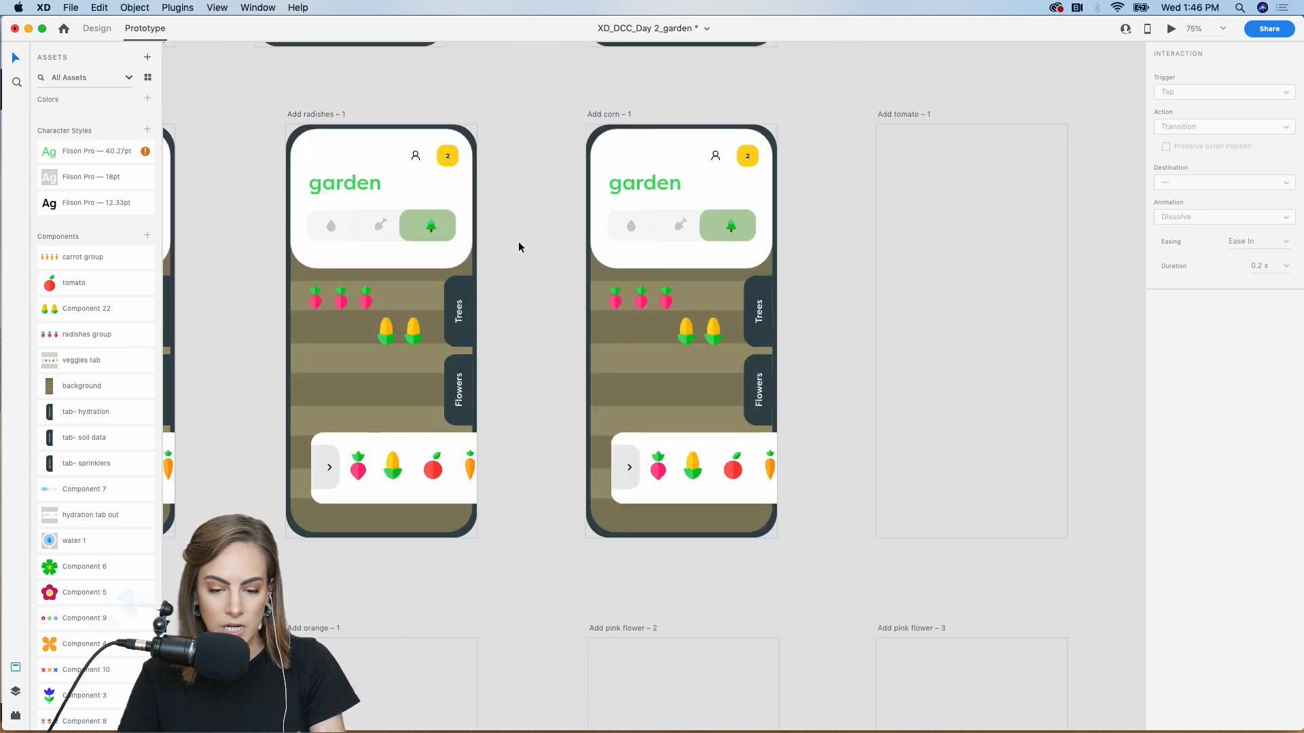
drag(54, 287, 538, 213)
click(541, 242)
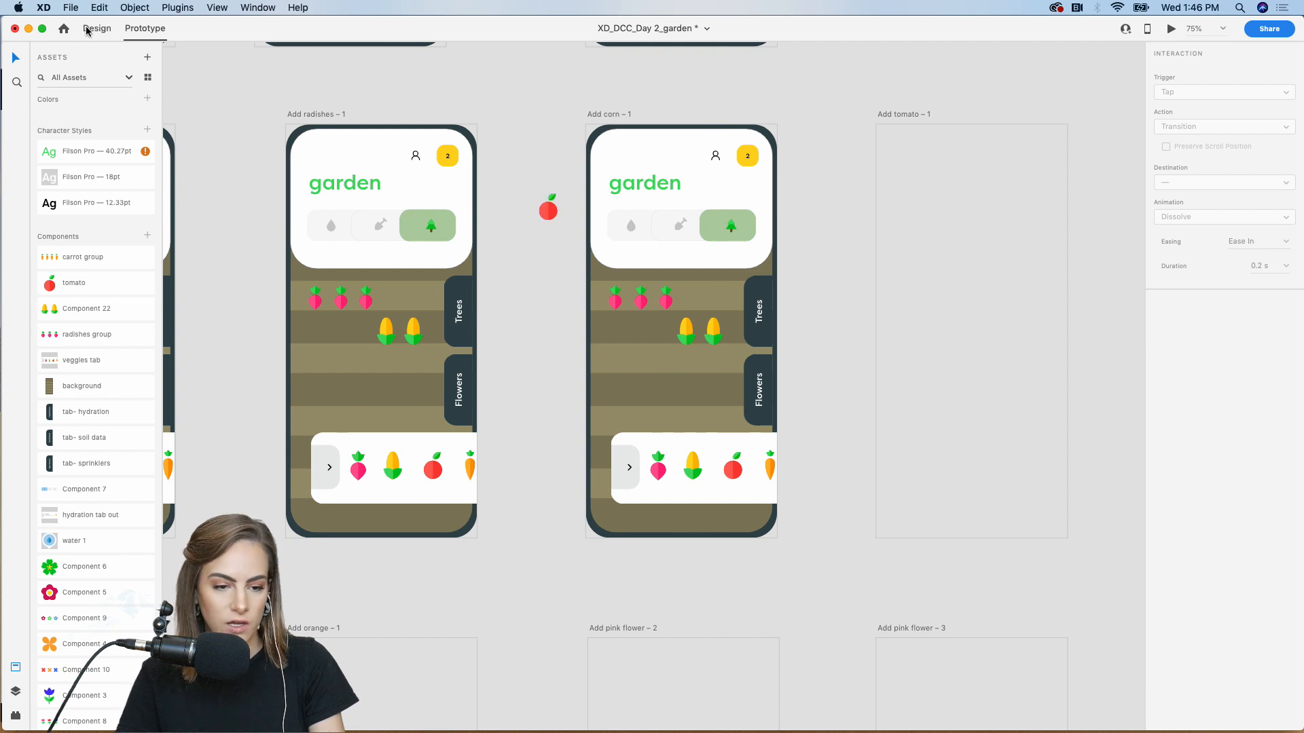
click(87, 30)
drag(547, 208, 631, 347)
click(572, 303)
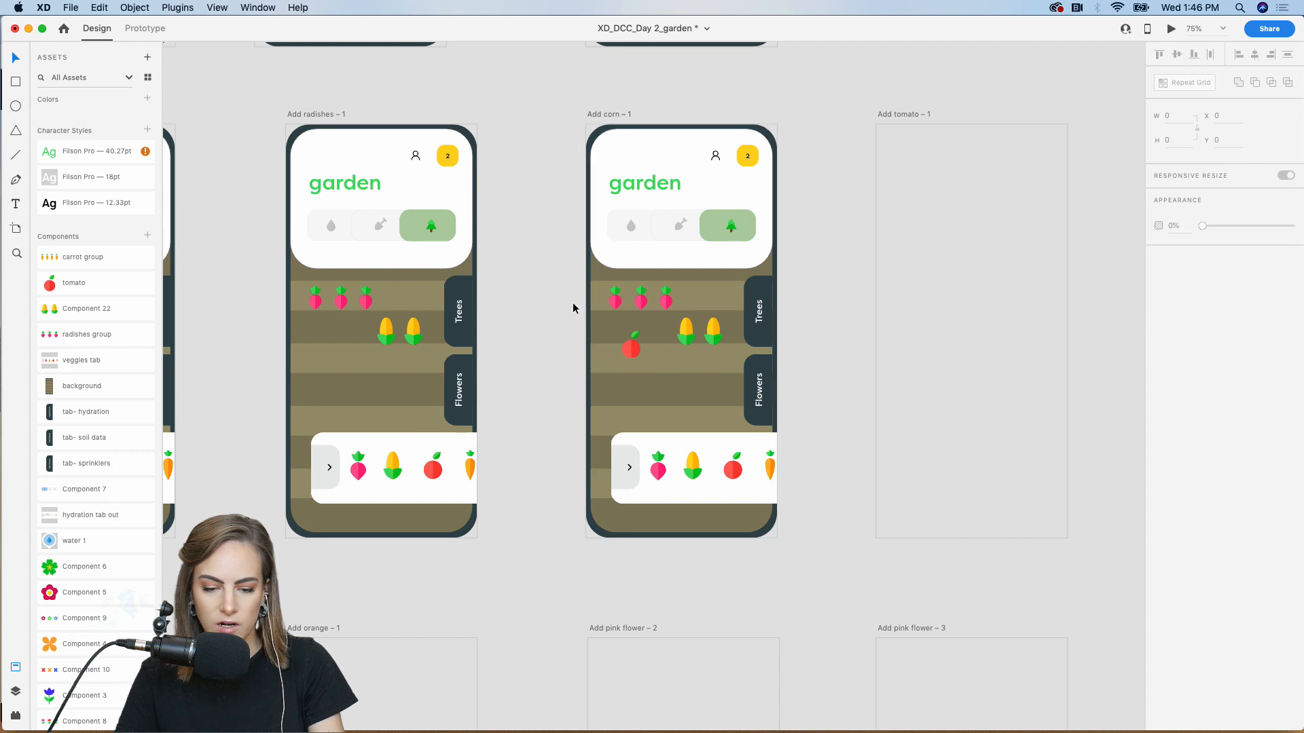
Link the tomato in Add radishes' tray to Add corn – 1
click(144, 30)
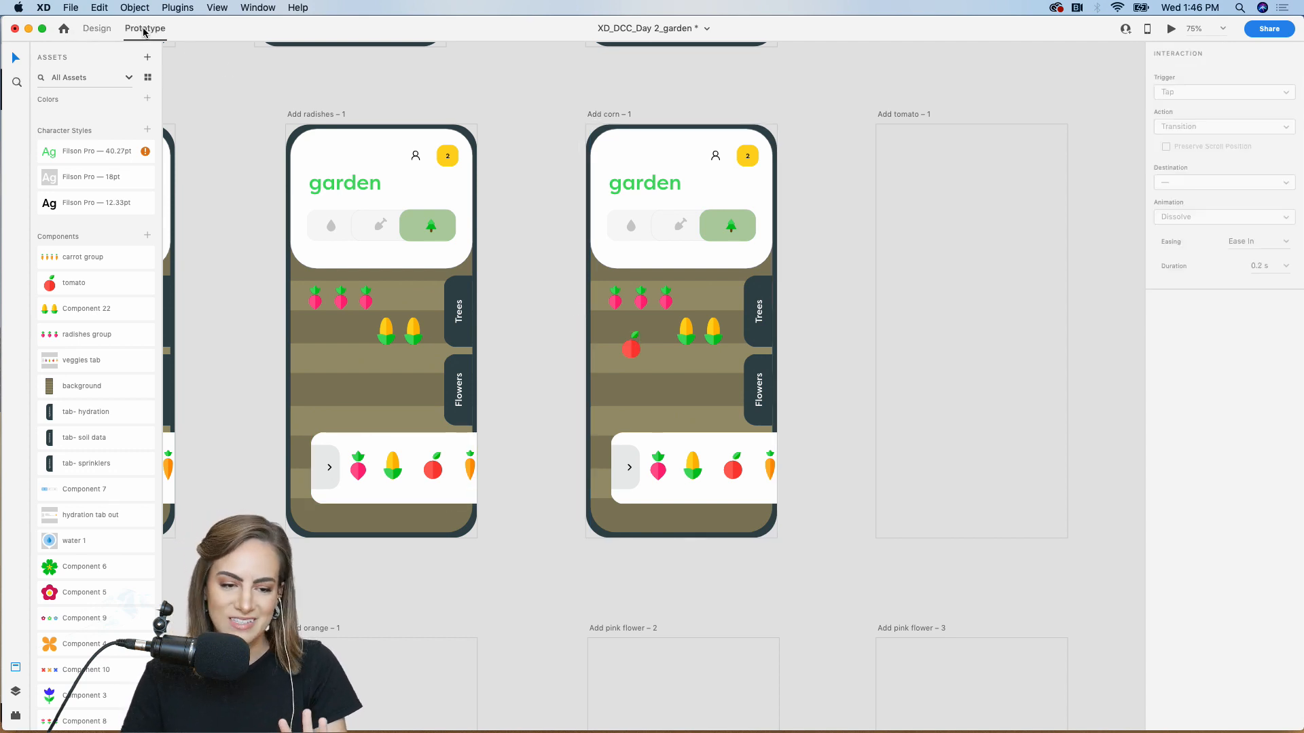
double_click(433, 470)
drag(446, 468, 605, 338)
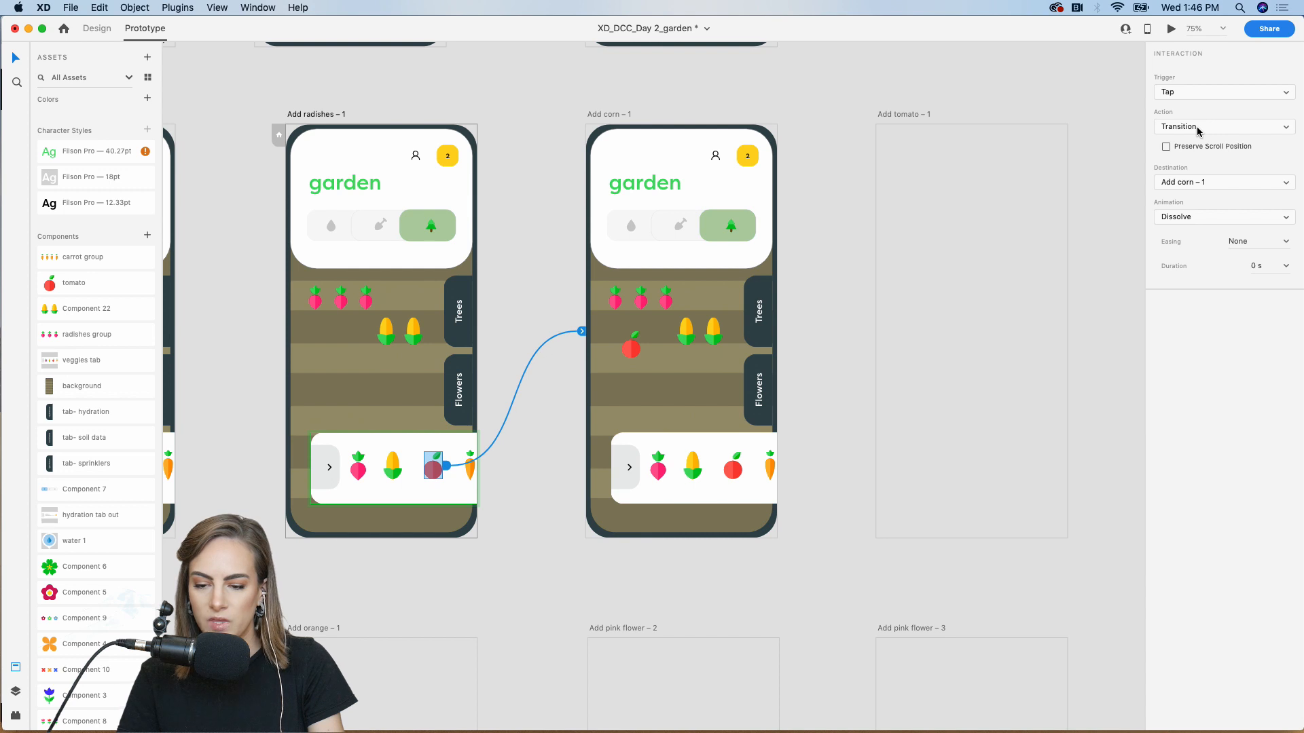
Set Animation to None on the tomato, corn and radish tray-tap links
click(1194, 220)
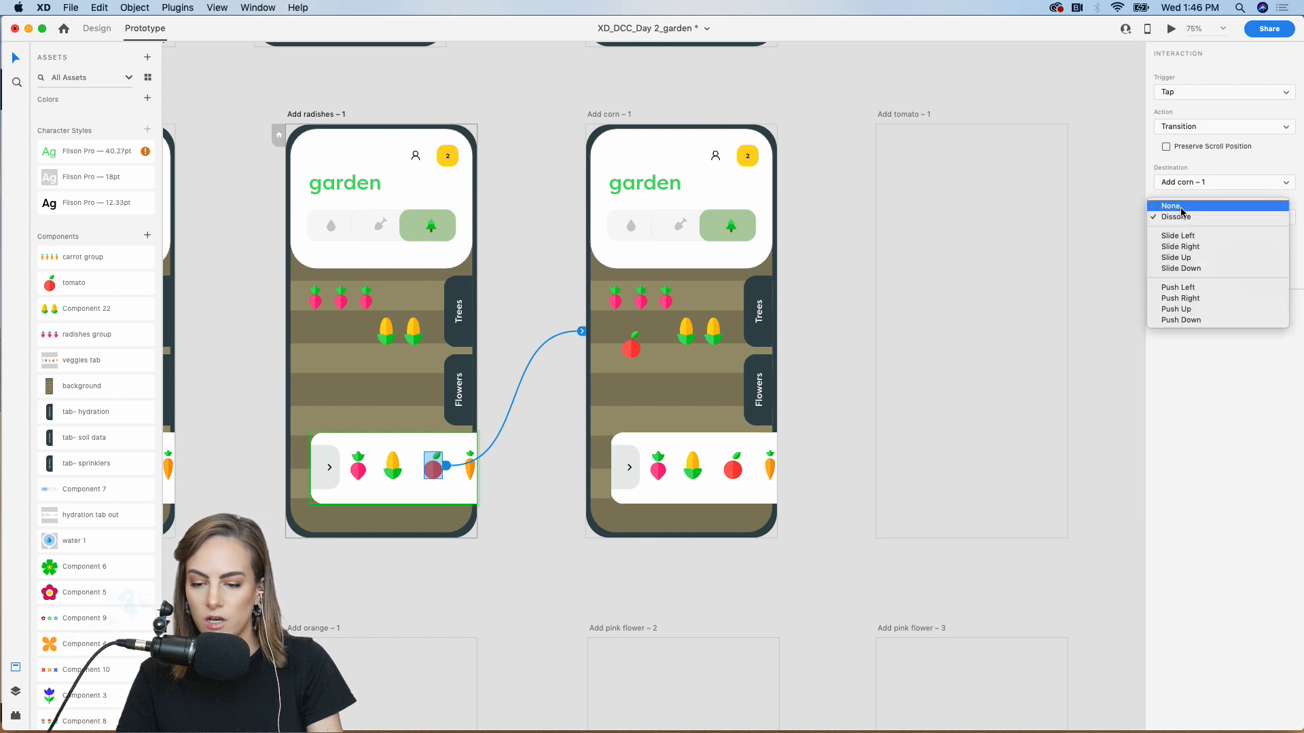
click(1174, 205)
scroll(417, 287, left, 10)
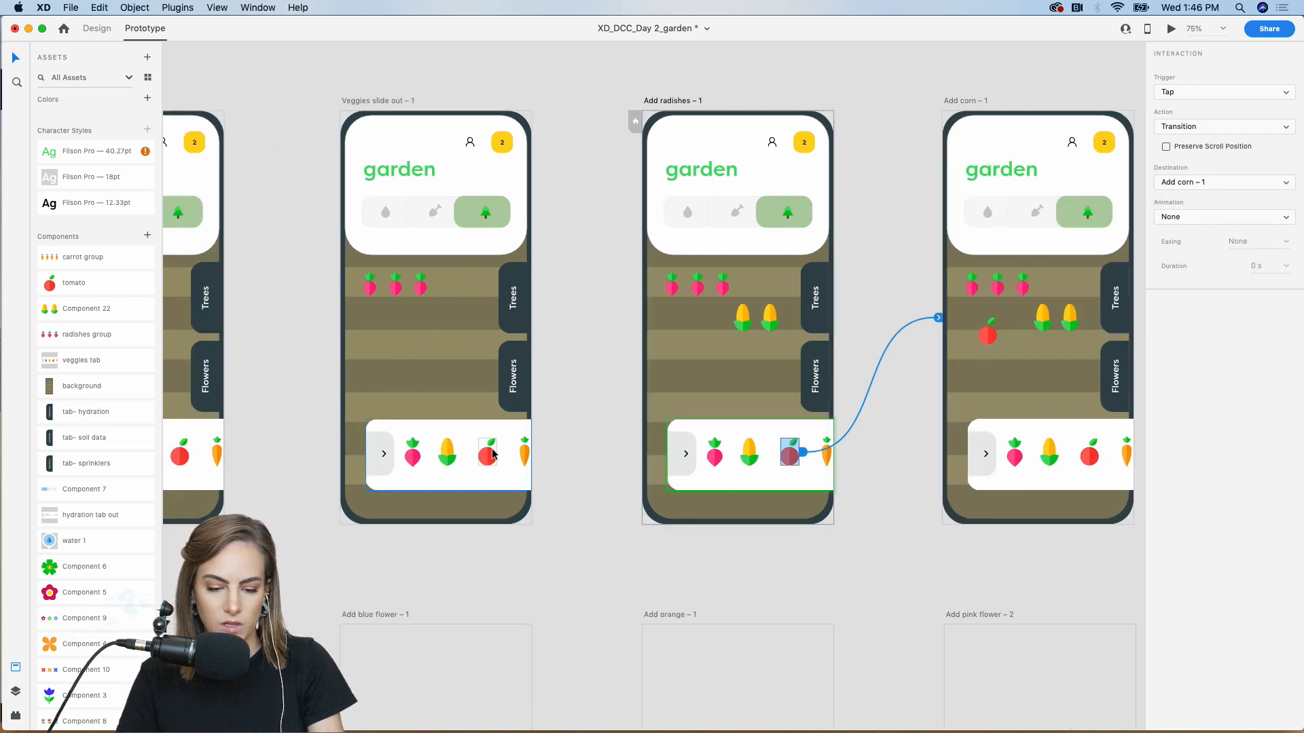
click(378, 100)
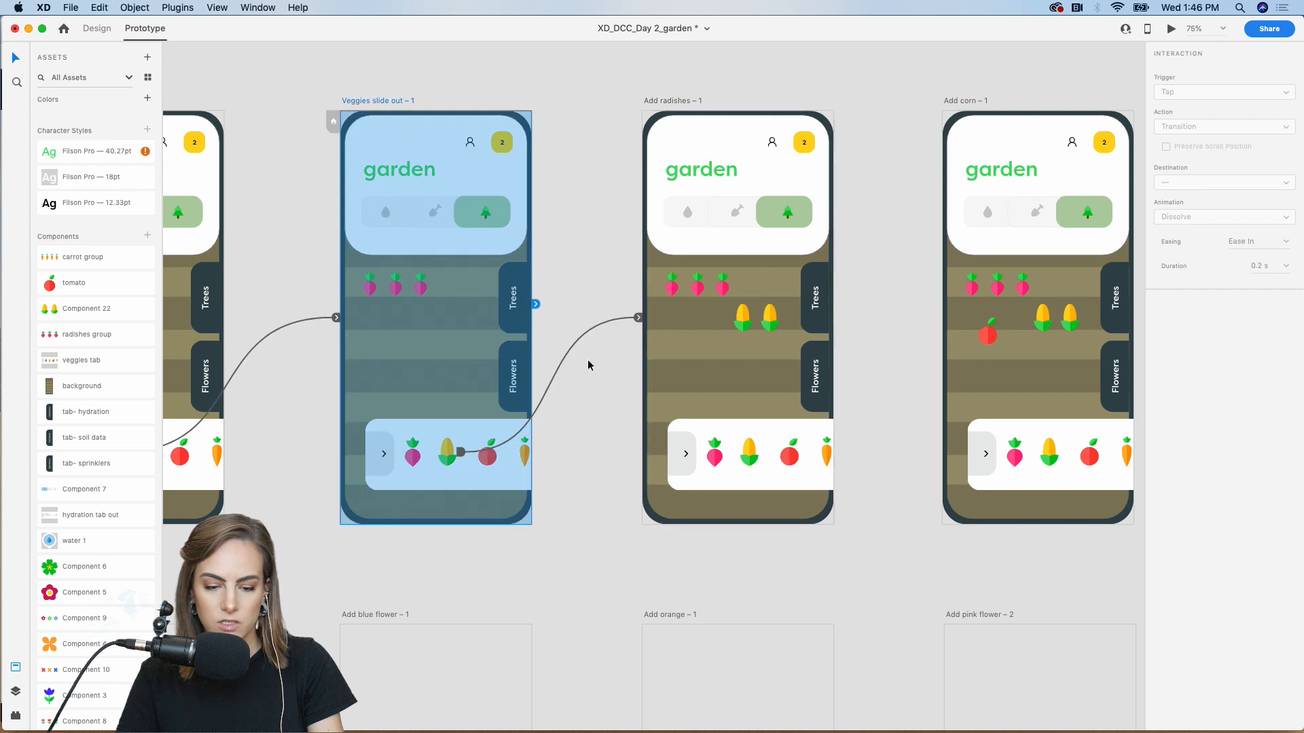
click(639, 318)
click(1185, 218)
click(1175, 206)
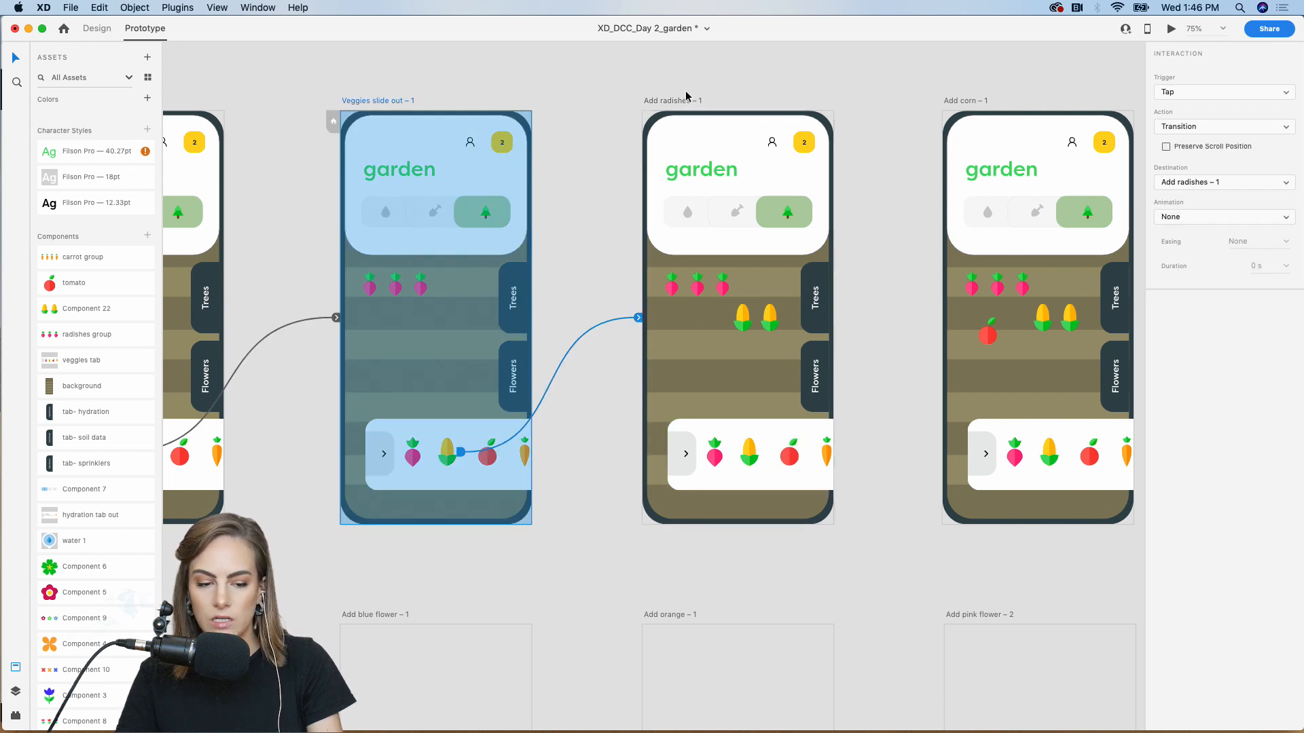
scroll(691, 96, left, 10)
click(510, 446)
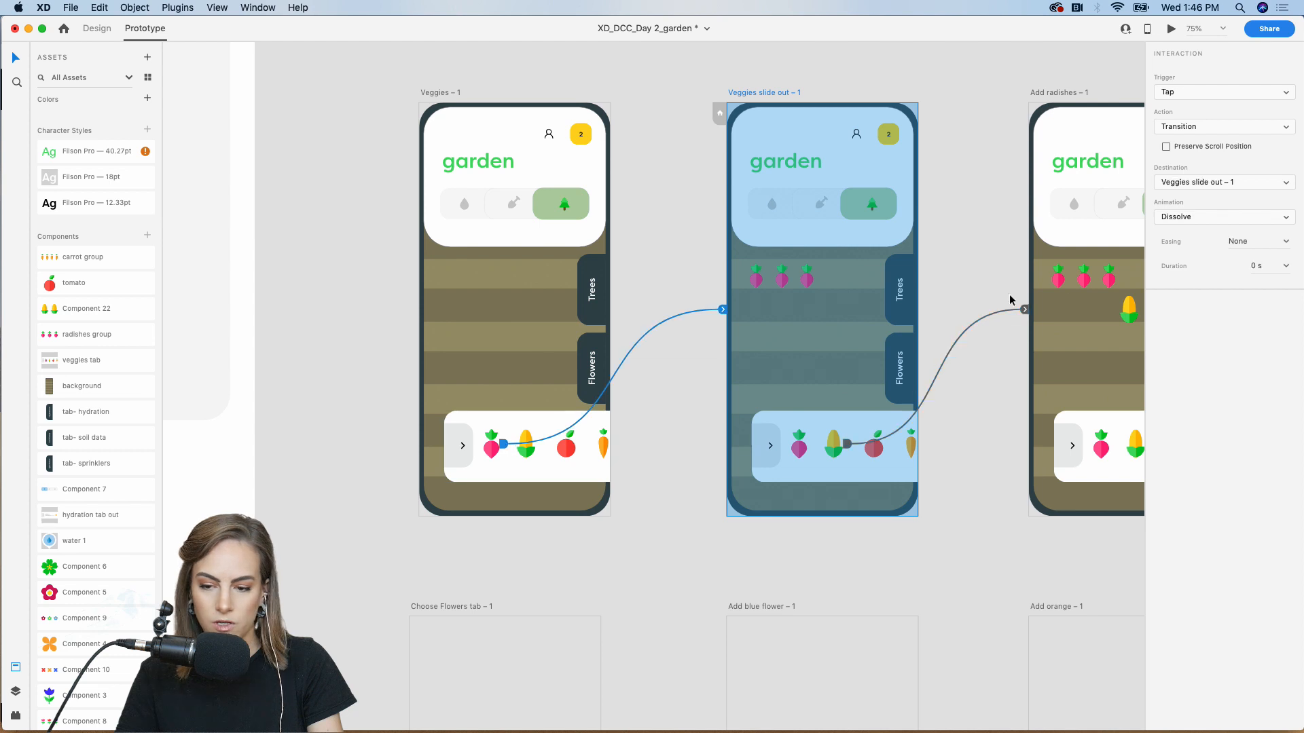
click(1187, 218)
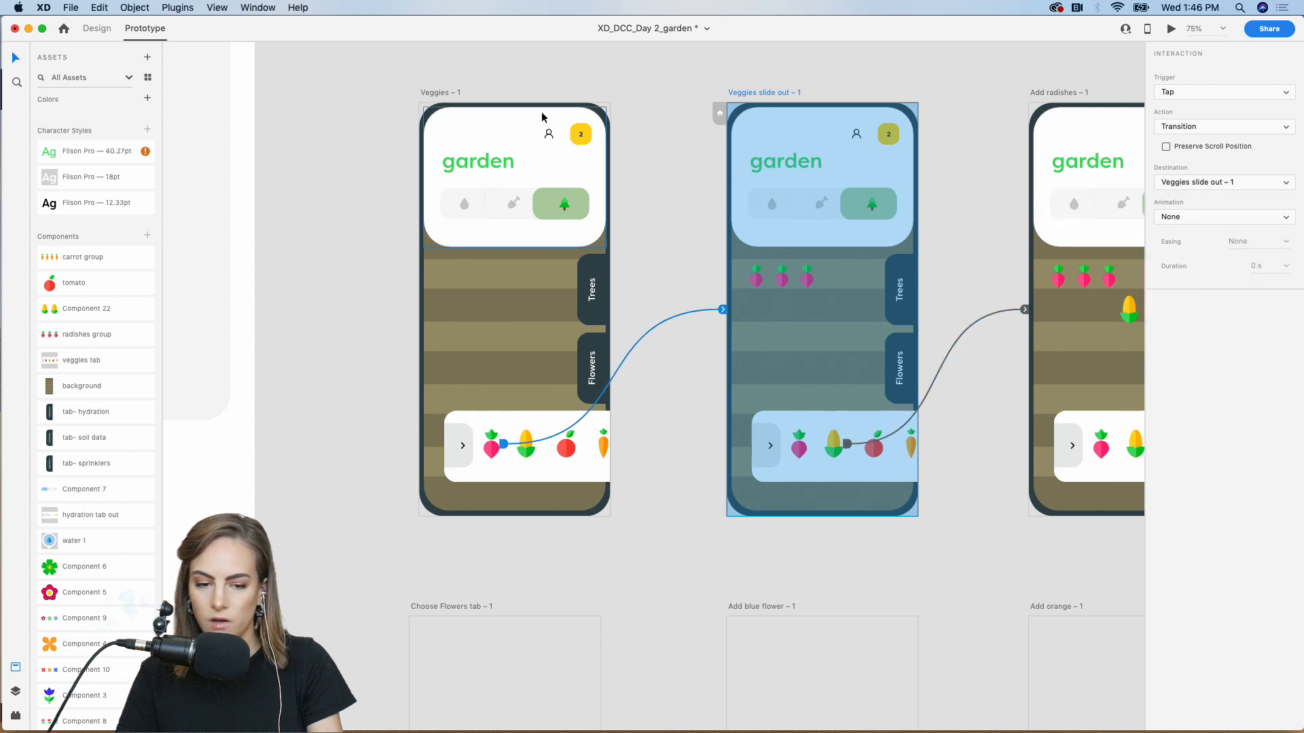
Preview from Veggies – 1, tapping radish, corn and tomato to see each planted
click(438, 99)
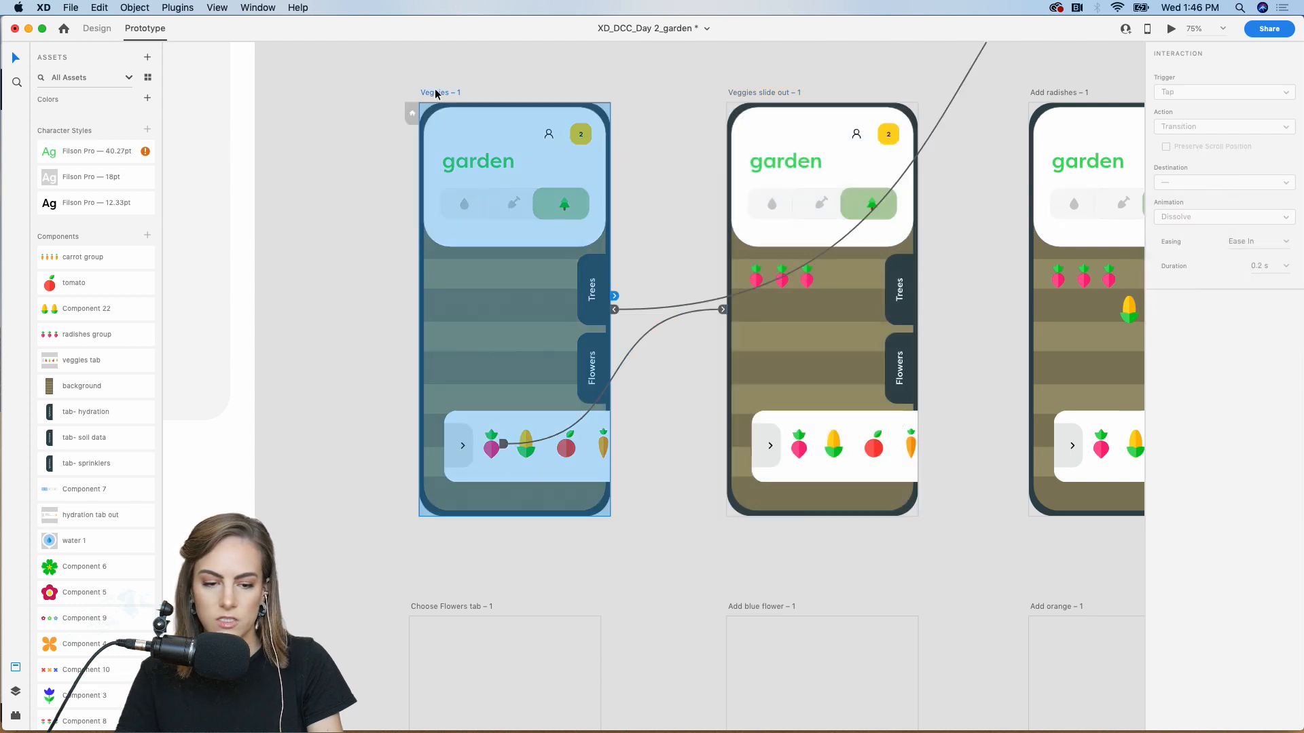
click(1171, 30)
drag(596, 49, 648, 23)
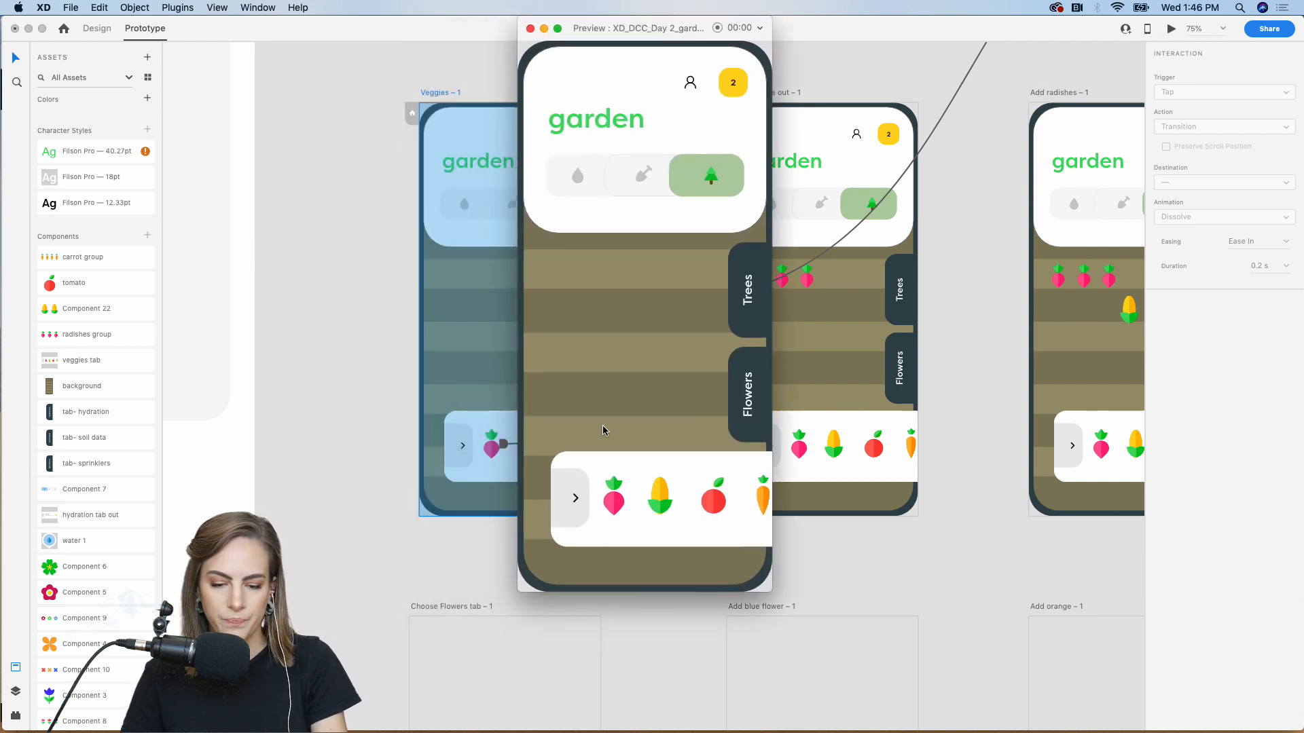
click(615, 502)
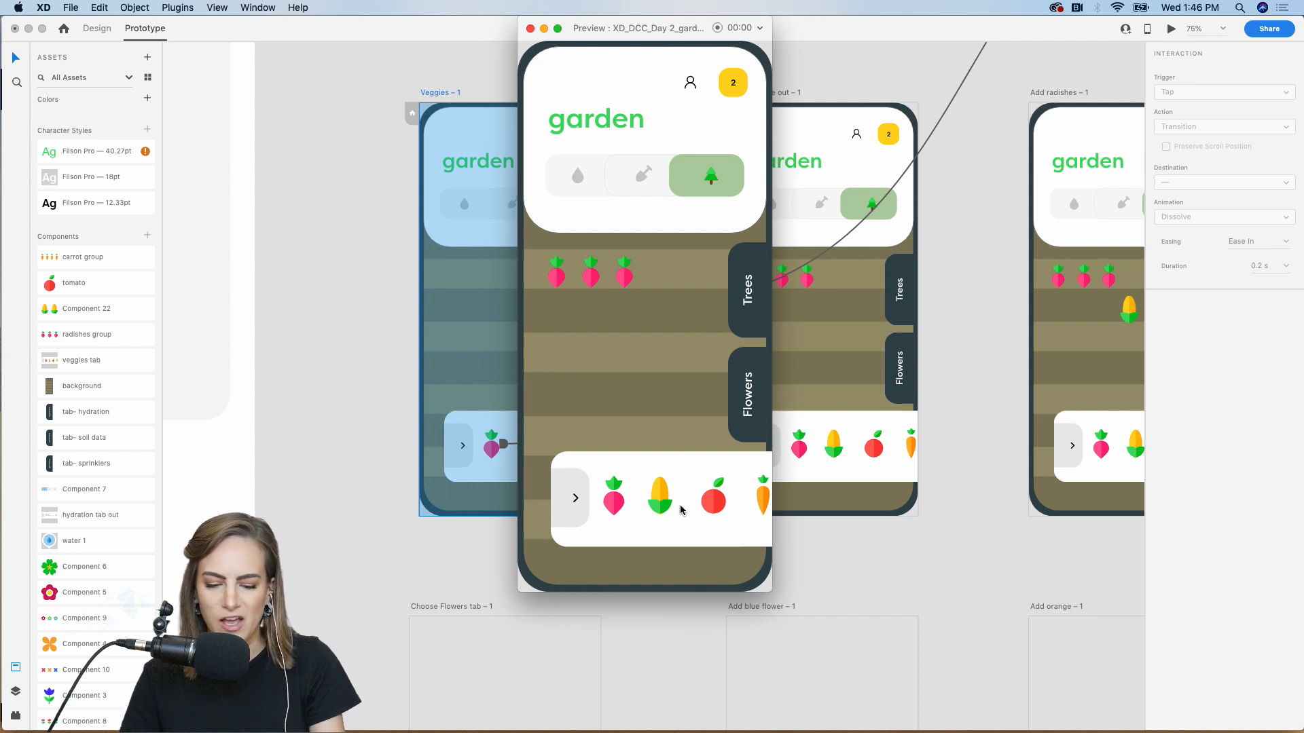
click(659, 501)
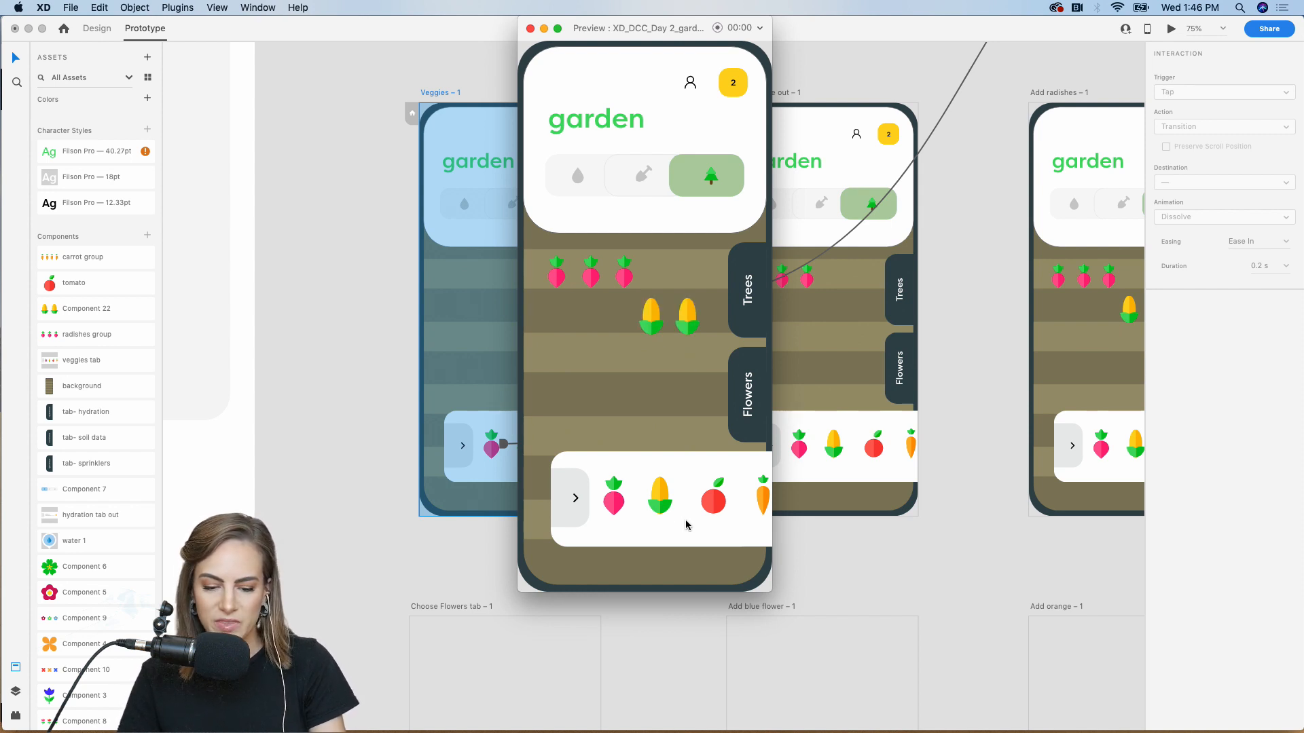
click(720, 513)
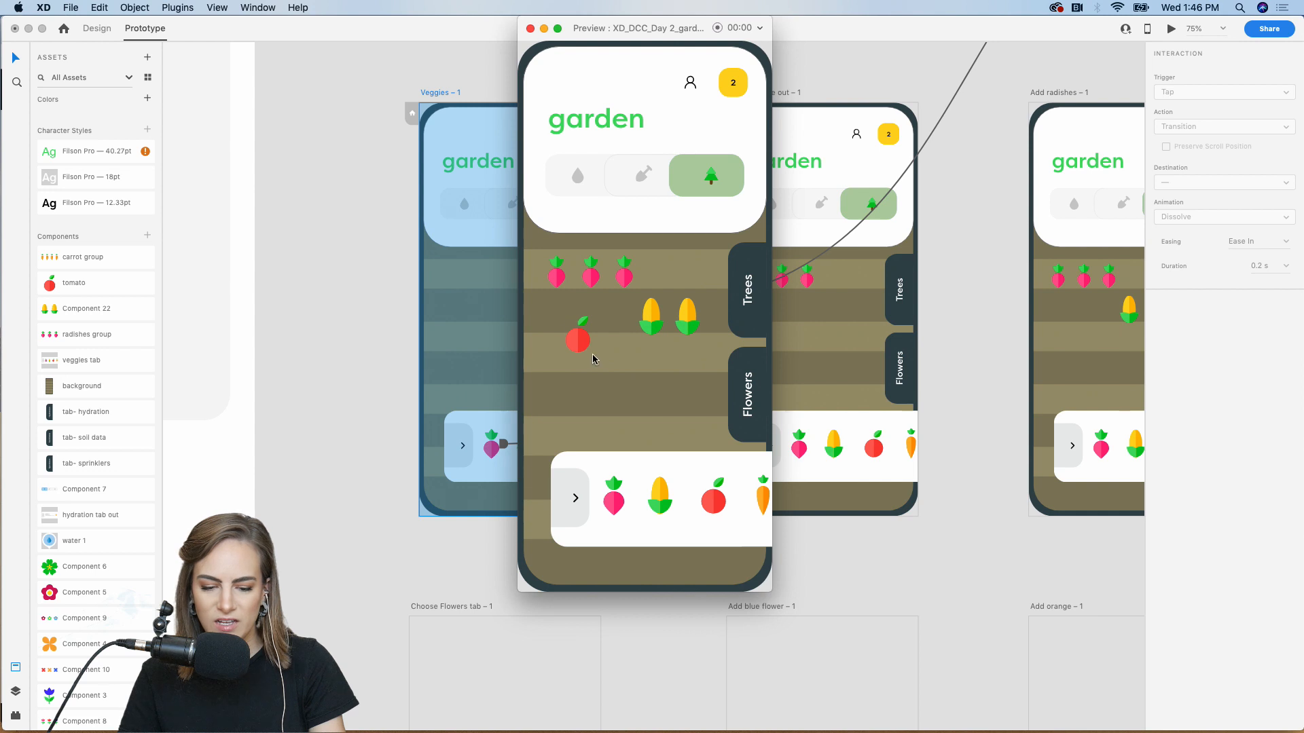
click(530, 29)
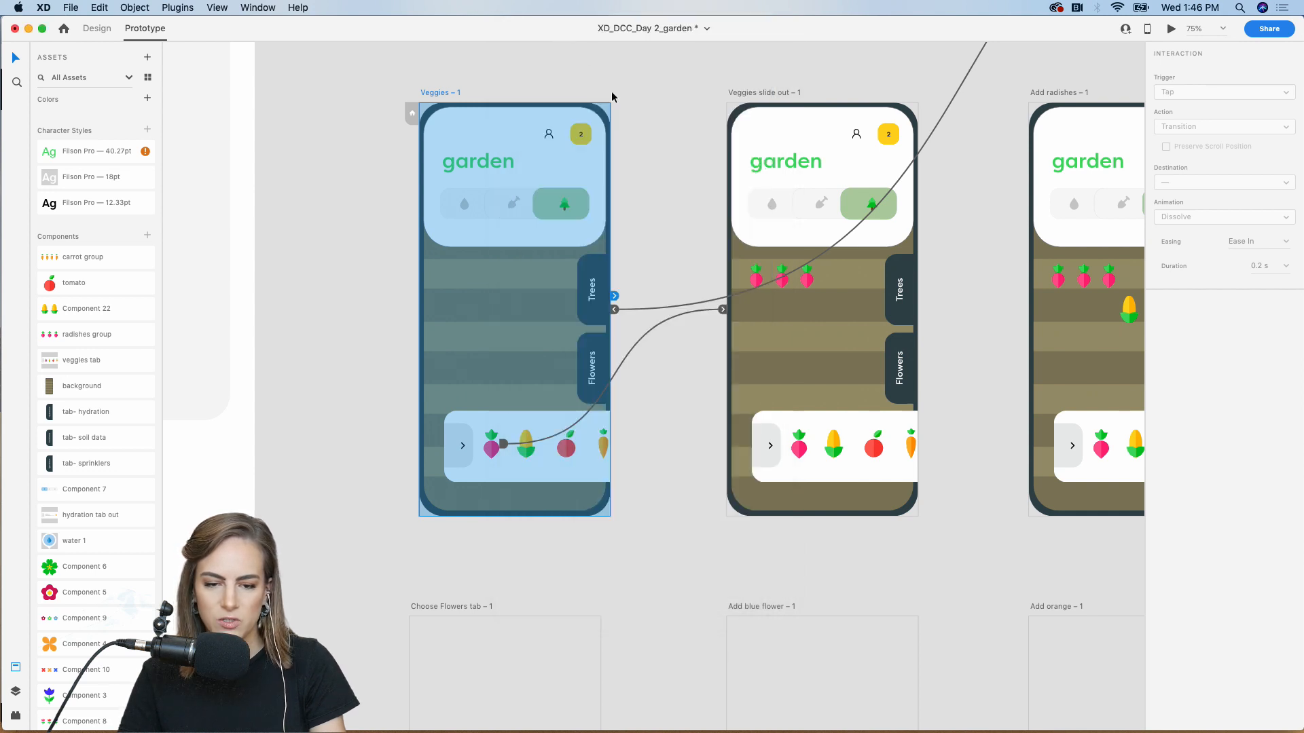
scroll(611, 91, right, 10)
Paste Add corn's garden layout into the empty Add tomato artboard
drag(788, 552, 568, 112)
scroll(568, 114, right, 1)
scroll(568, 114, right, 5)
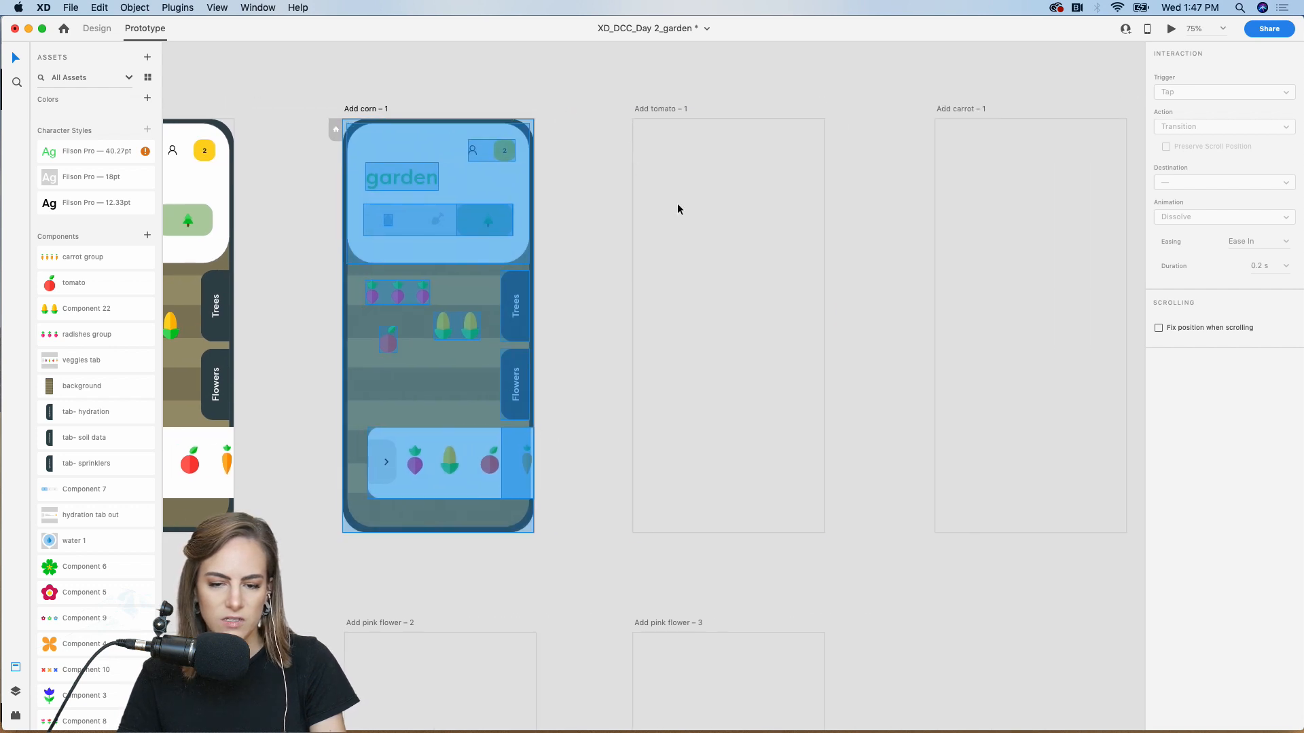
click(679, 206)
key(super+v)
click(861, 177)
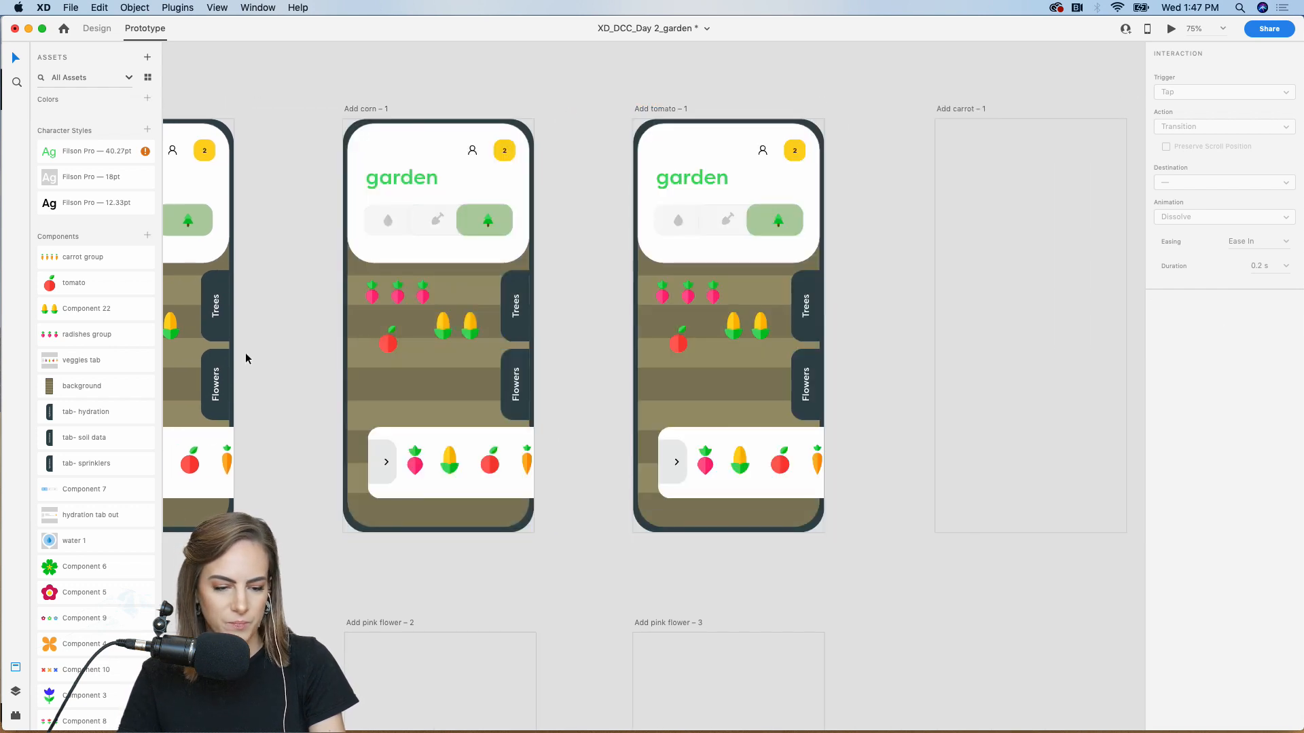
Drop the carrot group asset into a bed on Add tomato
scroll(87, 460, down, 3)
scroll(98, 301, up, 2)
drag(75, 224, 745, 397)
click(87, 34)
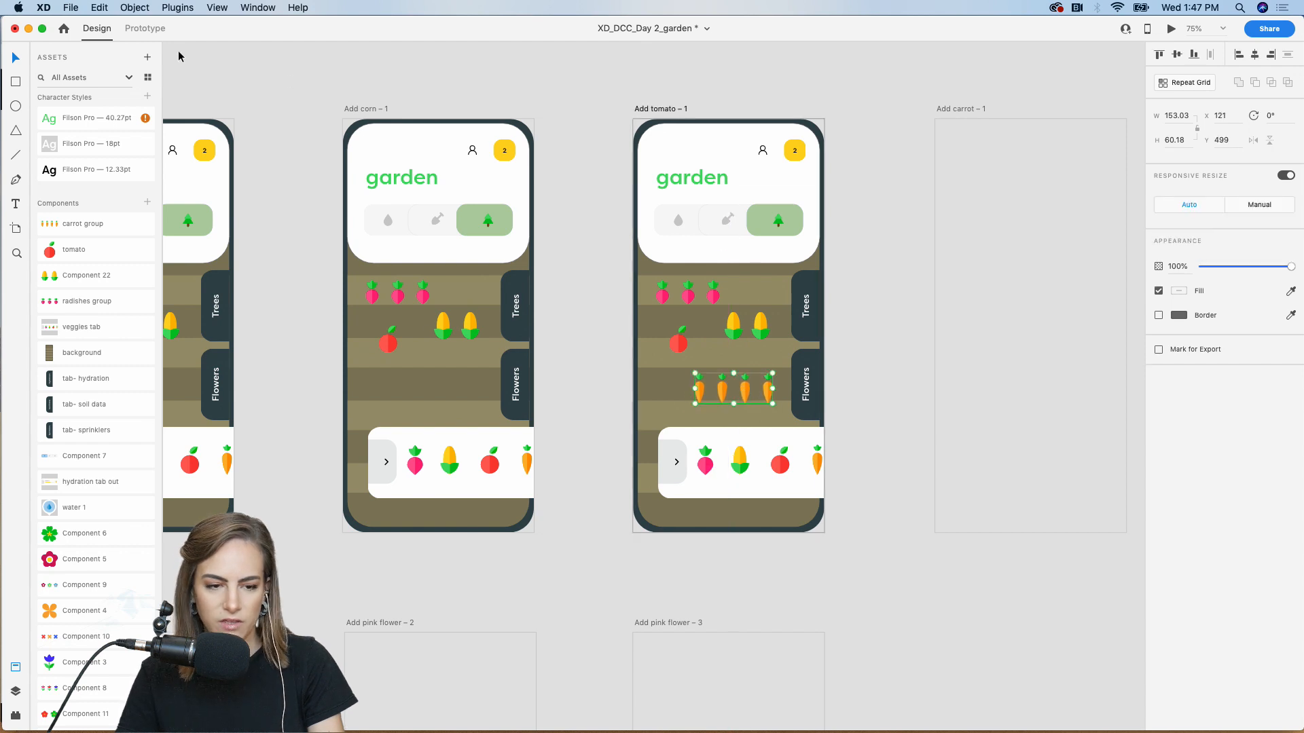
click(155, 27)
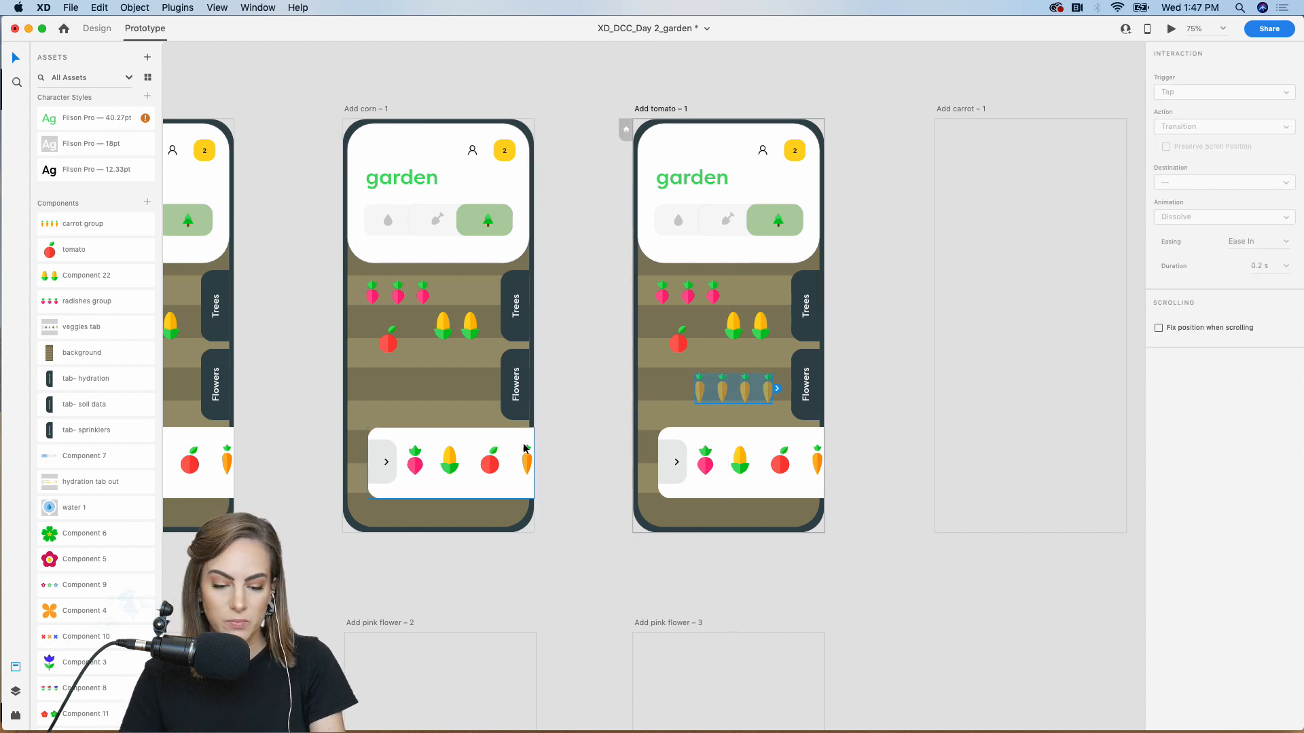
Link the carrot in Add corn's tray to the Add tomato screen
click(525, 469)
drag(536, 462, 675, 320)
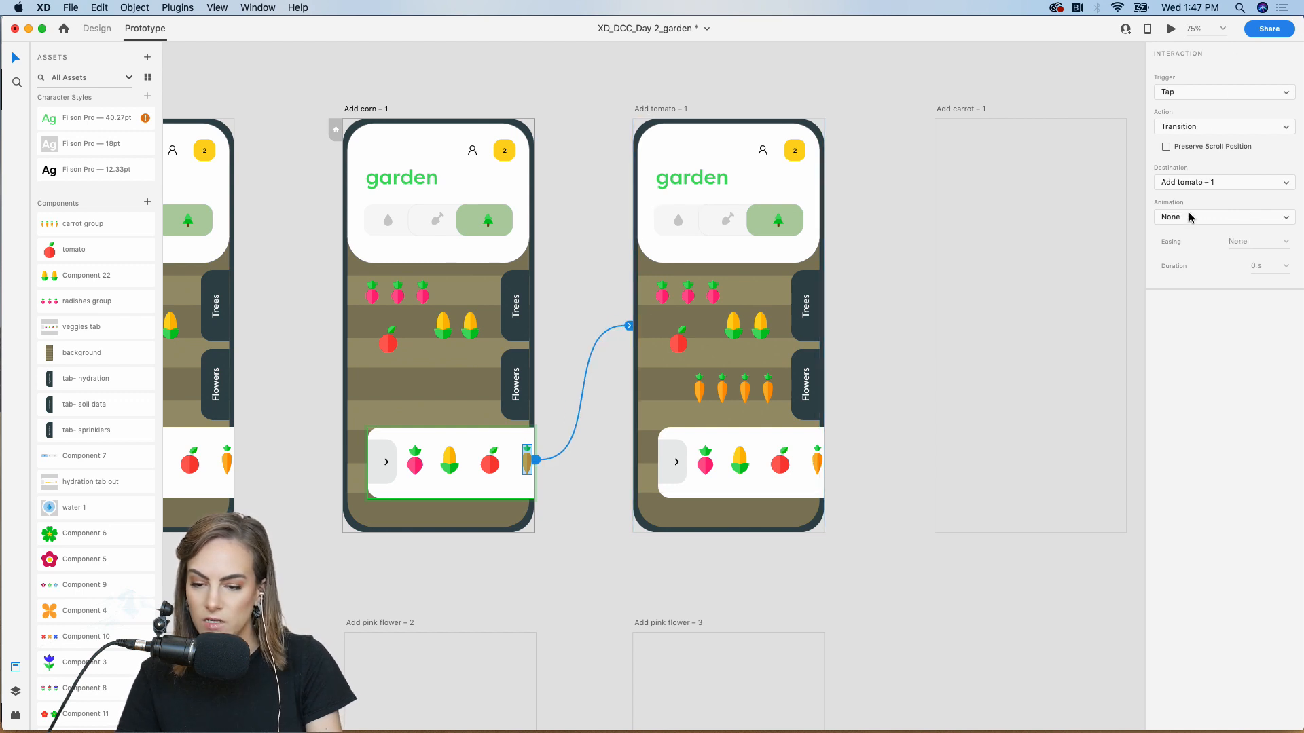
click(877, 263)
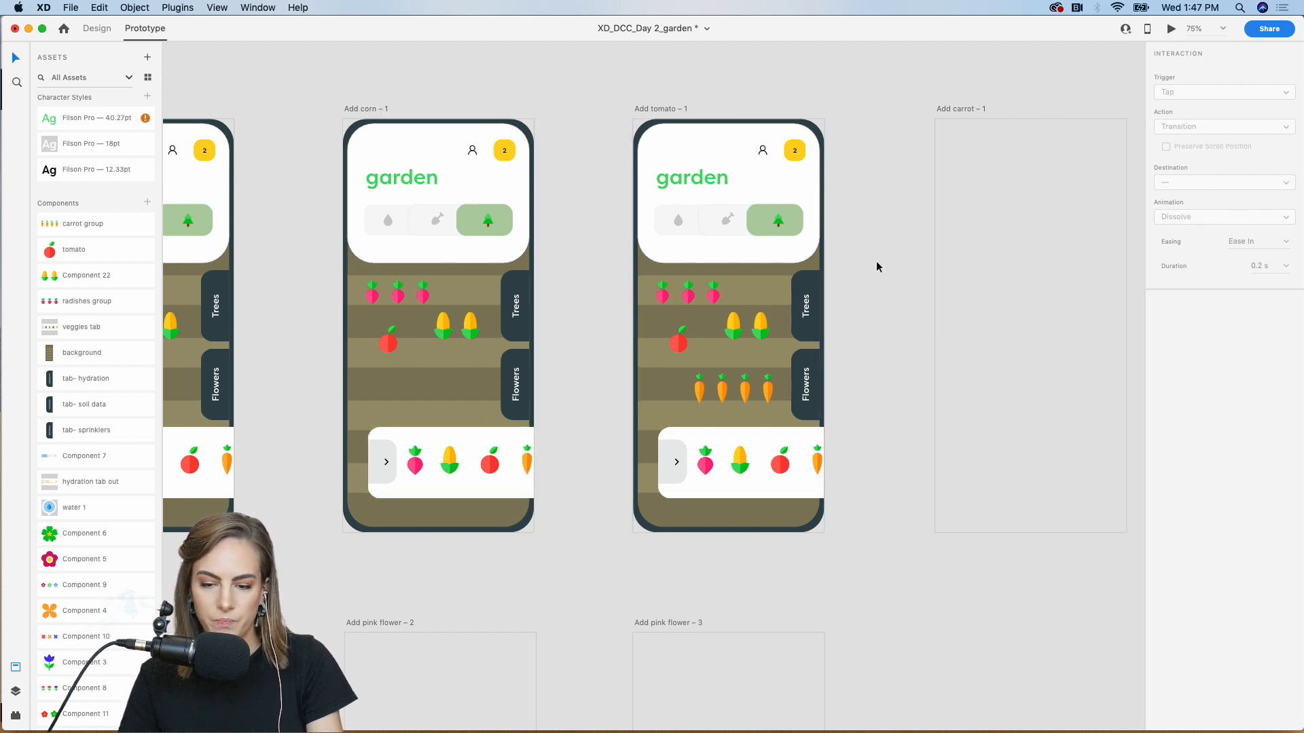
Delete the empty Add carrot artboard
scroll(877, 263, right, 3)
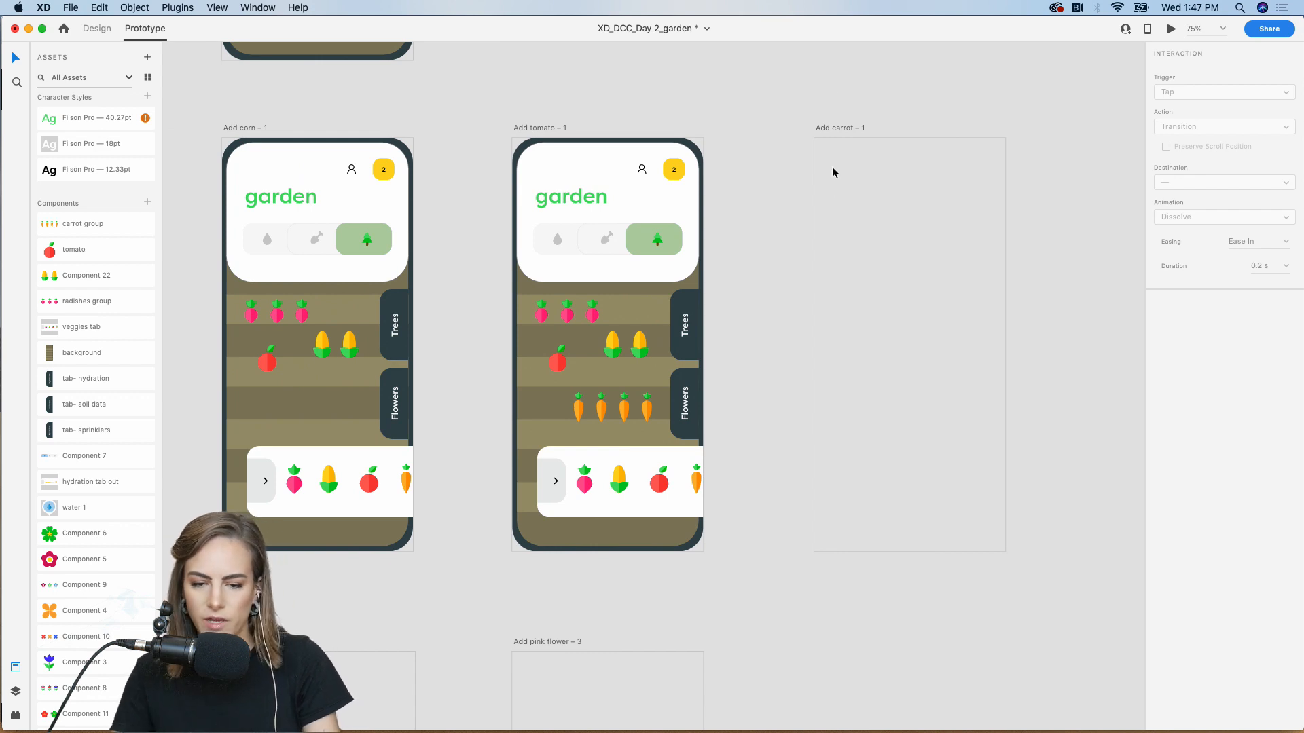
click(828, 134)
key(Delete)
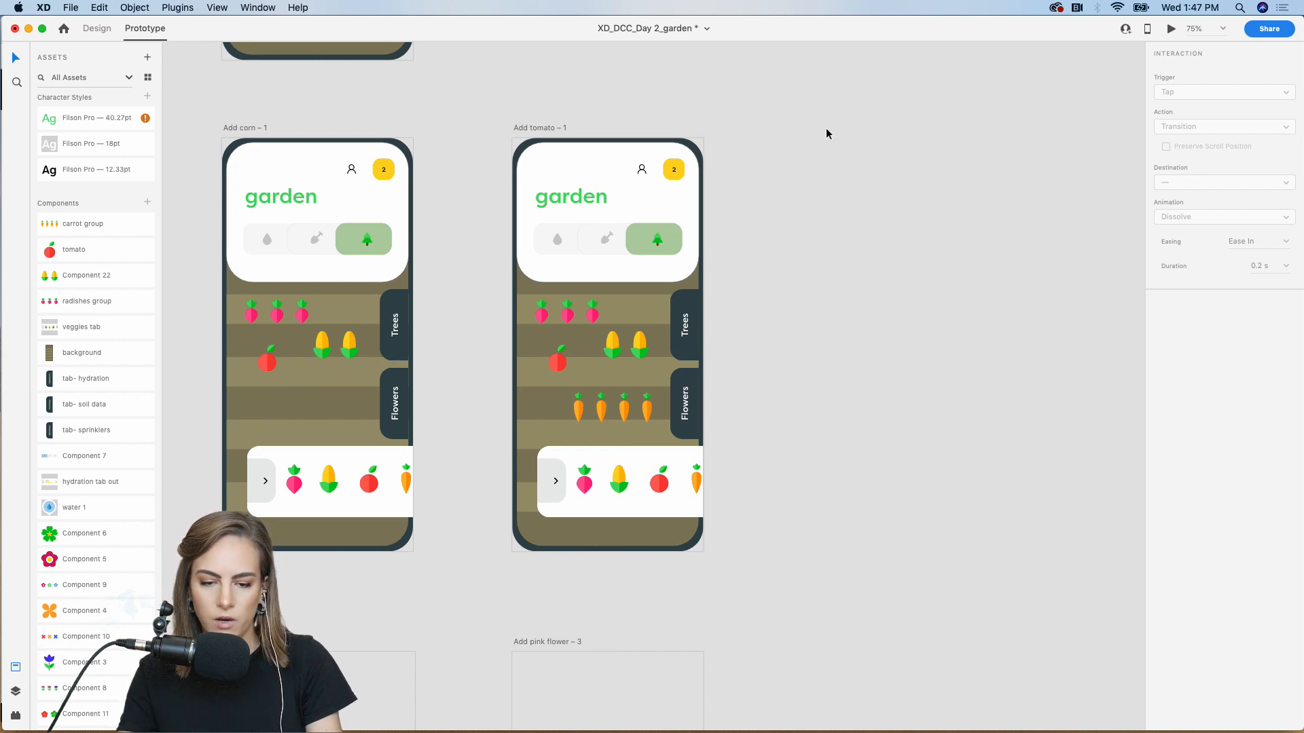
Select all contents of the Add tomato screen
scroll(826, 128, left, 3)
scroll(825, 127, down, 2)
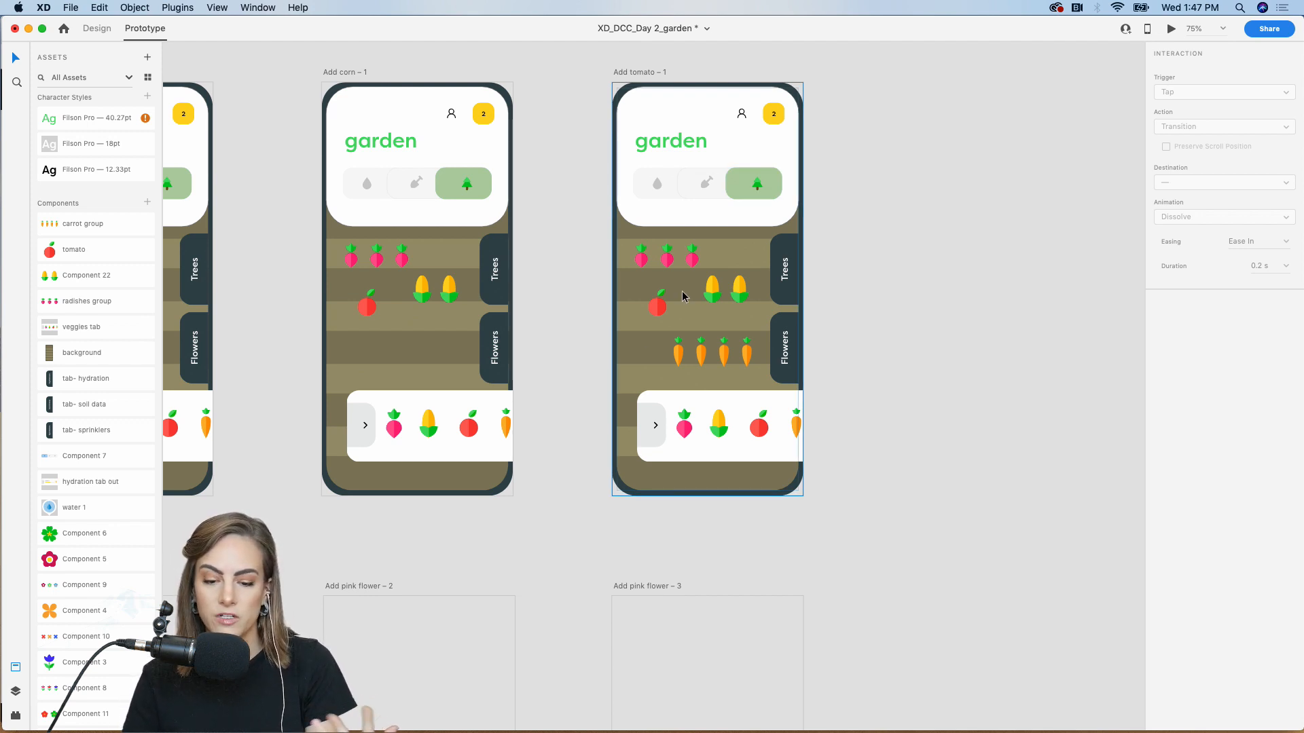
drag(849, 522, 621, 96)
scroll(621, 95, down, 5)
scroll(621, 94, left, 10)
Paste the garden screen into Choose Flowers tab and zoom to 100%
click(588, 377)
key(super+v)
click(404, 352)
scroll(404, 352, down, 3)
key(super+plus)
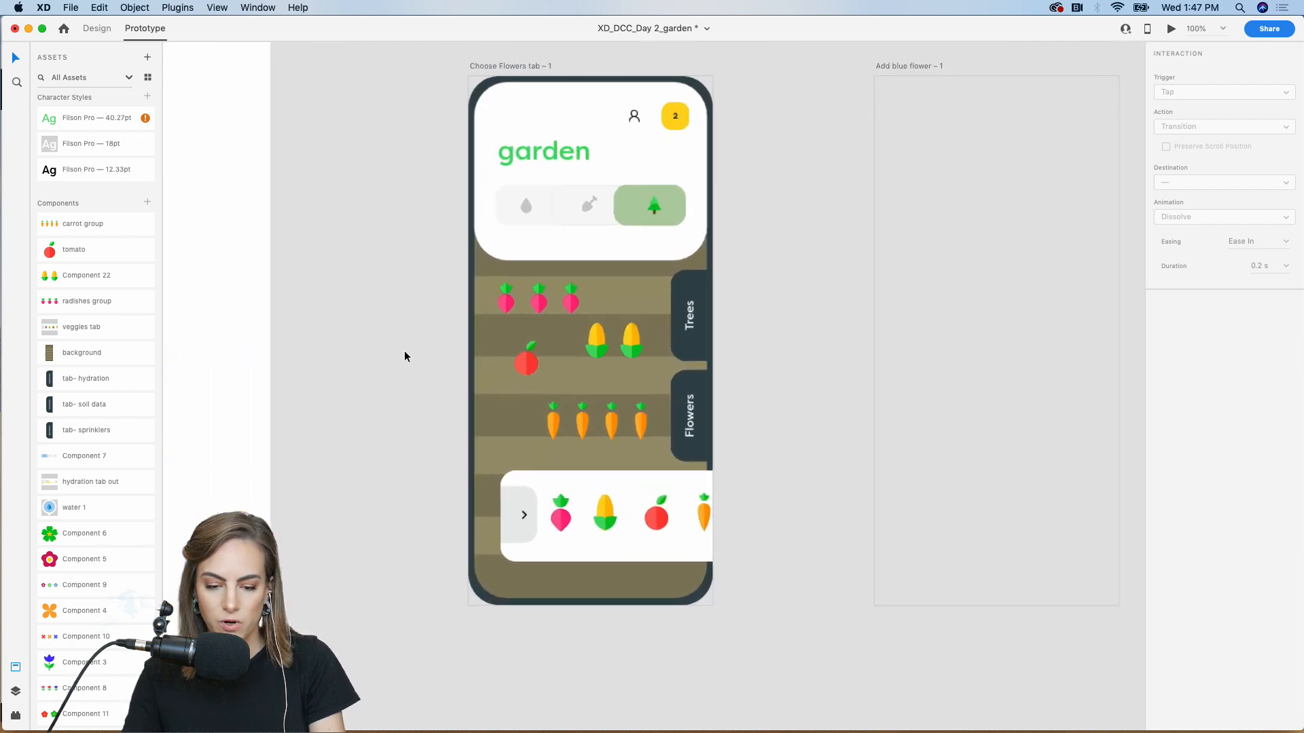
Move the veggie tray half off the right edge and set its opacity to 0%
drag(511, 519, 690, 513)
key(ctrl+Tab)
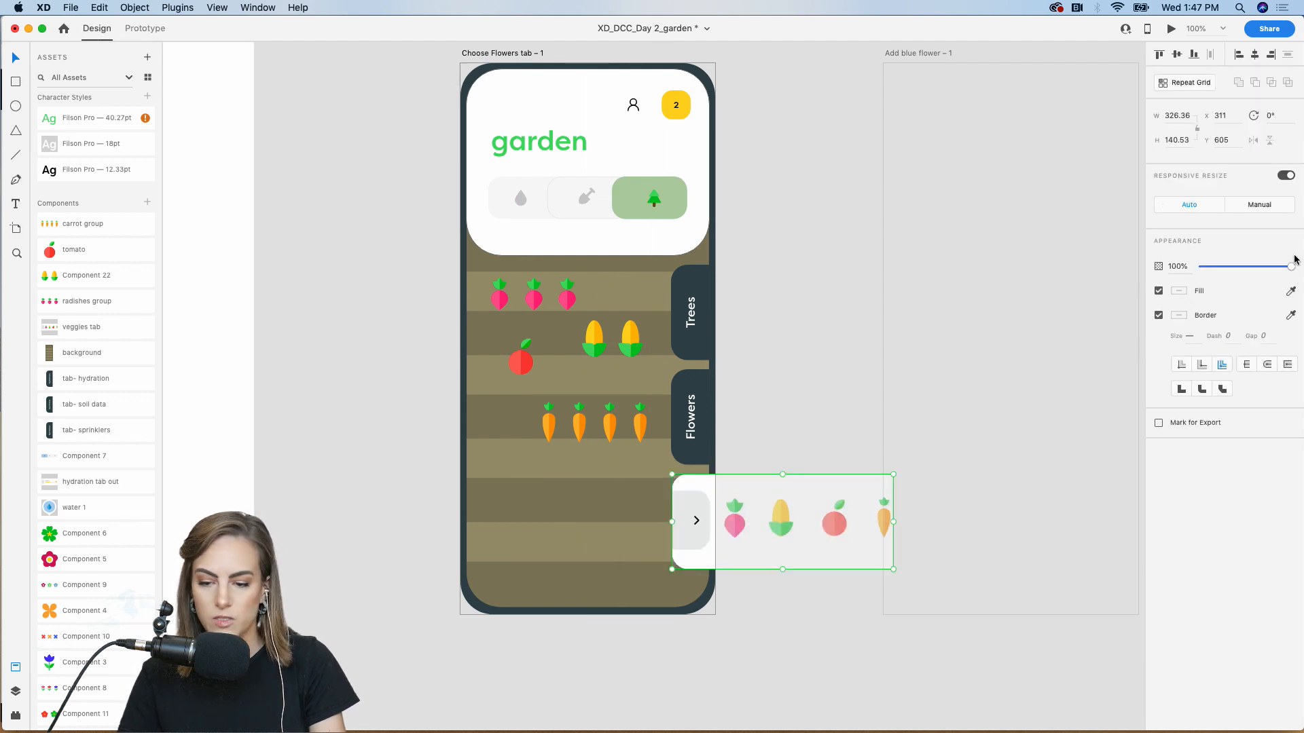
drag(1224, 271, 1197, 270)
click(837, 279)
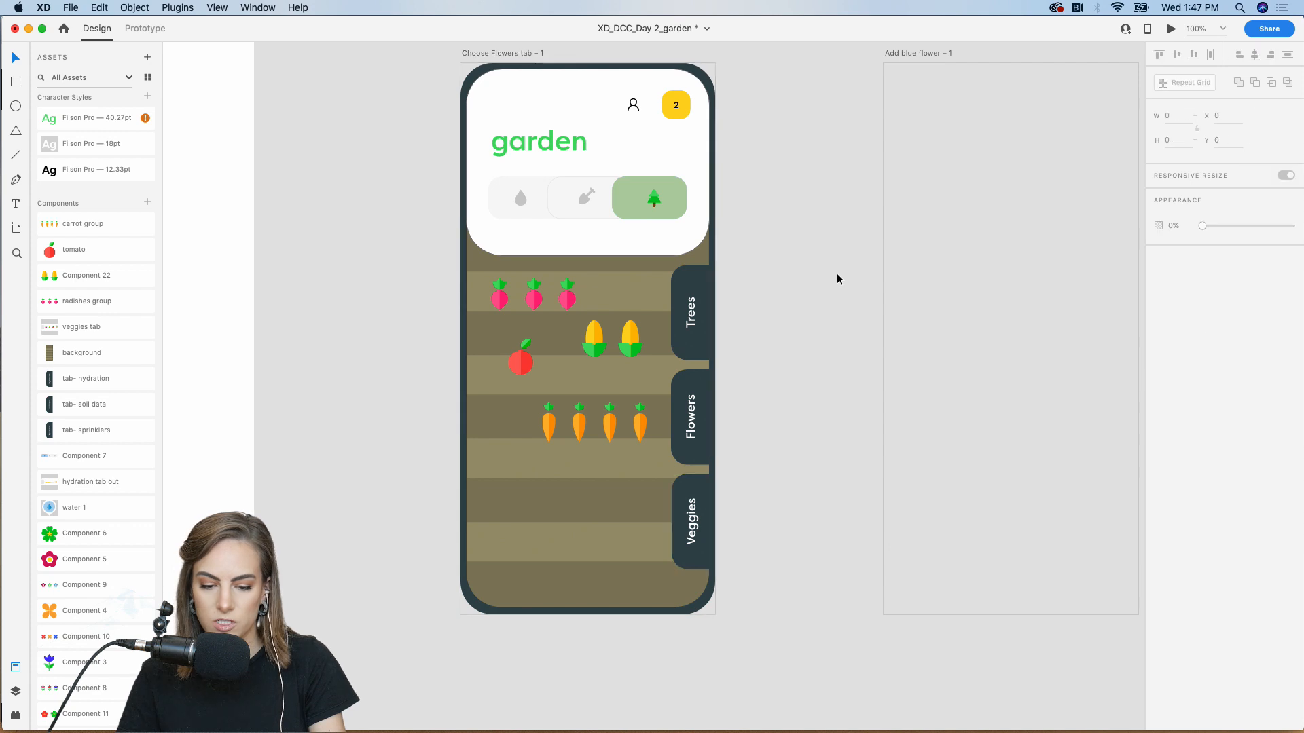
Place the flowers tray asset onto the Choose Flowers tab phone screen
scroll(109, 537, down, 5)
drag(87, 592, 438, 672)
scroll(445, 674, down, 4)
drag(434, 563, 549, 299)
Copy the flowers tray into Add tomato, parked past its right edge at 0% opacity
key(super+c)
scroll(548, 299, up, 12)
scroll(548, 299, right, 20)
scroll(548, 299, left, 8)
scroll(548, 299, up, 2)
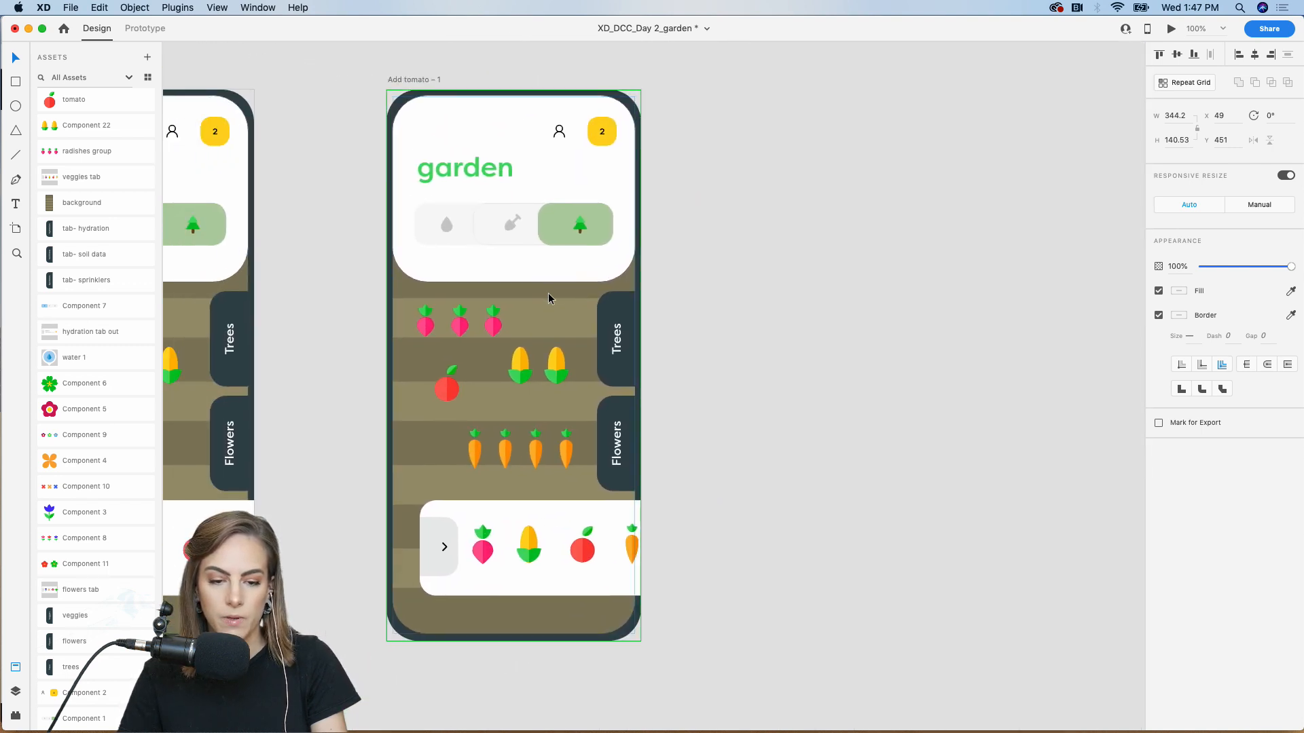
key(super+v)
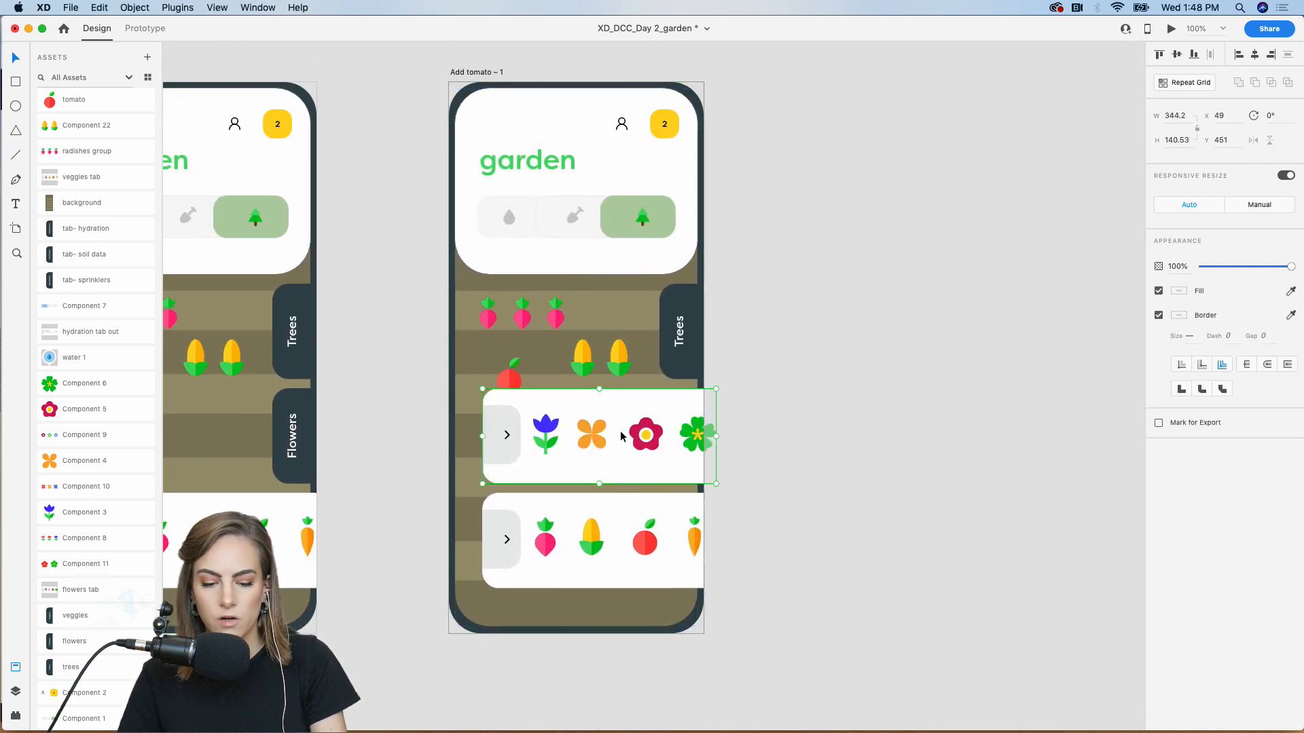
drag(528, 435, 707, 436)
click(1201, 263)
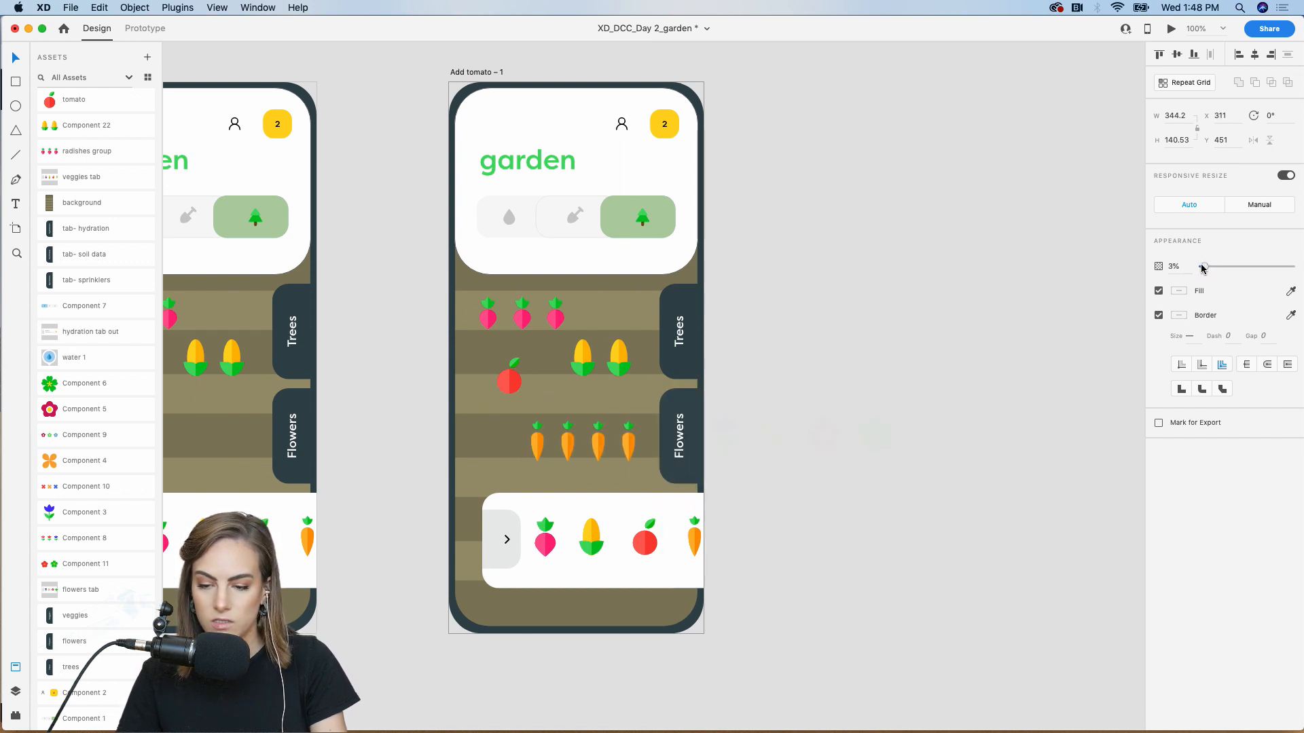
click(1018, 268)
key(super+minus)
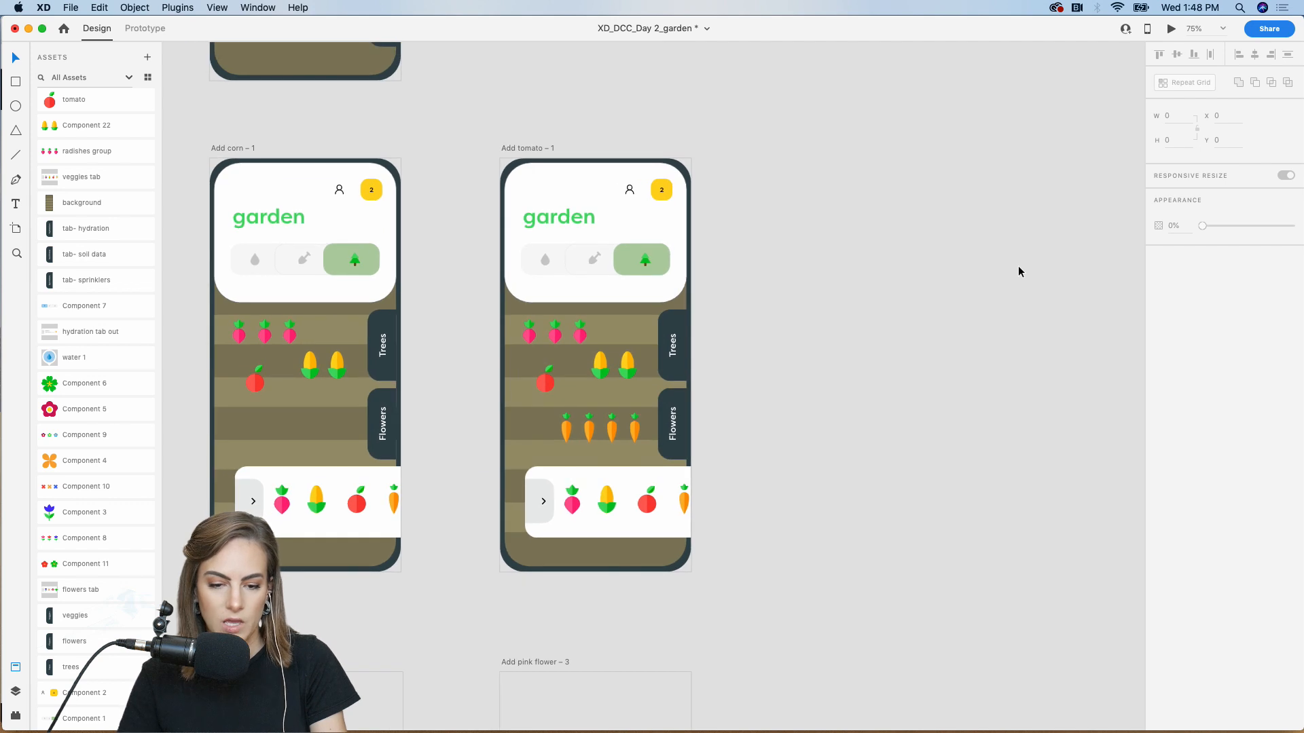
key(super+minus)
scroll(1018, 268, left, 4)
scroll(1019, 268, down, 1)
In Prototype mode, link Add tomato's Flowers tab to Choose Flowers tab – 1
scroll(1019, 271, left, 3)
scroll(1018, 272, down, 2)
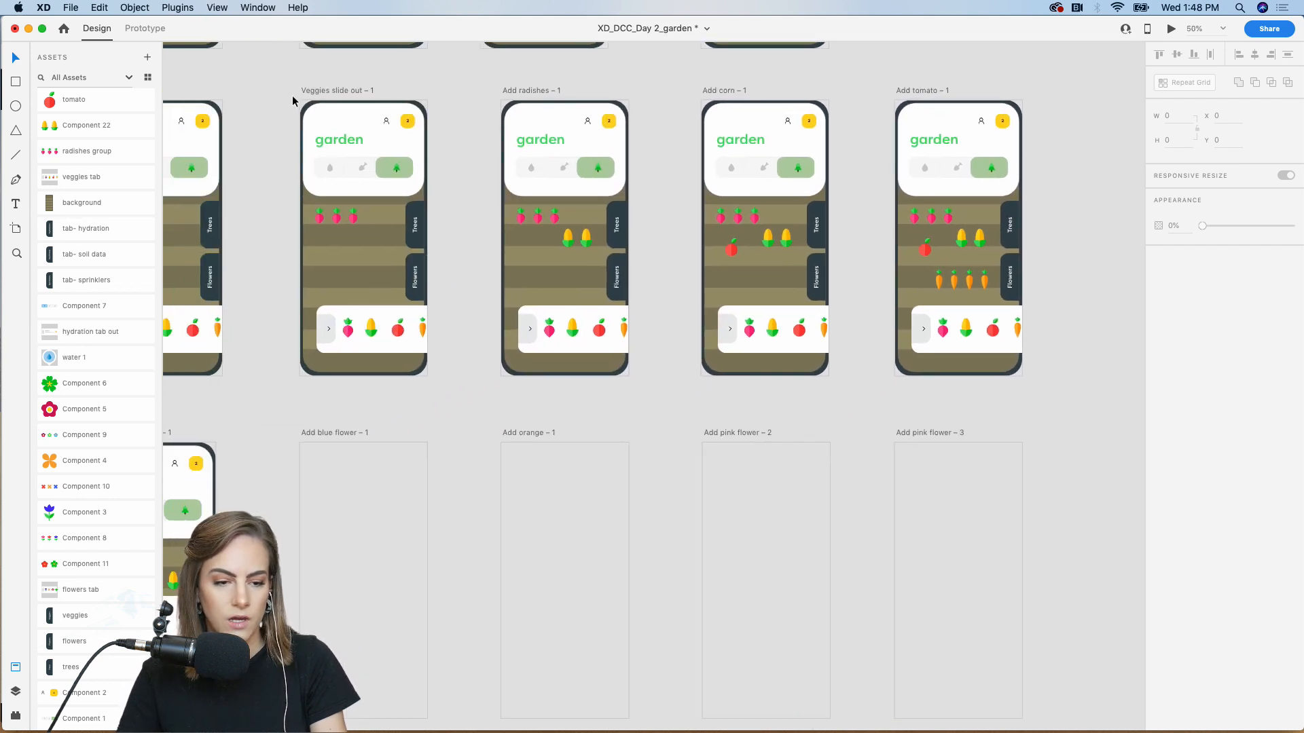
click(146, 28)
scroll(1086, 170, down, 3)
scroll(1087, 170, left, 3)
click(1096, 153)
click(1112, 169)
scroll(1112, 168, right, 3)
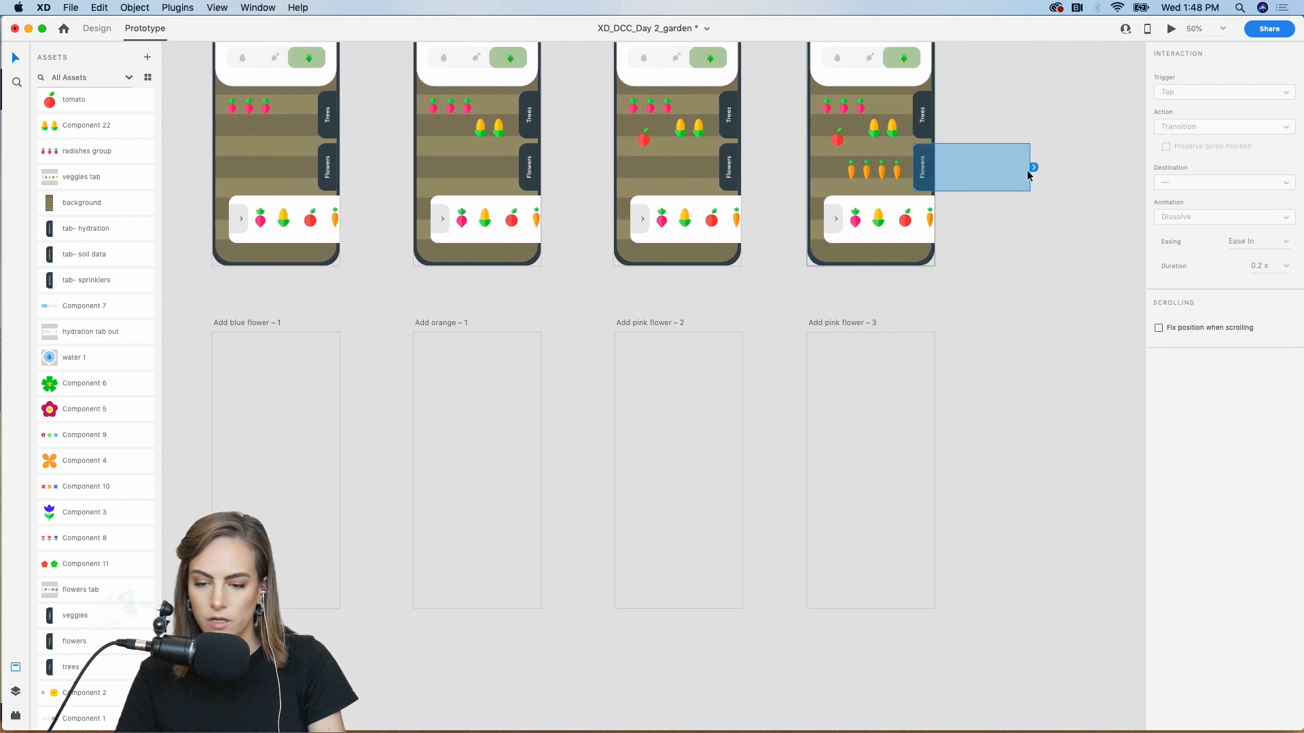
drag(1036, 169, 410, 461)
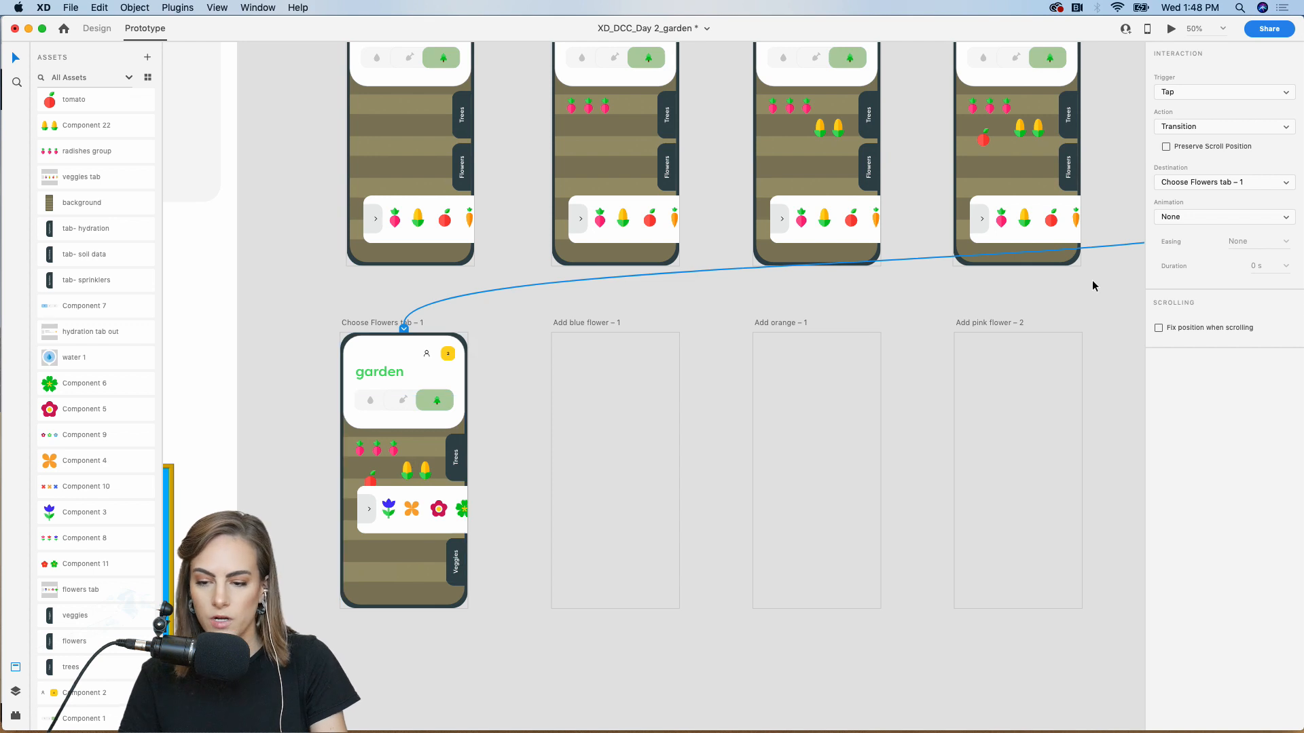
Set the interaction to Auto-Animate with Ease Out easing and 0.4 s duration
click(1196, 128)
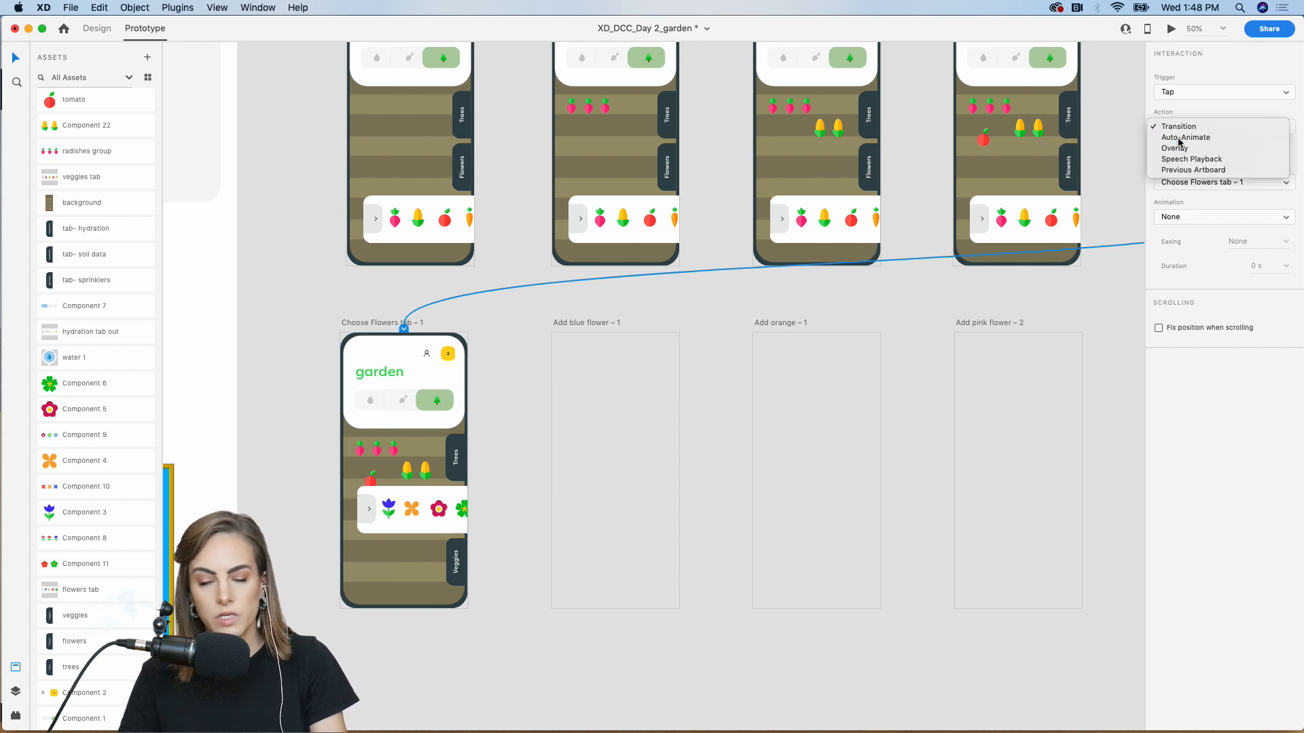
click(1179, 138)
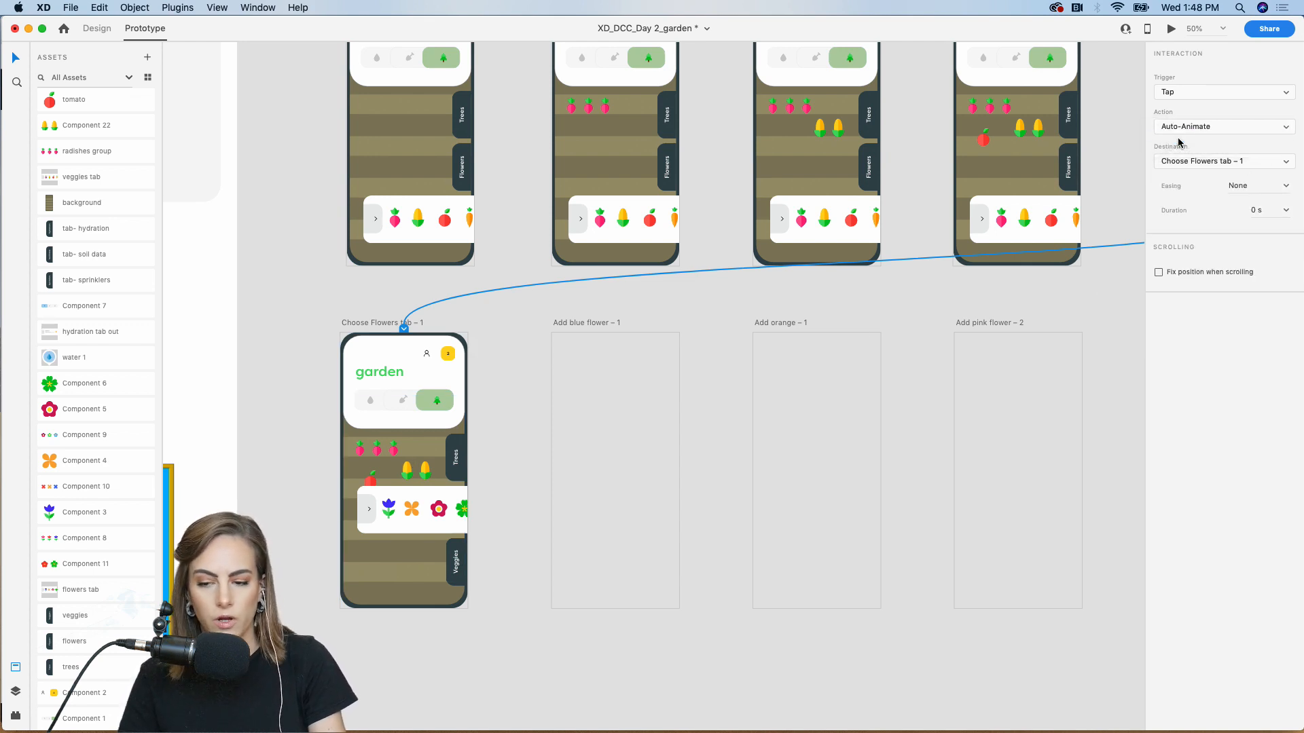
click(1283, 187)
click(1268, 215)
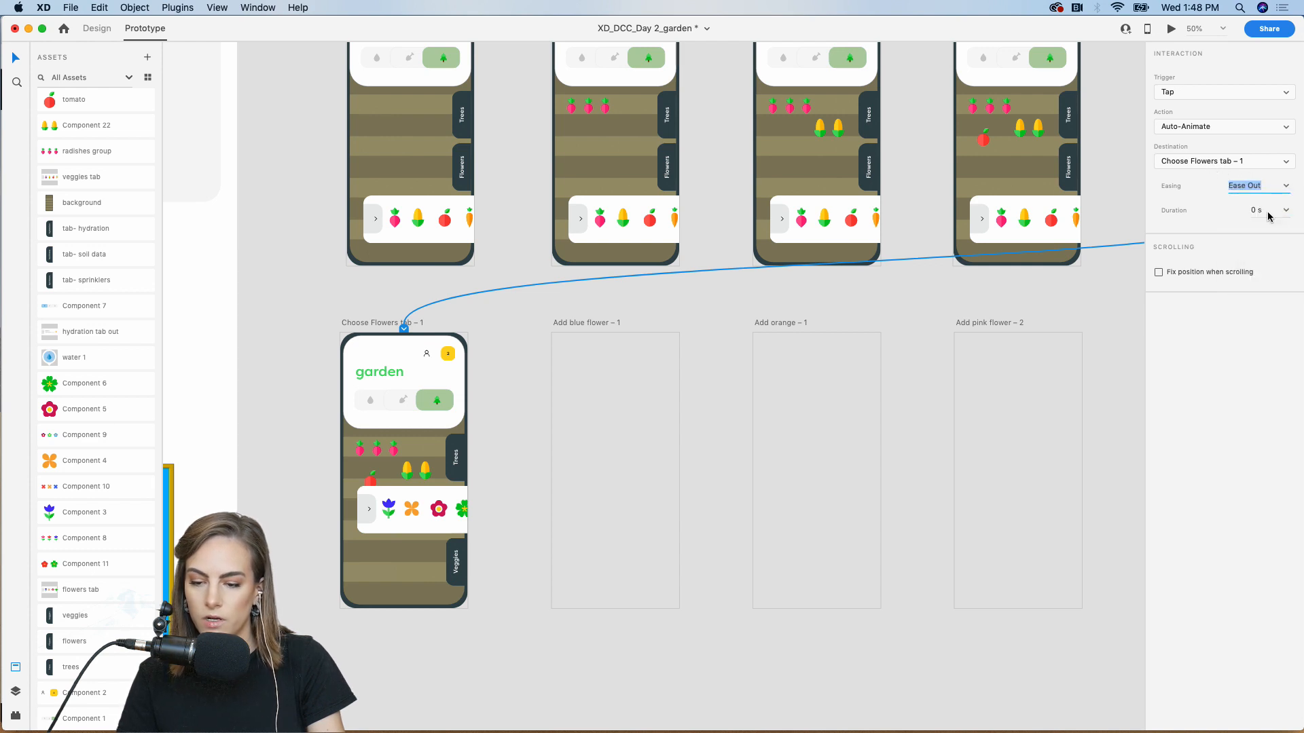
click(1285, 212)
click(1276, 250)
click(1039, 312)
Preview Add tomato and tap Flowers to test the tray animation
scroll(1033, 312, up, 3)
scroll(1032, 313, right, 5)
scroll(1032, 313, right, 5)
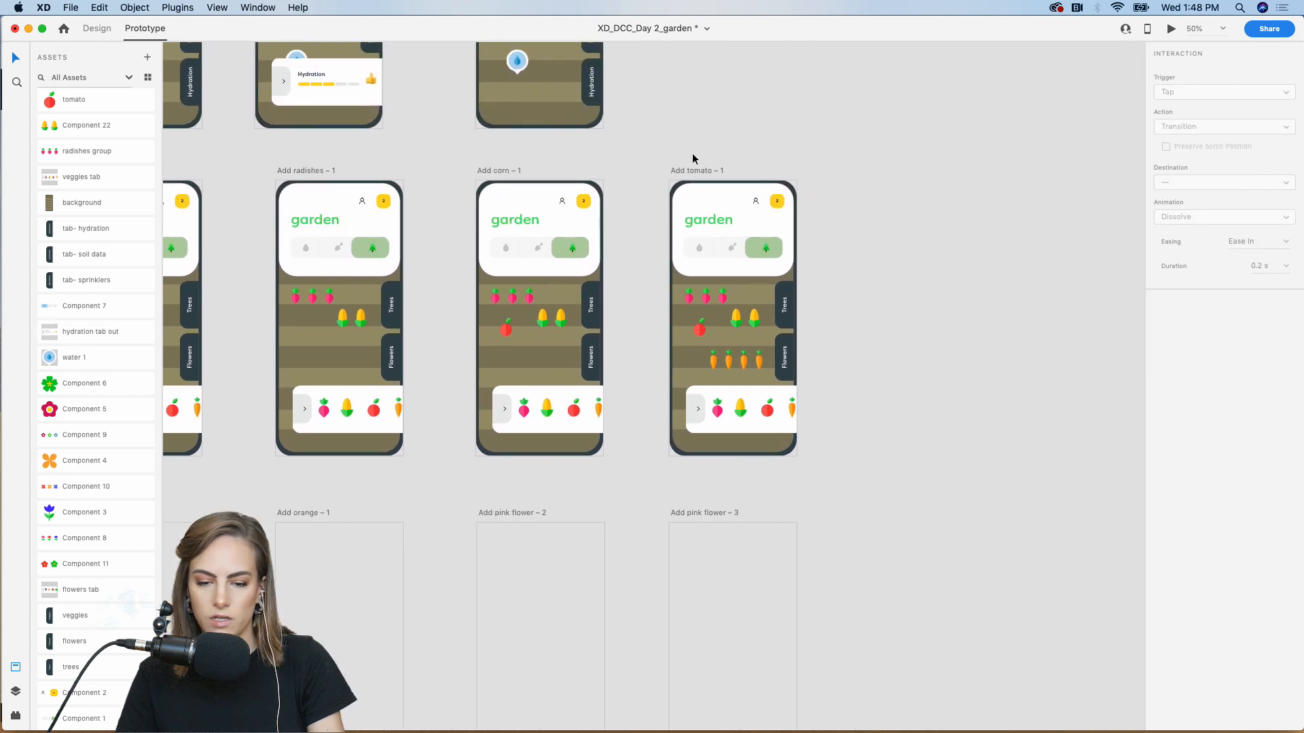
click(694, 170)
click(1170, 29)
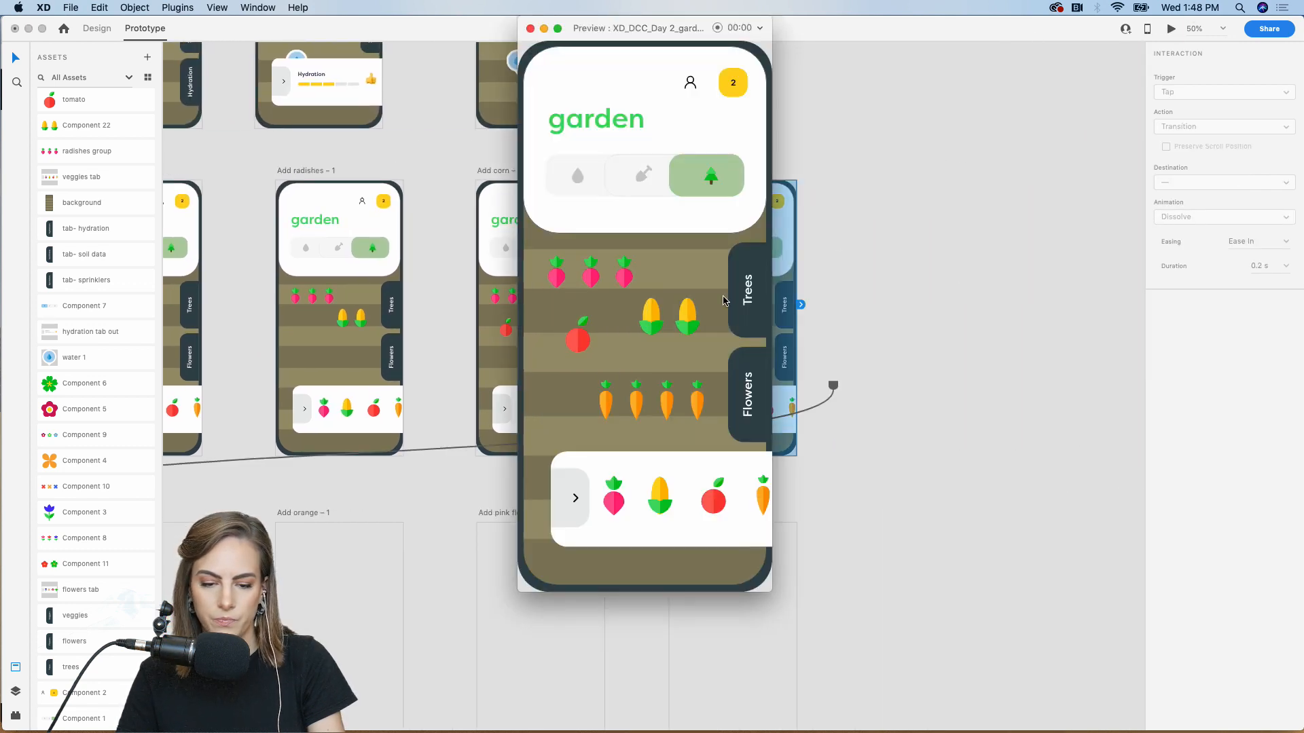
click(748, 402)
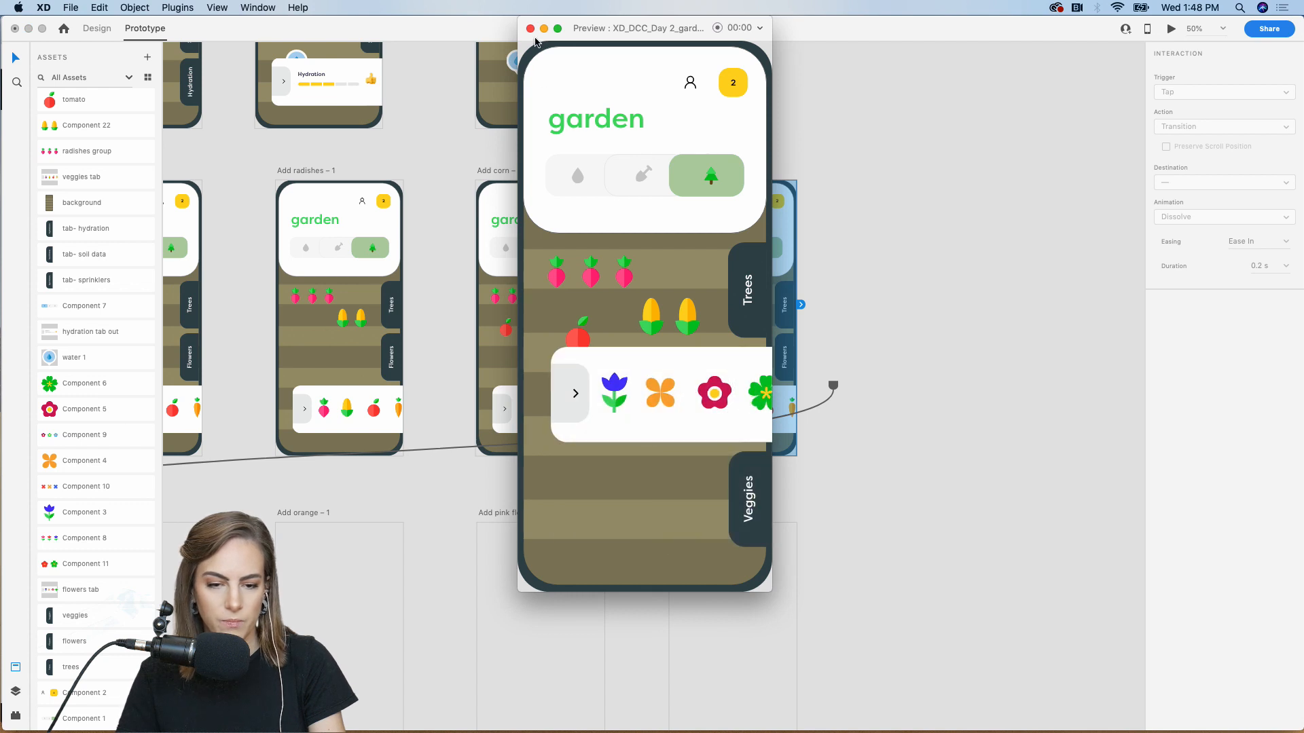
click(531, 29)
scroll(556, 511, left, 8)
scroll(557, 512, down, 3)
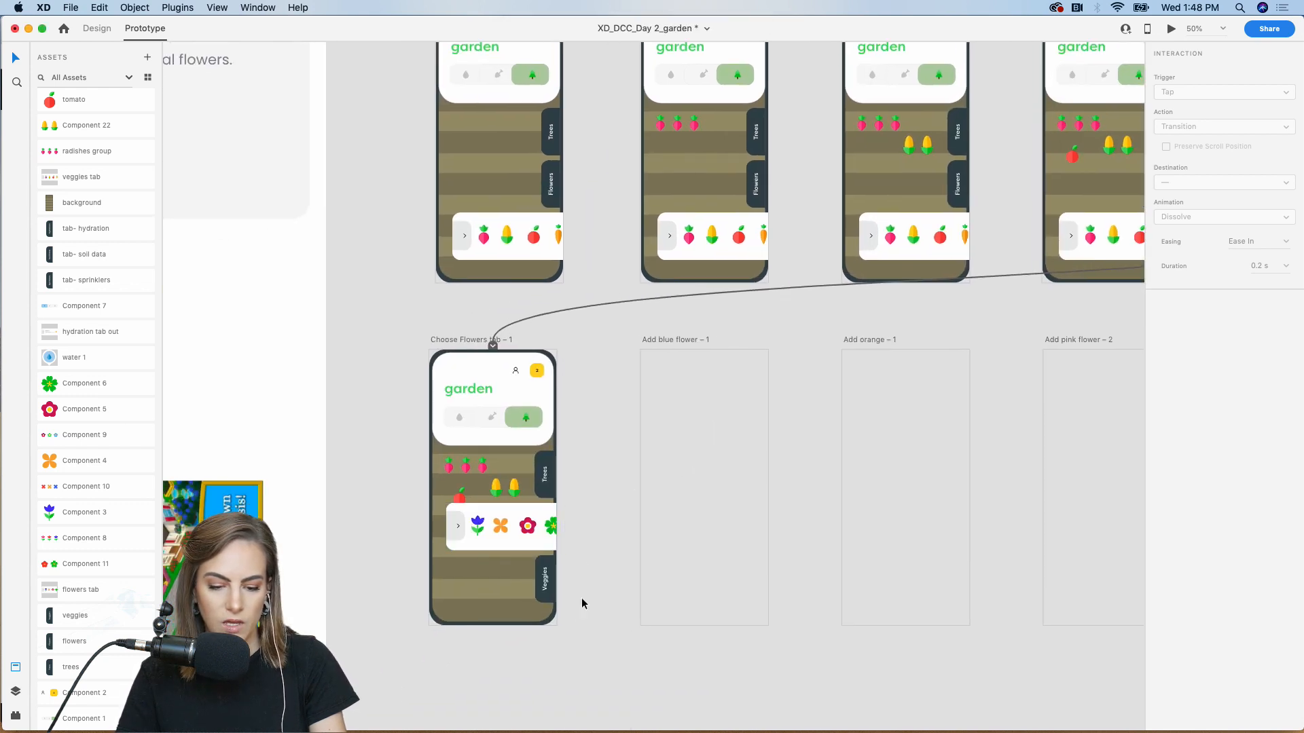
click(435, 341)
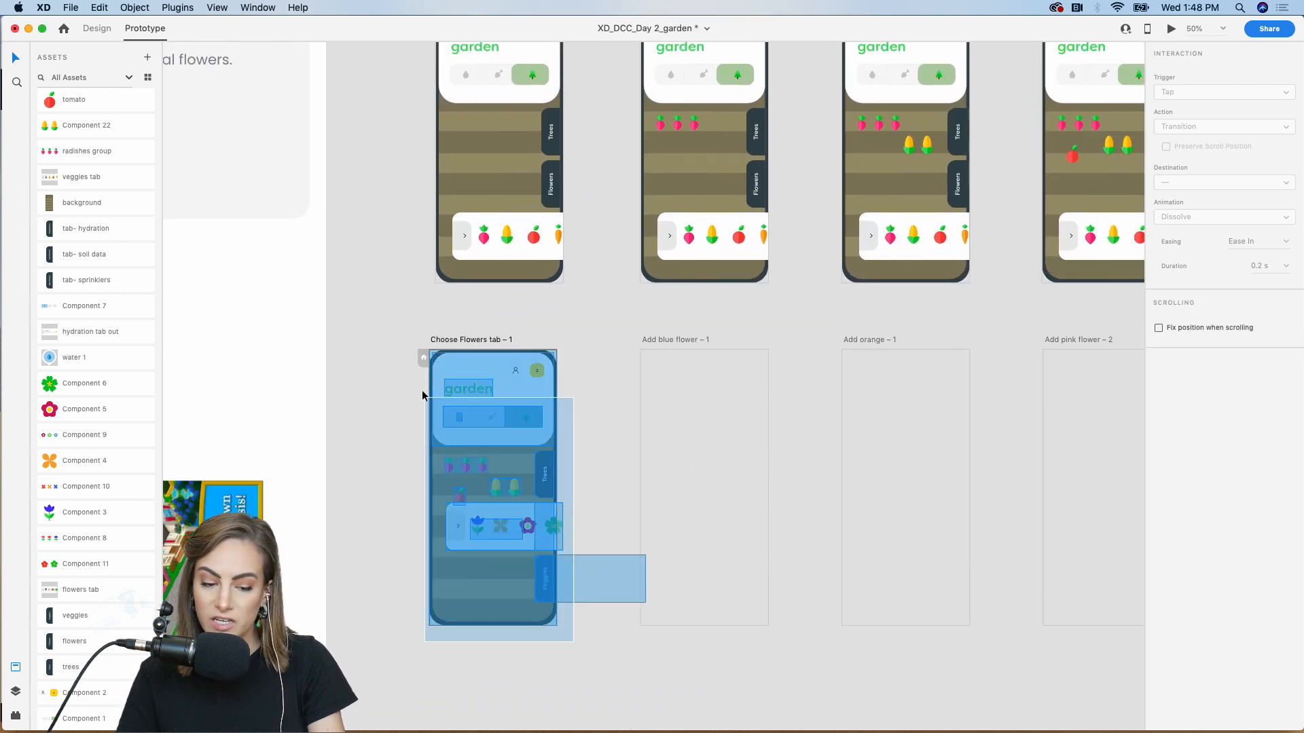
Copy the Choose Flowers tab contents into the empty Add blue flower artboard
click(99, 29)
key(super+c)
click(677, 380)
key(super+v)
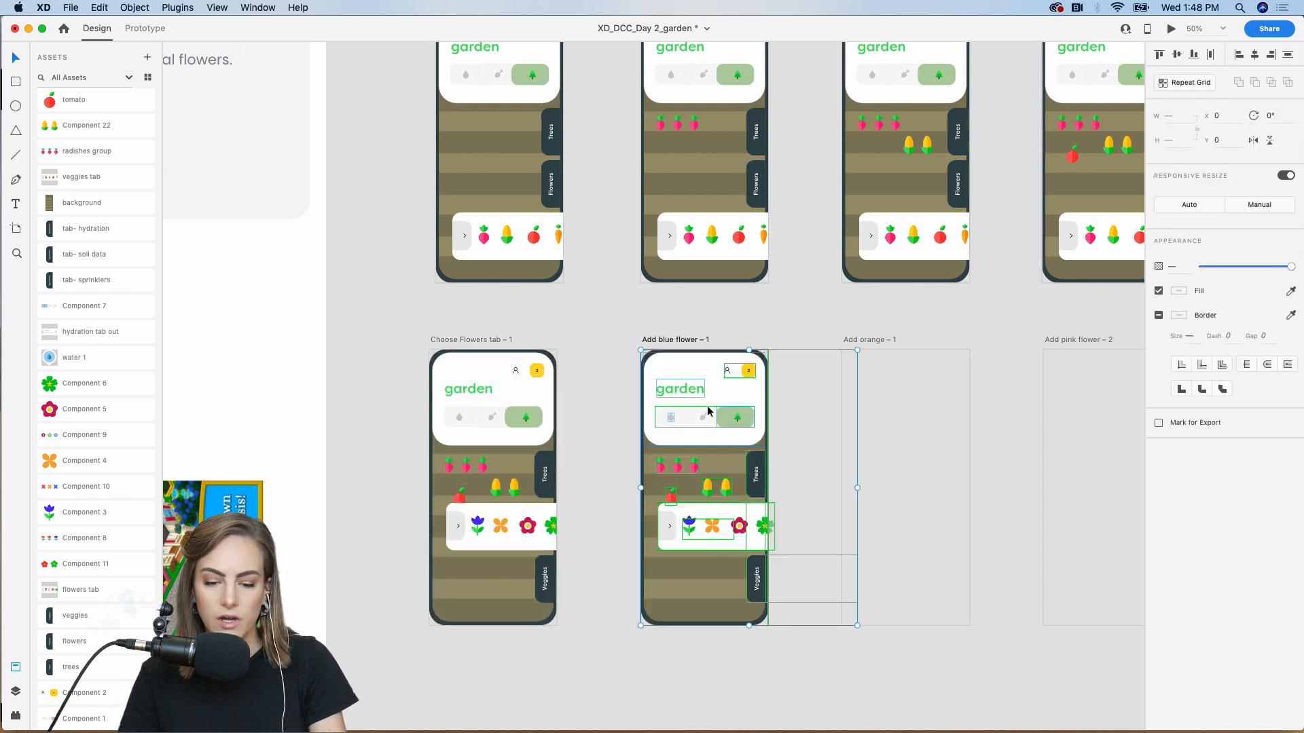
click(801, 339)
Place the blue tulip component into the lower-left garden bed
key(super+plus)
key(super+plus)
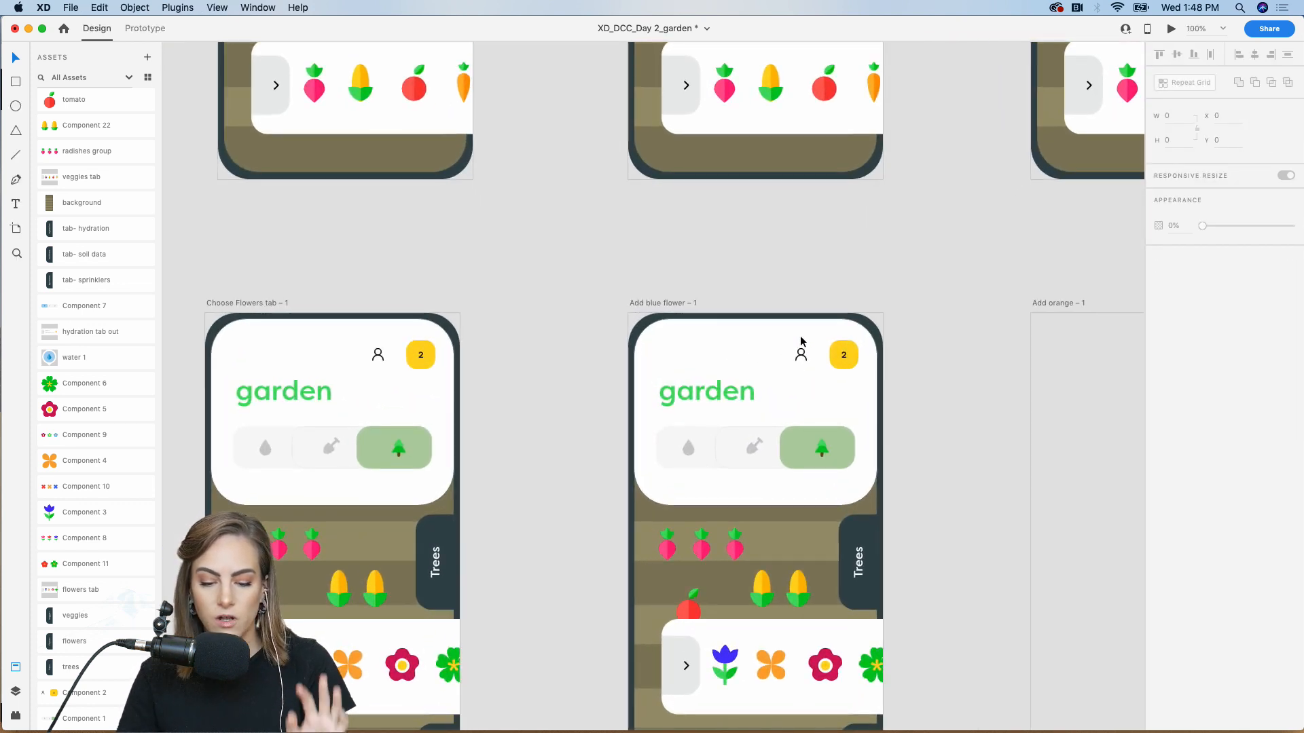
scroll(802, 339, down, 3)
scroll(801, 341, down, 5)
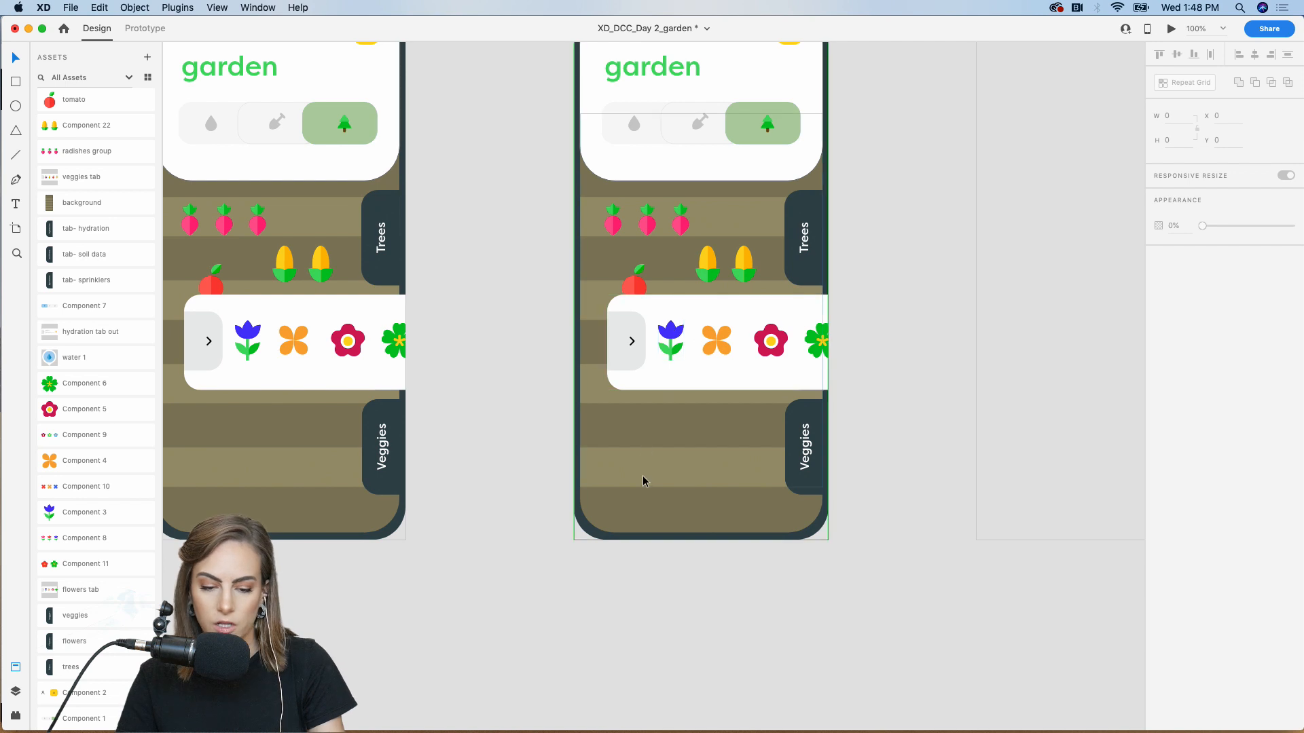
drag(88, 514, 687, 632)
scroll(687, 632, down, 2)
scroll(687, 632, right, 2)
drag(627, 537, 552, 346)
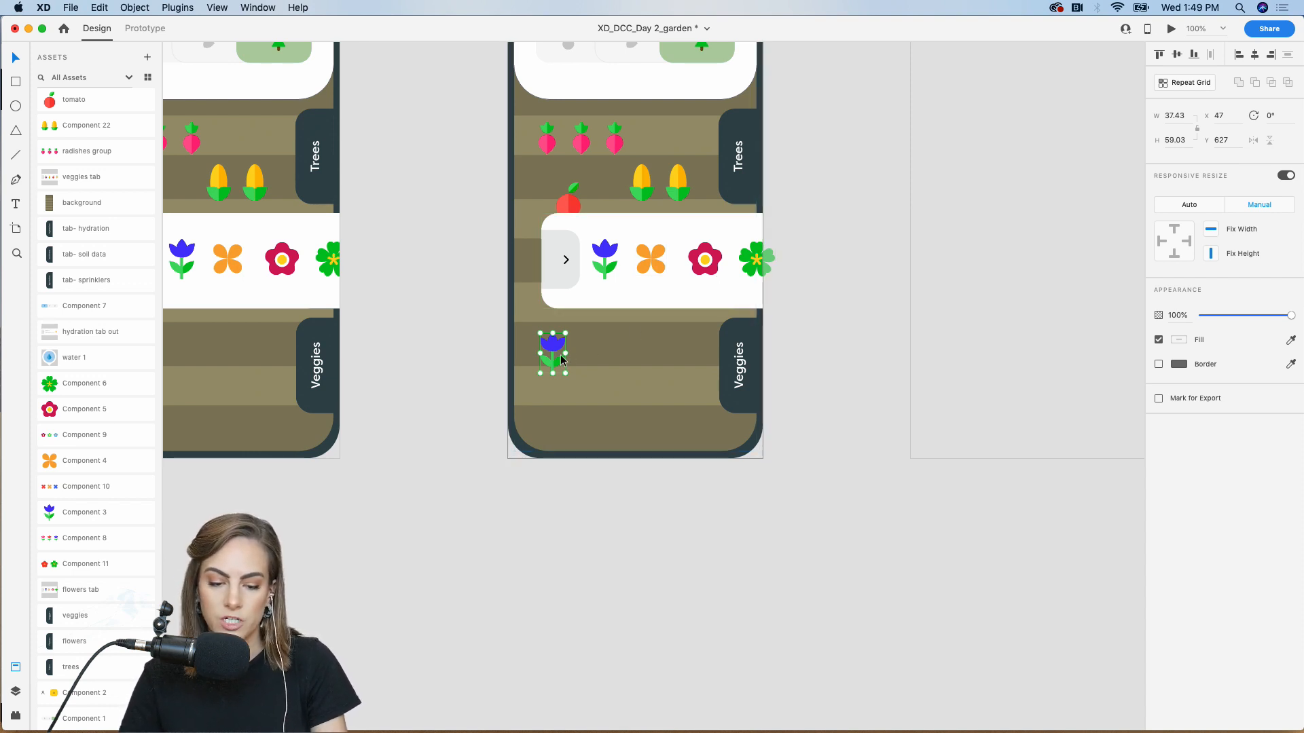
scroll(554, 351, left, 5)
scroll(553, 352, up, 2)
drag(698, 401, 707, 405)
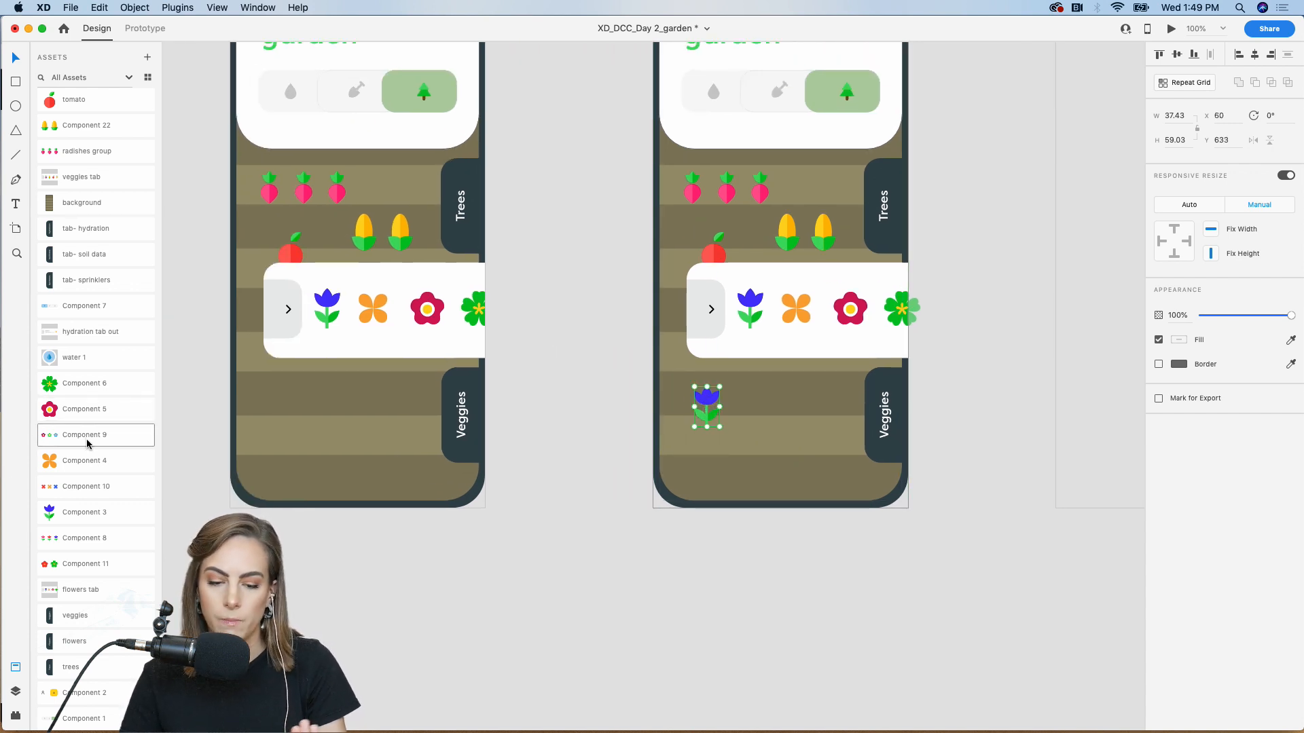
click(468, 591)
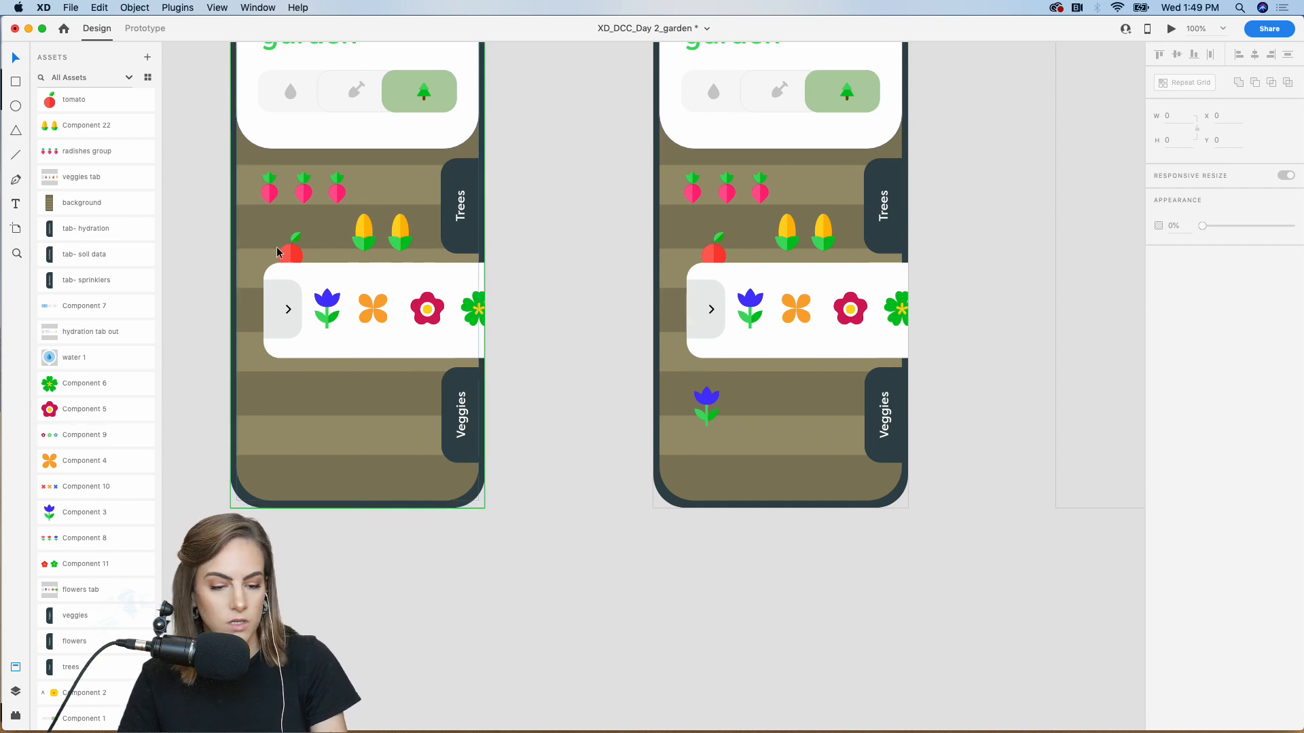
Link the tray's blue tulip to Add blue flower – 1 as a Transition with animation None
click(145, 28)
double_click(329, 309)
drag(348, 312, 666, 410)
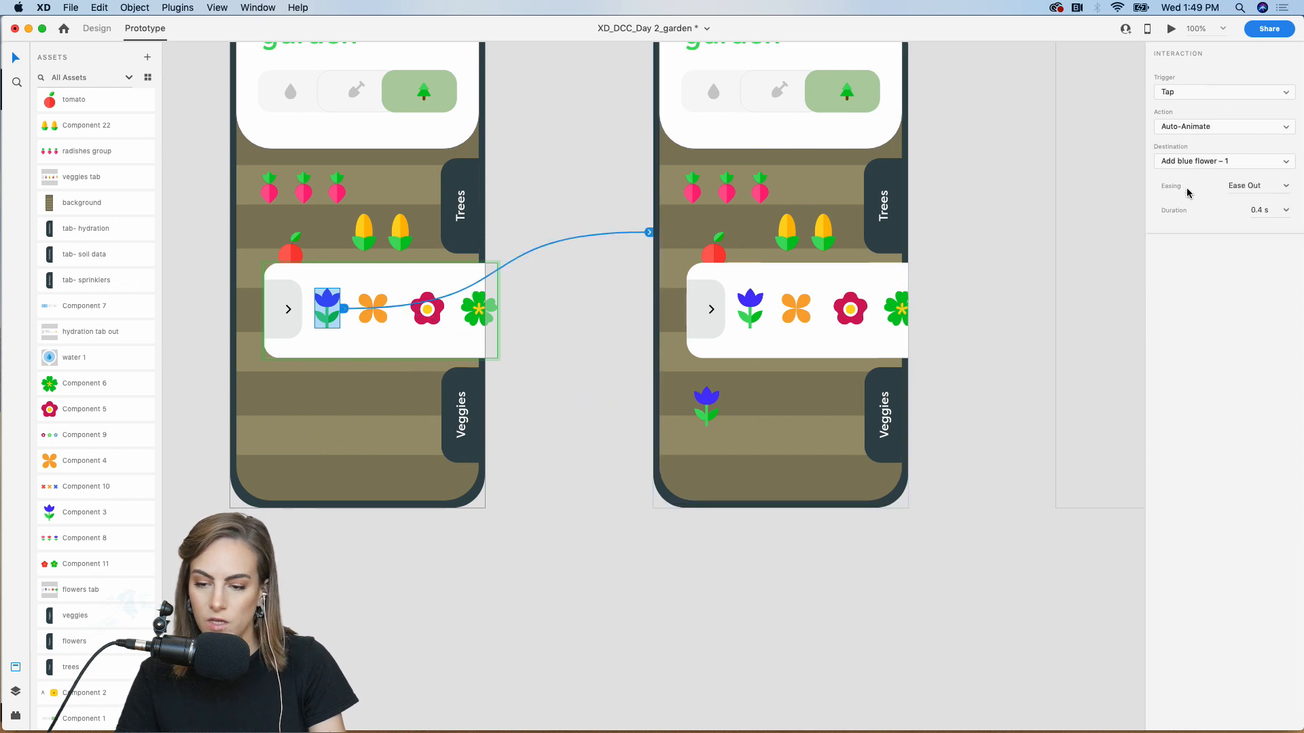
click(1182, 129)
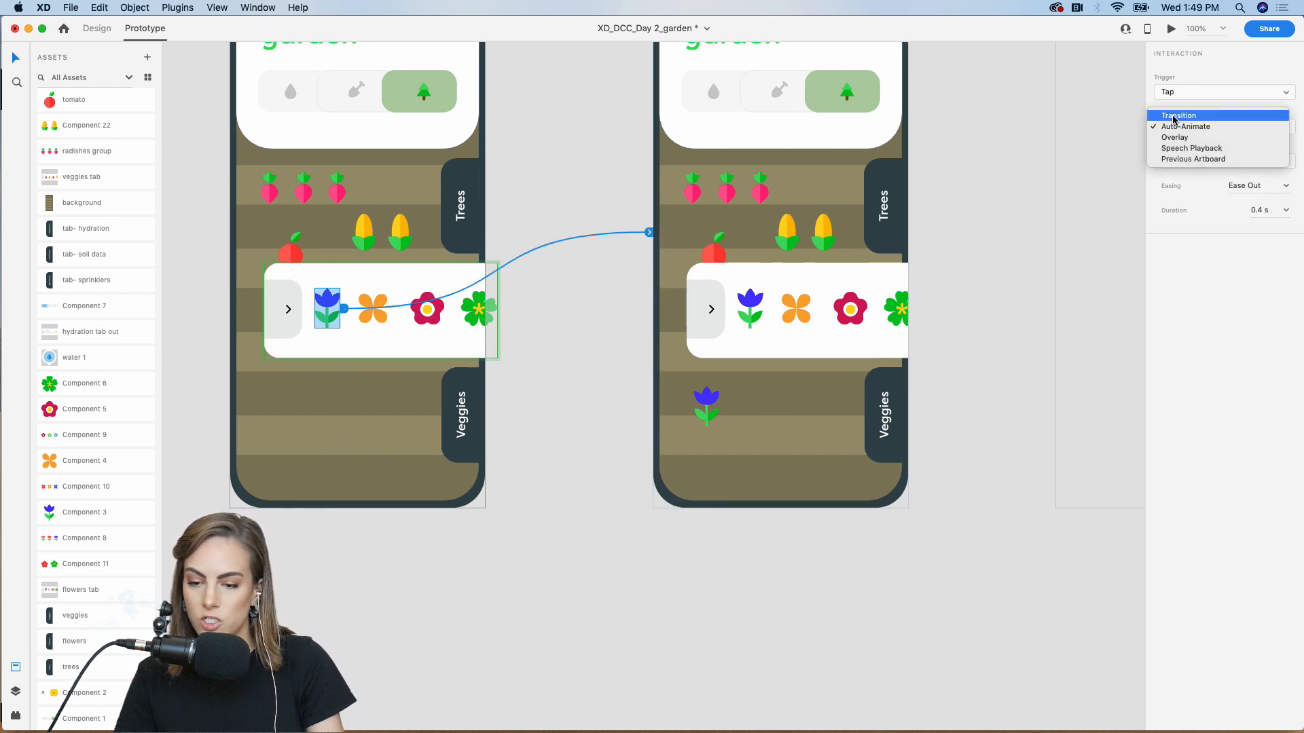
click(1173, 119)
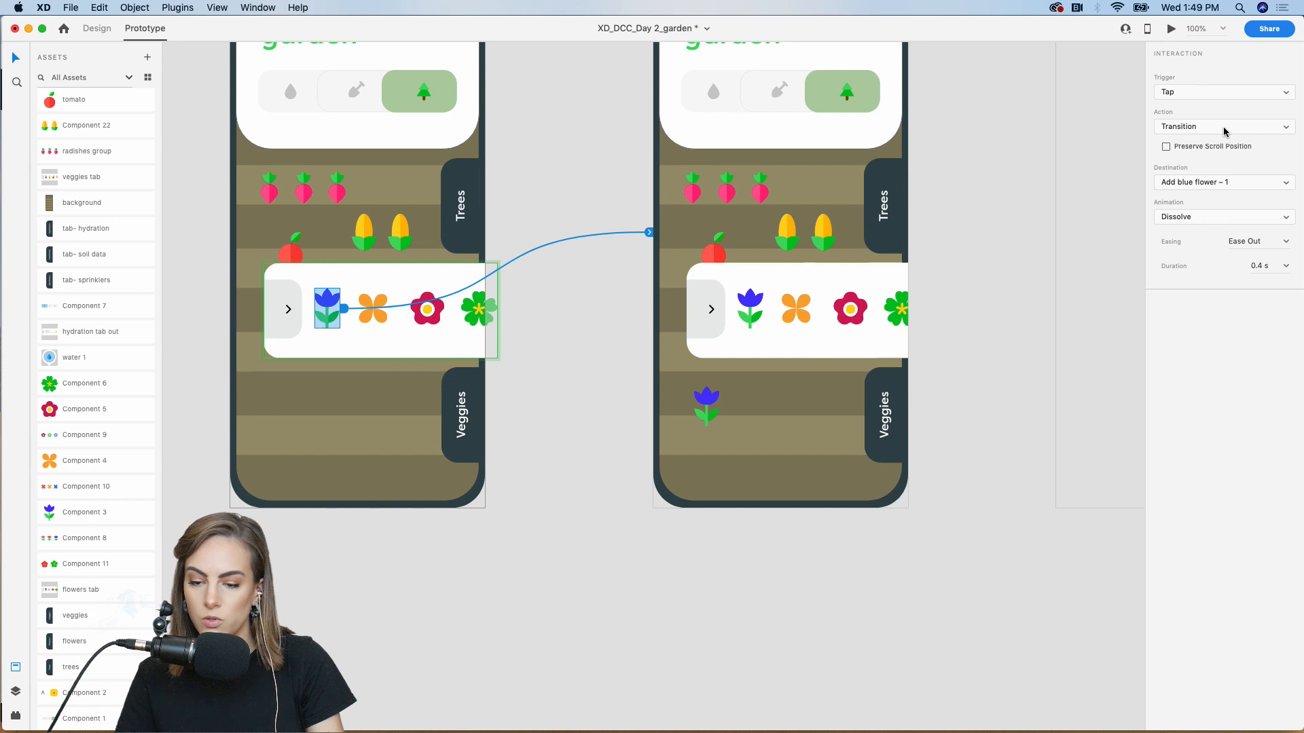
click(1213, 218)
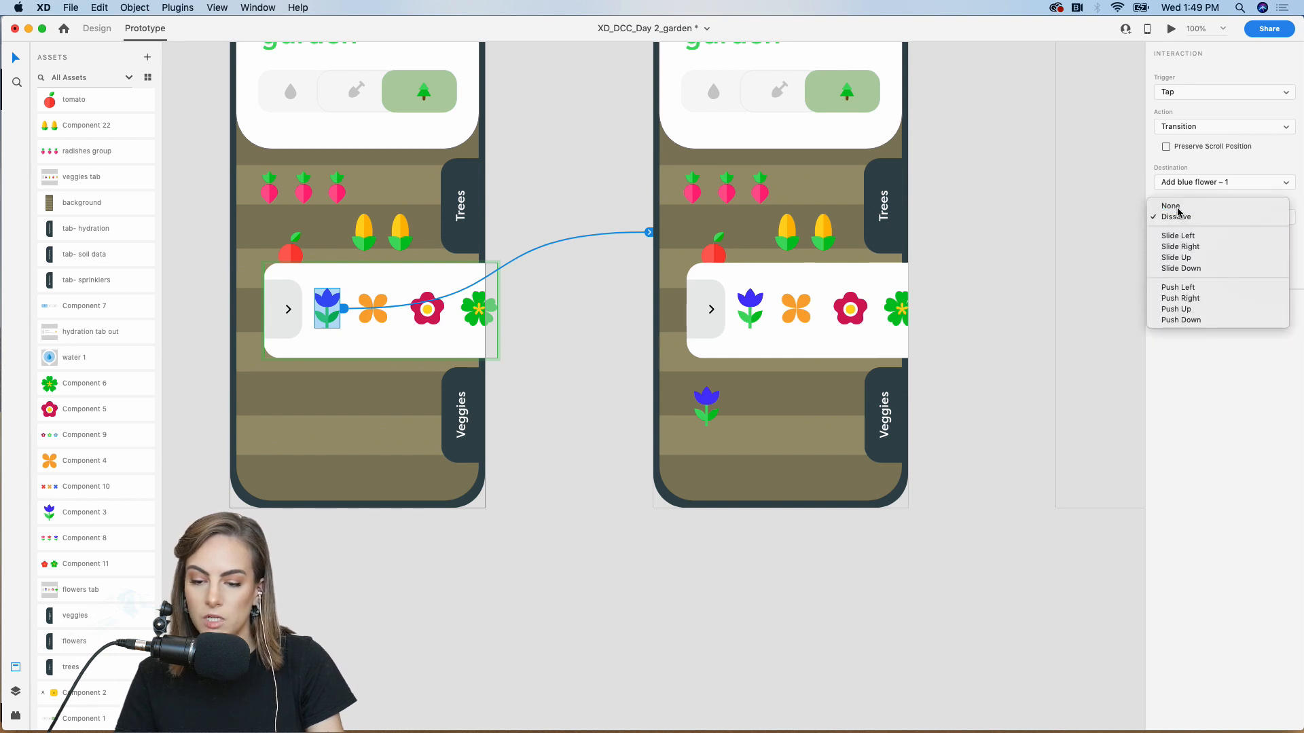
click(1171, 206)
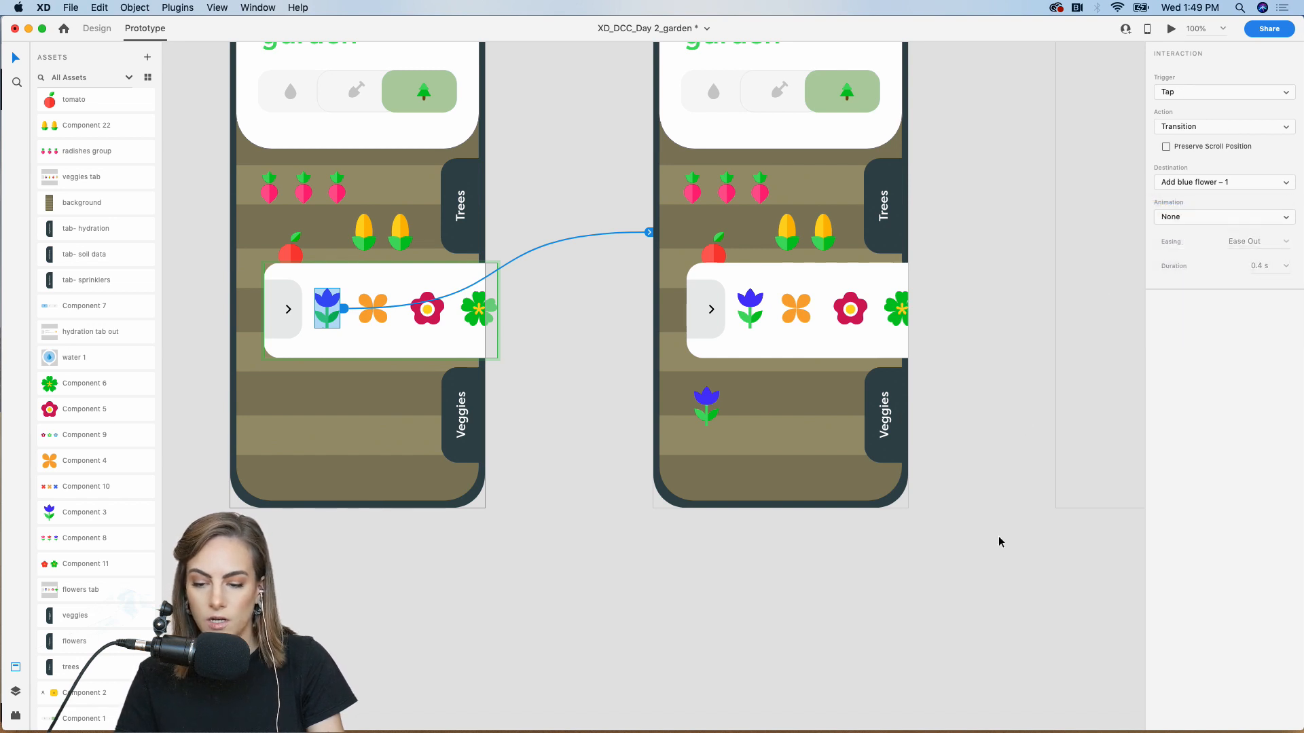
click(965, 419)
scroll(965, 419, right, 2)
scroll(965, 419, up, 1)
key(super+minus)
Paste Add blue flower – 1's layout into Add orange – 1 and link the tray's orange flower to it
drag(808, 601, 566, 134)
key(super+c)
scroll(568, 134, right, 4)
click(670, 215)
key(super+v)
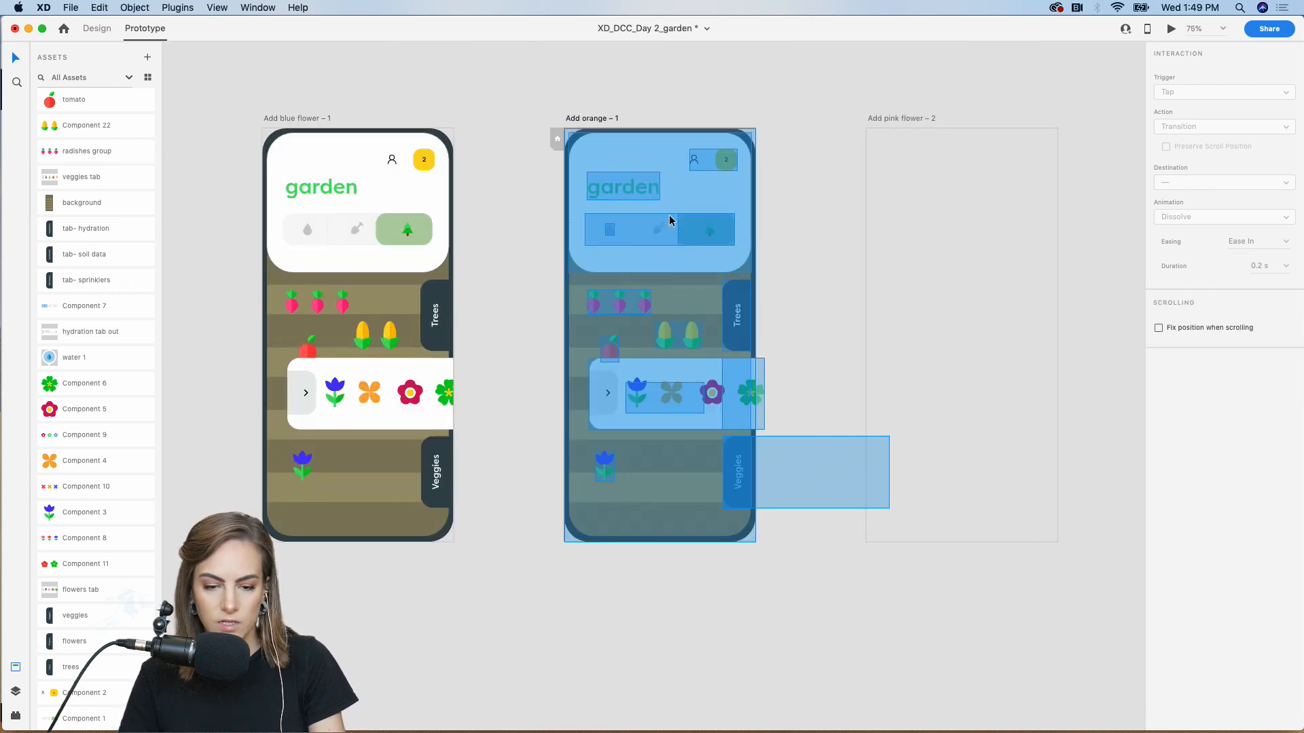
click(537, 592)
double_click(370, 399)
drag(385, 397, 586, 406)
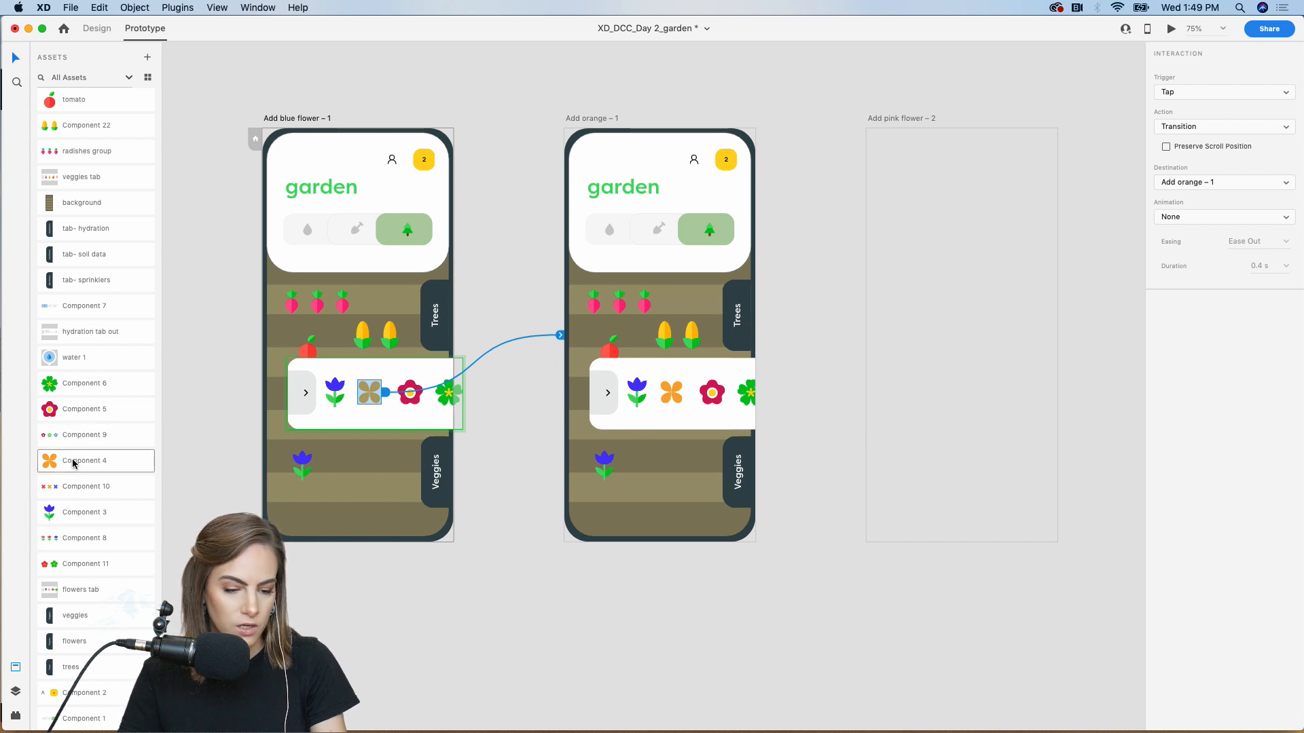
Plant an orange flower (Component 4) in the Add orange – 1 bed
drag(58, 461, 519, 590)
click(639, 647)
key(super+z)
click(599, 634)
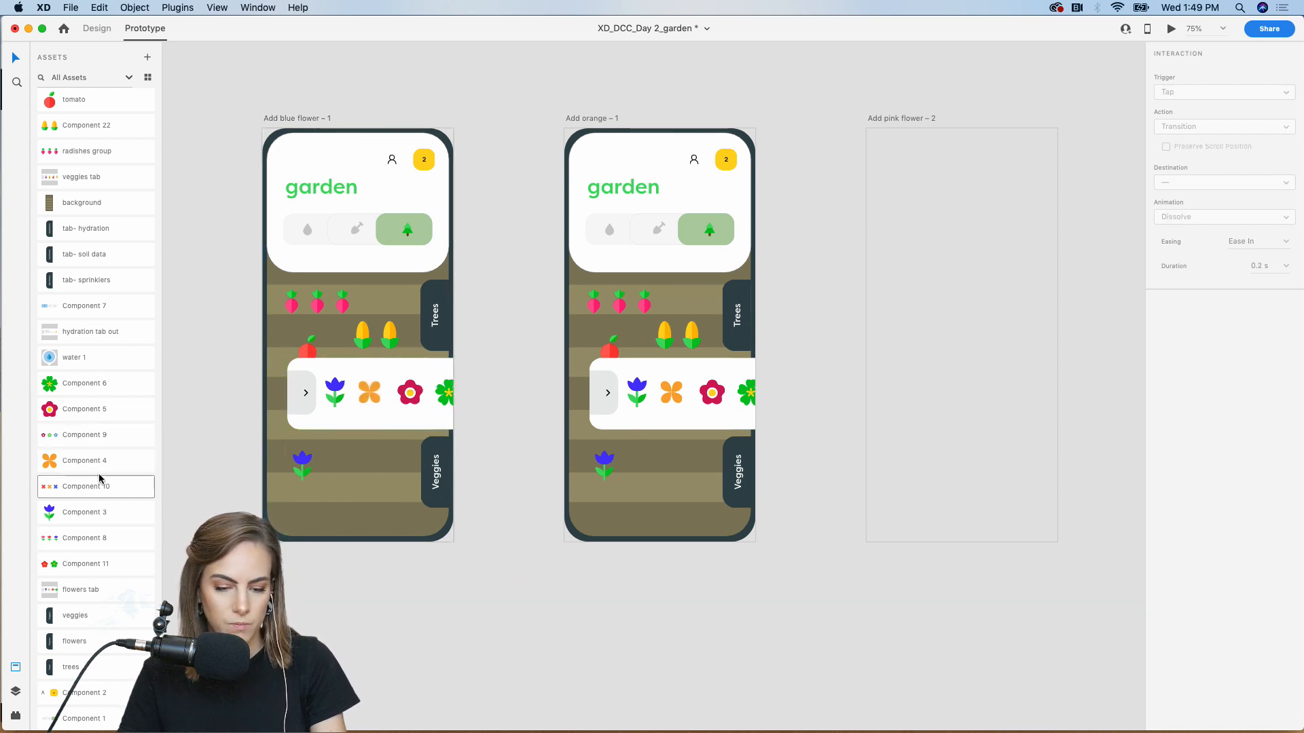
drag(59, 467, 655, 467)
click(637, 606)
Zoom to 100% and check the flower tray's link in Prototype mode
key(super+equal)
scroll(637, 606, left, 2)
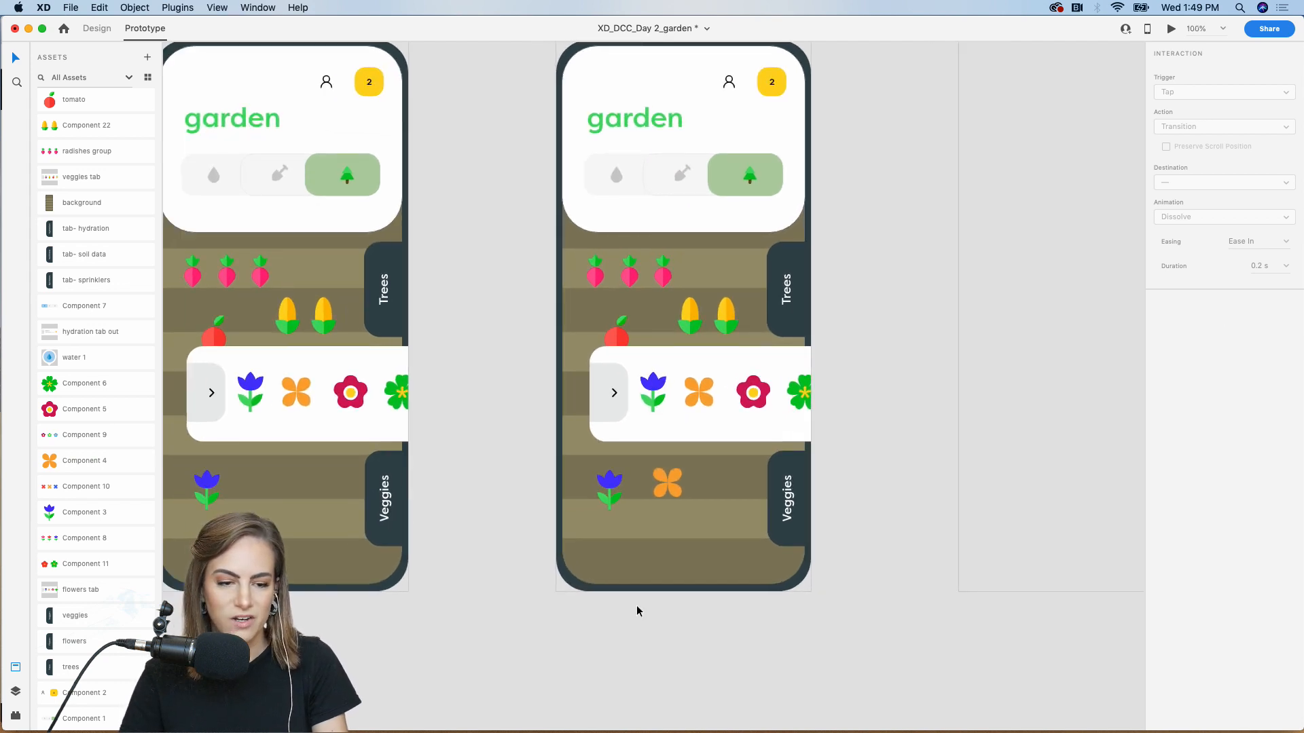
click(96, 30)
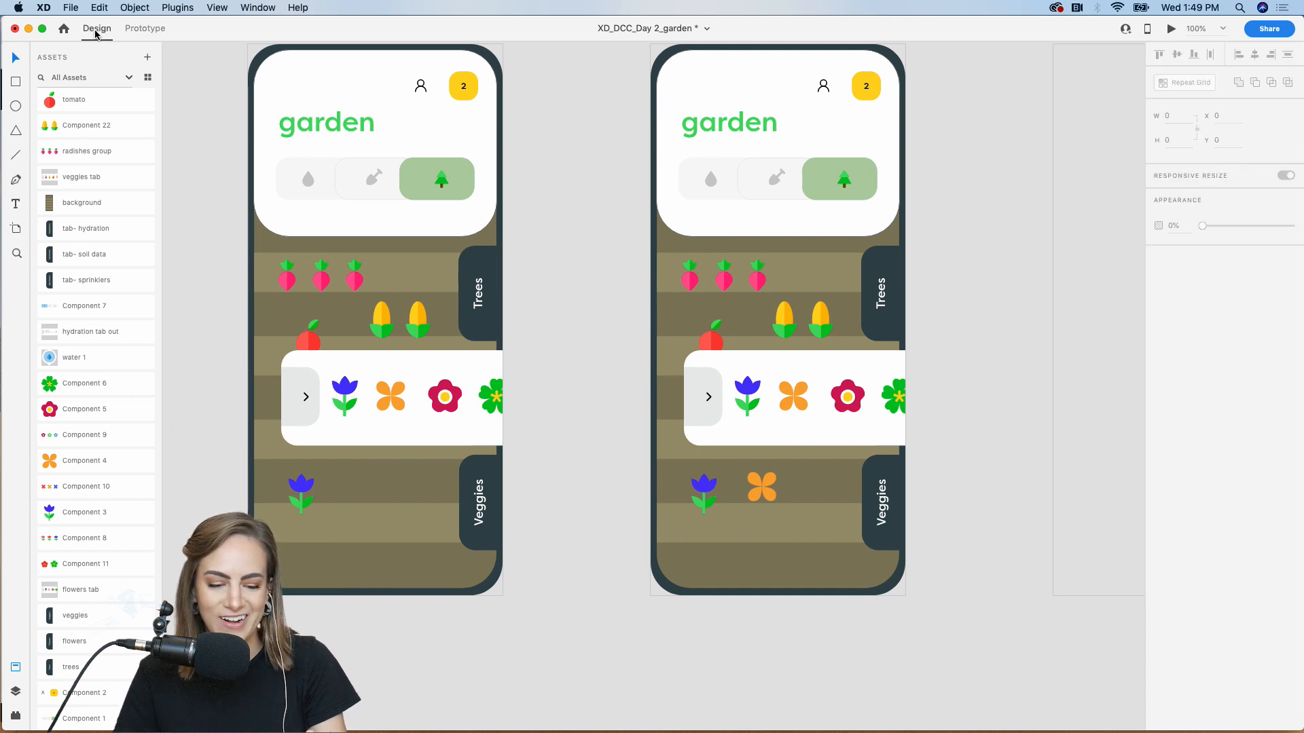
click(145, 29)
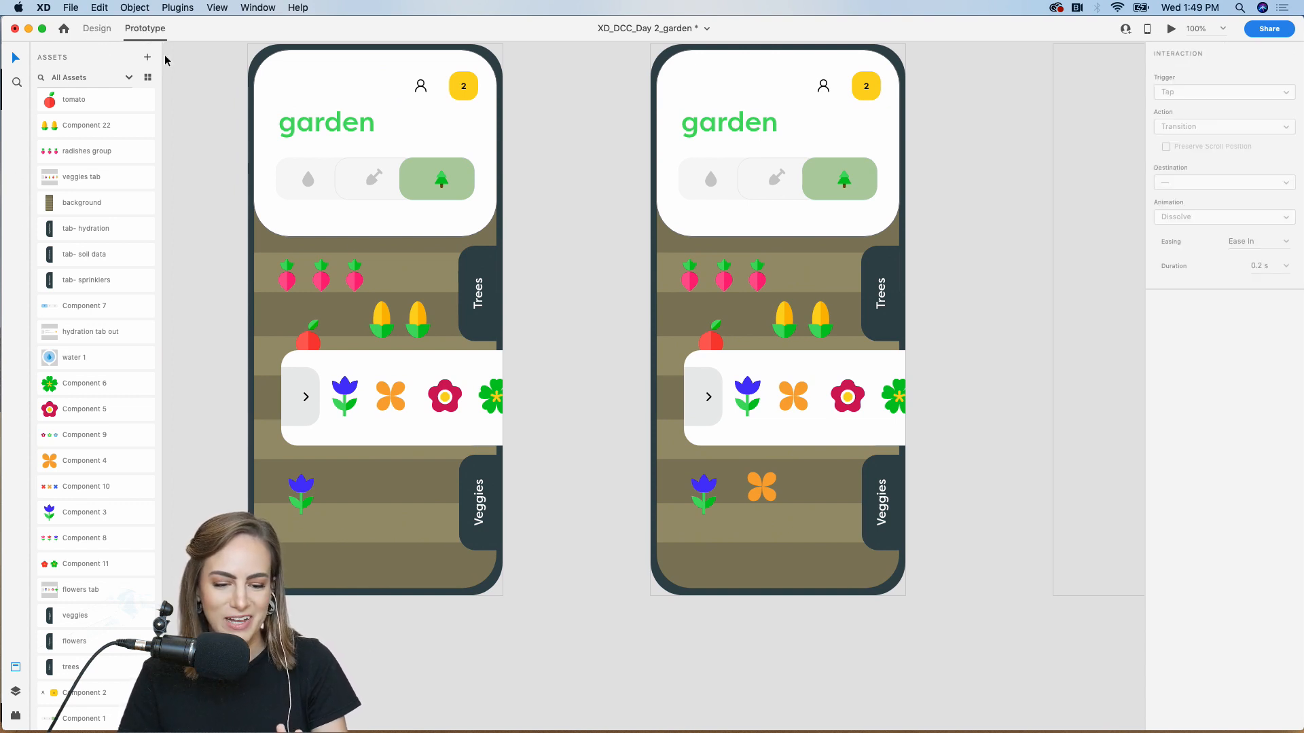
click(402, 392)
click(571, 247)
Copy Add orange – 1's contents into the empty Add pink flower – 2 artboard
scroll(571, 243, right, 3)
drag(778, 618, 512, 70)
key(super+c)
scroll(511, 69, right, 5)
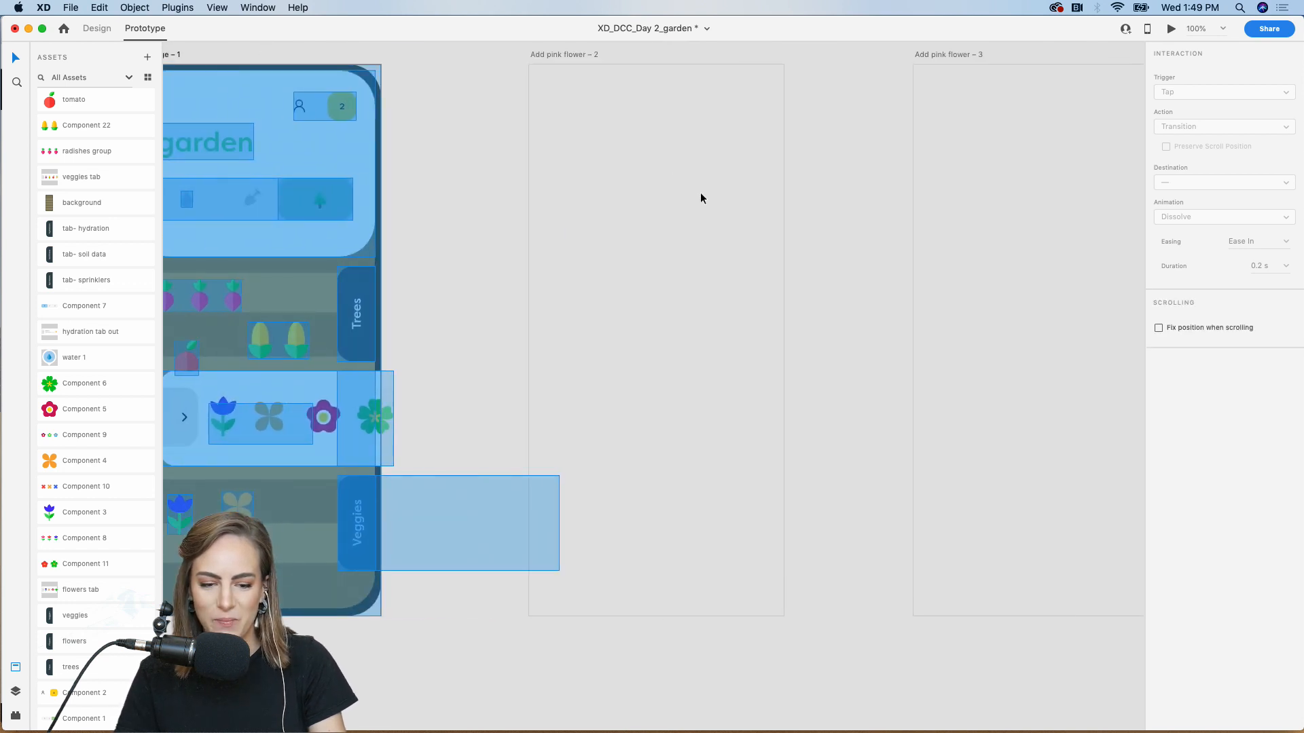
click(696, 190)
key(super+v)
click(845, 210)
Place a pink flower (Component 5) in the Add pink flower – 2 bed
scroll(844, 209, down, 2)
scroll(844, 210, left, 2)
key(super+minus)
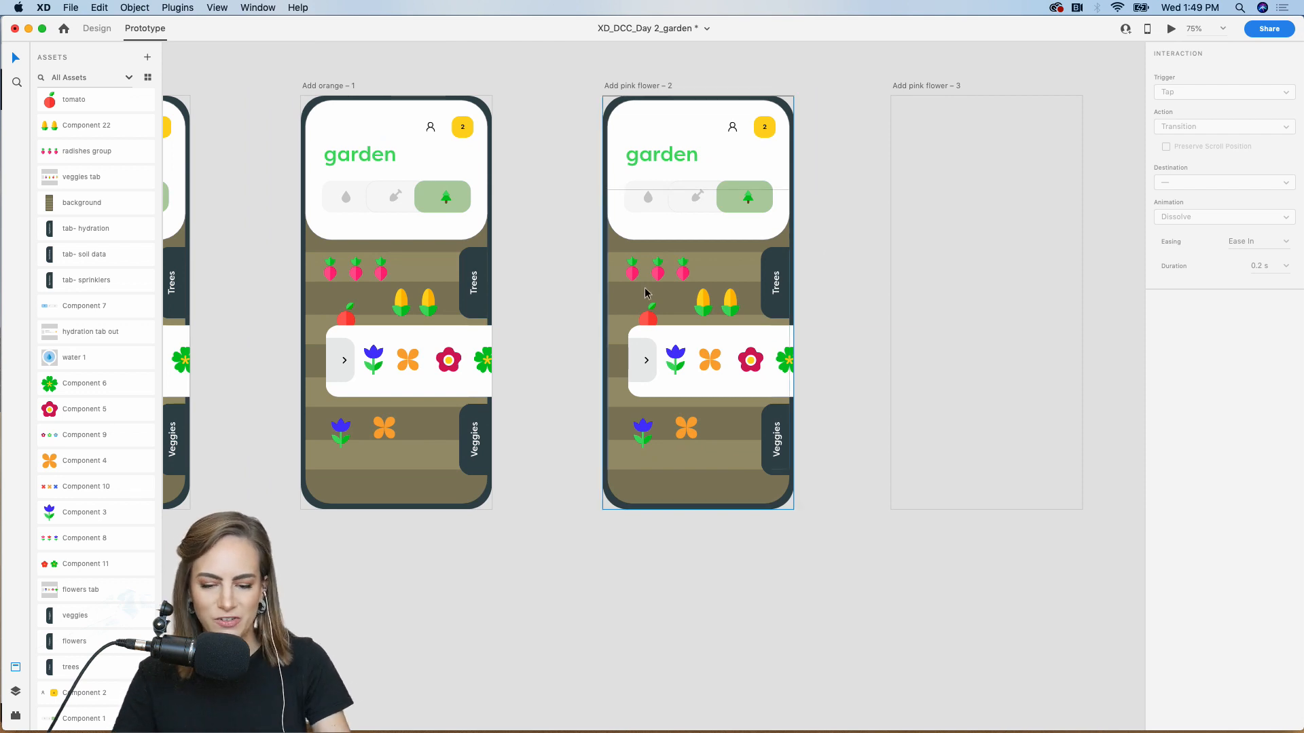
drag(82, 410, 740, 447)
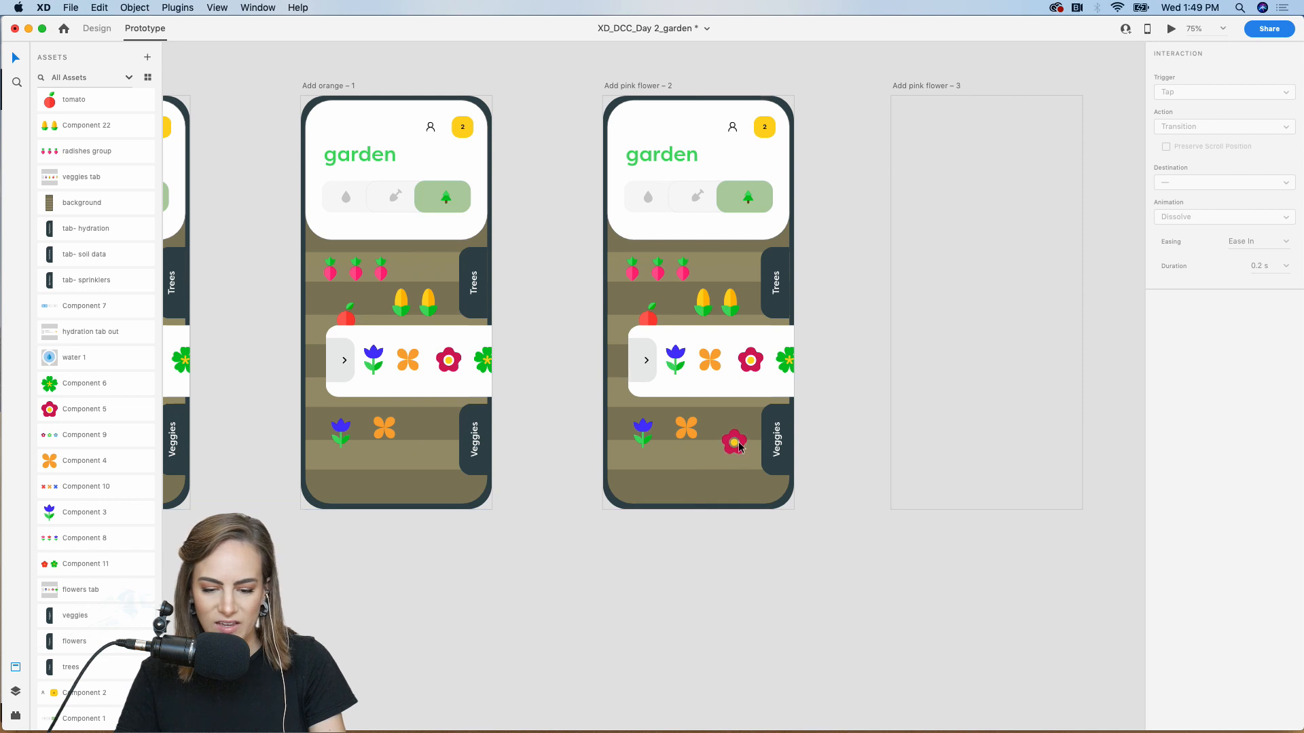
Link Add orange – 1's pink tray flower to Add pink flower – 2, then select that screen's contents
double_click(448, 362)
drag(463, 360, 638, 381)
drag(834, 584, 607, 103)
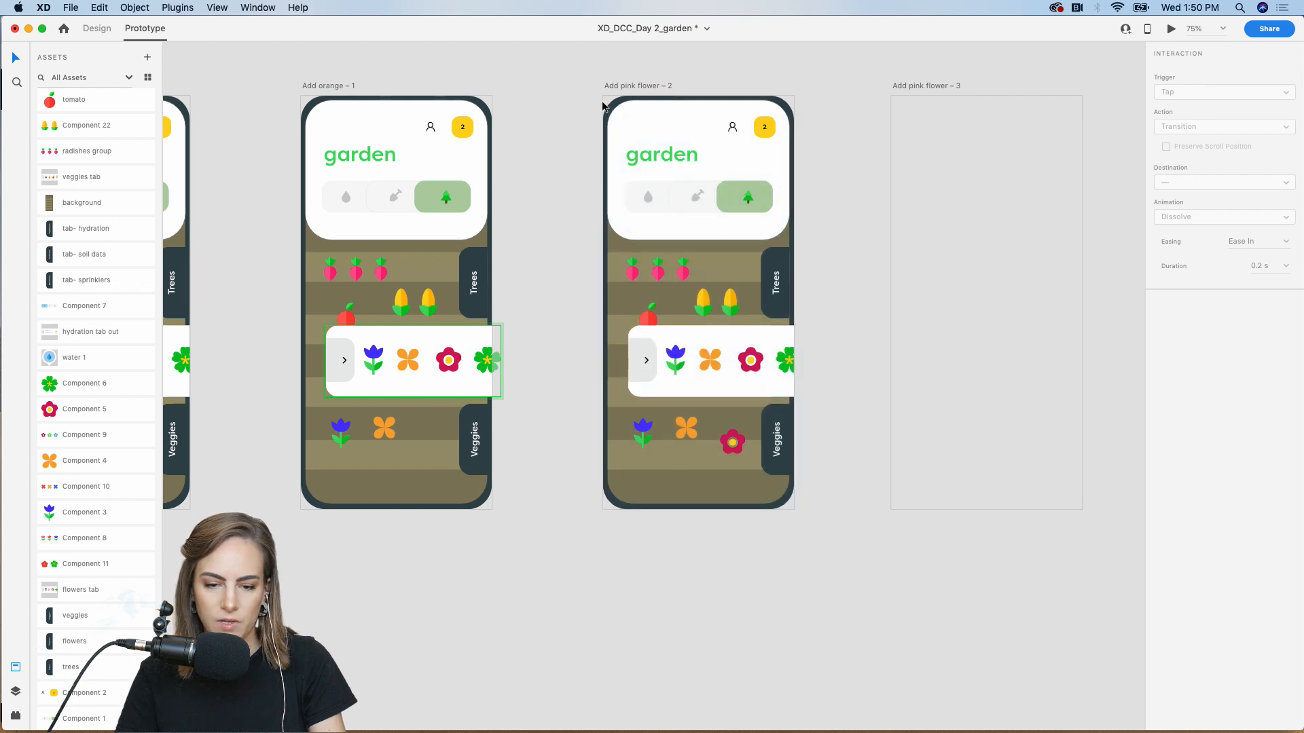
drag(791, 549, 612, 133)
Copy Add pink flower – 2 into Add pink flower – 3 and drag Component 6's green flower into its bed
key(super+c)
scroll(613, 136, right, 3)
click(827, 218)
key(super+v)
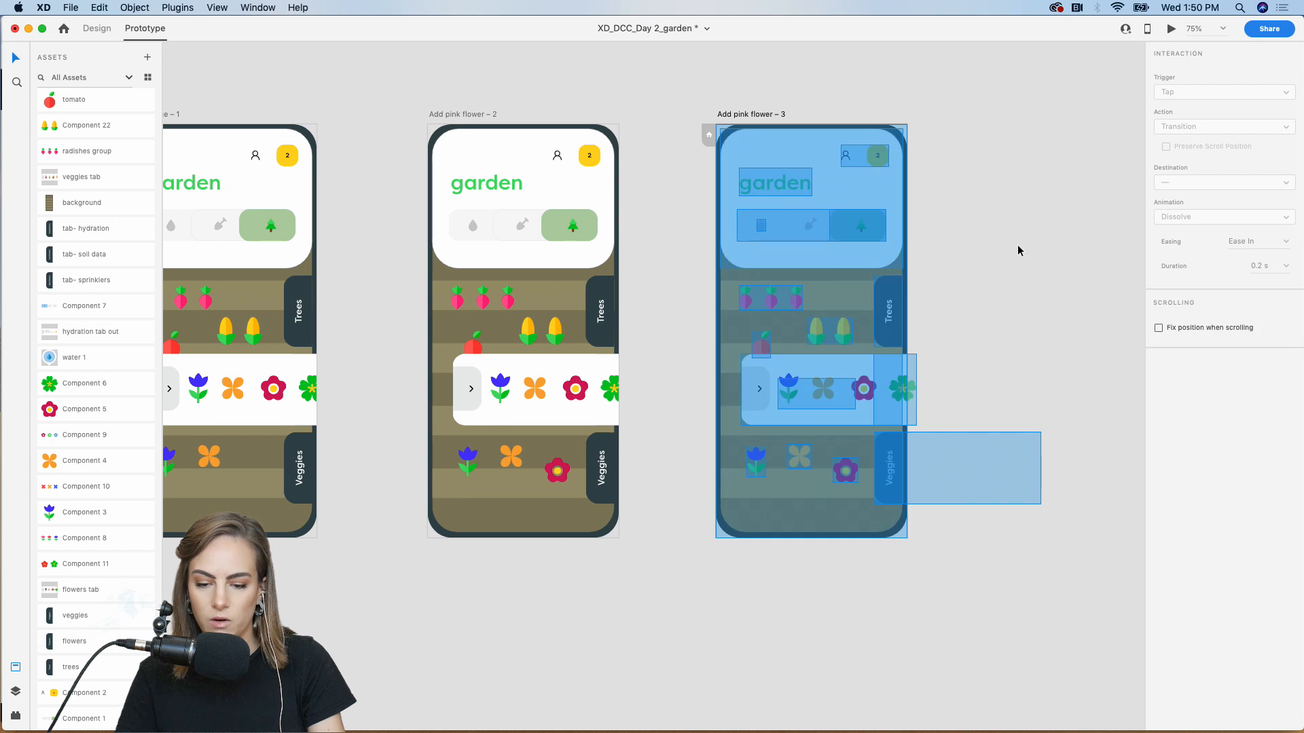
click(1017, 250)
drag(73, 387, 788, 510)
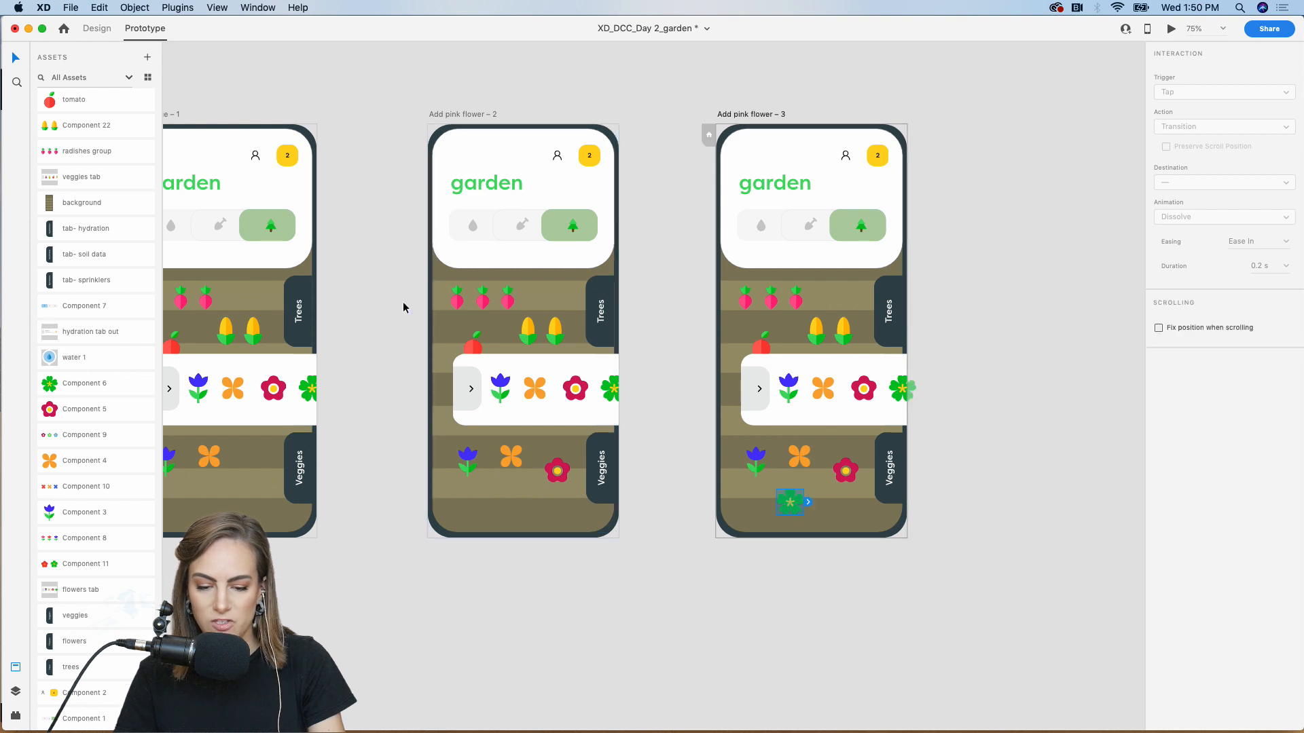
Link the green tray flower on Add pink flower – 2 to Add pink flower – 3
click(101, 33)
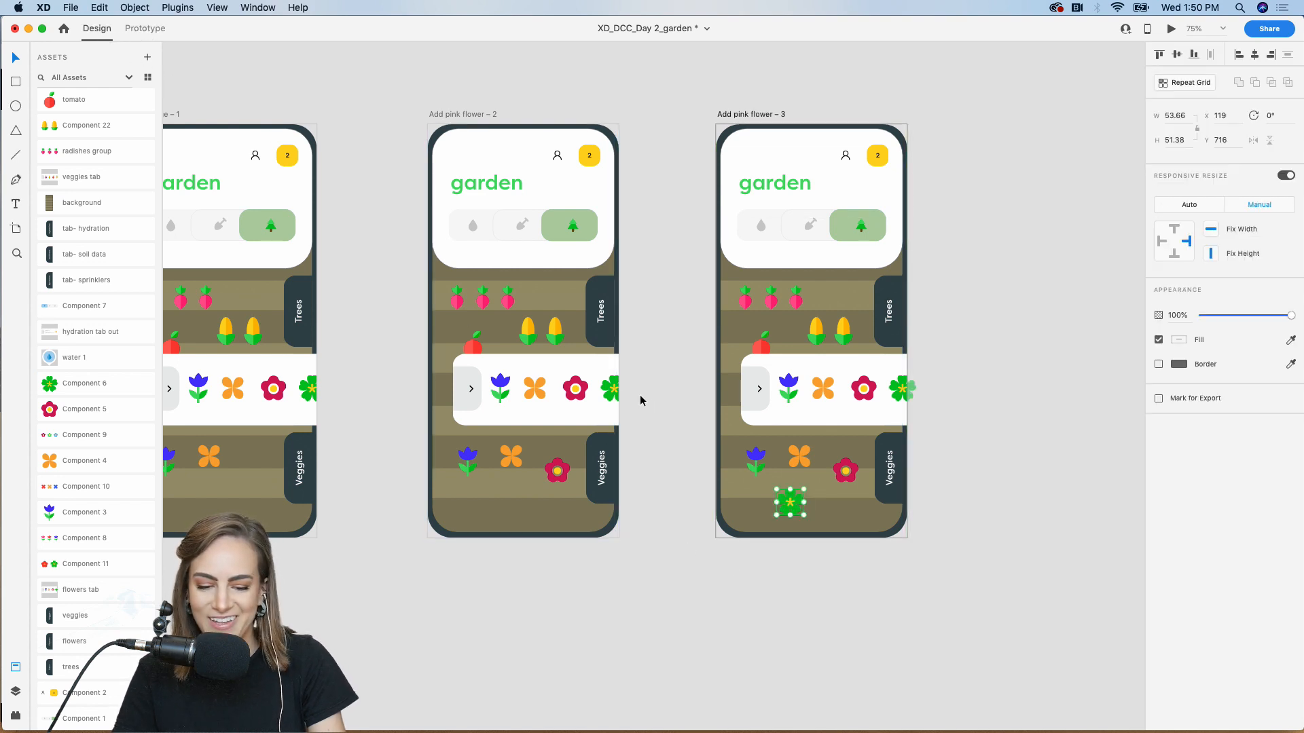
double_click(614, 389)
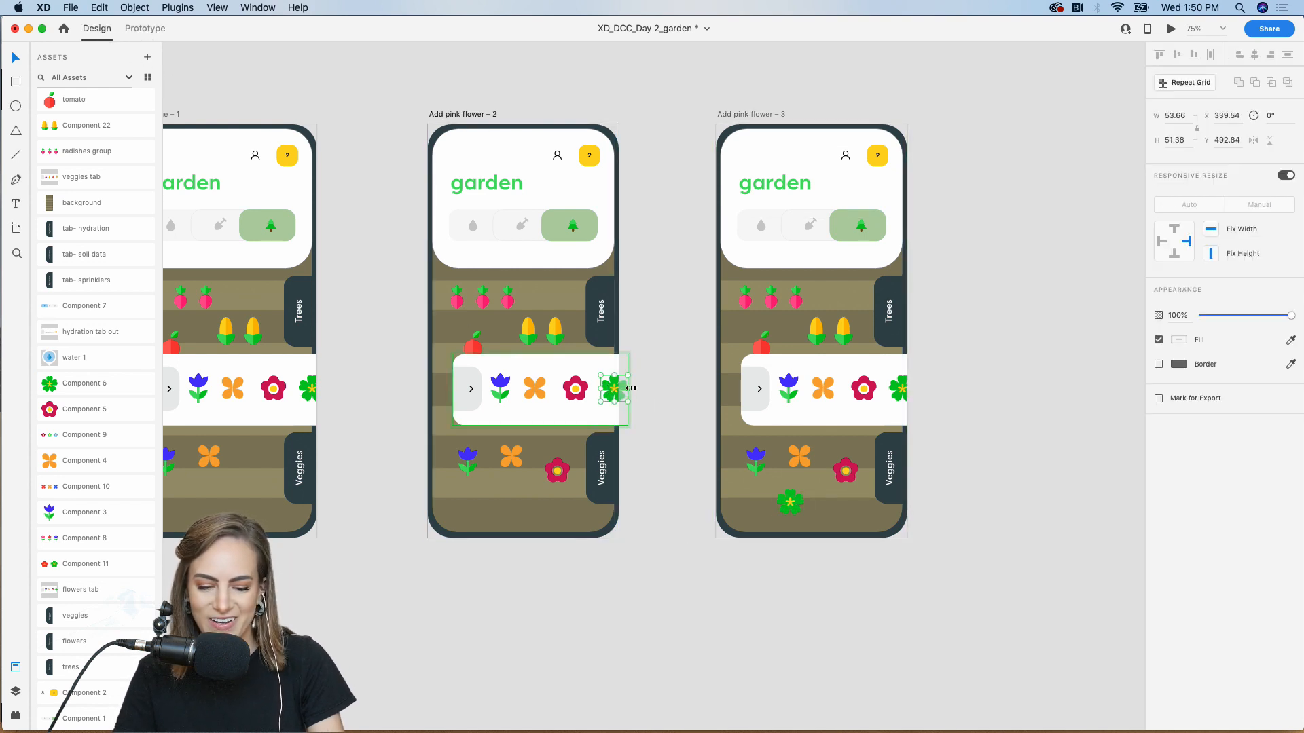
click(144, 29)
drag(631, 389, 781, 339)
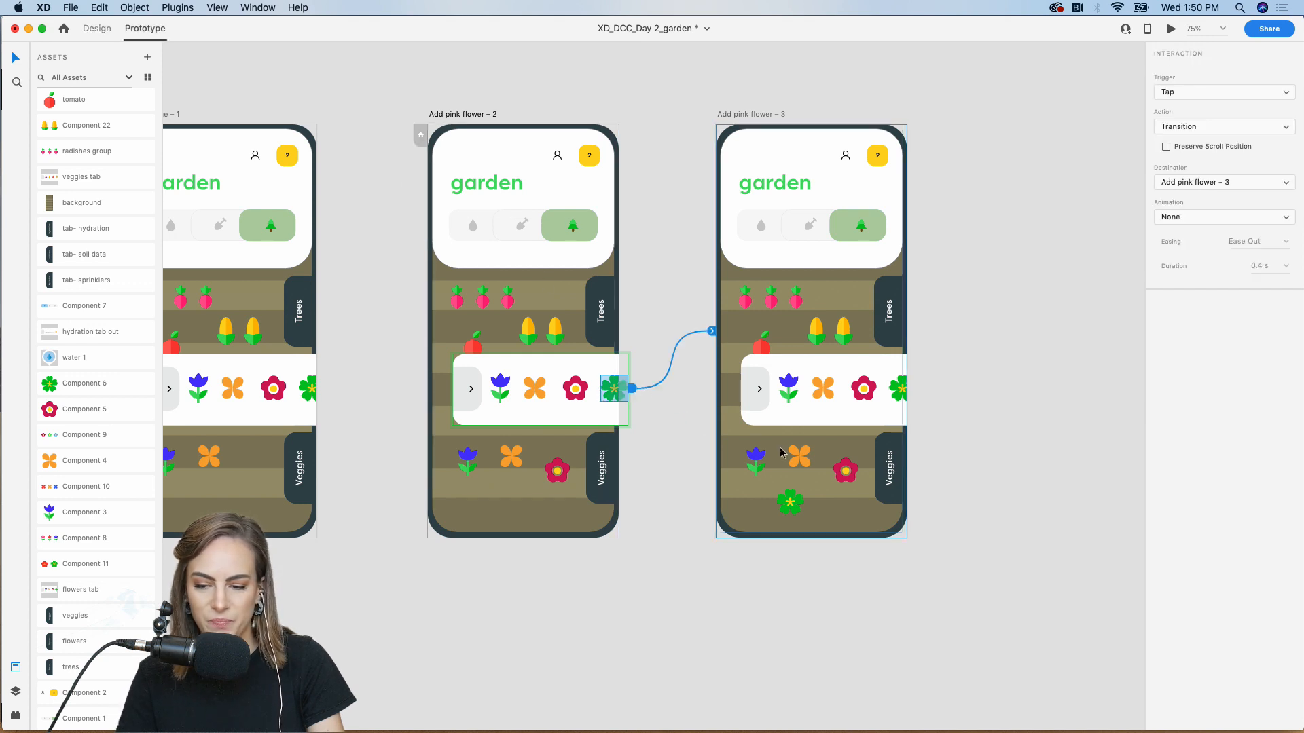
click(1088, 224)
key(super+minus)
key(super+minus)
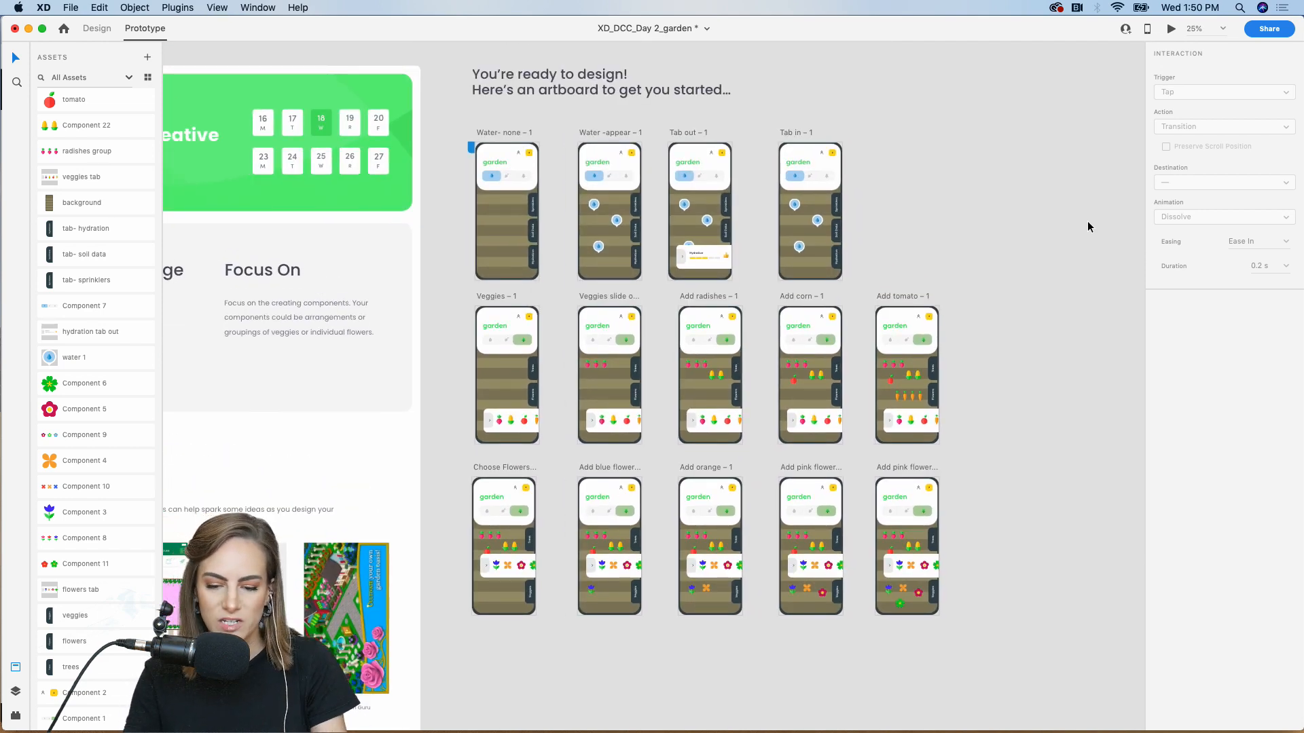
Save the document and launch an enlarged live preview of the garden prototype
key(super+equal)
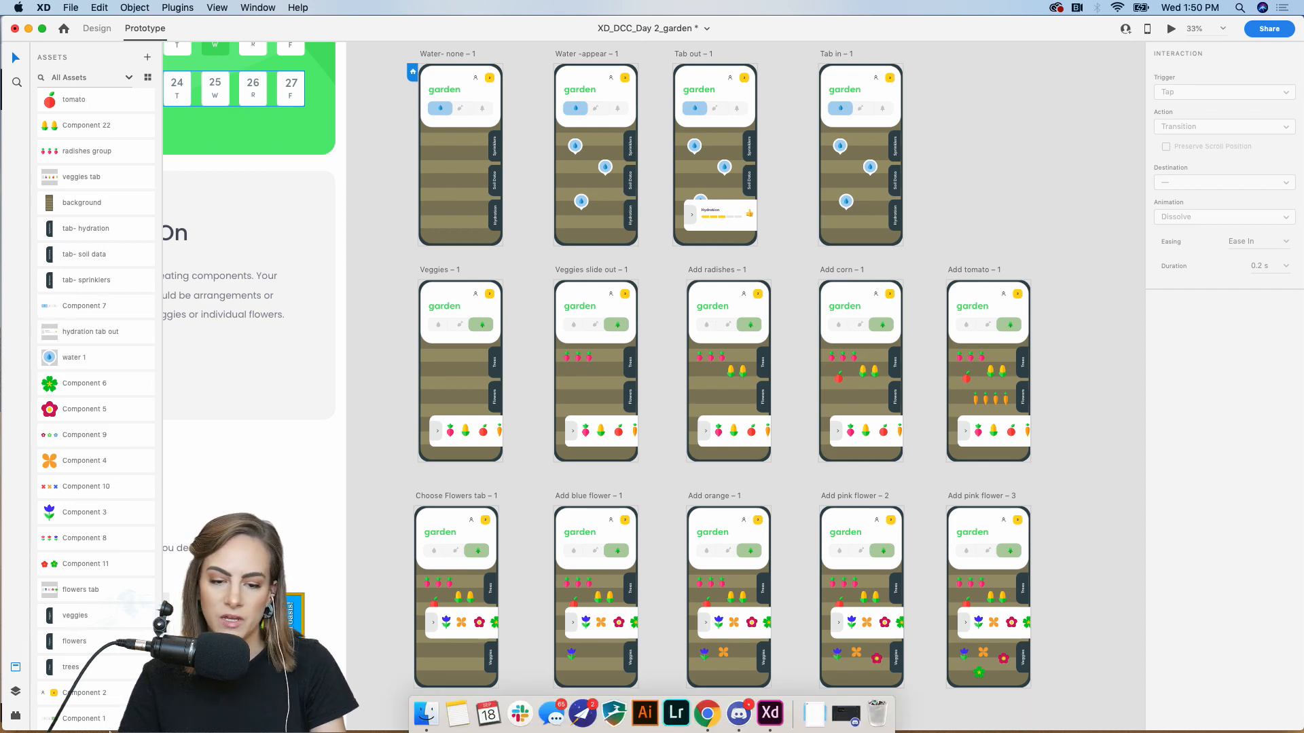
scroll(389, 190, up, 2)
key(super+s)
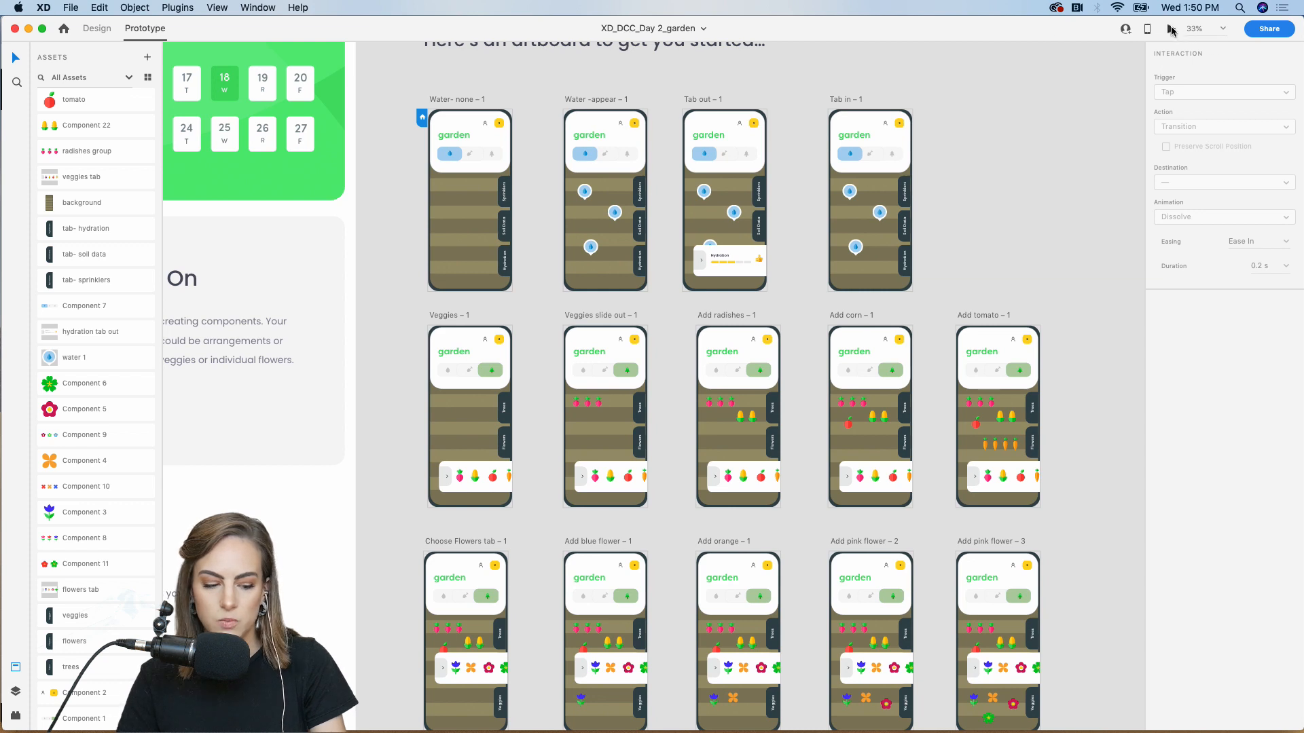
click(1171, 29)
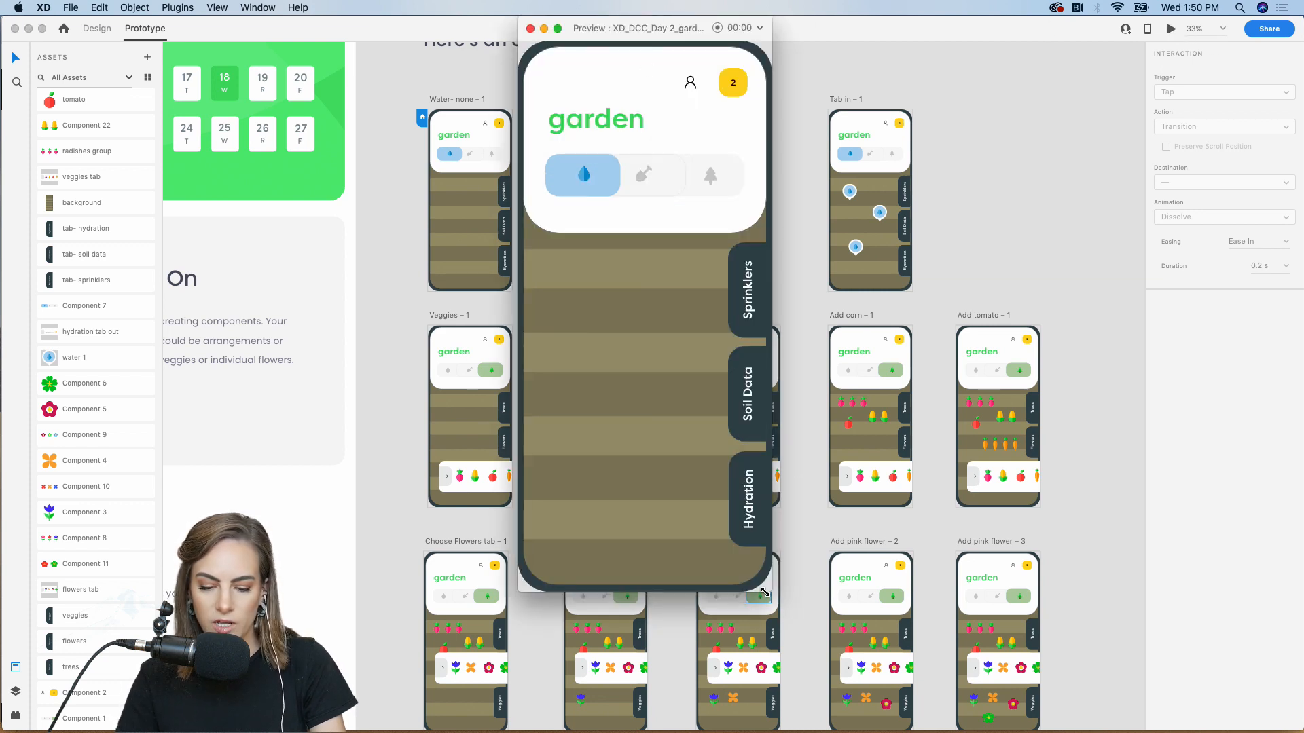
drag(781, 595, 1003, 687)
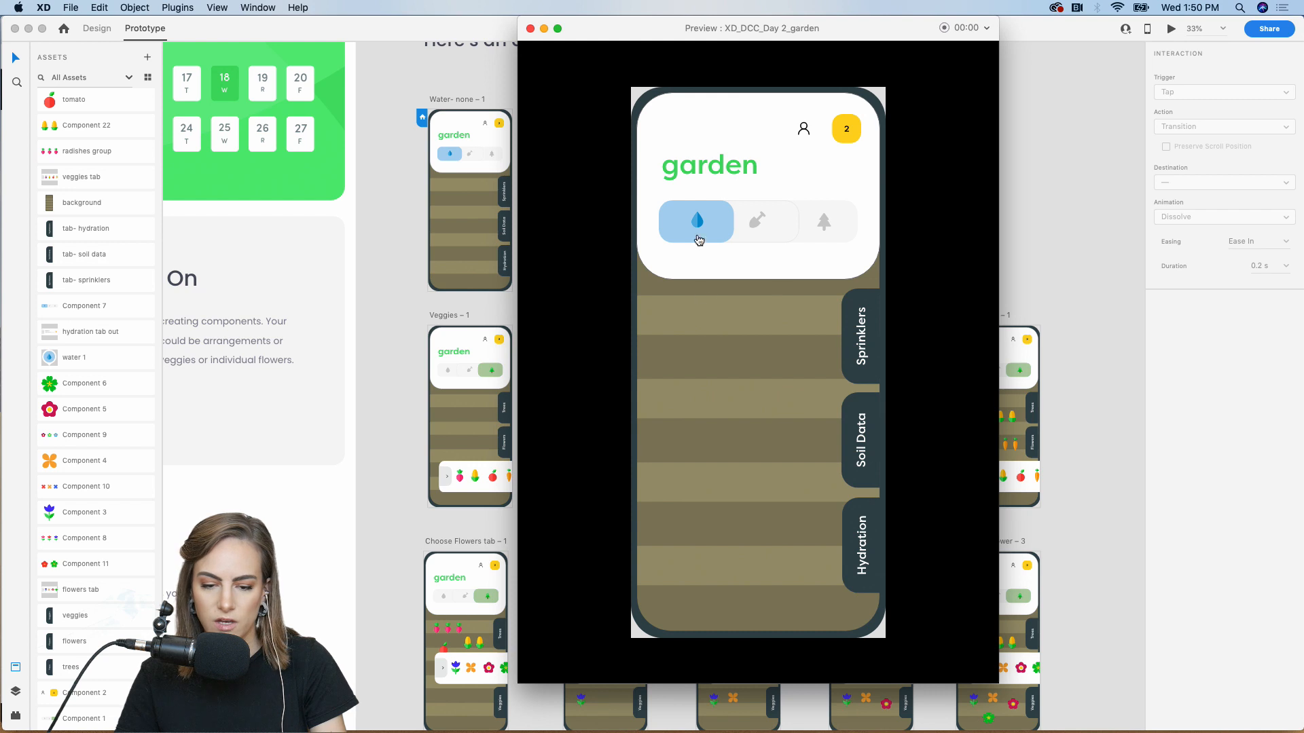
In the preview, show the sprinkler markers and slide the Hydration panel out and back
click(727, 441)
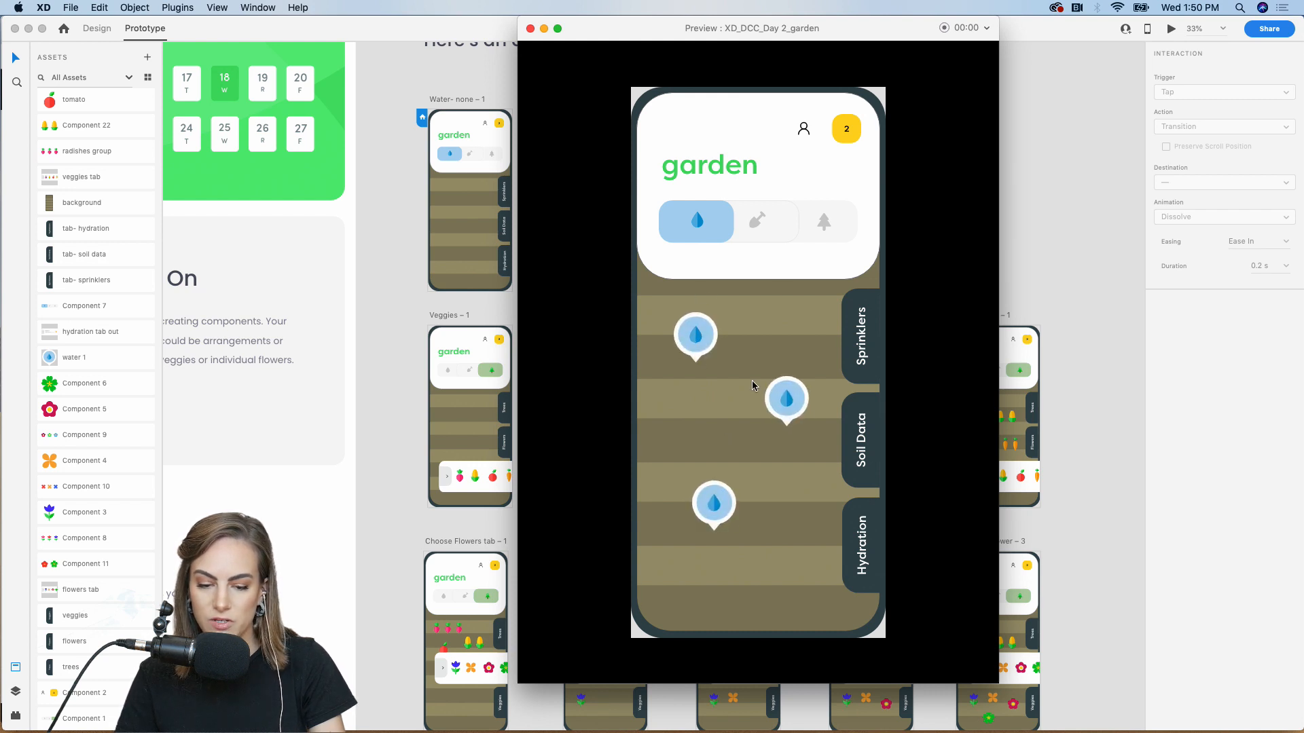
drag(643, 28, 599, 28)
click(828, 552)
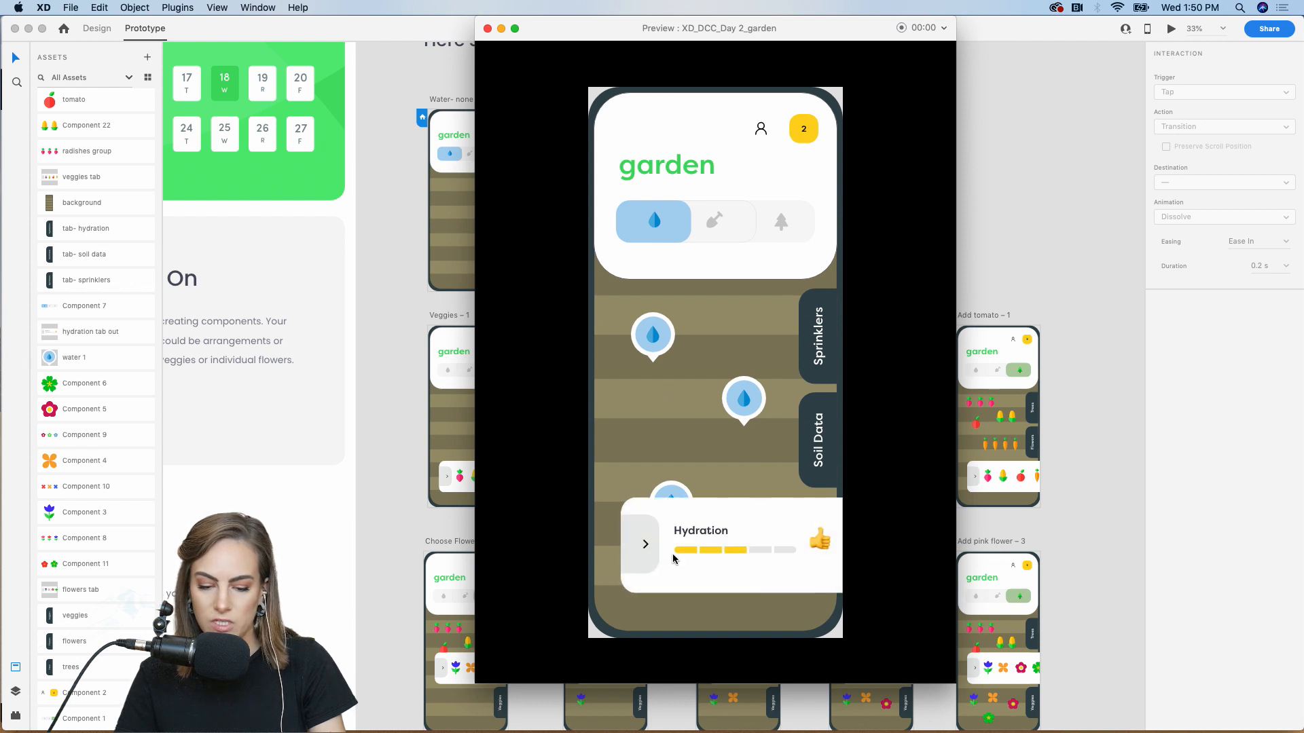
click(634, 548)
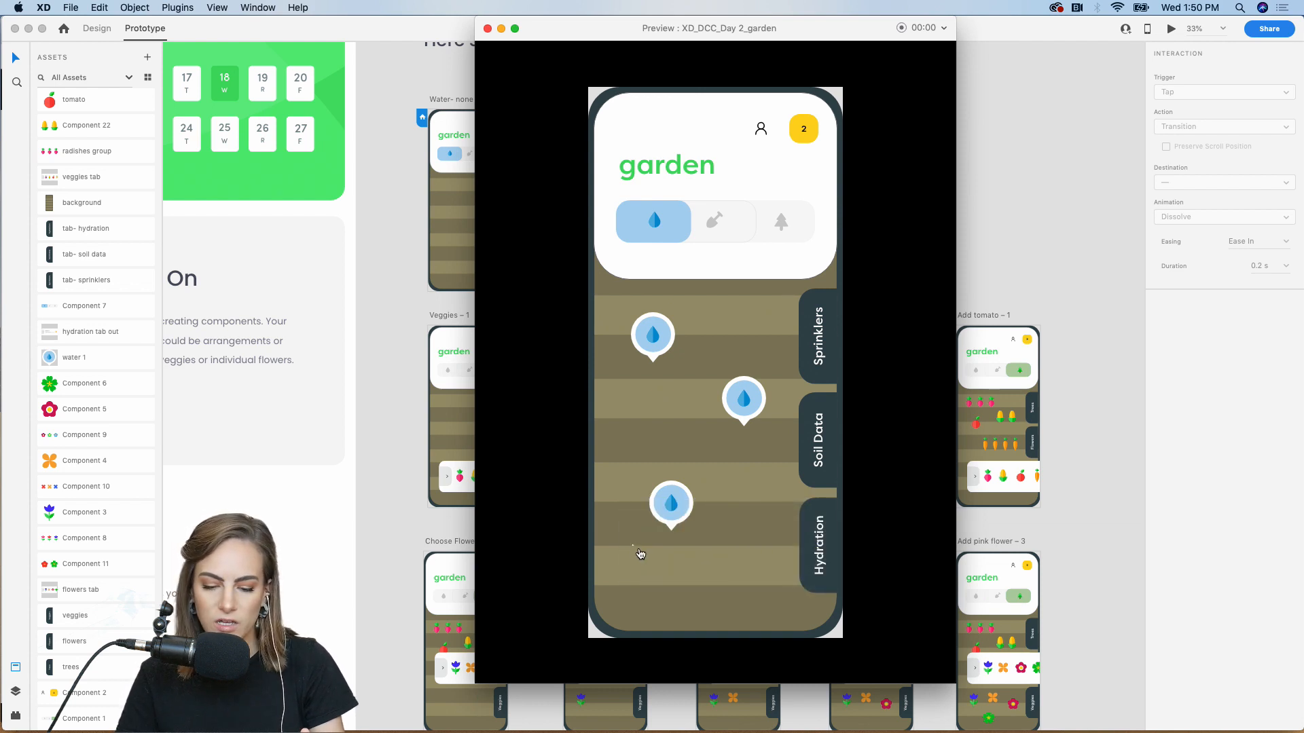
Switch to planting mode and plant radishes, corn, a tomato and carrots from the veggies tray
click(788, 218)
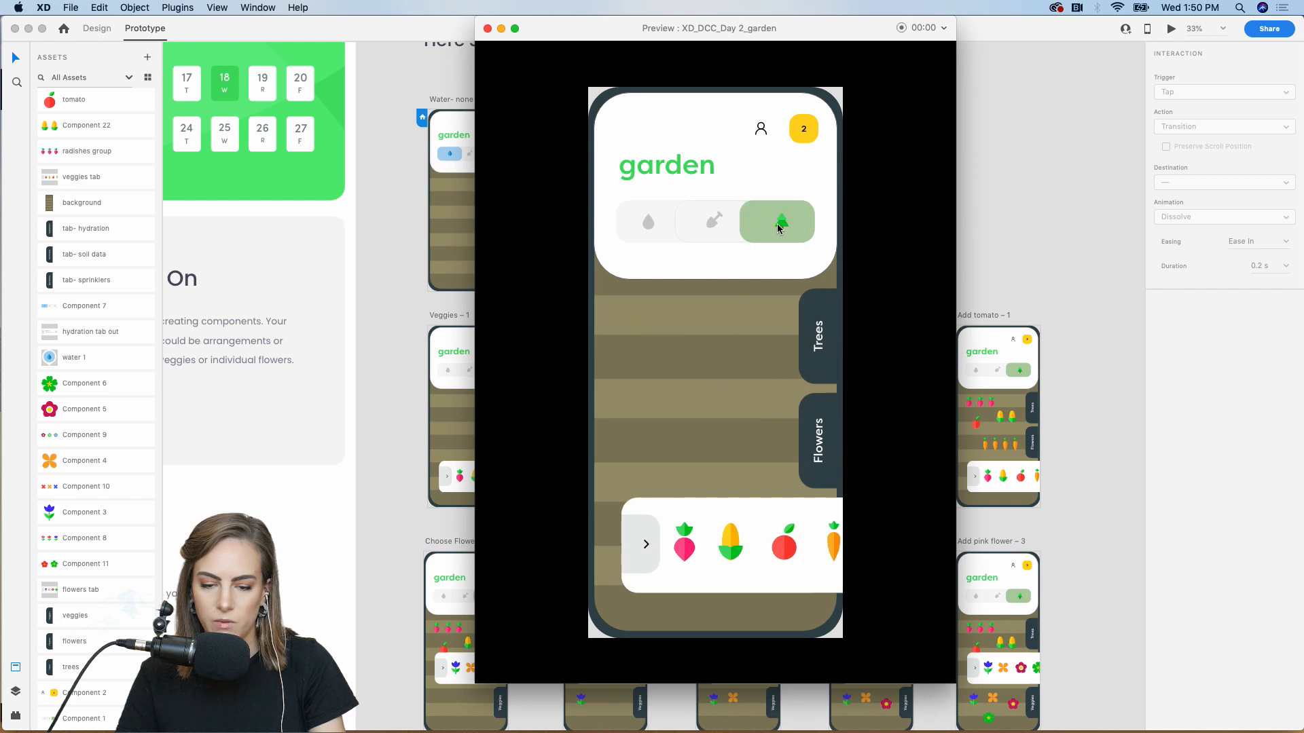
click(688, 551)
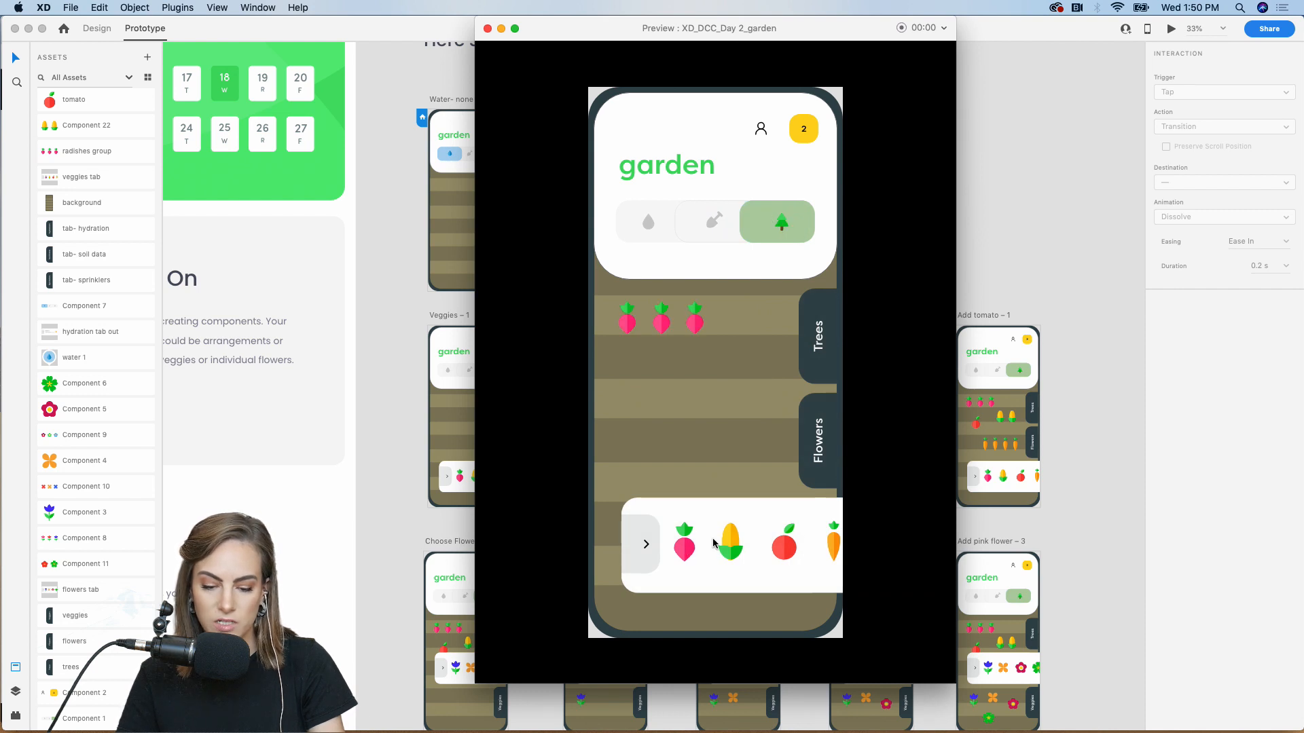
click(730, 544)
click(785, 548)
click(834, 545)
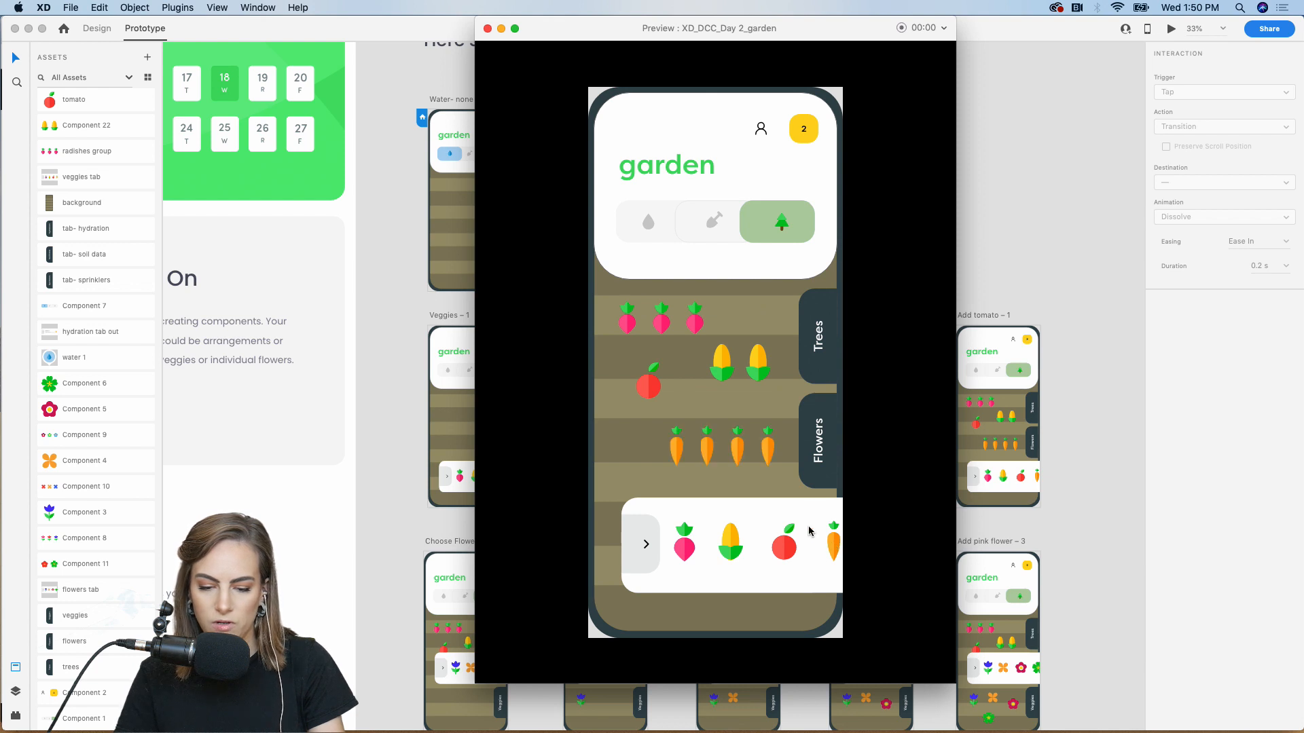
Swap to the flowers tray, plant blue, orange, pink and green flowers, then close the preview
click(819, 445)
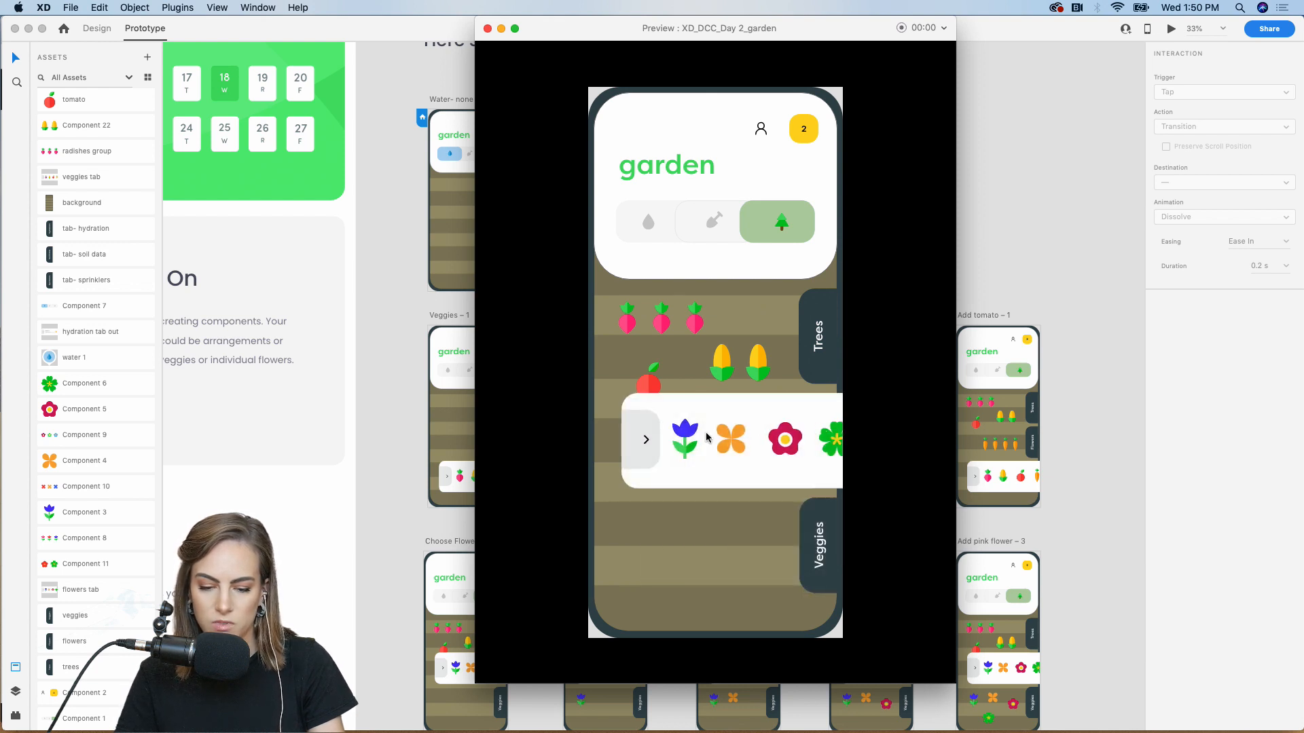
click(687, 438)
click(730, 447)
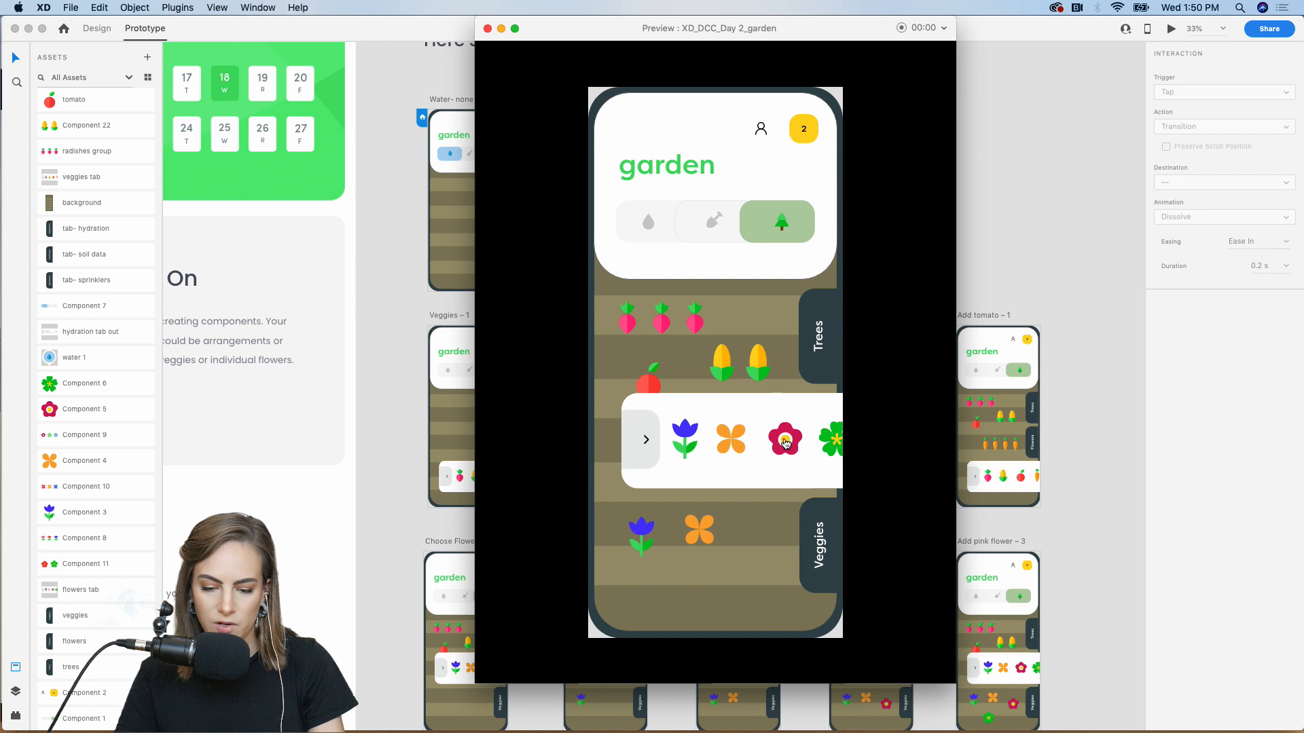
click(786, 444)
click(839, 444)
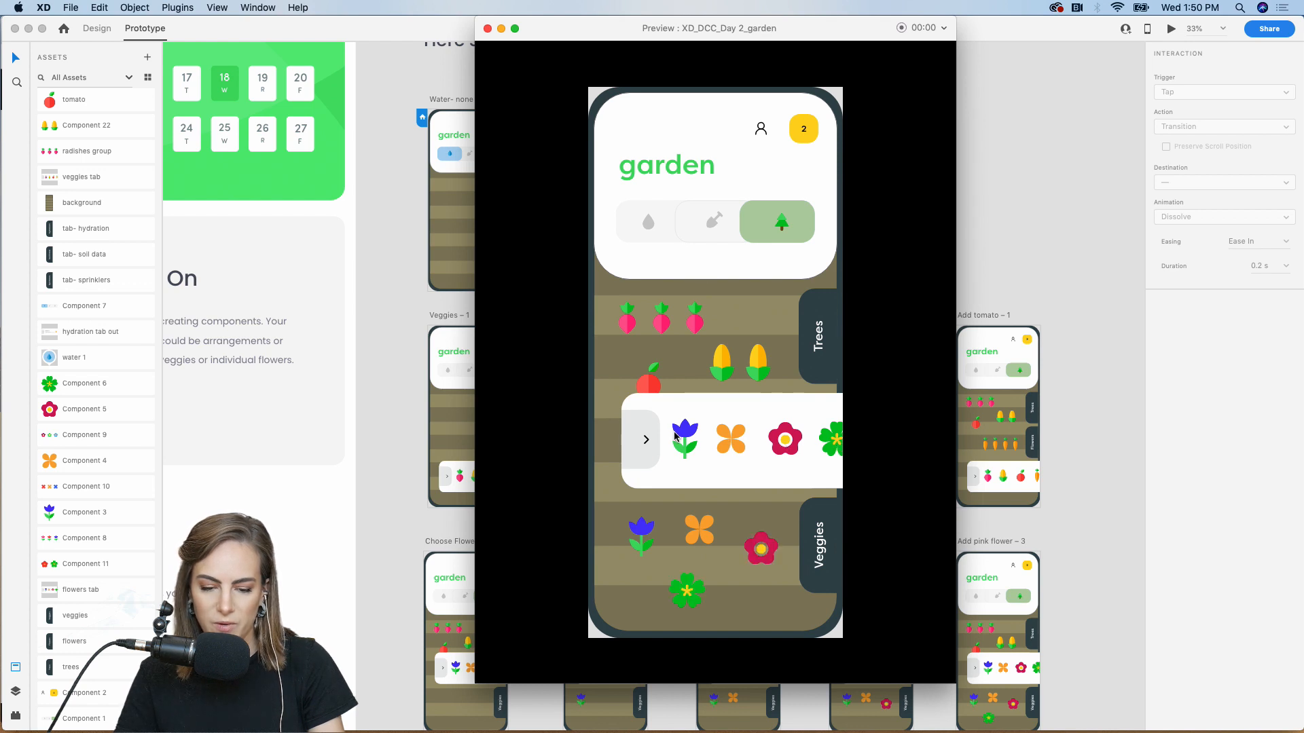
click(488, 29)
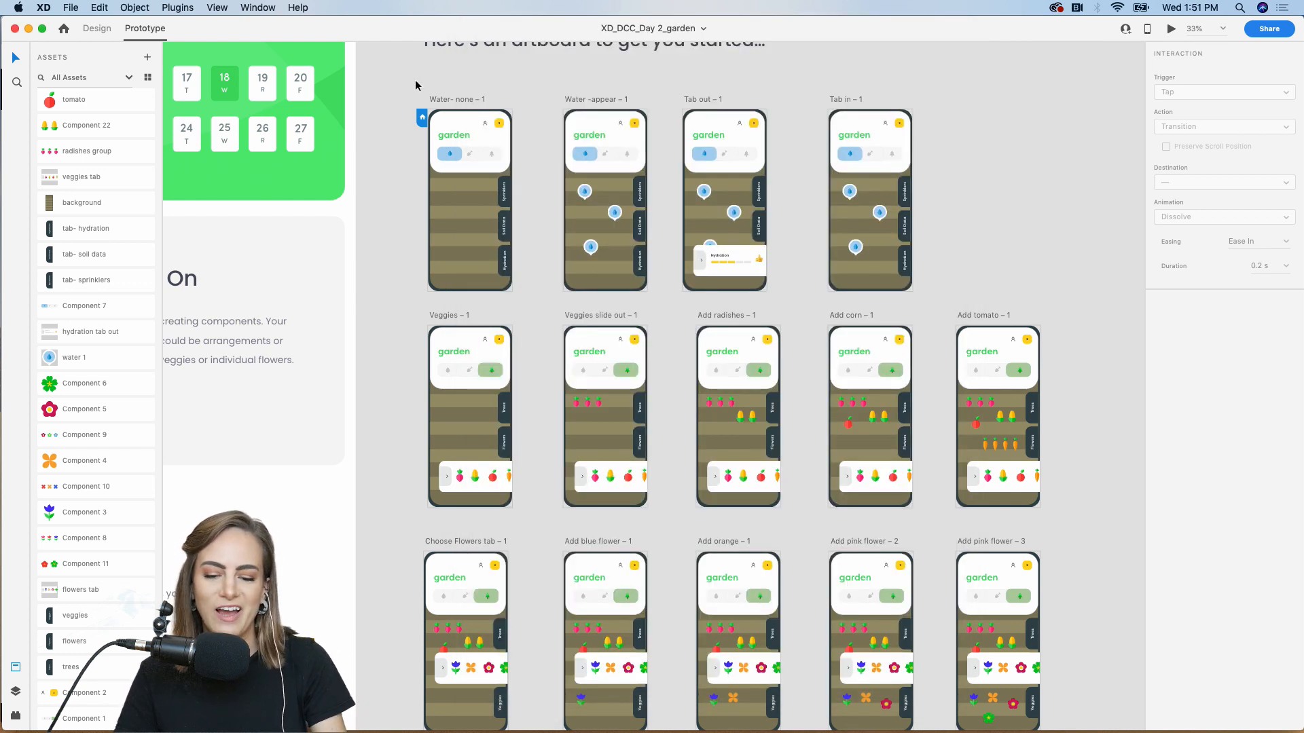
key(super+minus)
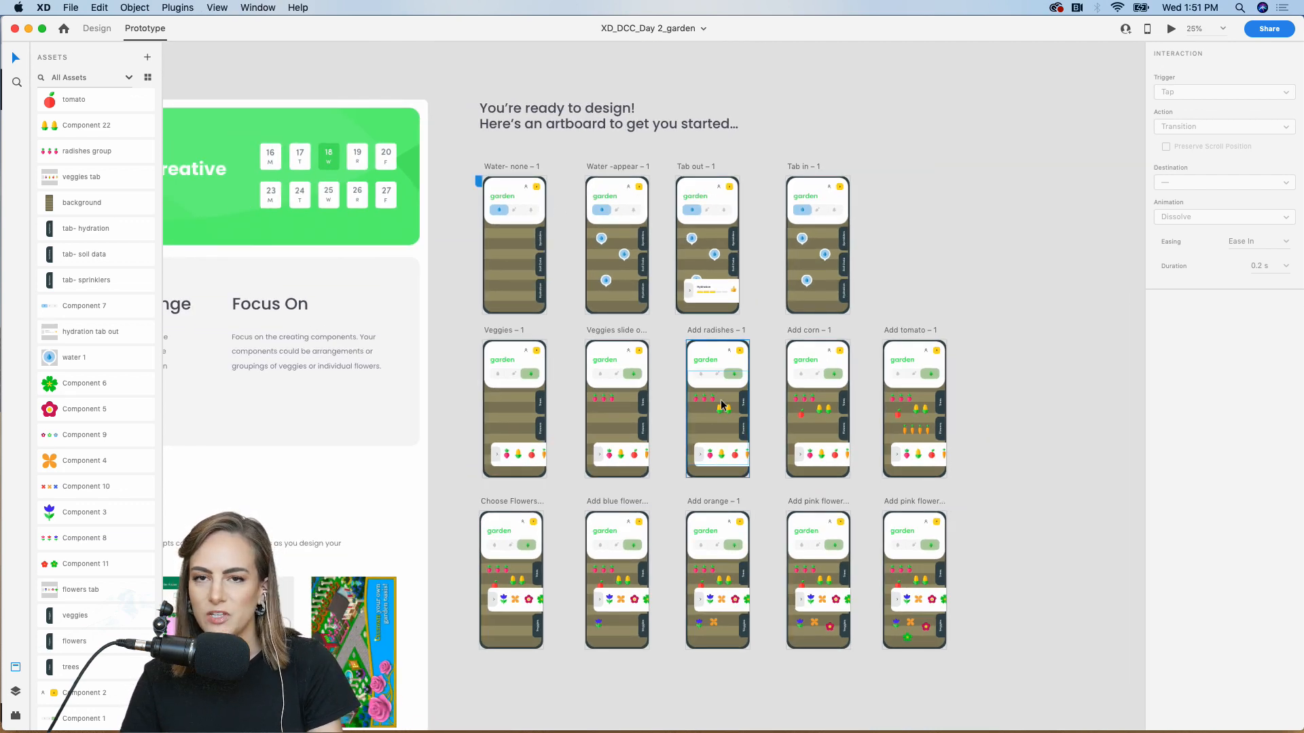
From the Behance profile, open the XD Daily Creative Challenge project in the editor via its gear menu
click(28, 29)
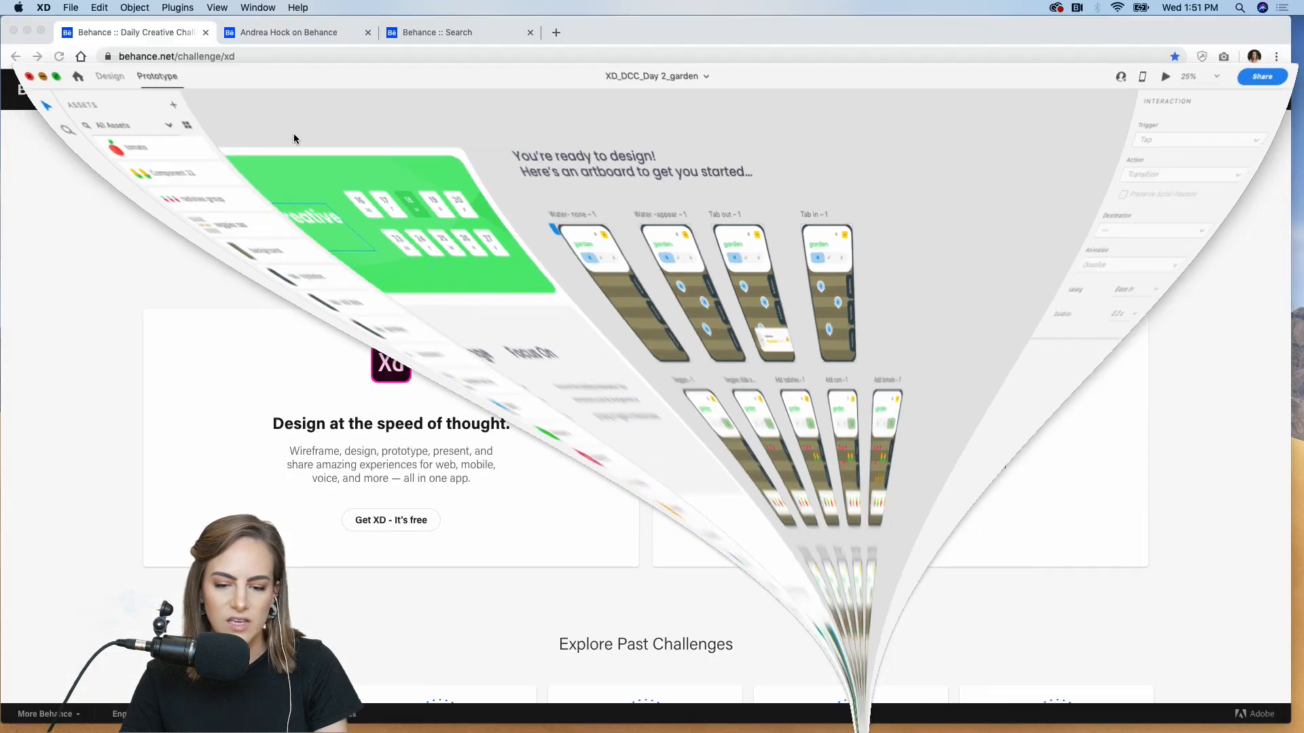
click(303, 31)
click(388, 356)
click(387, 389)
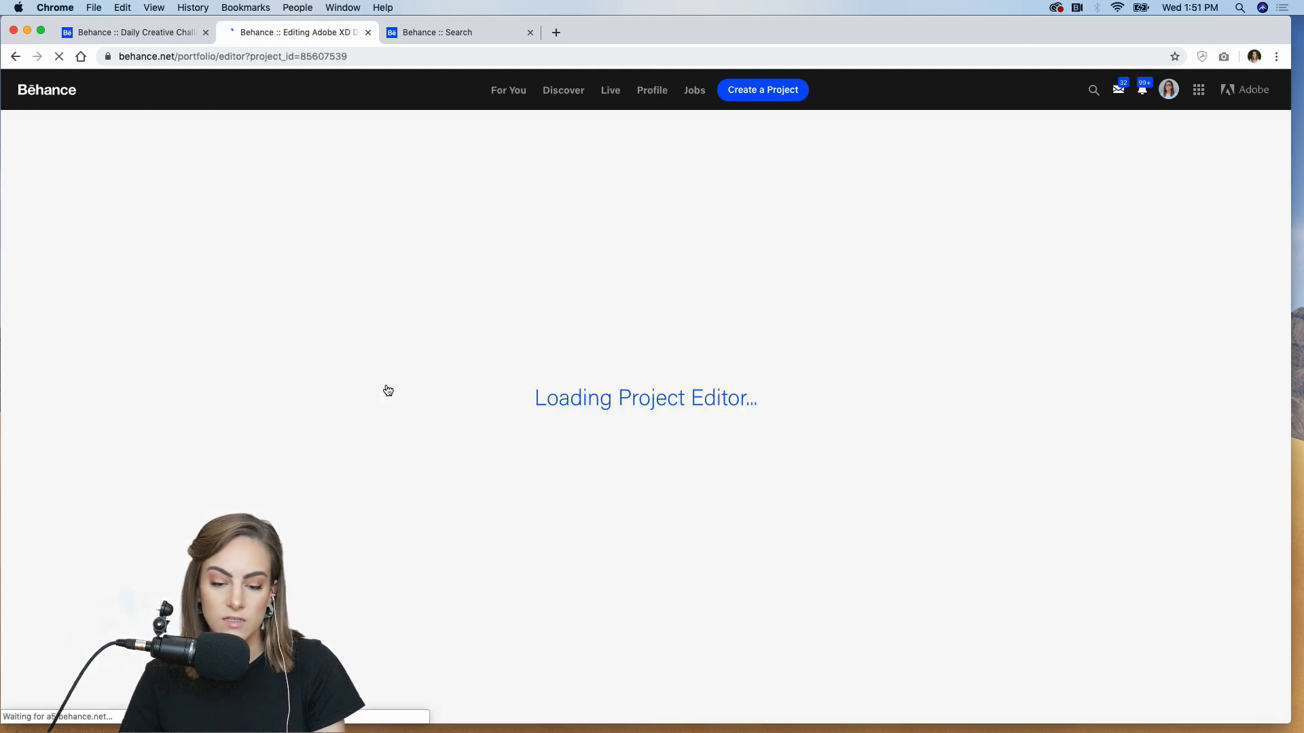
Scroll through the project's content blocks to check the embedded garden prototype video
scroll(387, 390, down, 15)
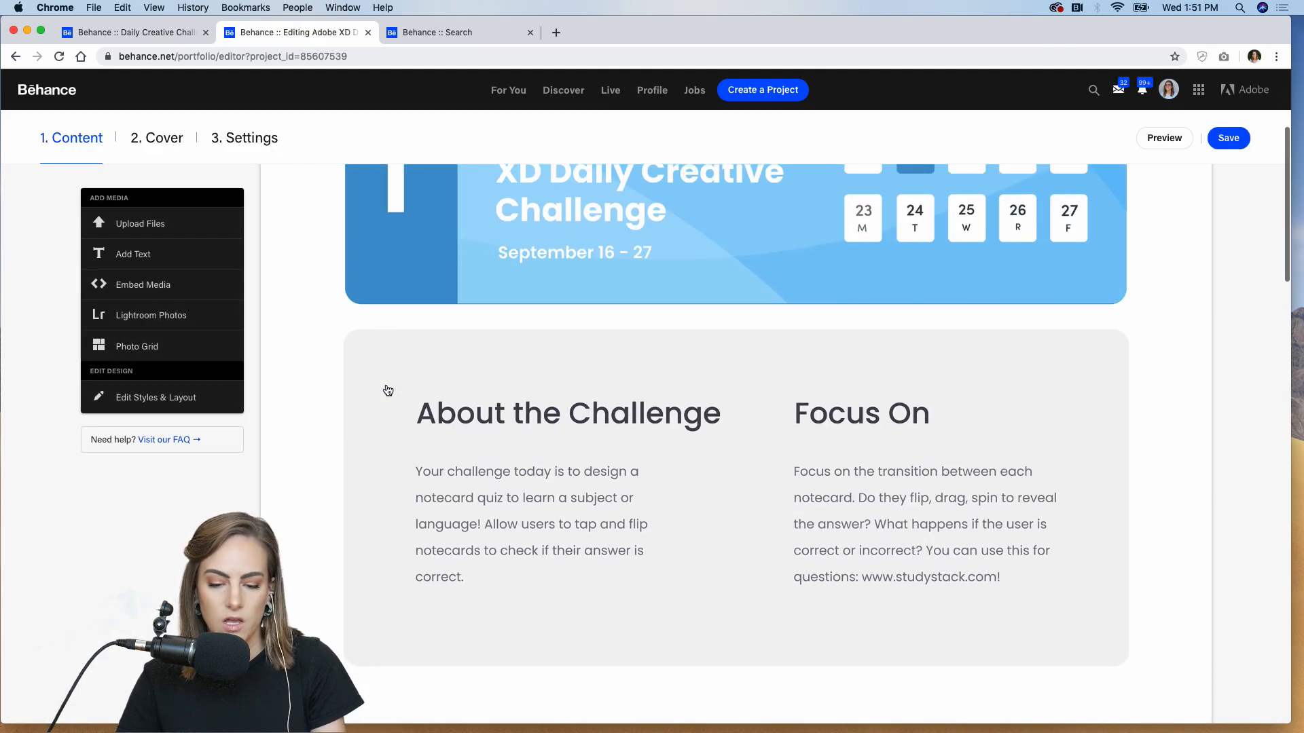
scroll(709, 453, up, 10)
scroll(716, 457, down, 3)
scroll(713, 457, up, 3)
scroll(577, 380, up, 4)
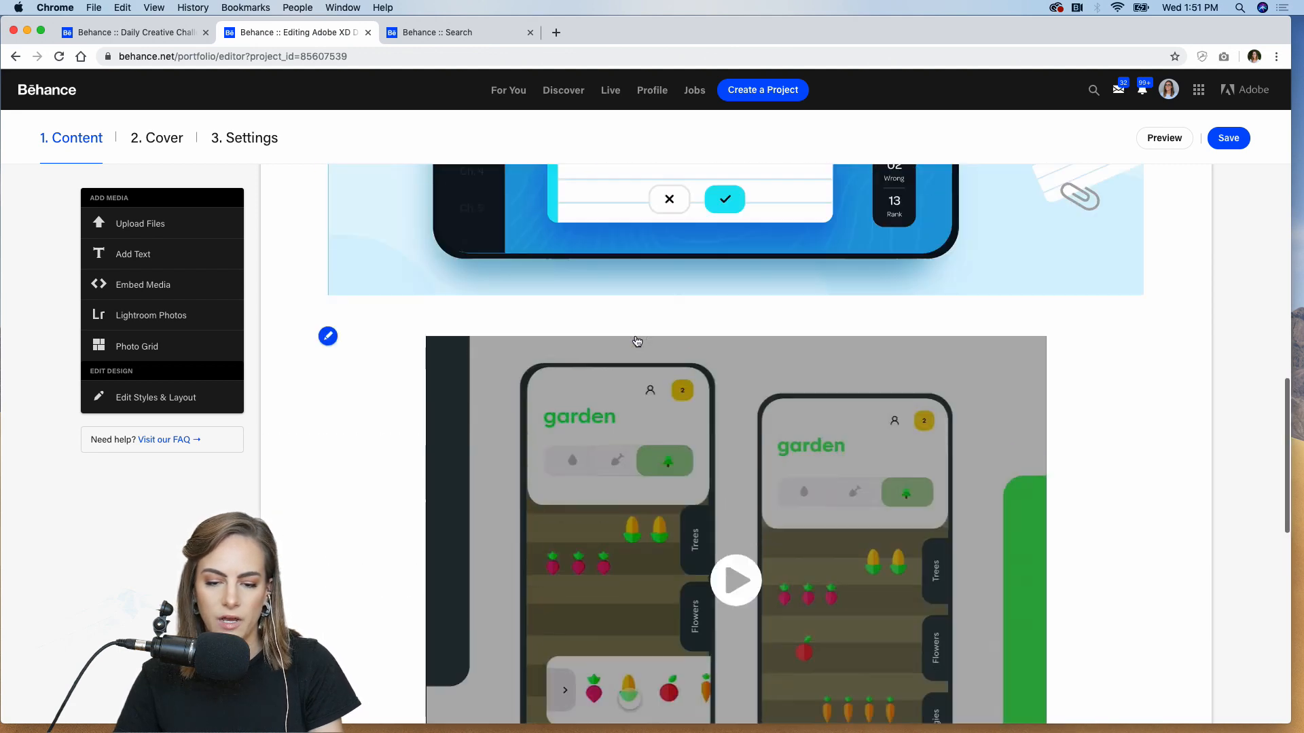
scroll(679, 441, down, 2)
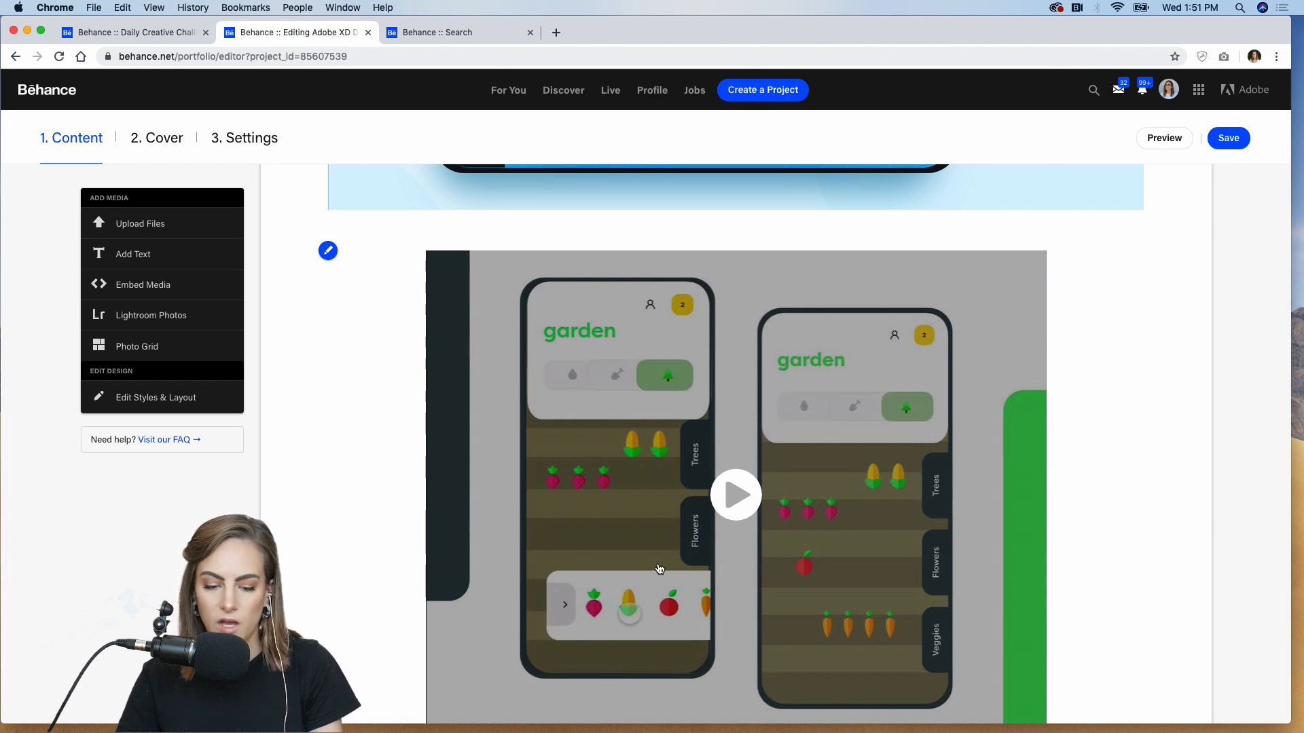
scroll(733, 640, down, 3)
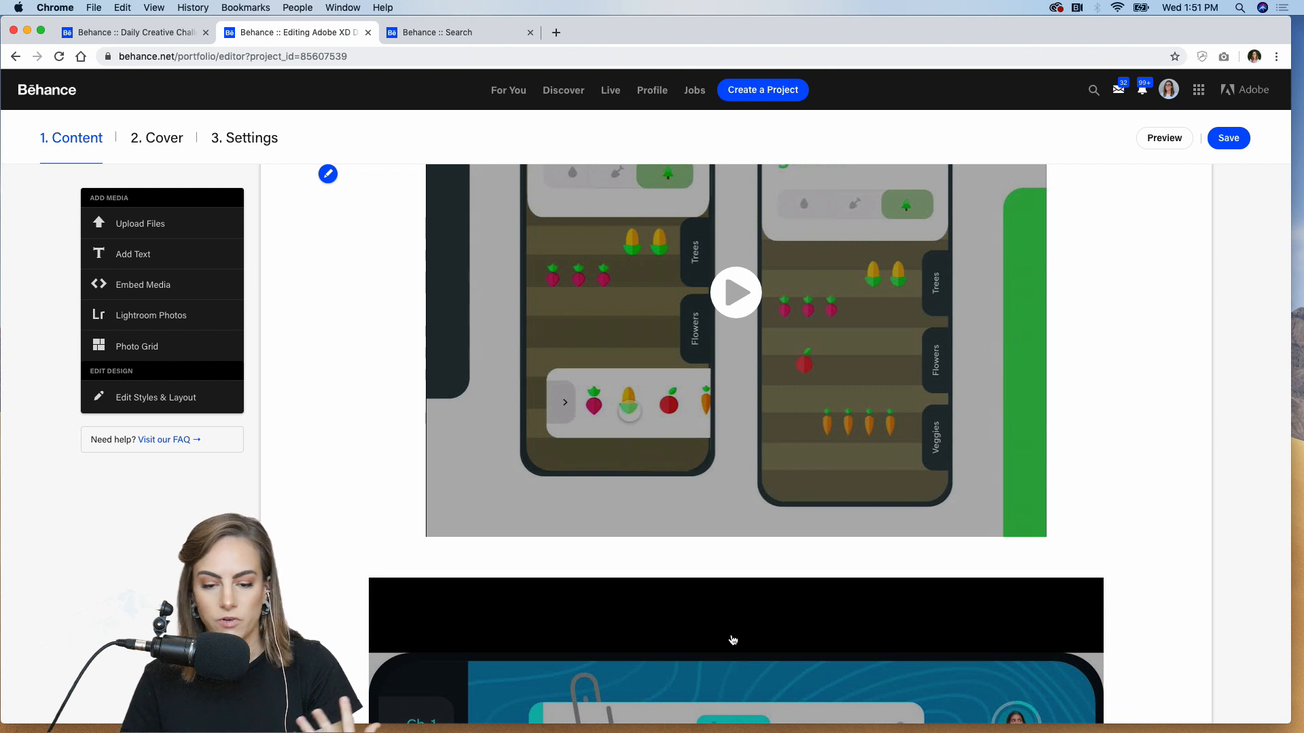
scroll(733, 640, up, 2)
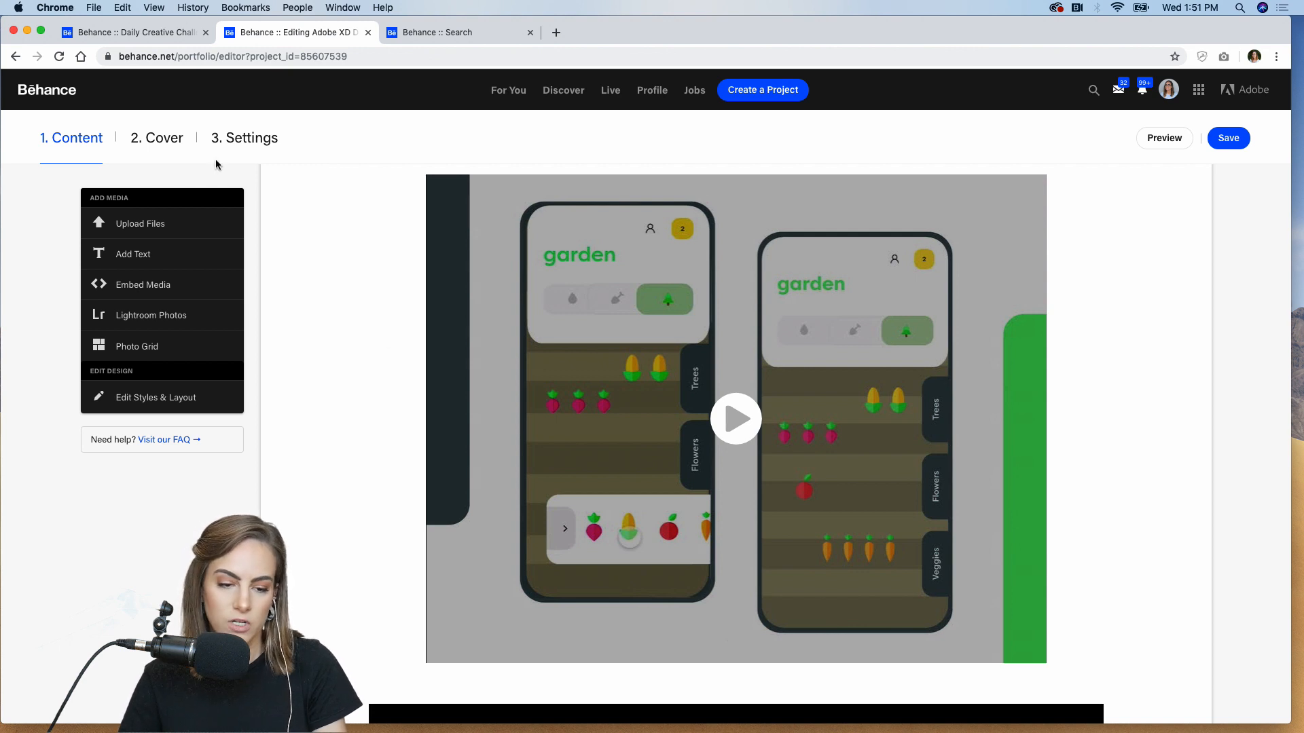
Check the UI/UX and Interaction Design fields, description and five keywords in Settings, then save
click(248, 145)
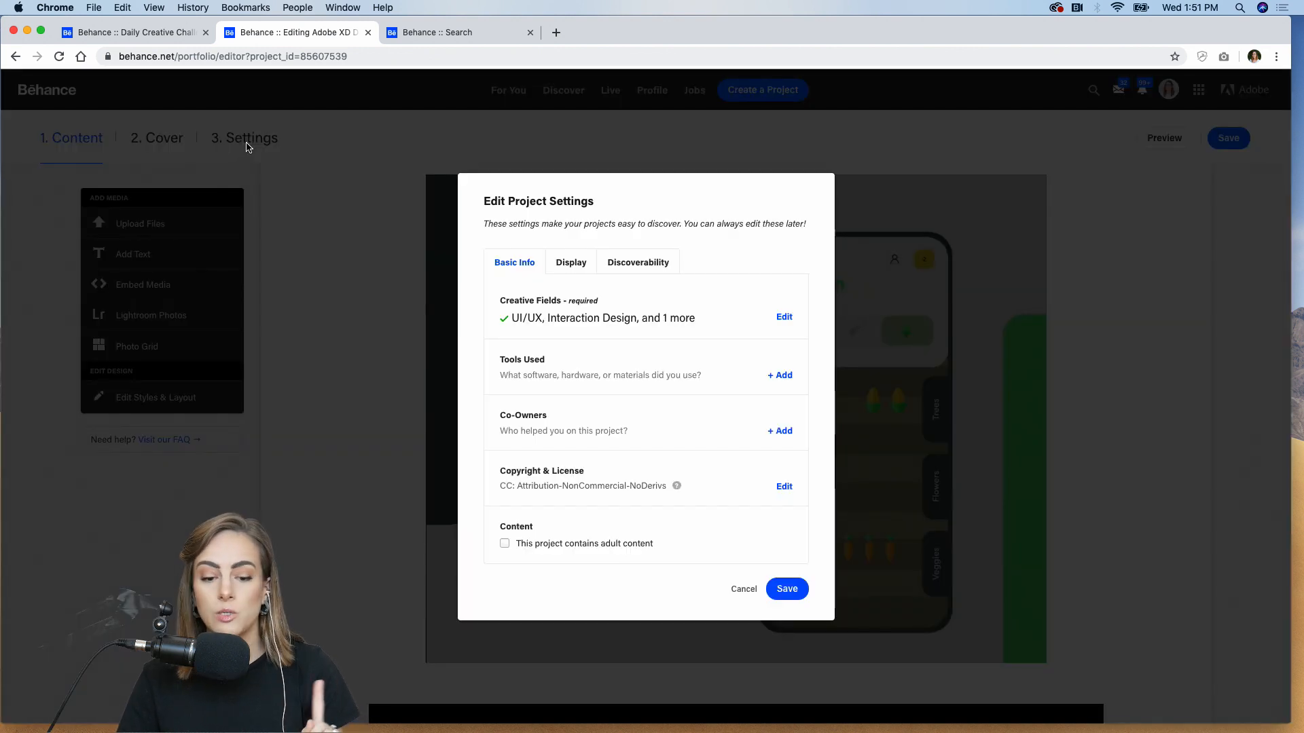
click(646, 271)
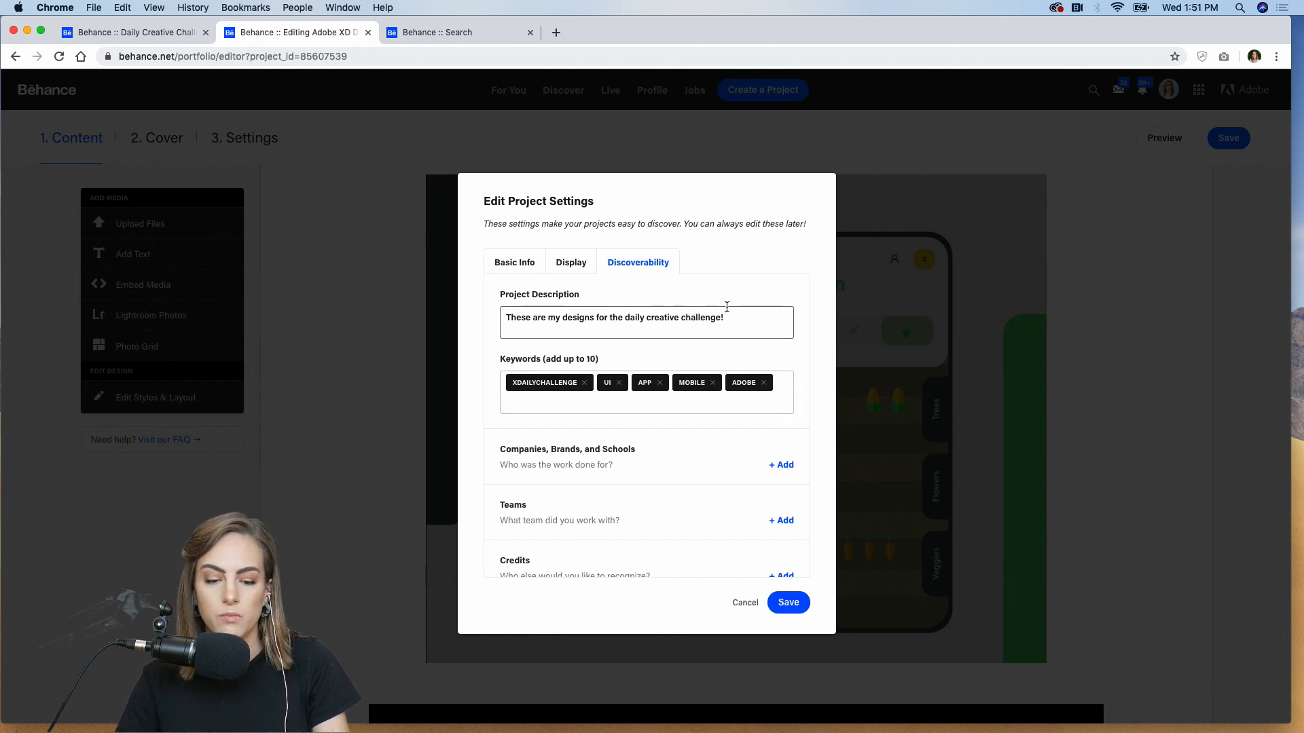
click(514, 269)
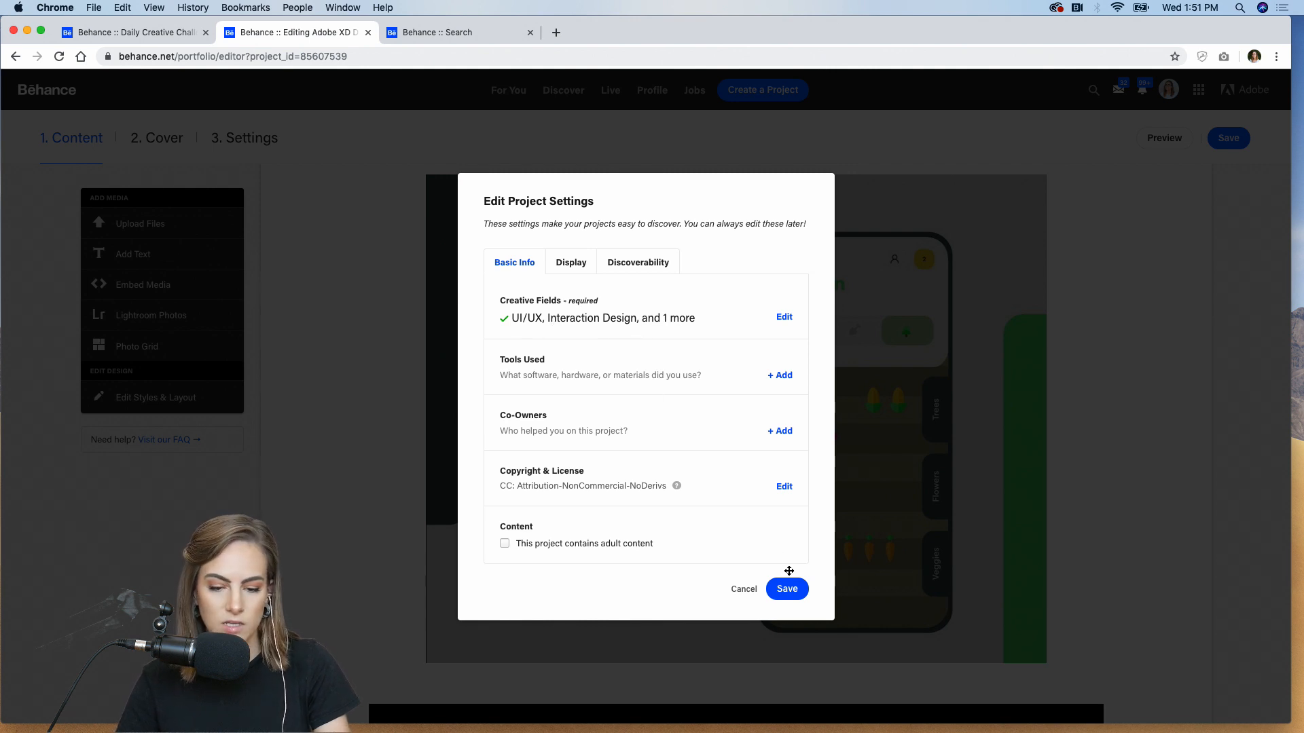
click(645, 263)
click(787, 604)
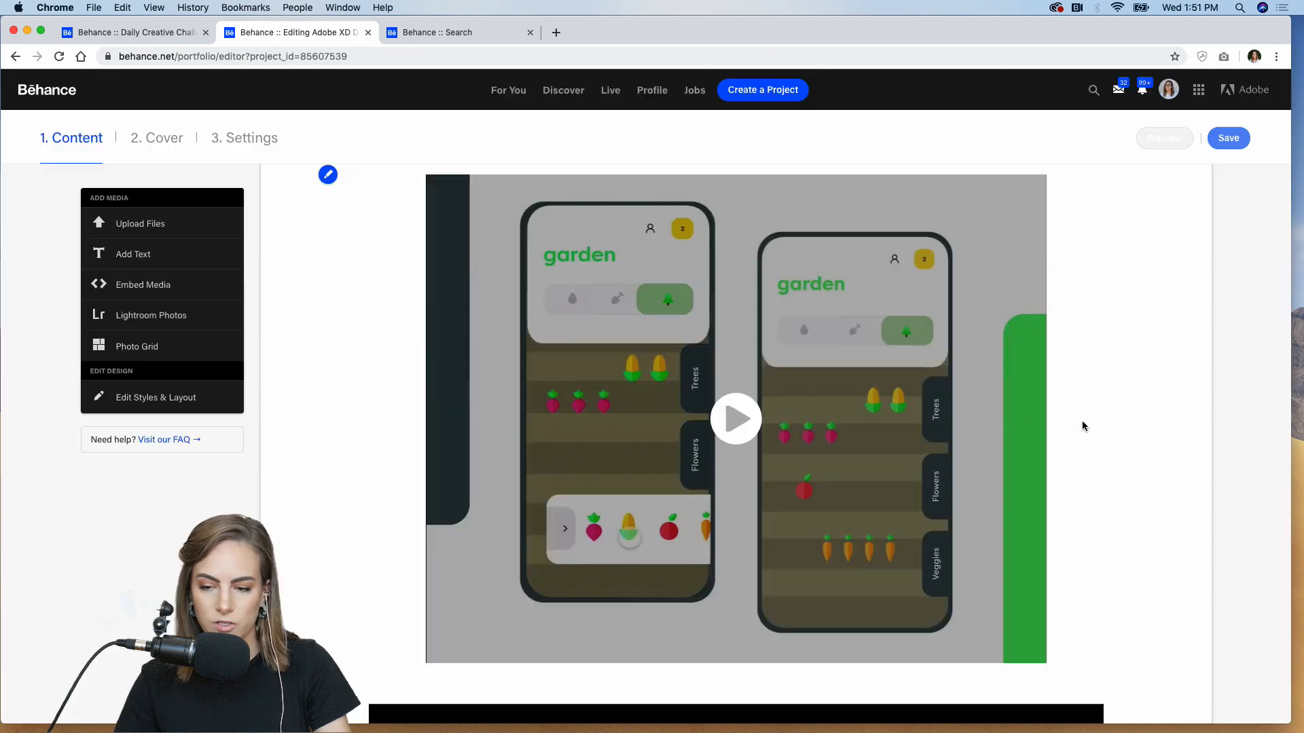
Review the published challenge project from the Behance profile, then switch to the xddailychallenge search results
mouse_move(1170, 95)
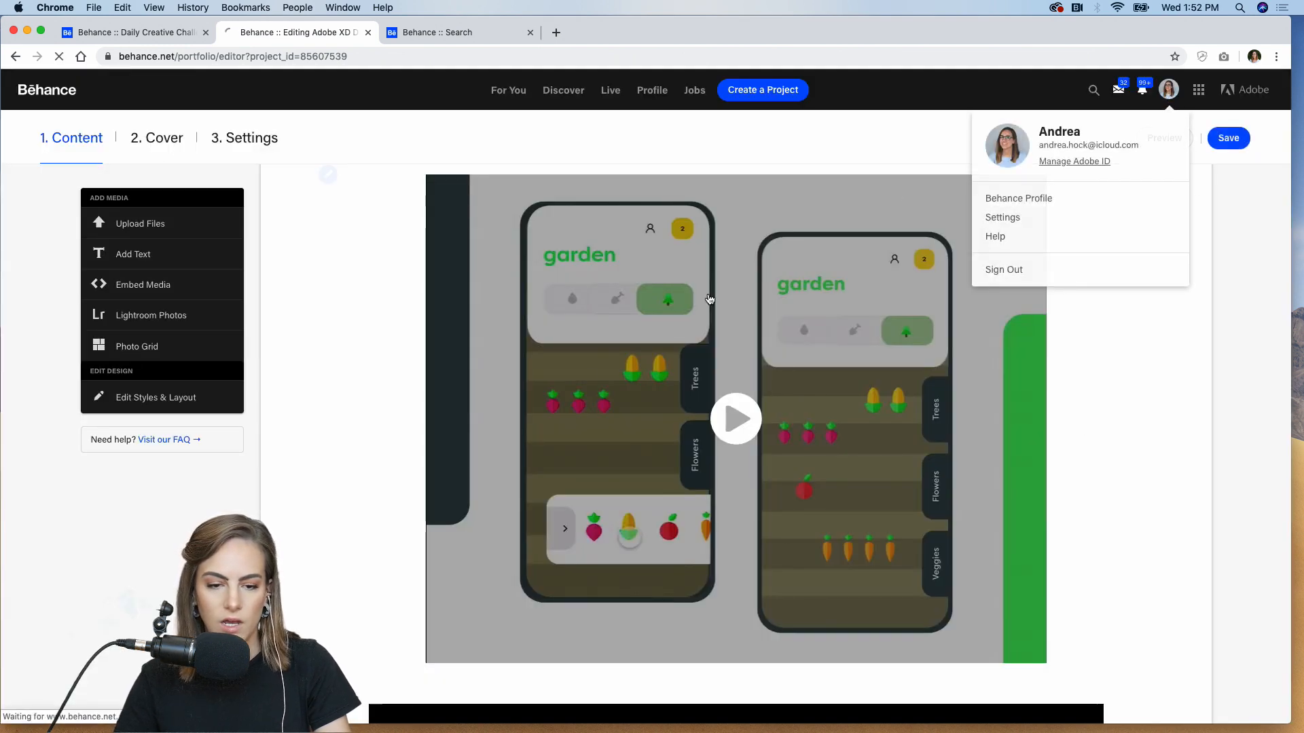
click(1019, 199)
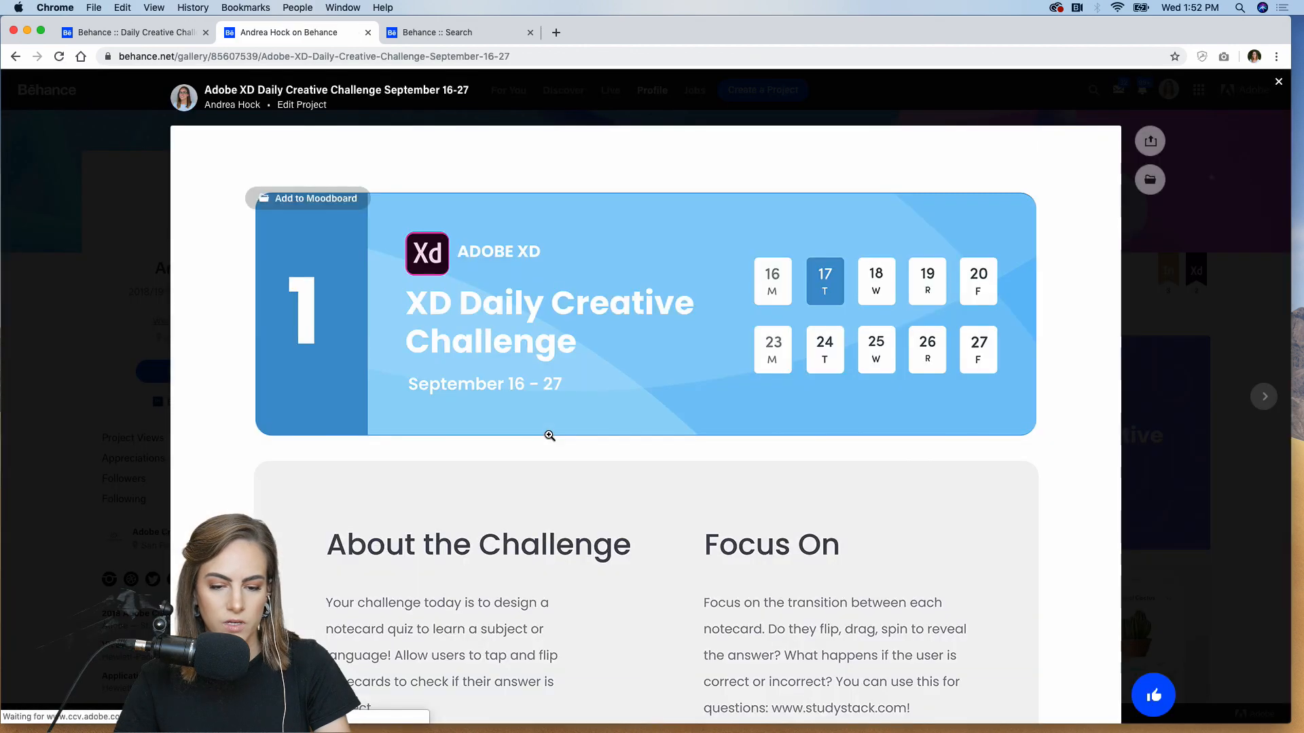
scroll(548, 435, down, 15)
scroll(548, 434, up, 5)
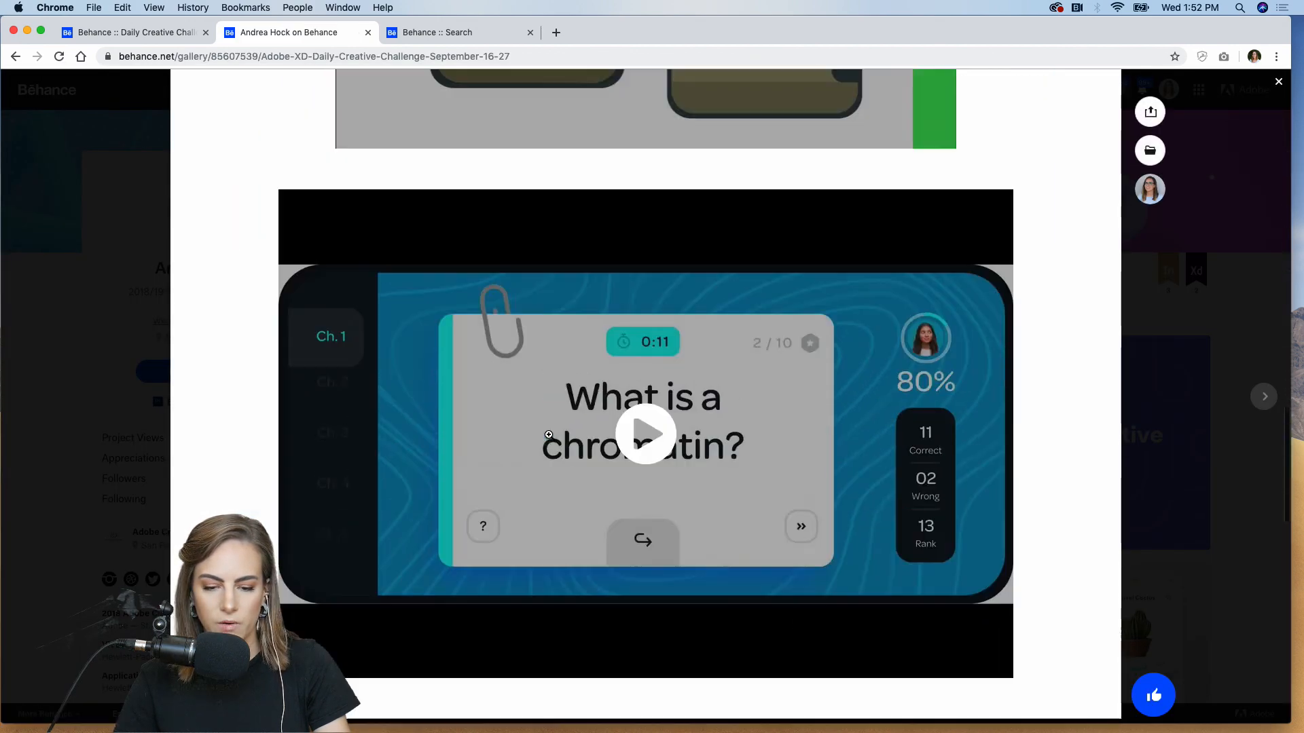
click(83, 403)
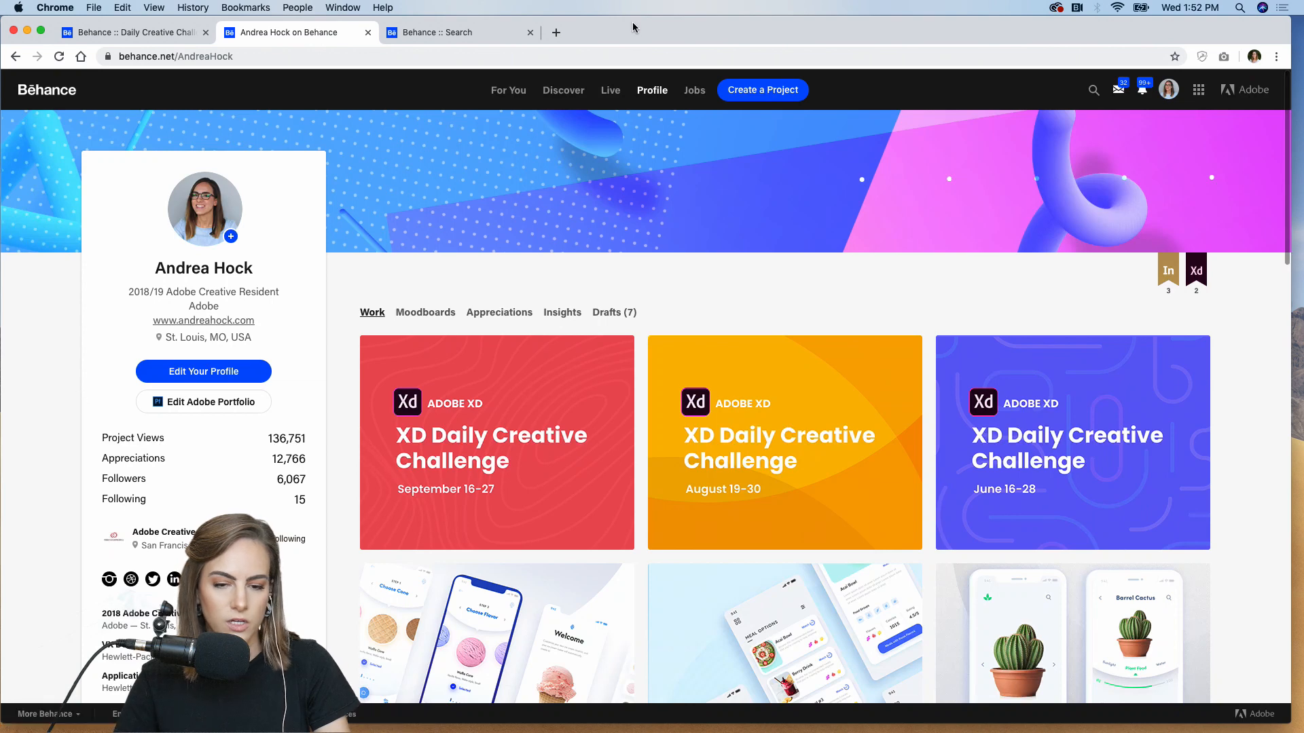
click(482, 35)
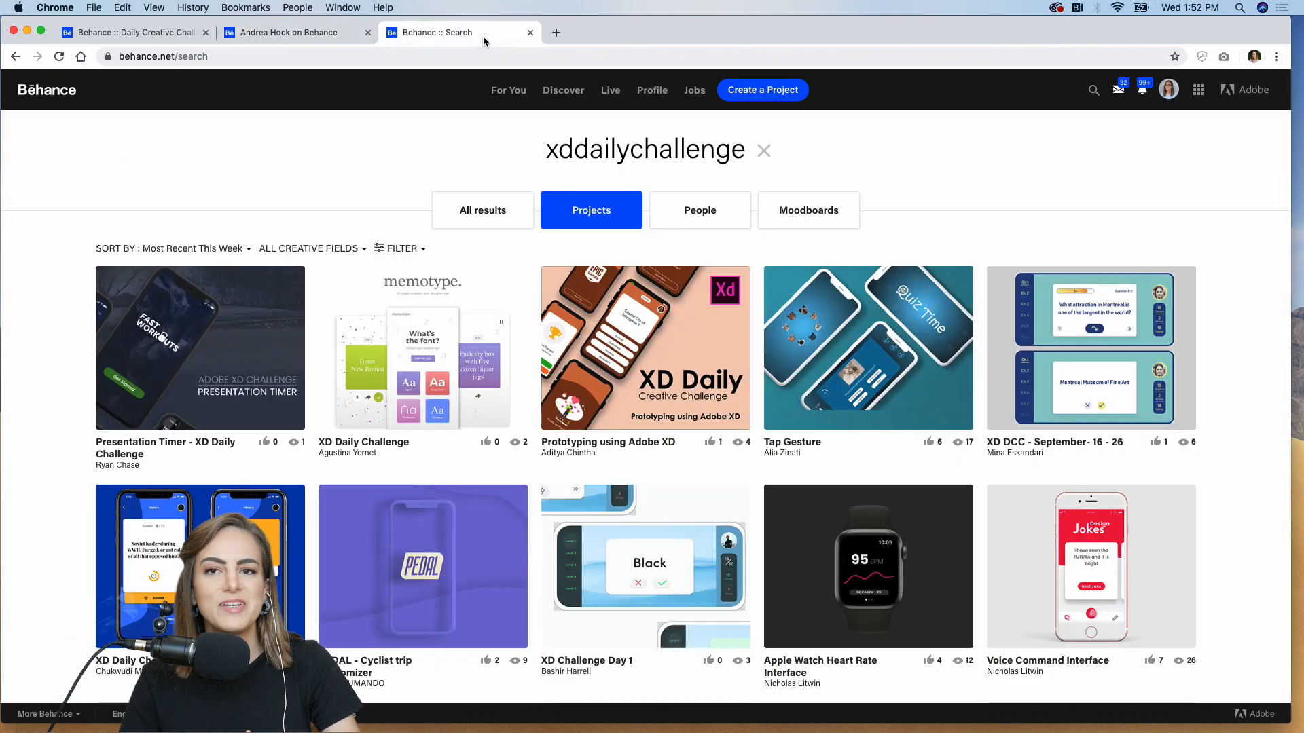
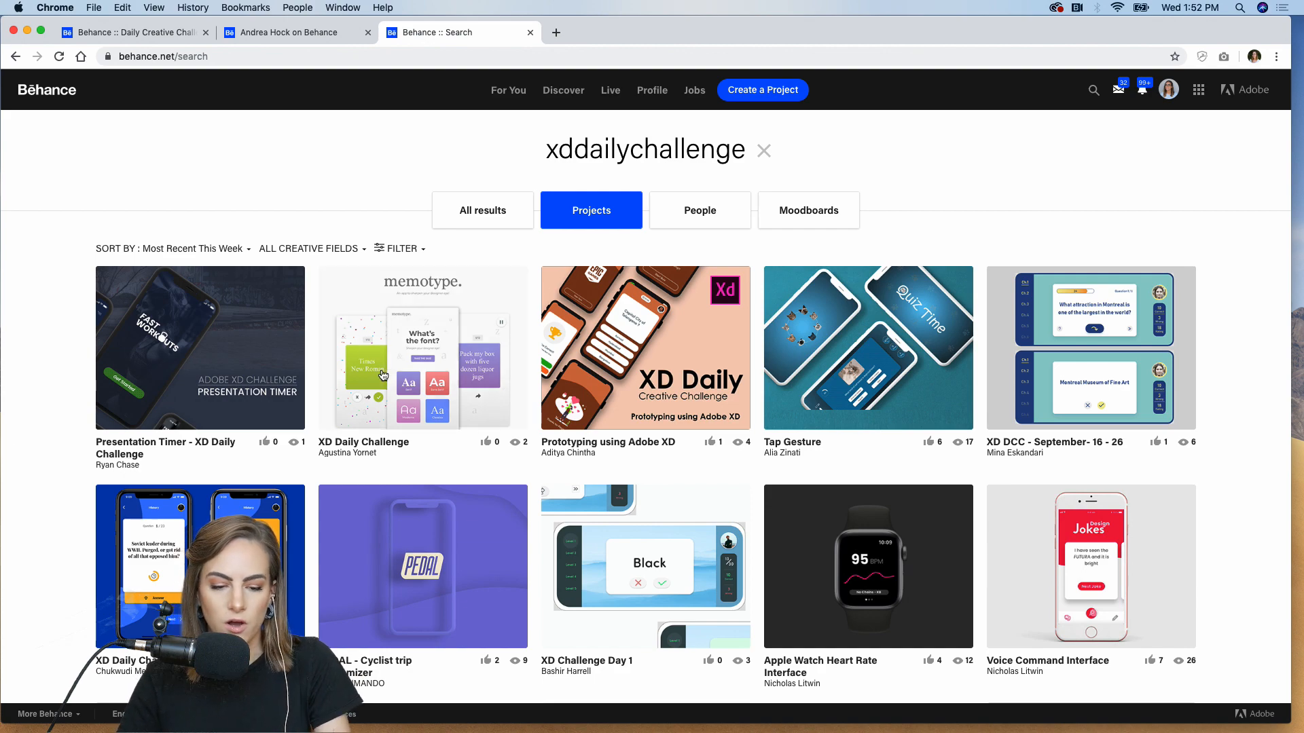
Open the memotype project and play its 'What's the font?' quiz prototype video full screen
click(441, 362)
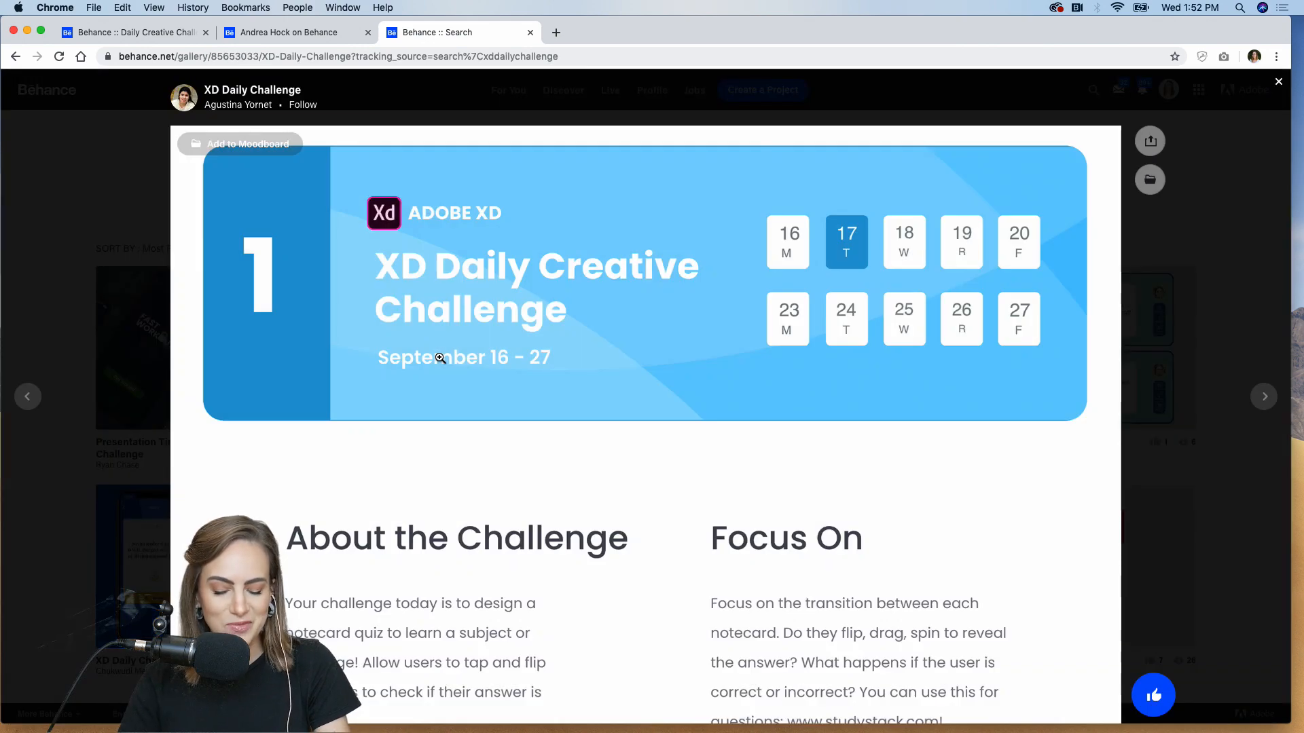
scroll(440, 358, down, 10)
scroll(440, 358, down, 3)
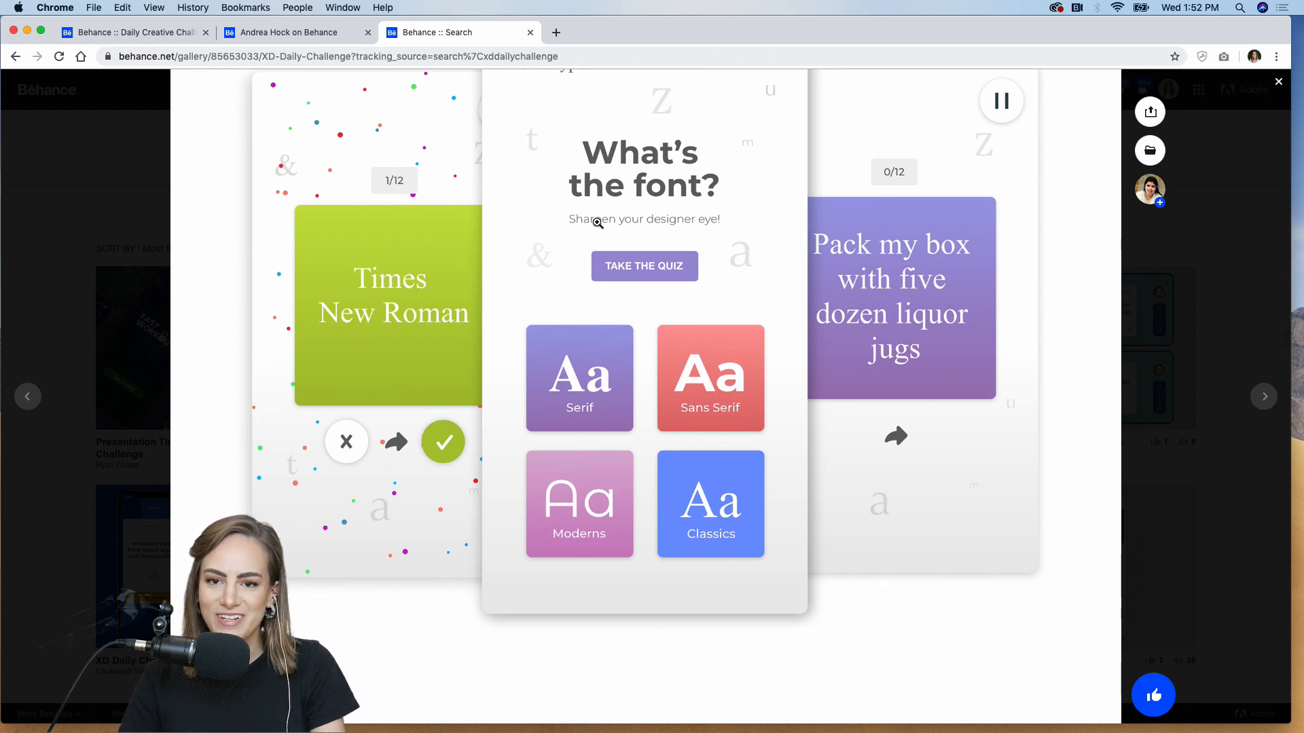
scroll(598, 223, down, 20)
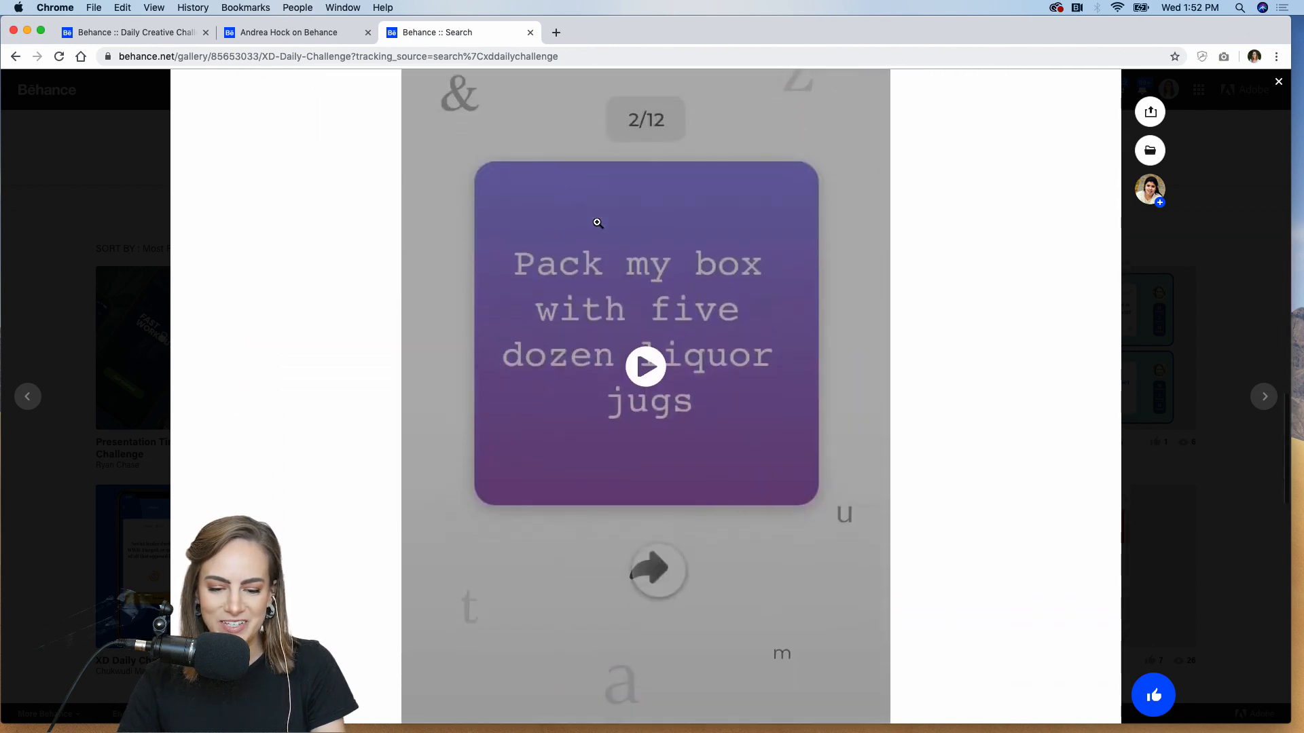
click(659, 317)
scroll(796, 421, down, 5)
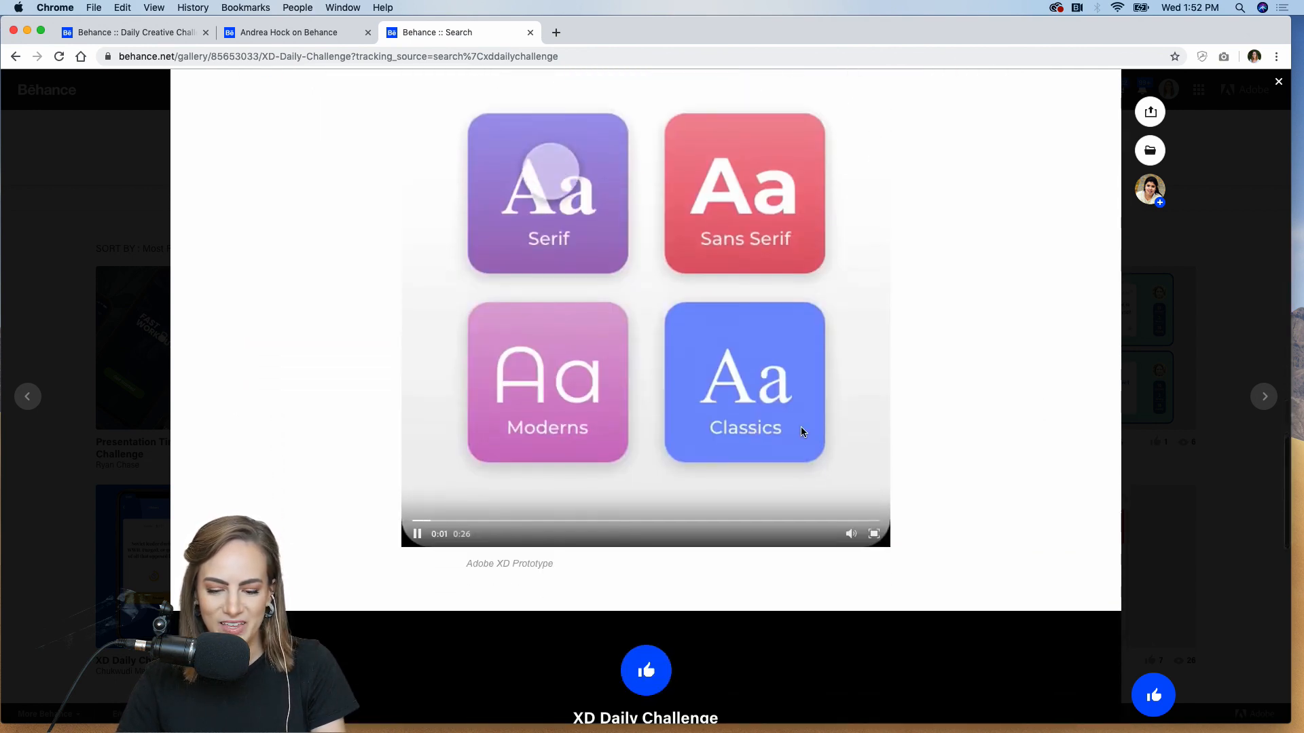
click(875, 534)
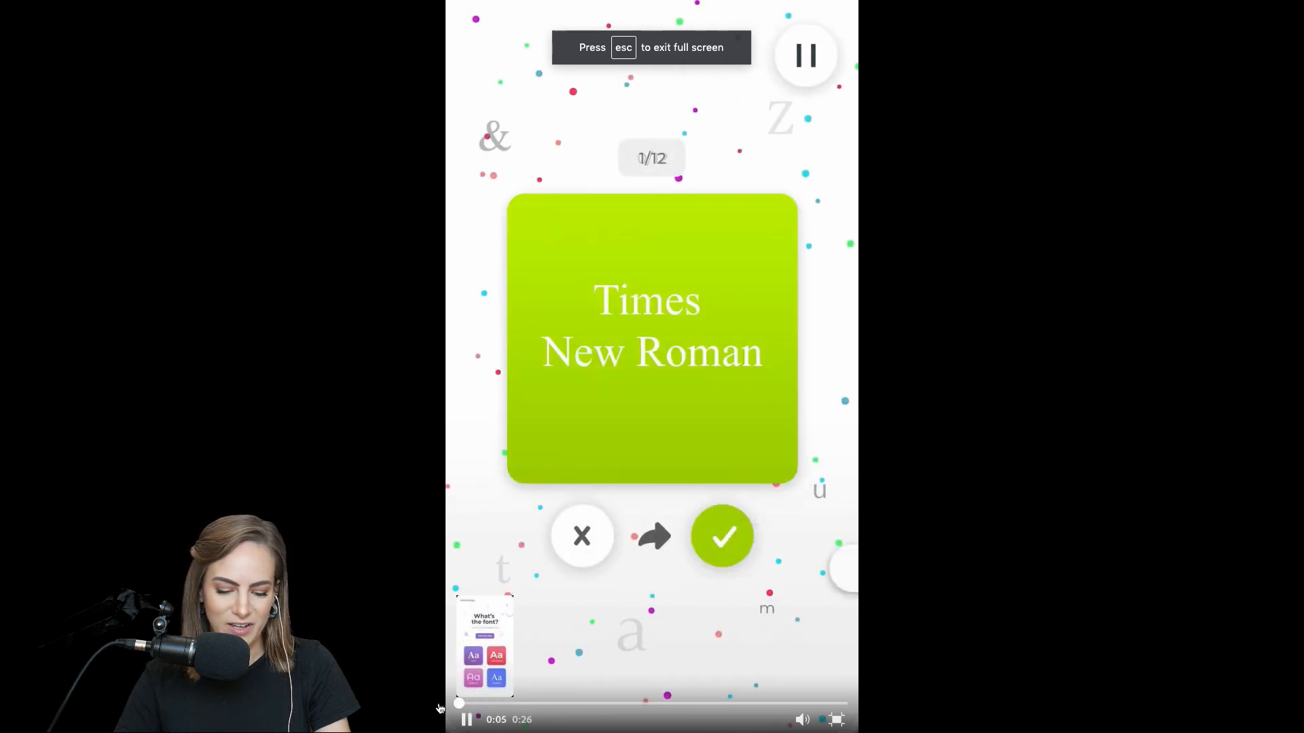
Restart the memotype quiz video, pause and resume it, then exit full screen to the project header
click(461, 703)
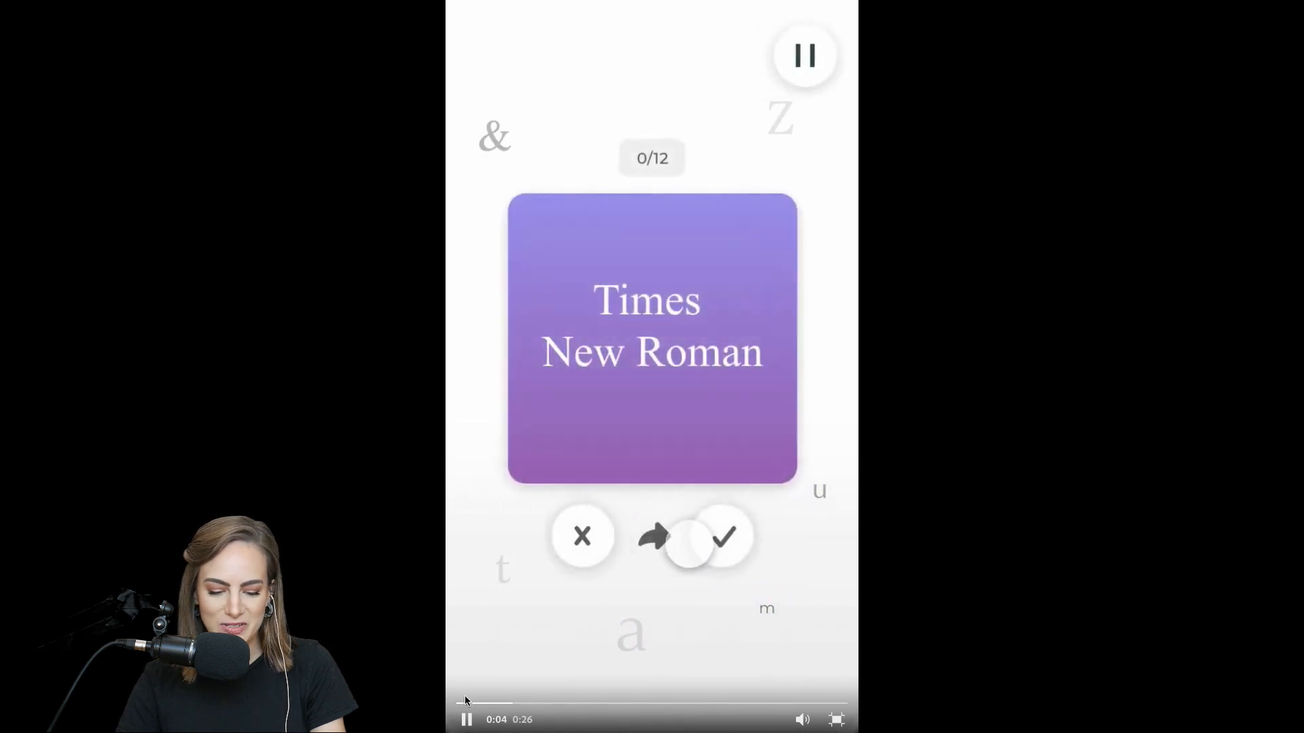
click(463, 704)
click(537, 561)
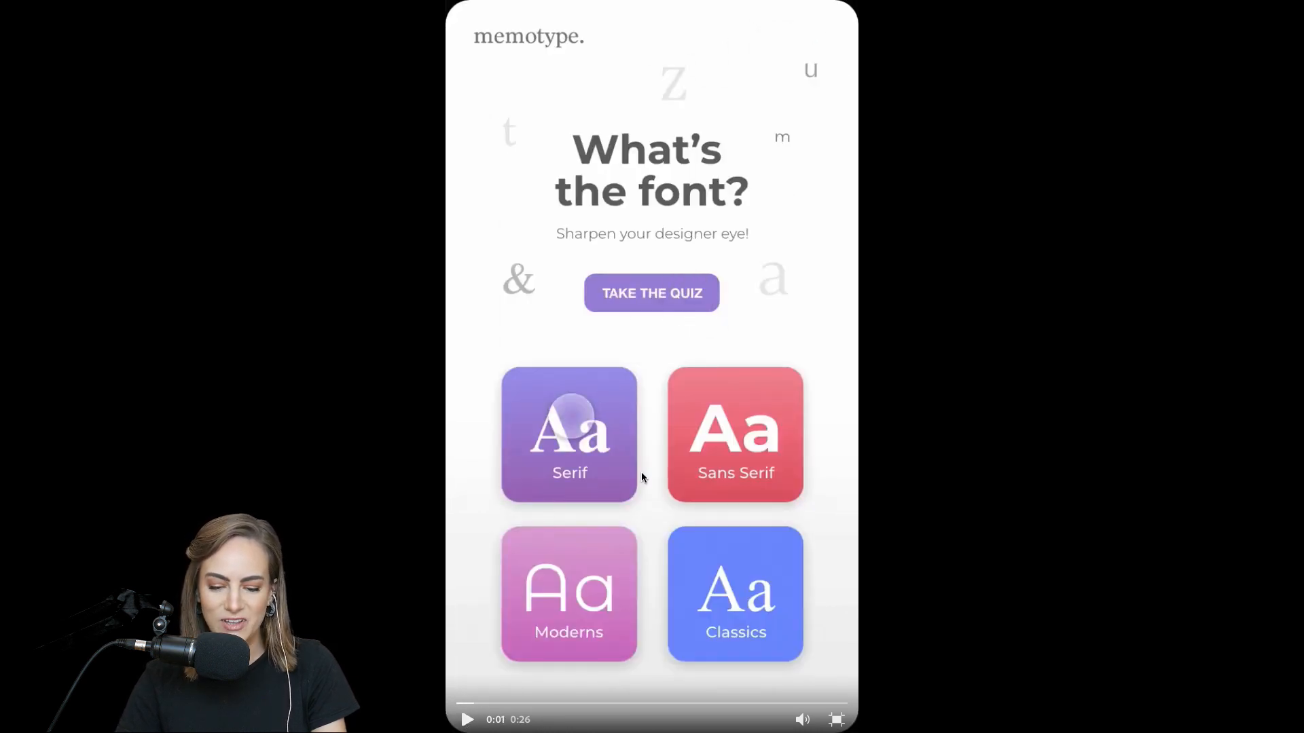
click(467, 722)
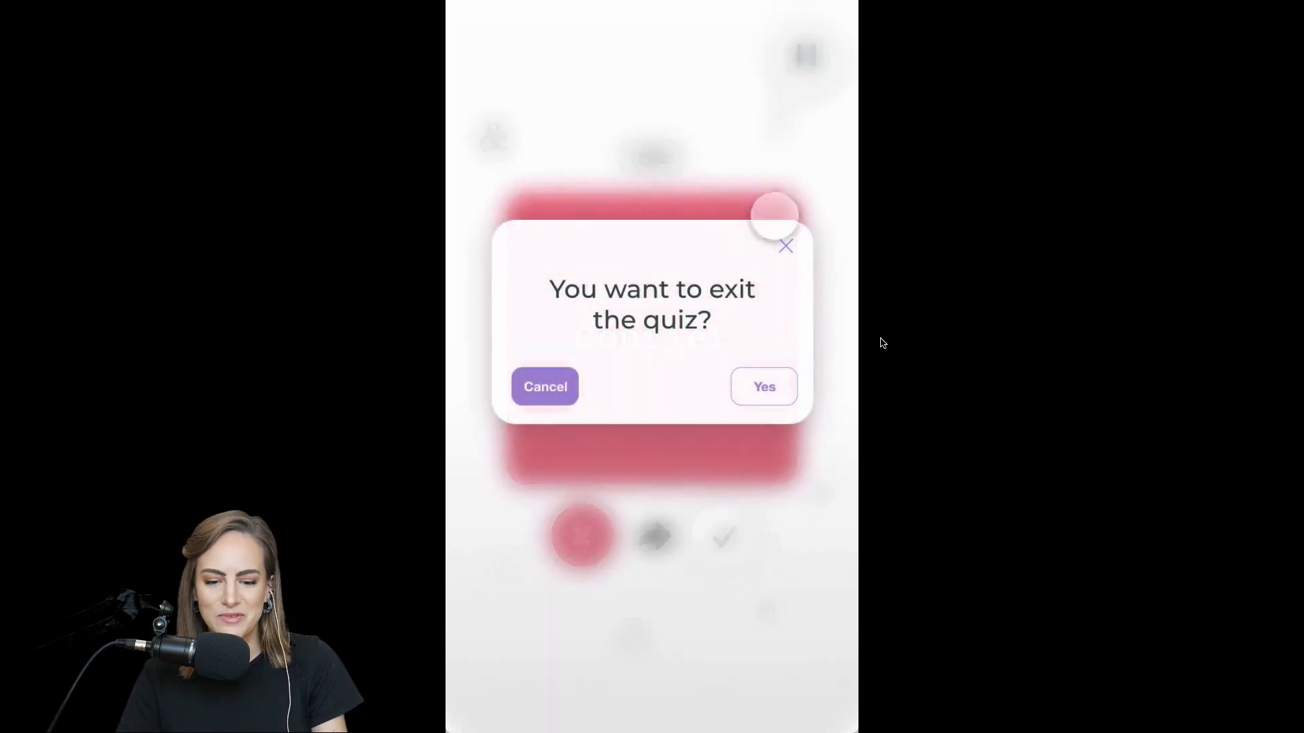
mouse_move(778, 372)
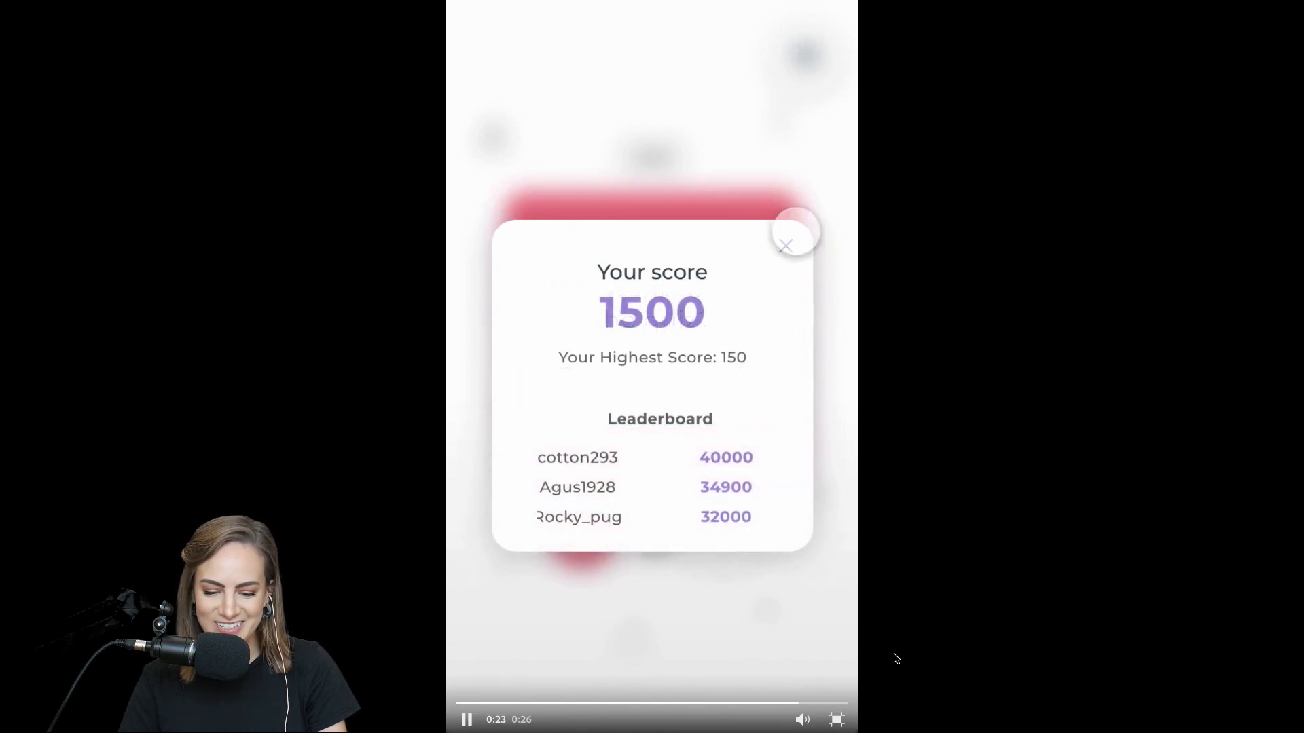
click(838, 722)
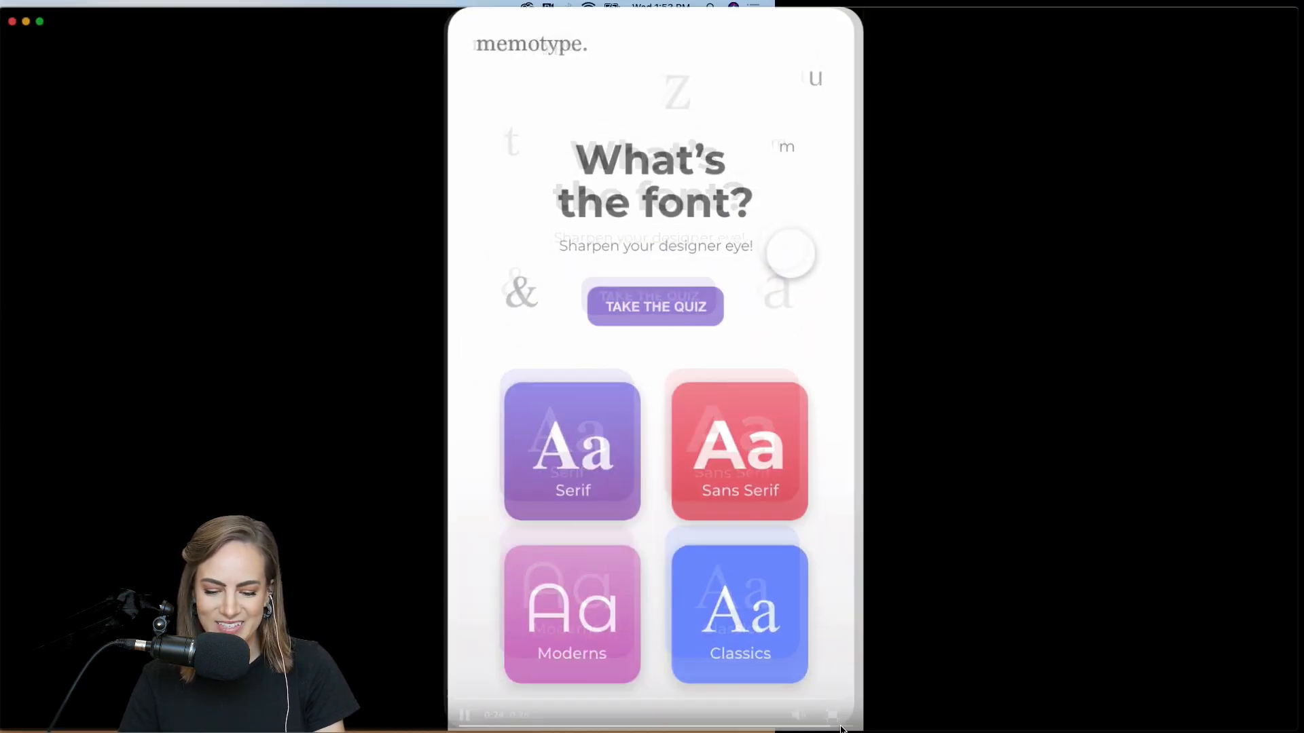
scroll(742, 178, up, 10)
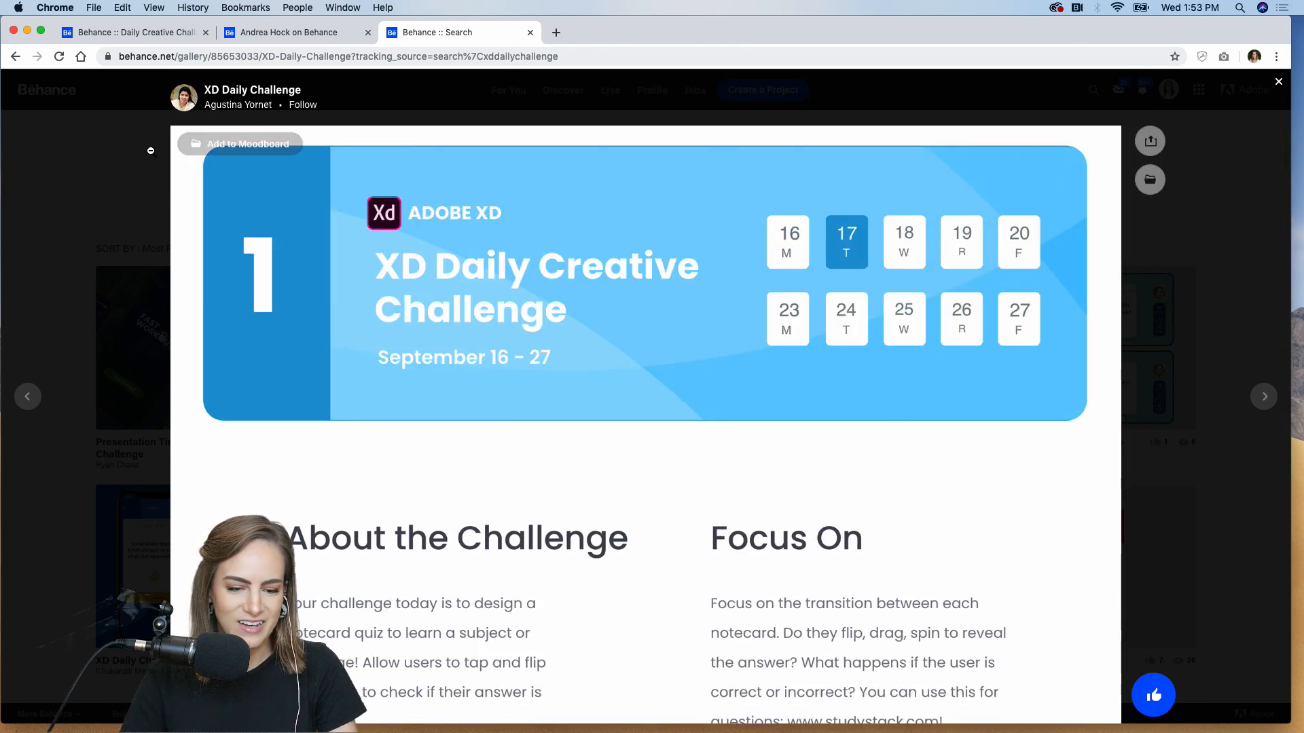
Switch from the memotype project to XD DCC - September- 16 - 26 and play its Montreal quiz video
click(89, 174)
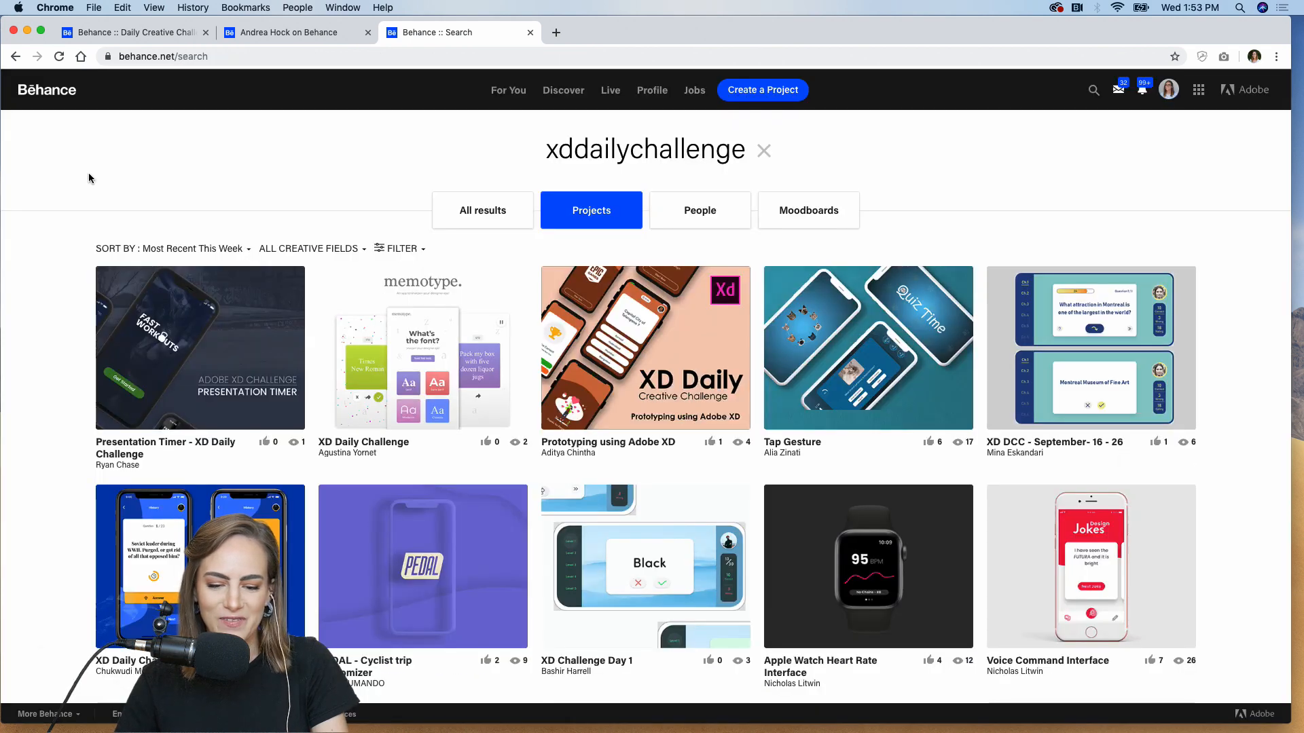
click(1018, 307)
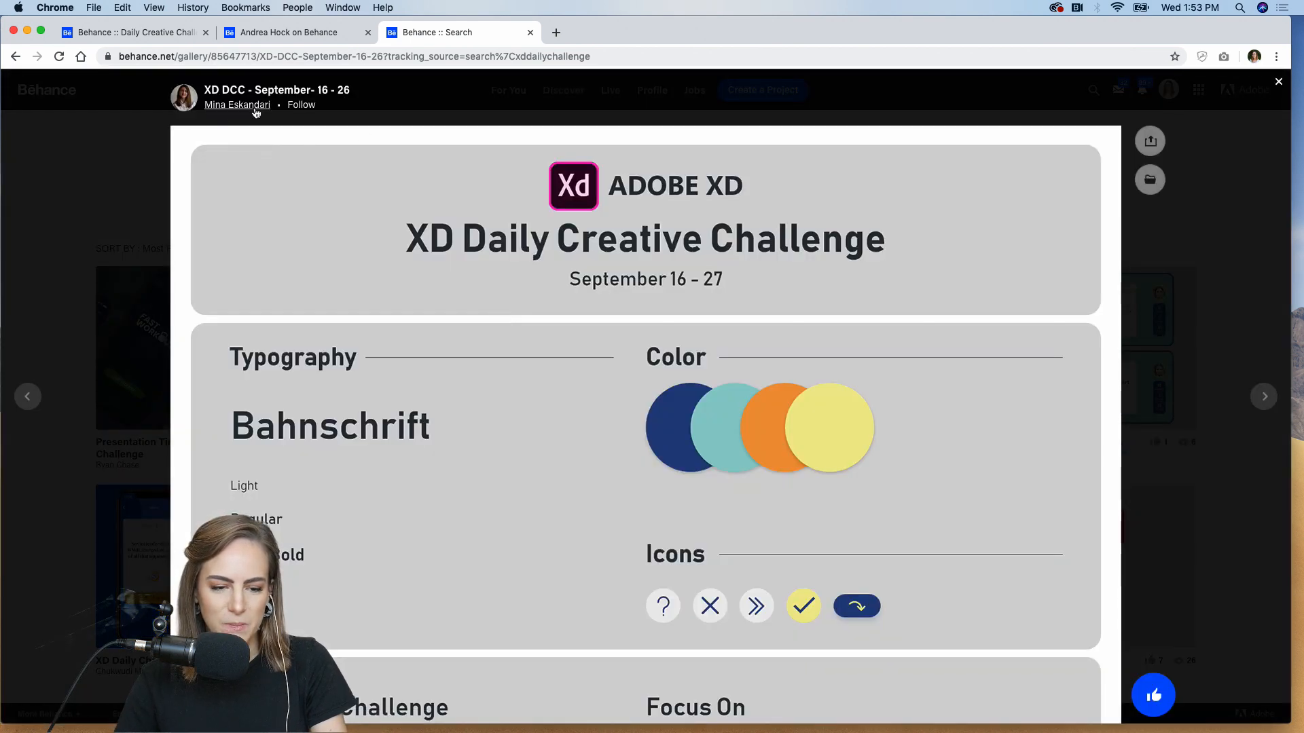
scroll(436, 259, down, 3)
scroll(432, 396, down, 12)
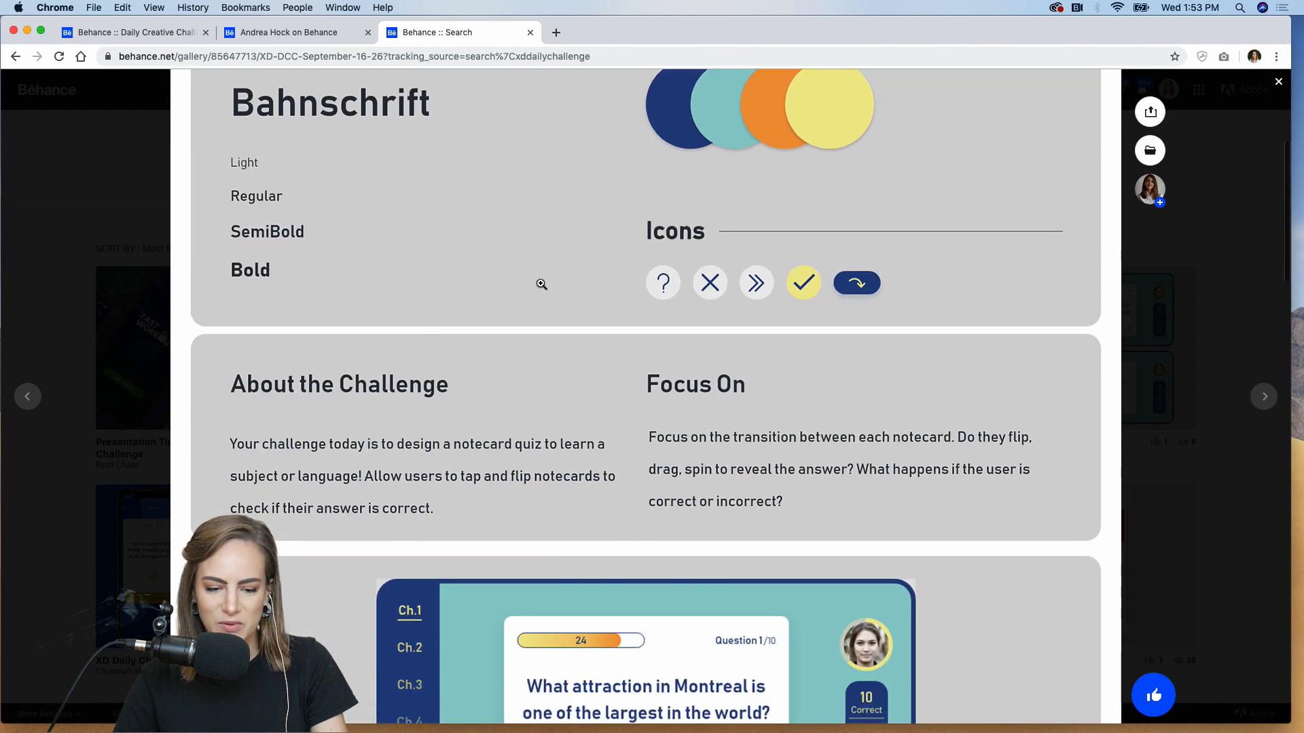
scroll(392, 293, down, 2)
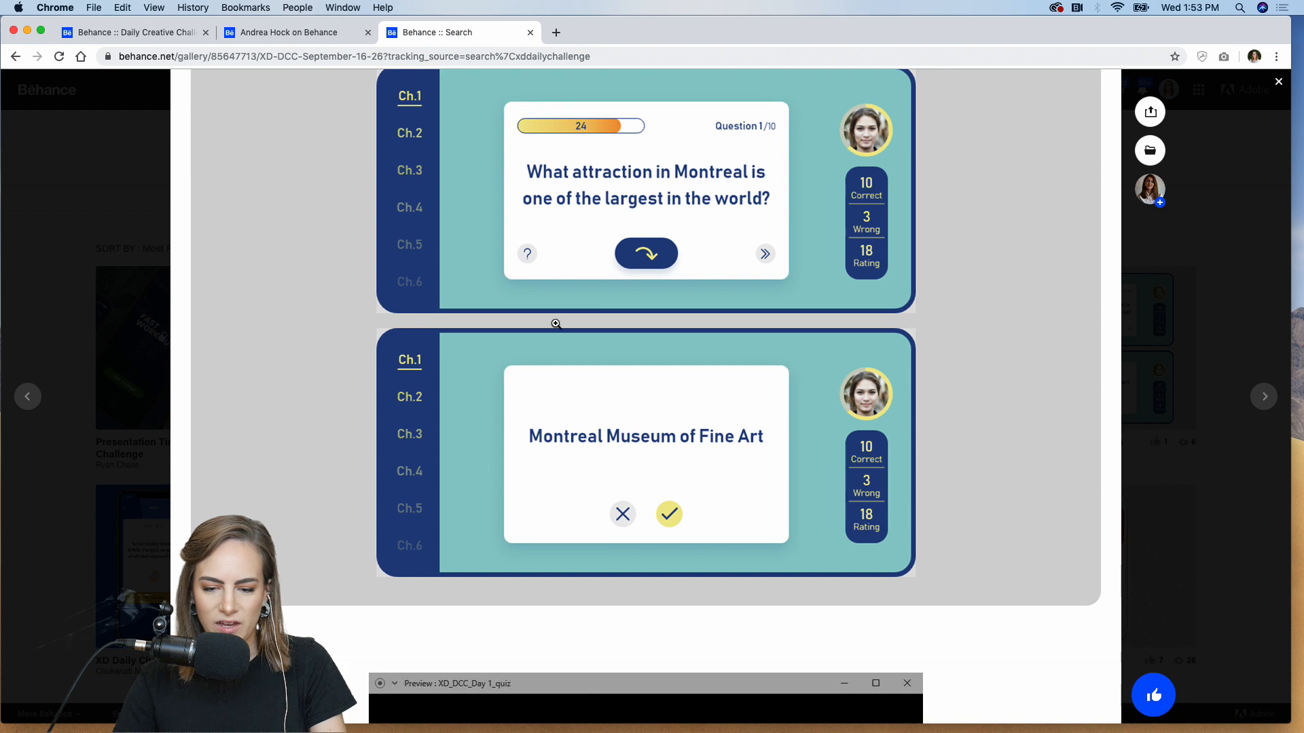
scroll(555, 332, down, 1)
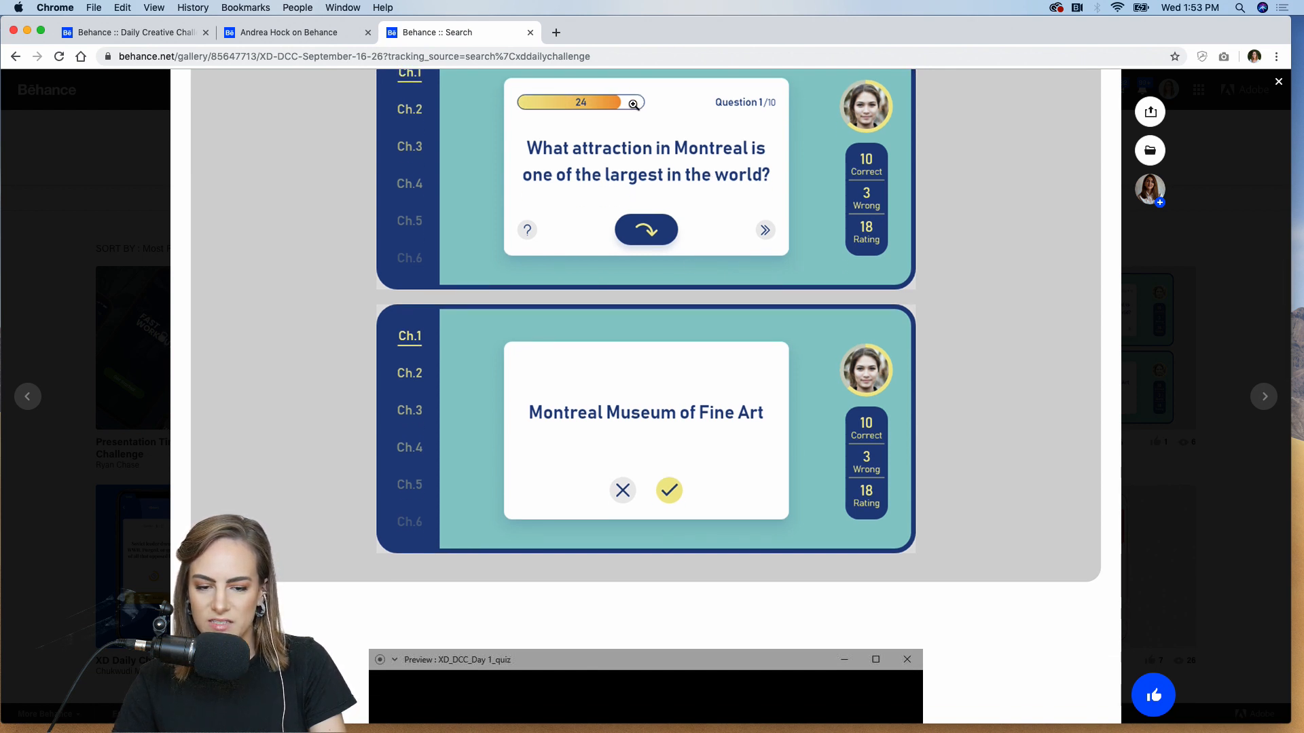
scroll(561, 405, down, 10)
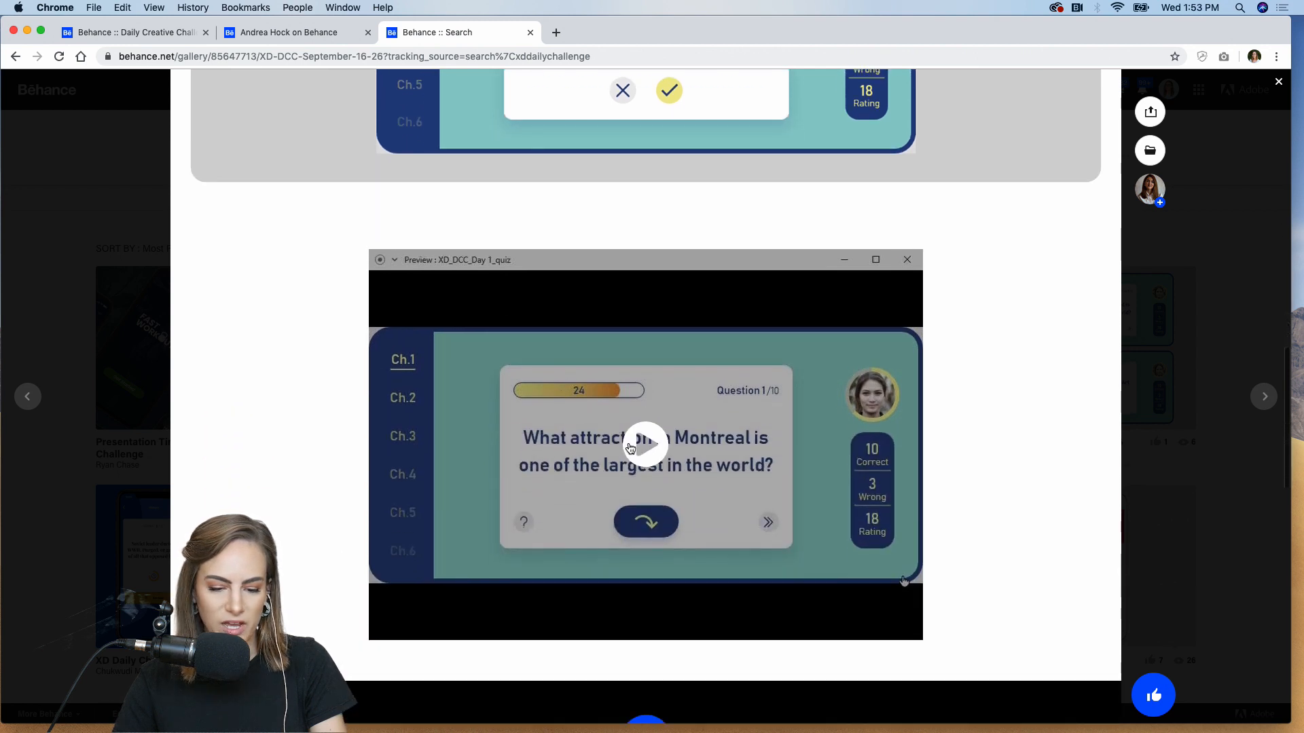
click(630, 448)
scroll(475, 468, down, 2)
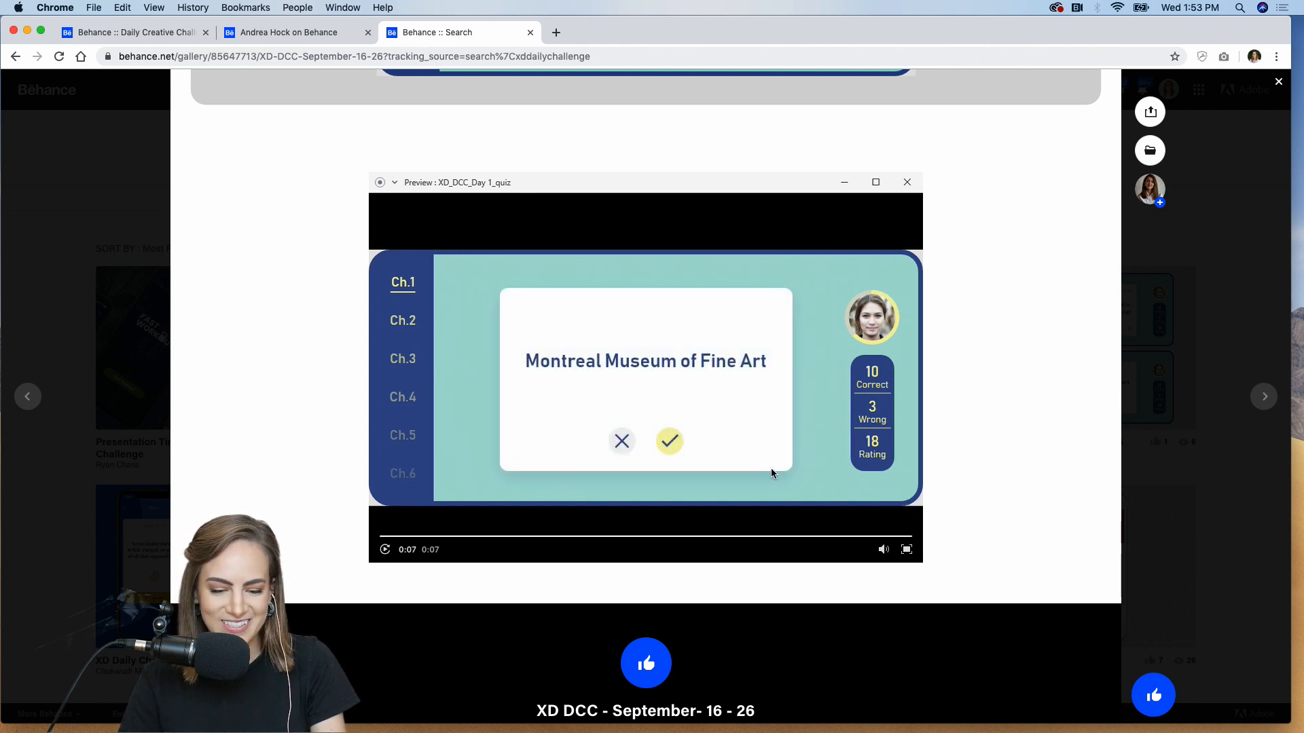
Close the XD DCC project lightbox and scroll the xddailychallenge results grid
click(1242, 473)
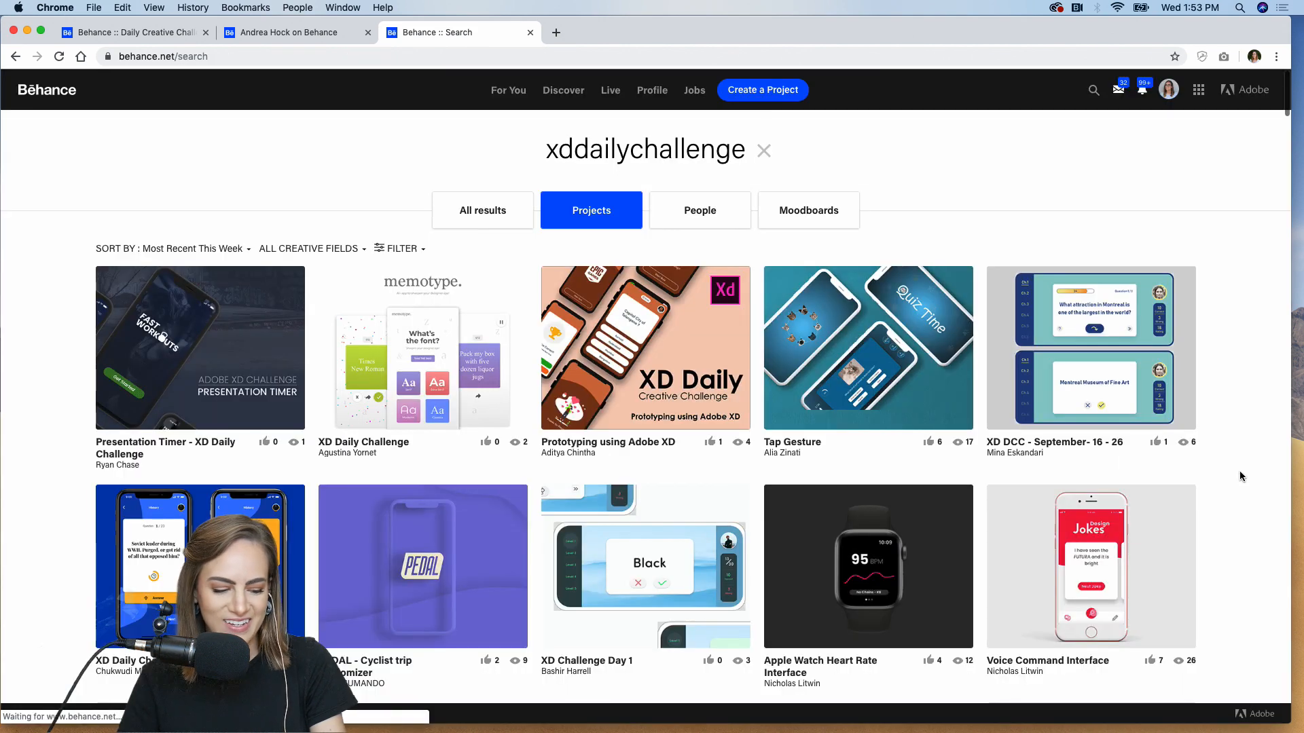
scroll(730, 441, down, 3)
scroll(730, 442, up, 1)
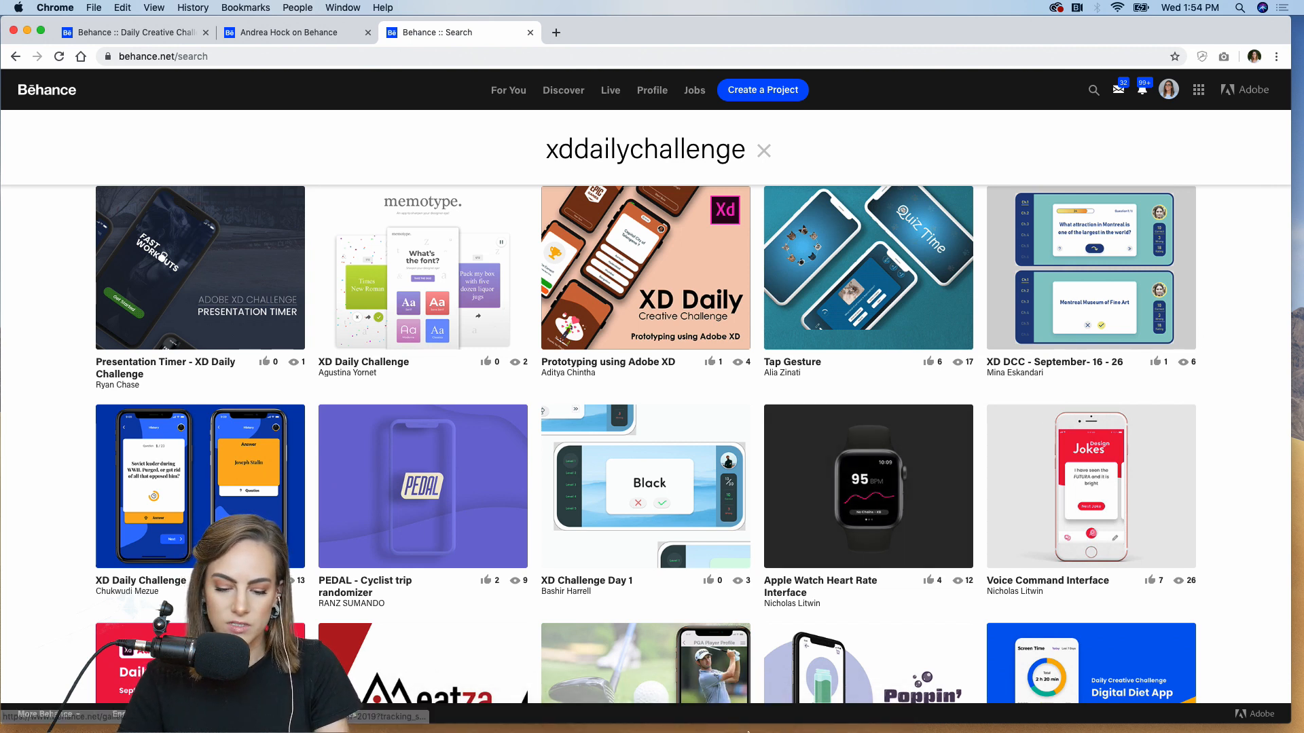
click(724, 712)
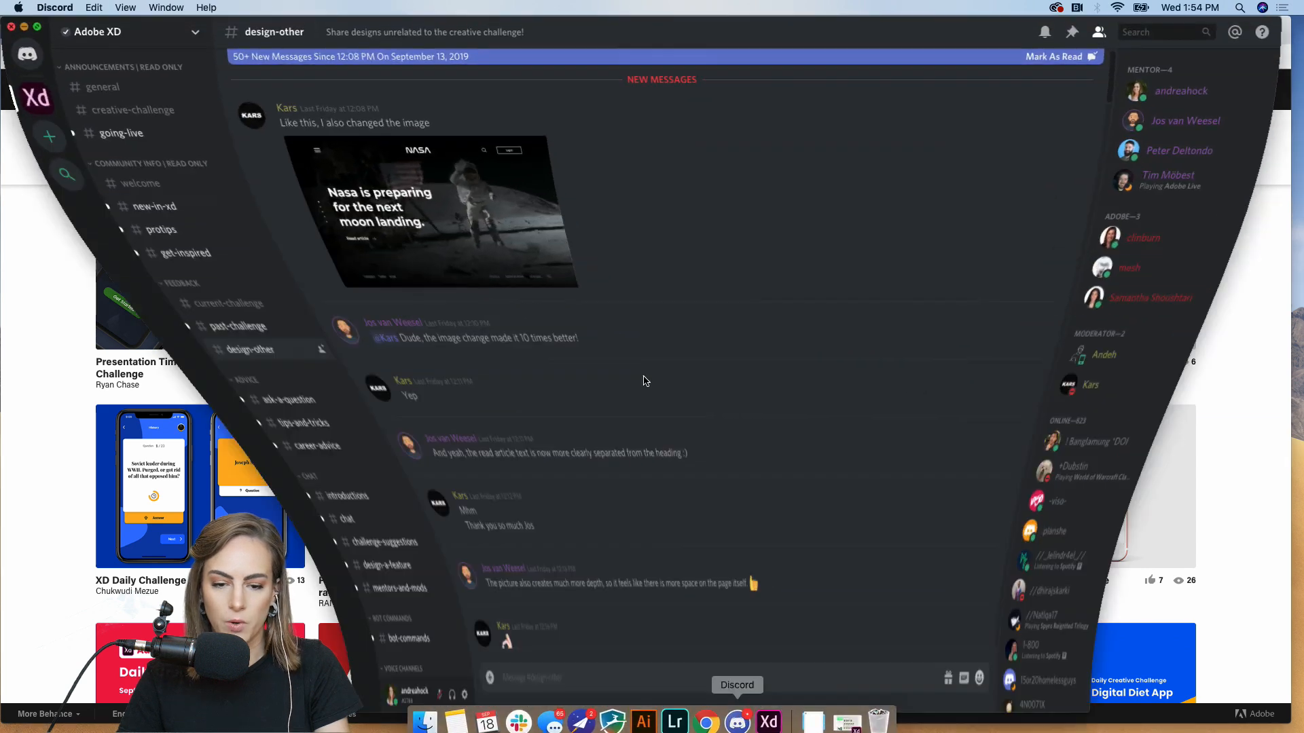
click(116, 303)
scroll(565, 302, up, 10)
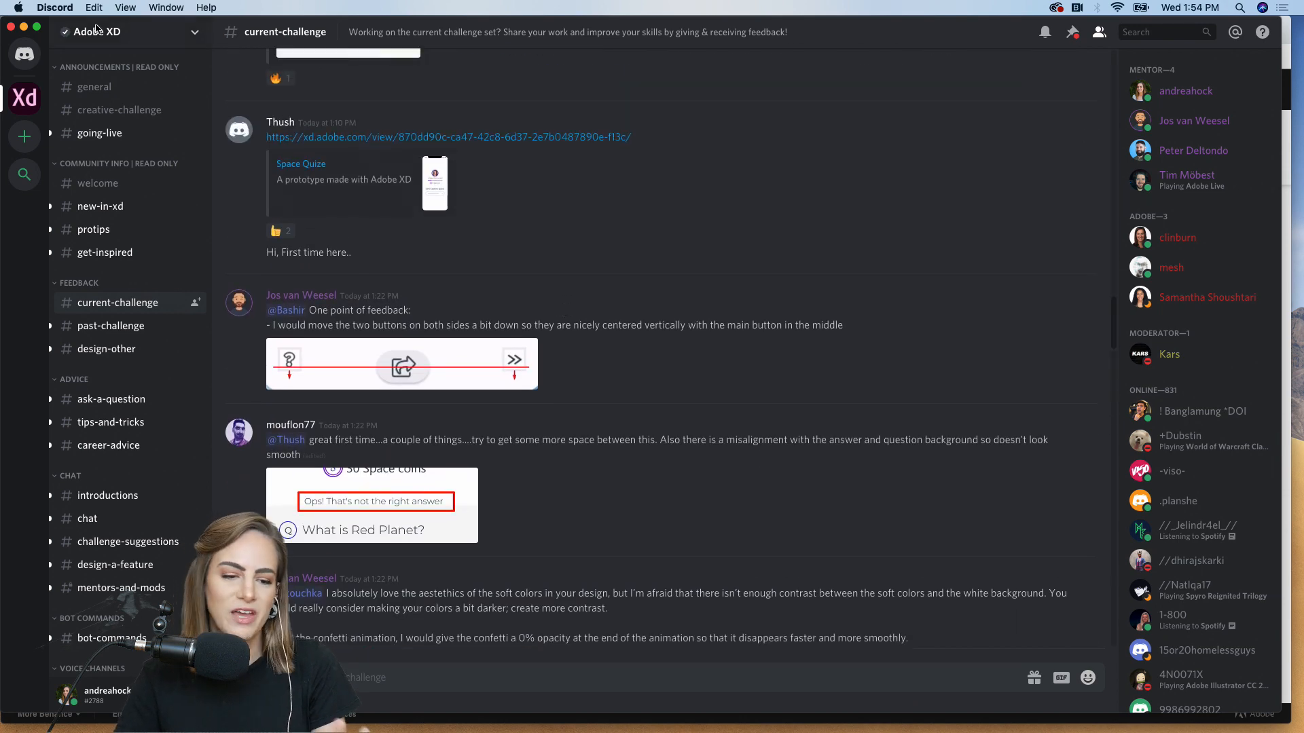
click(23, 29)
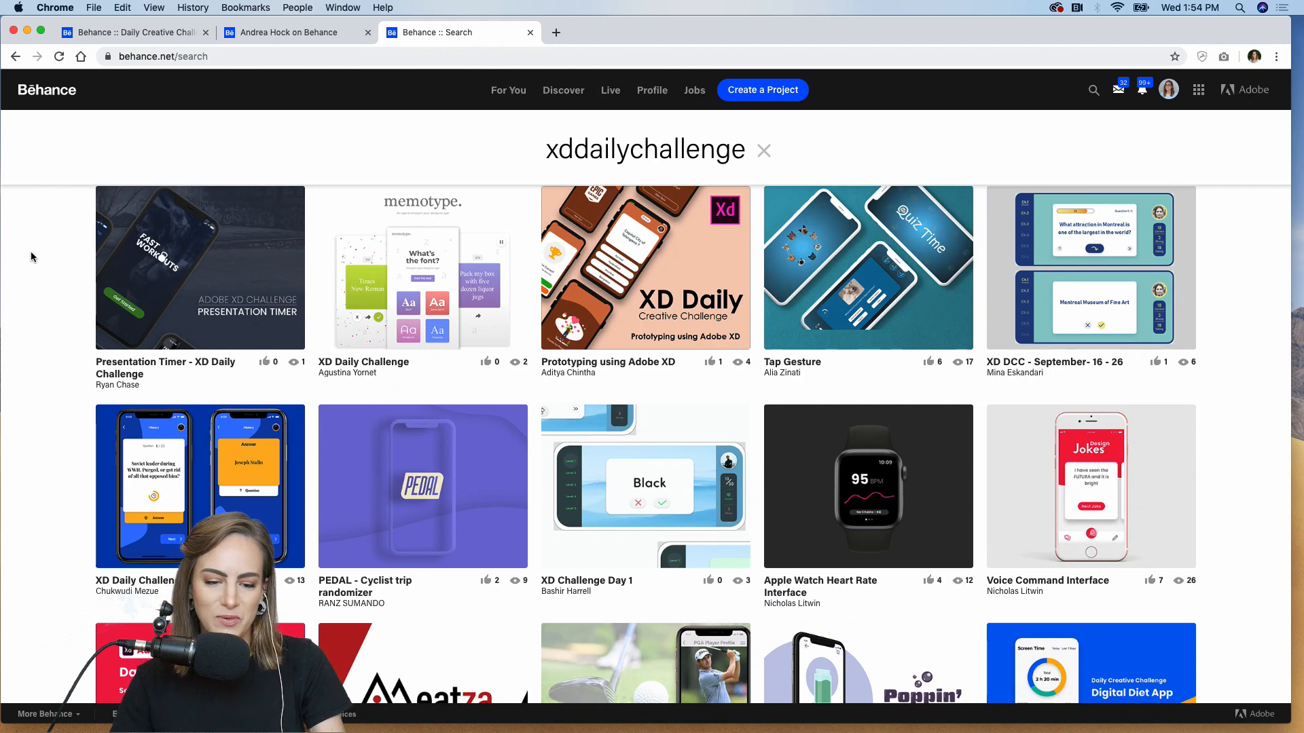
scroll(30, 257, up, 3)
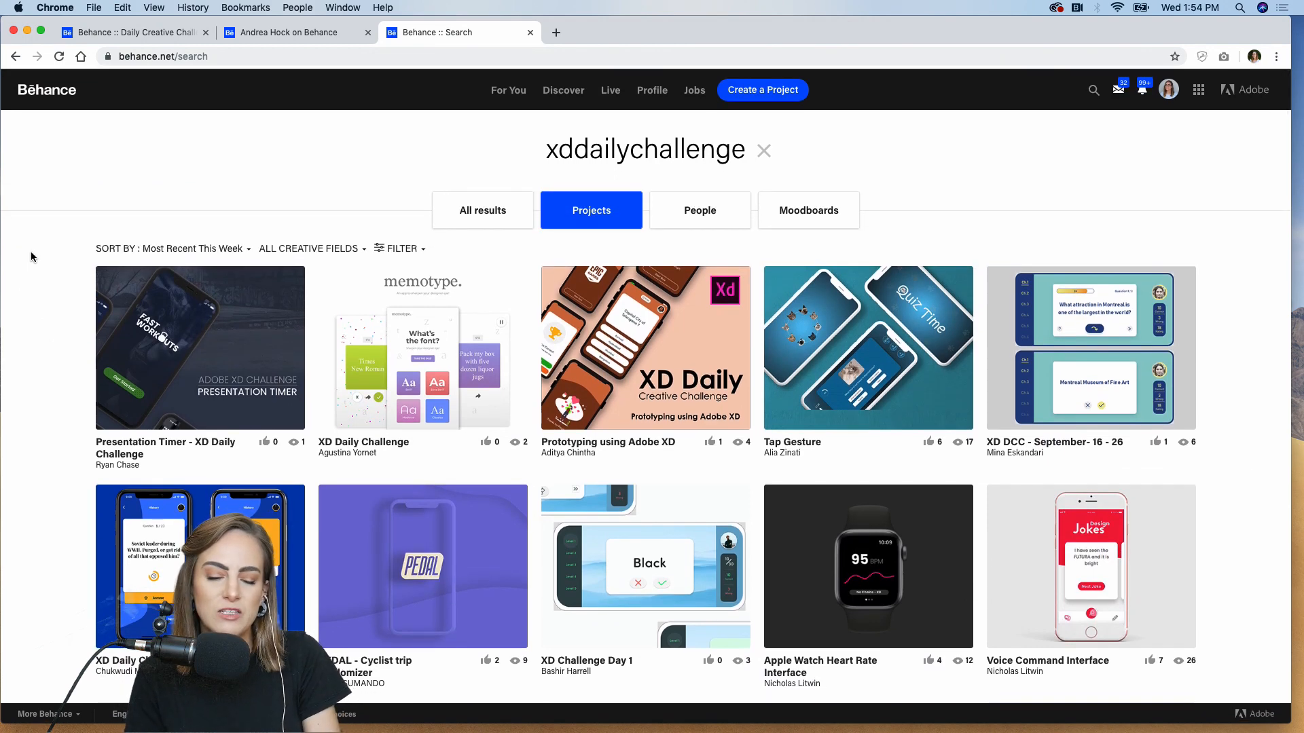